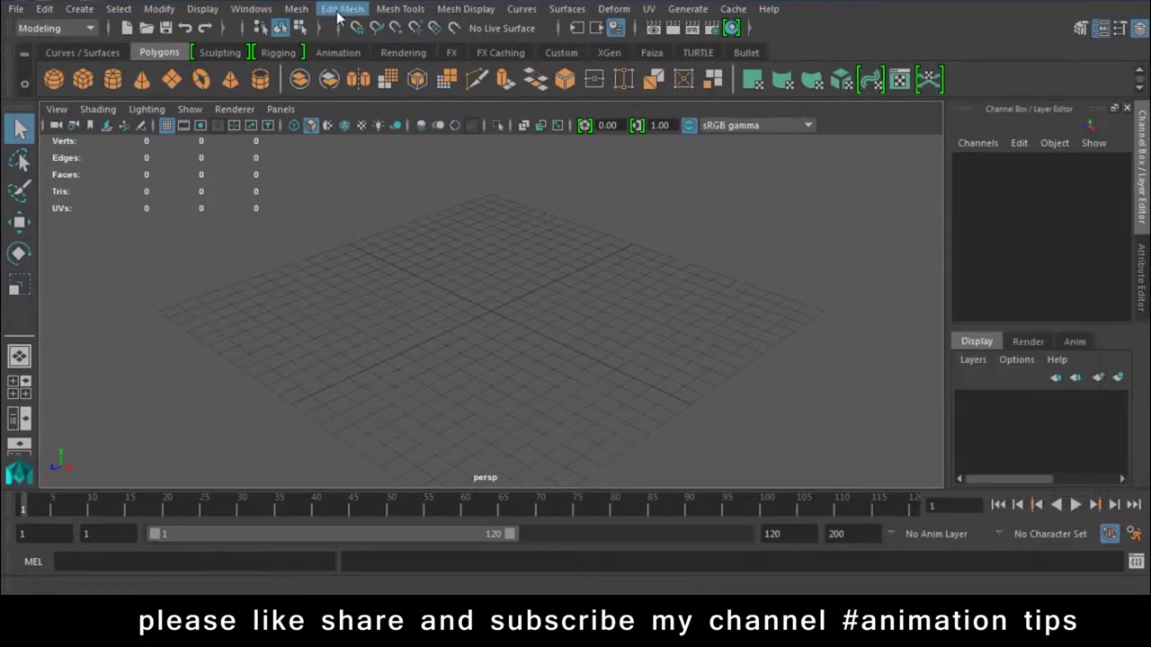
Open the Edit Mesh menu over the empty Modeling-workspace scene
{"action": "left_click", "coordinate": [340, 9]}
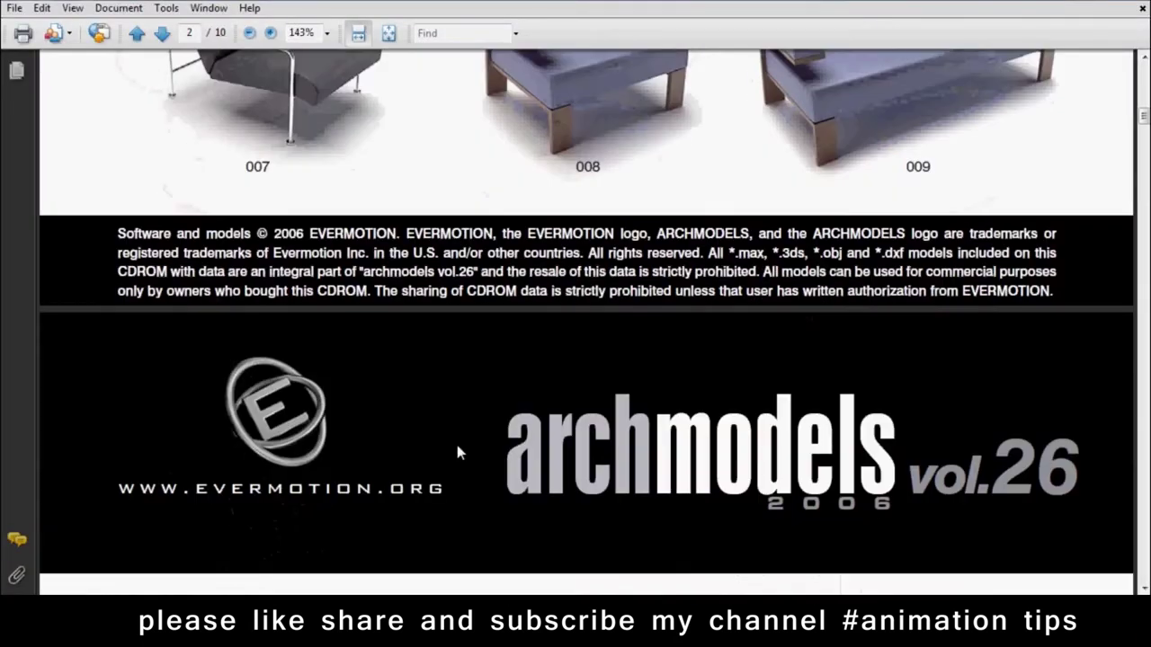
Scroll the furniture catalogue past the black sofa 014 reference, then return to Maya
{"action": "scroll", "coordinate": [455, 439], "scroll_direction": "down", "scroll_amount": 5}
{"action": "scroll", "coordinate": [457, 445], "scroll_direction": "down", "scroll_amount": 5}
{"action": "scroll", "coordinate": [459, 451], "scroll_direction": "down", "scroll_amount": 2}
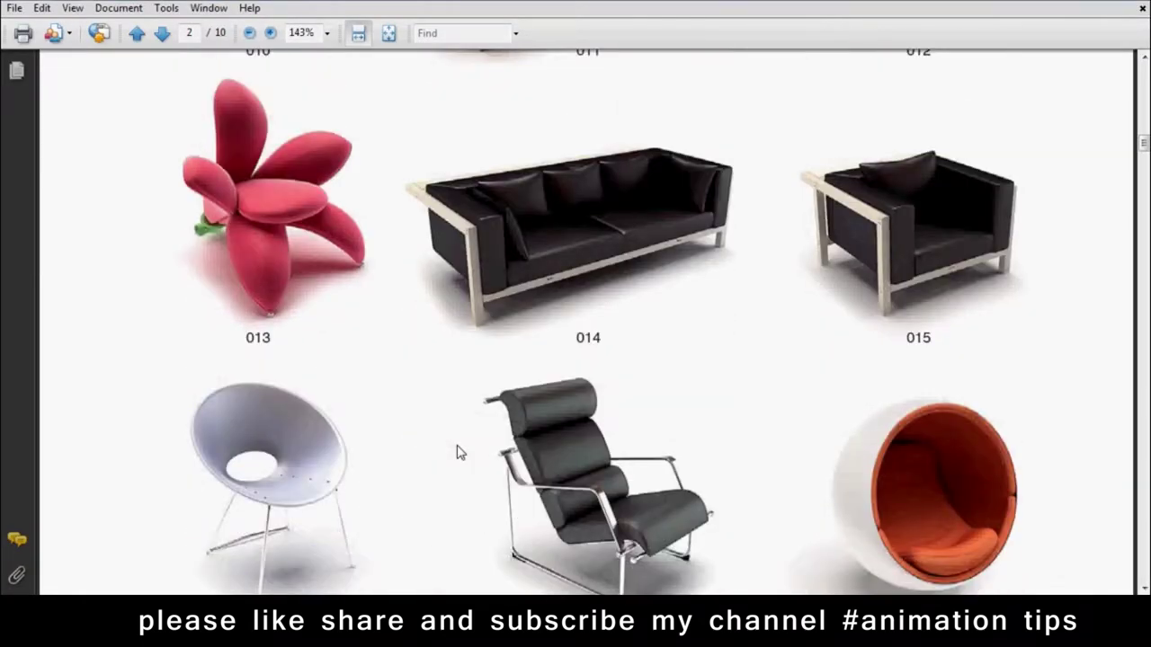
{"action": "scroll", "coordinate": [456, 451], "scroll_direction": "up", "scroll_amount": 3}
{"action": "scroll", "coordinate": [456, 451], "scroll_direction": "down", "scroll_amount": 2}
{"action": "scroll", "coordinate": [457, 452], "scroll_direction": "down", "scroll_amount": 1}
{"action": "scroll", "coordinate": [388, 532], "scroll_direction": "down", "scroll_amount": 3}
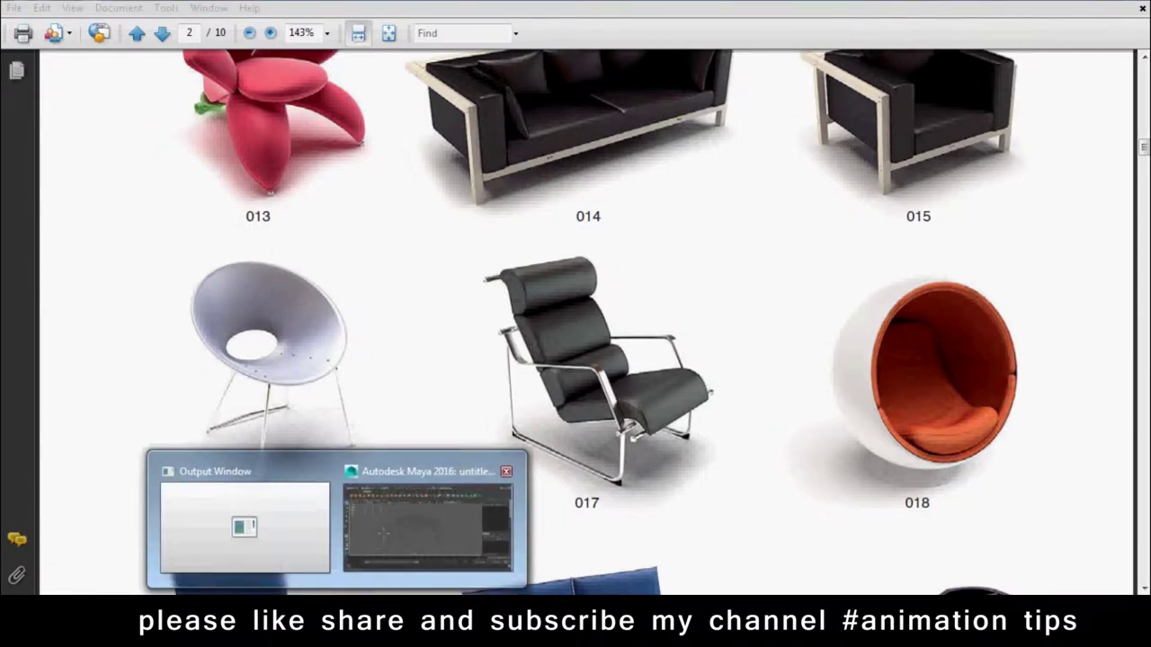
{"action": "left_click", "coordinate": [427, 530]}
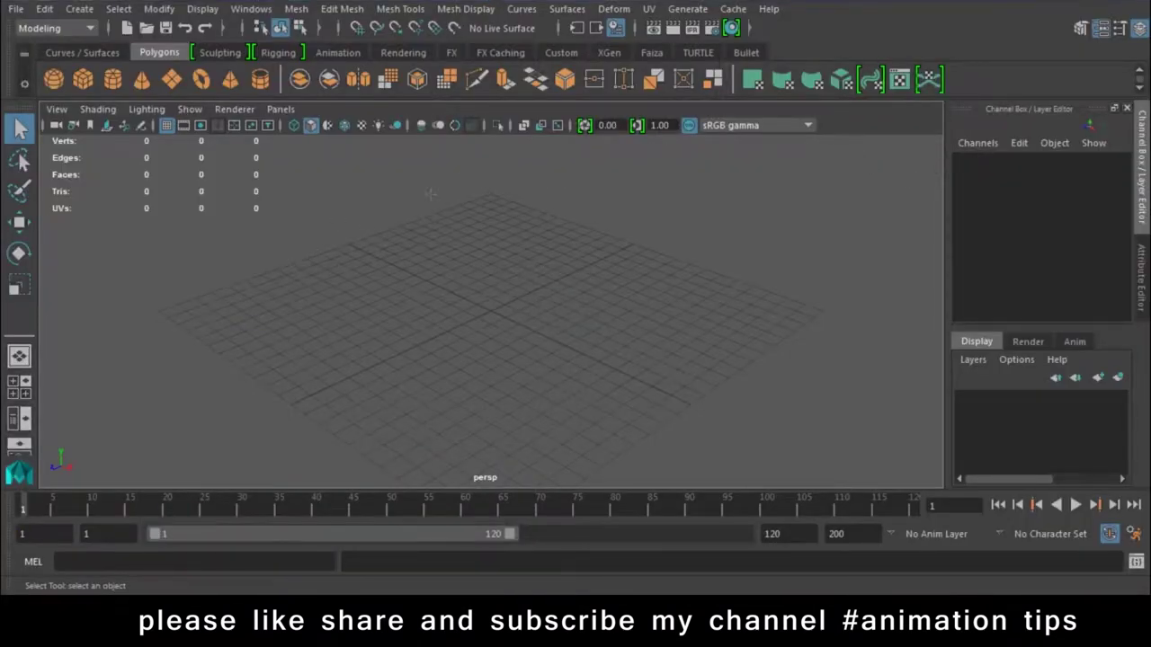
In the front view, start an EP curve with the first points of the sloped back
{"action": "key", "text": "space"}
{"action": "left_click_drag", "start_coordinate": [431, 194], "coordinate": [425, 242]}
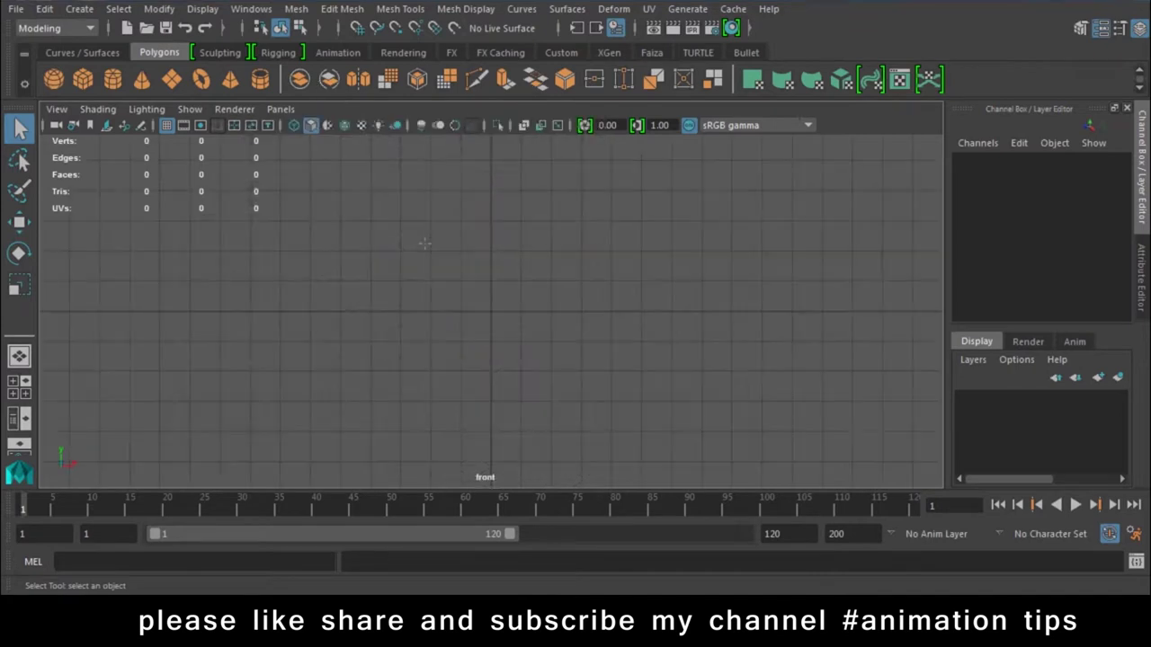
{"action": "left_click", "coordinate": [65, 51]}
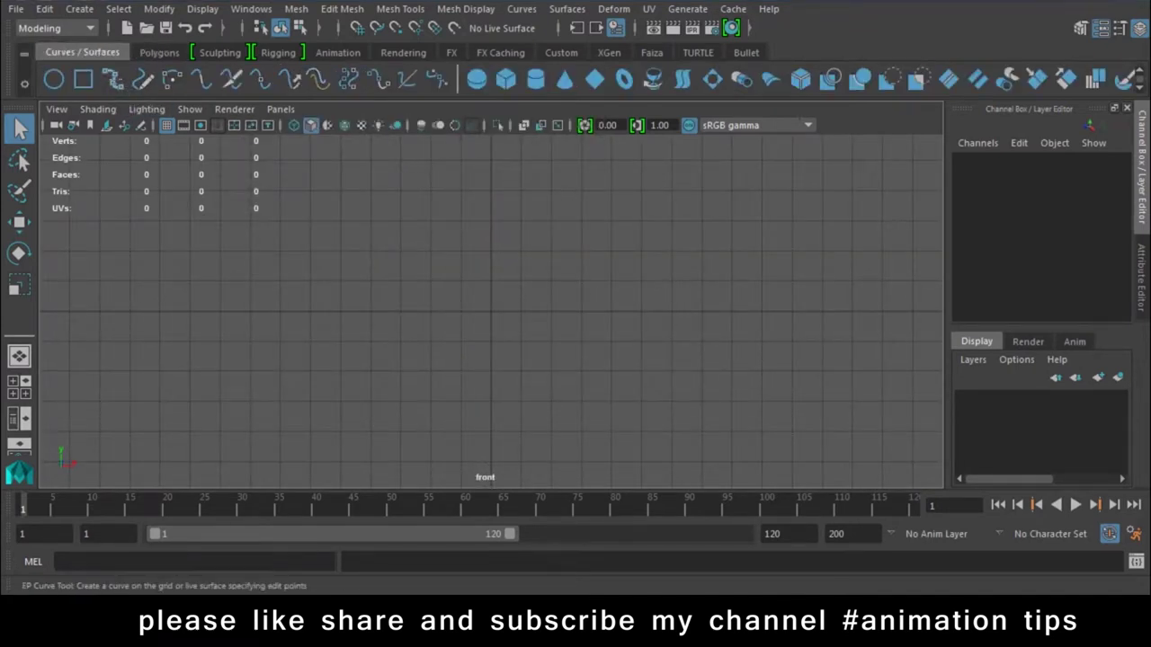
{"action": "left_click", "coordinate": [142, 79]}
{"action": "left_click", "coordinate": [271, 206]}
{"action": "left_click", "coordinate": [272, 260]}
{"action": "key", "text": "ctrl+z"}
{"action": "left_click", "coordinate": [307, 266]}
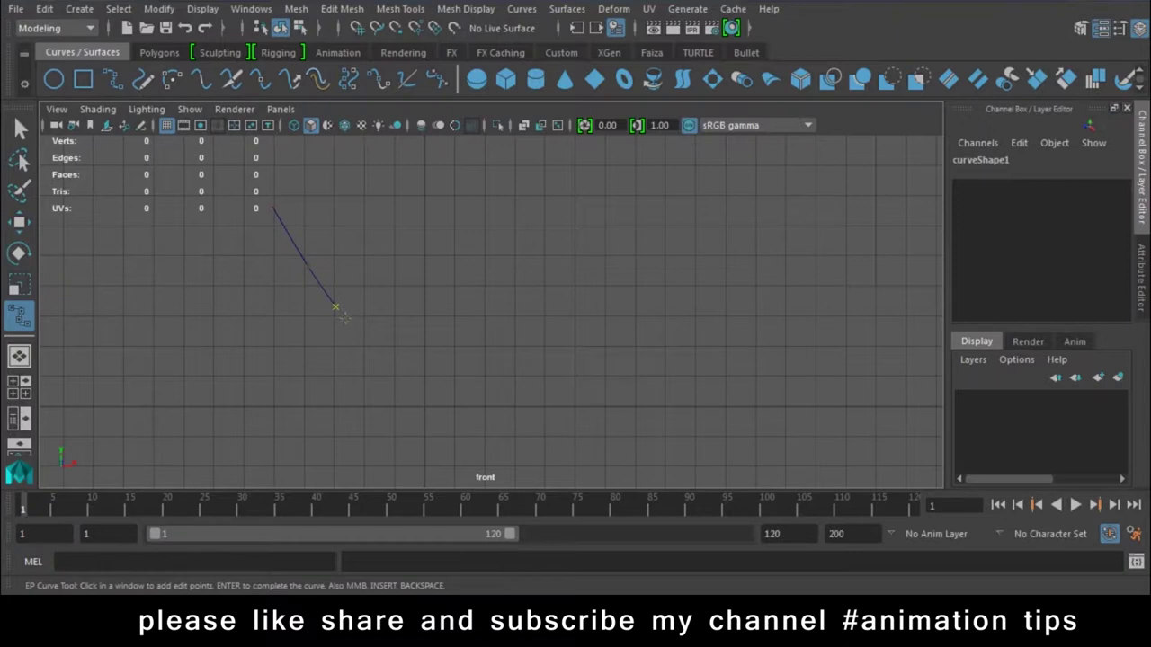
Continue the EP curve along the long seat line and down the right-end drop
{"action": "left_click", "coordinate": [383, 326]}
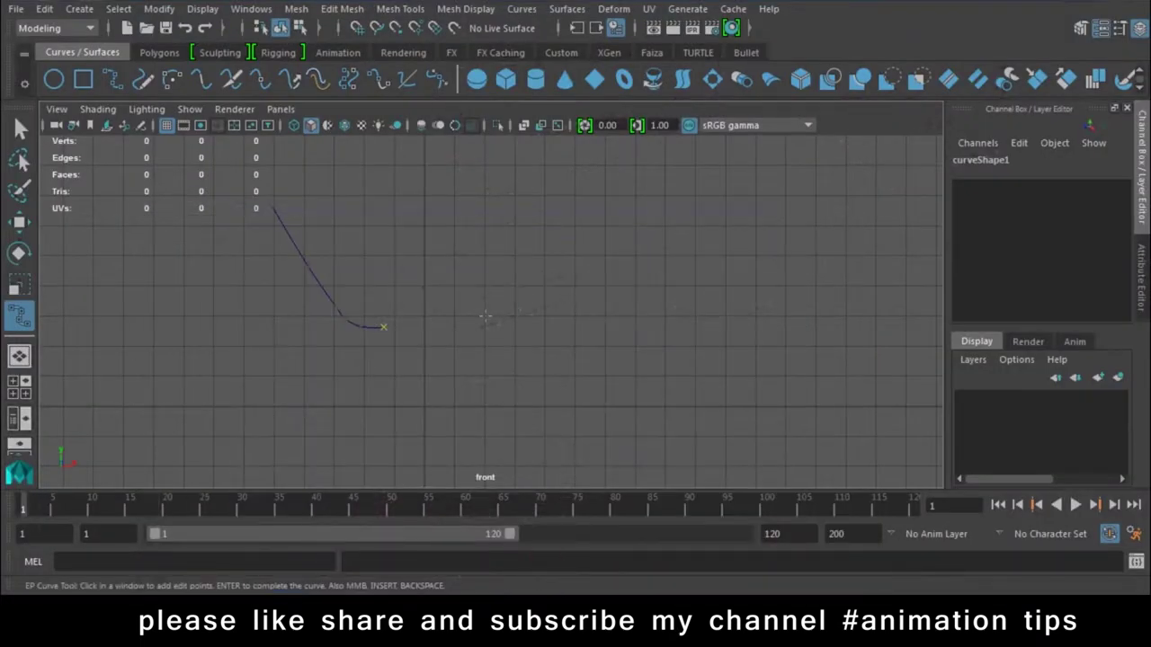
{"action": "left_click", "coordinate": [546, 304]}
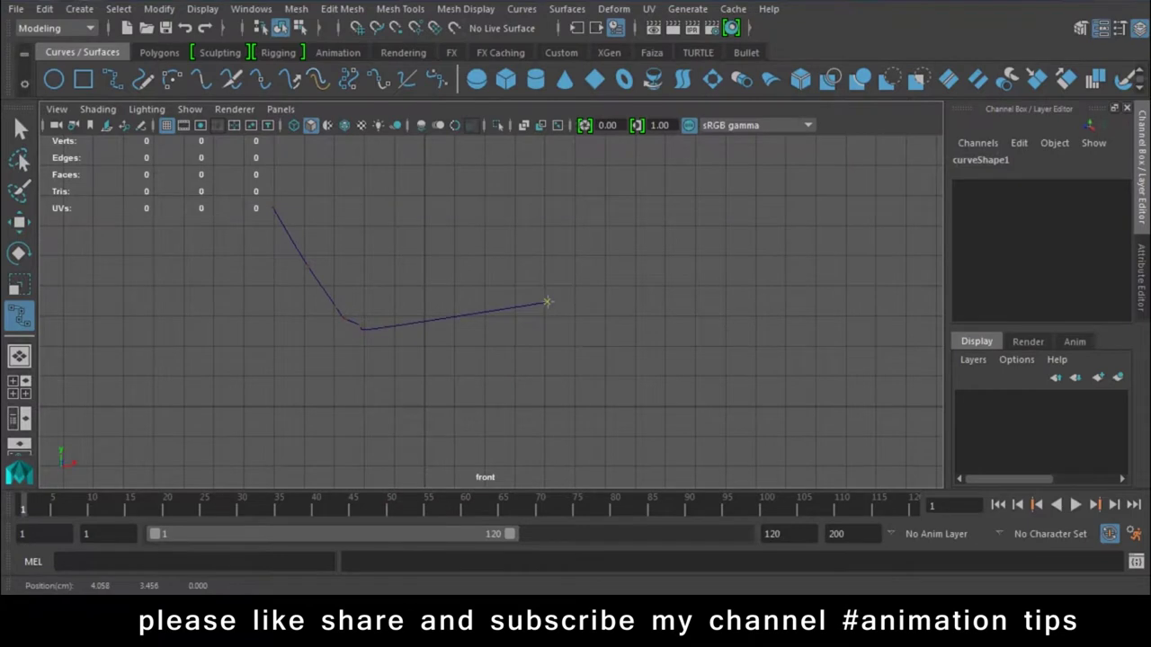
{"action": "left_click", "coordinate": [504, 308]}
{"action": "left_click", "coordinate": [524, 309]}
{"action": "left_click", "coordinate": [540, 326]}
{"action": "left_click", "coordinate": [548, 387]}
{"action": "left_click", "coordinate": [549, 407]}
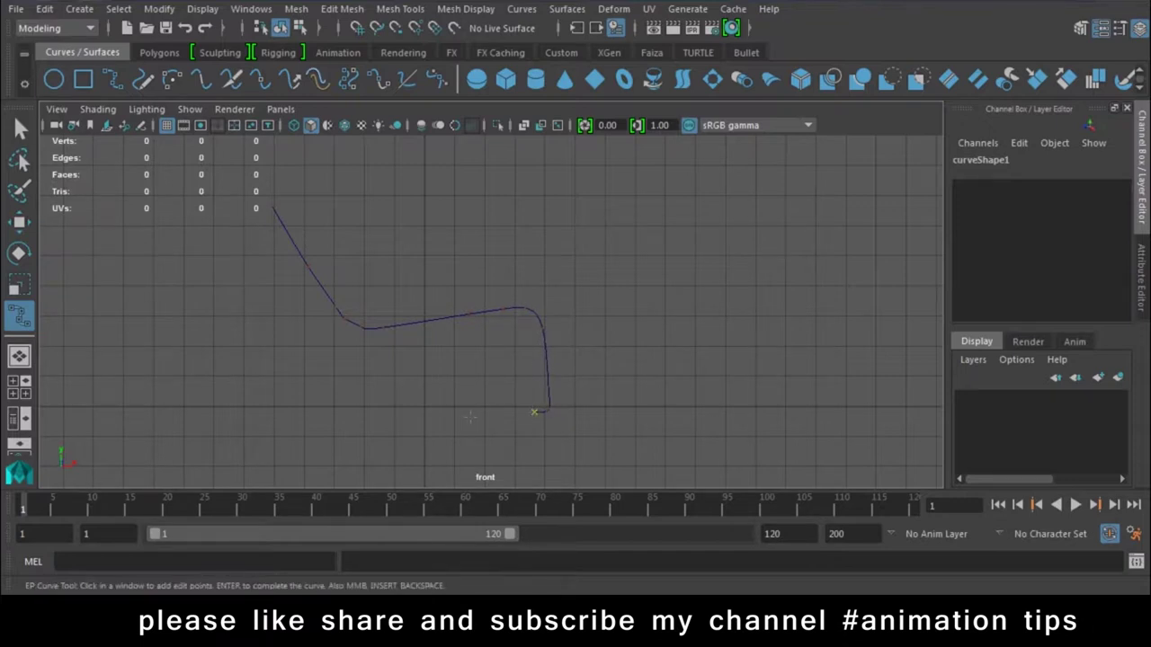
Finish the profile curve and move its control vertices to round the upper corners
{"action": "key", "text": "Return"}
{"action": "key", "text": "w"}
{"action": "scroll", "coordinate": [424, 404], "scroll_direction": "up", "scroll_amount": 5}
{"action": "right_click", "coordinate": [341, 180]}
{"action": "left_click", "coordinate": [243, 180]}
{"action": "scroll", "coordinate": [419, 393], "scroll_direction": "up", "scroll_amount": 5}
{"action": "left_click_drag", "start_coordinate": [436, 372], "coordinate": [574, 355]}
{"action": "left_click", "coordinate": [260, 260]}
{"action": "mouse_move", "coordinate": [260, 260]}
{"action": "left_mouse_down"}
{"action": "mouse_move", "coordinate": [214, 167]}
{"action": "mouse_move", "coordinate": [350, 285]}
{"action": "left_mouse_up"}
Round the curve's right corner by moving its corner control vertex, then return to Object Mode
{"action": "key", "text": "f"}
{"action": "middle_click_drag", "start_coordinate": [500, 340], "coordinate": [433, 311], "text": "alt"}
{"action": "scroll", "coordinate": [433, 310], "scroll_direction": "up", "scroll_amount": 2}
{"action": "left_click", "coordinate": [441, 277]}
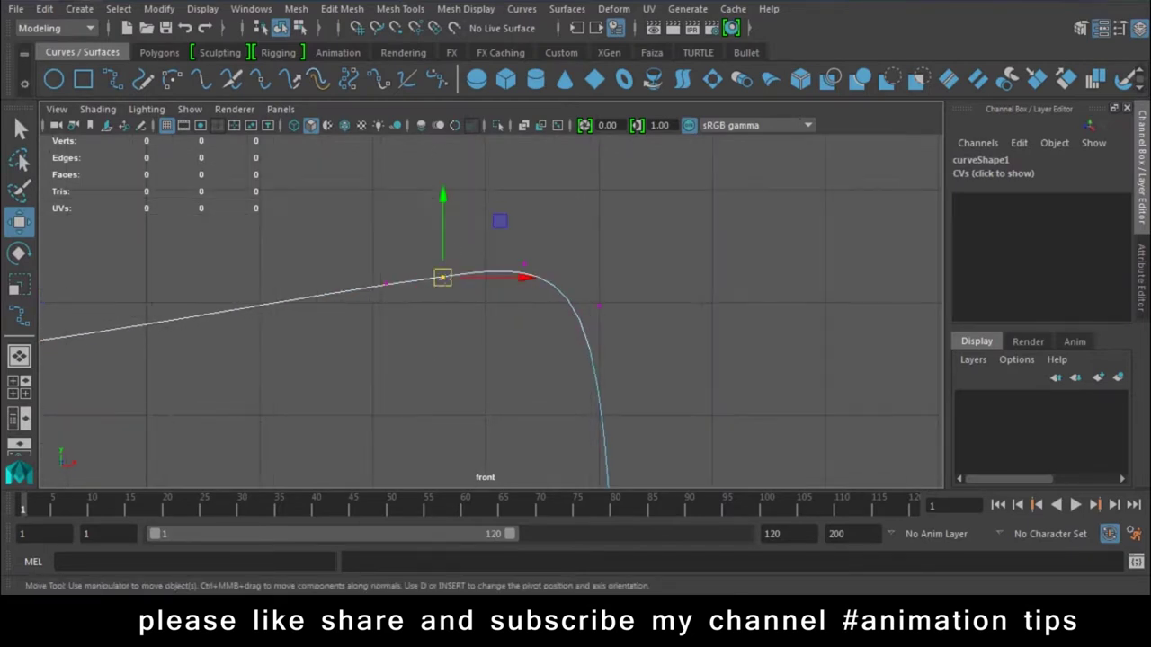
{"action": "middle_click_drag", "start_coordinate": [442, 277], "coordinate": [577, 298], "text": "alt"}
{"action": "left_click", "coordinate": [678, 363]}
{"action": "mouse_move", "coordinate": [678, 363]}
{"action": "left_mouse_down"}
{"action": "mouse_move", "coordinate": [589, 376]}
{"action": "mouse_move", "coordinate": [685, 450]}
{"action": "left_mouse_up"}
{"action": "scroll", "coordinate": [685, 449], "scroll_direction": "down", "scroll_amount": 3}
{"action": "middle_click_drag", "start_coordinate": [685, 449], "coordinate": [517, 321], "text": "alt"}
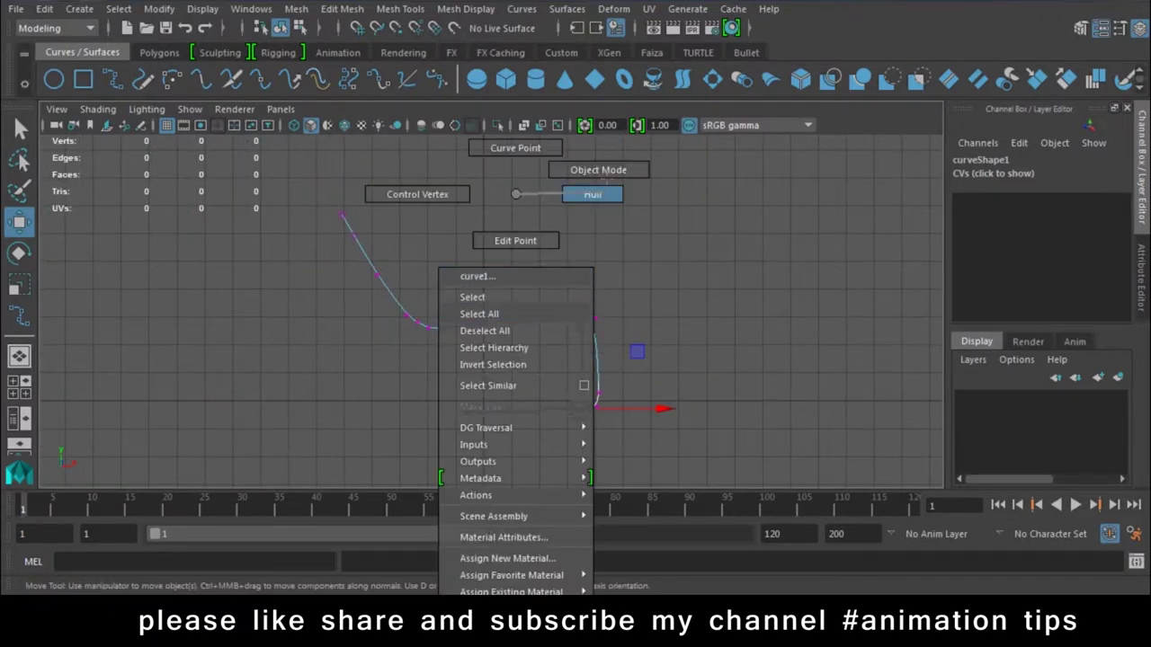
{"action": "right_click_drag", "start_coordinate": [513, 193], "coordinate": [660, 267]}
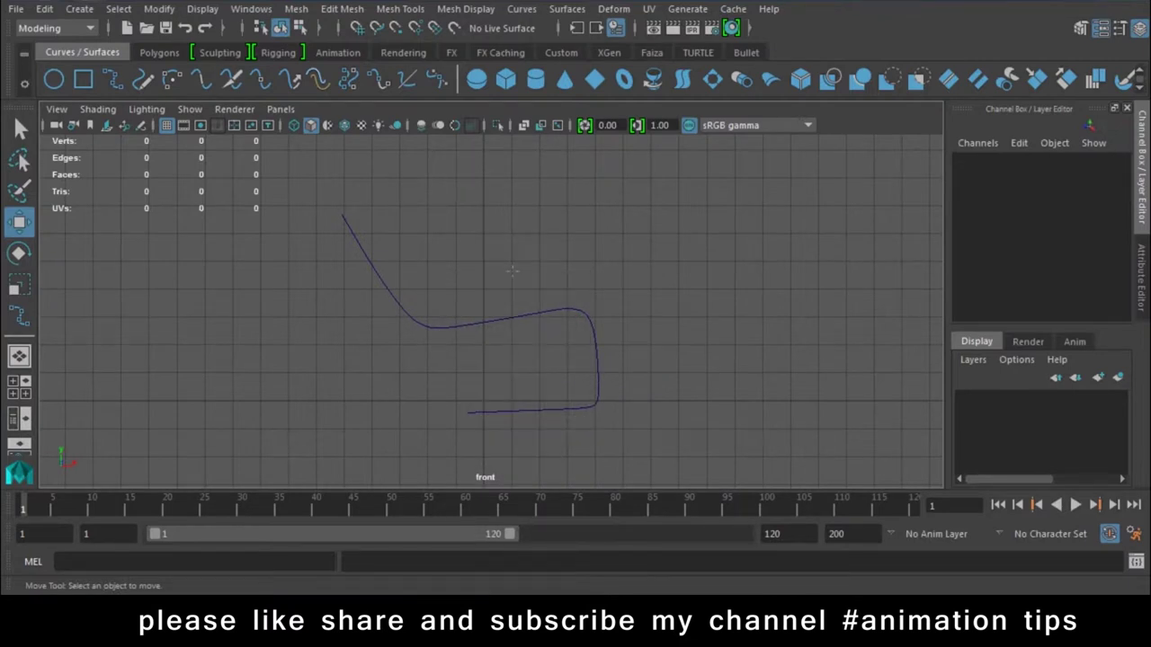
Switch the viewport to the side view, showing the profile curve edge-on
{"action": "key", "text": "space"}
{"action": "key", "text": "space"}
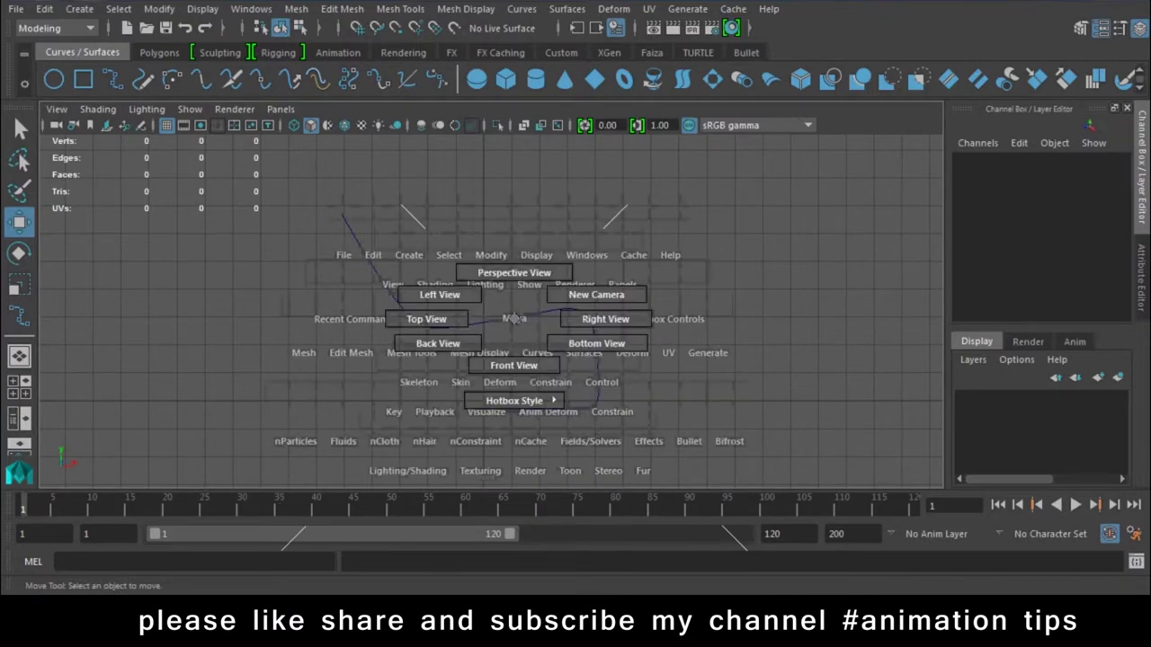
{"action": "left_click_drag", "start_coordinate": [513, 318], "coordinate": [605, 318]}
{"action": "scroll", "coordinate": [408, 238], "scroll_direction": "up", "scroll_amount": 5}
{"action": "scroll", "coordinate": [393, 384], "scroll_direction": "up", "scroll_amount": 1}
Create a NURBS circle of radius 0.116 in the side view and raise it to Translate Y 3.651
{"action": "left_click", "coordinate": [142, 79]}
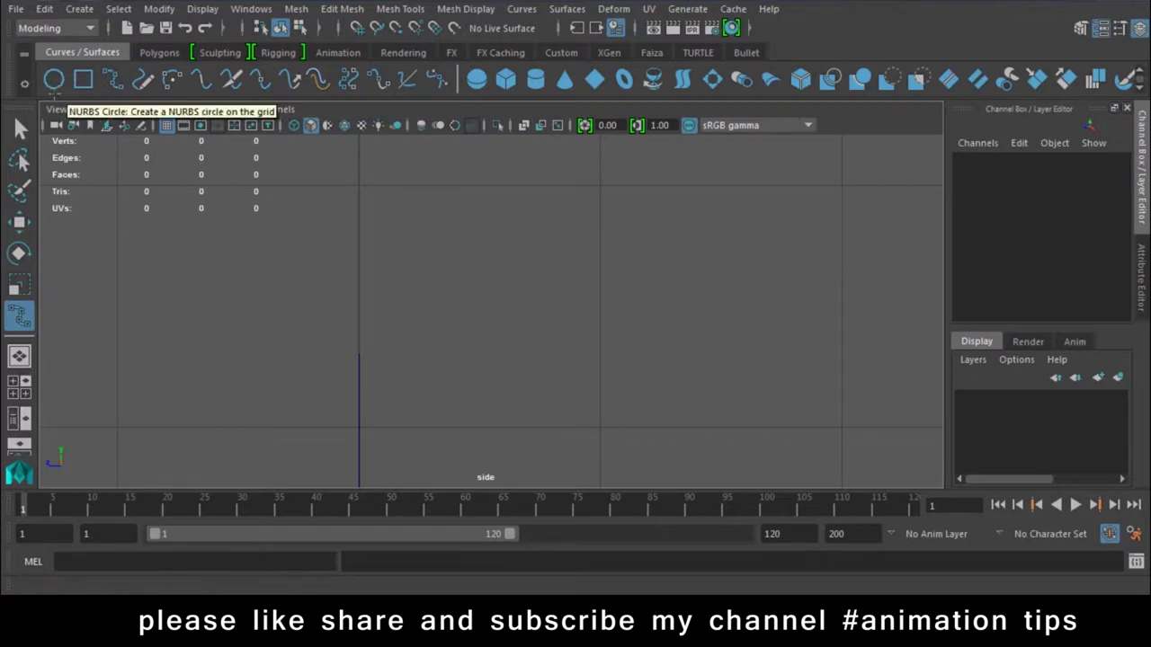
{"action": "left_click", "coordinate": [54, 79]}
{"action": "left_click_drag", "start_coordinate": [350, 300], "coordinate": [370, 320]}
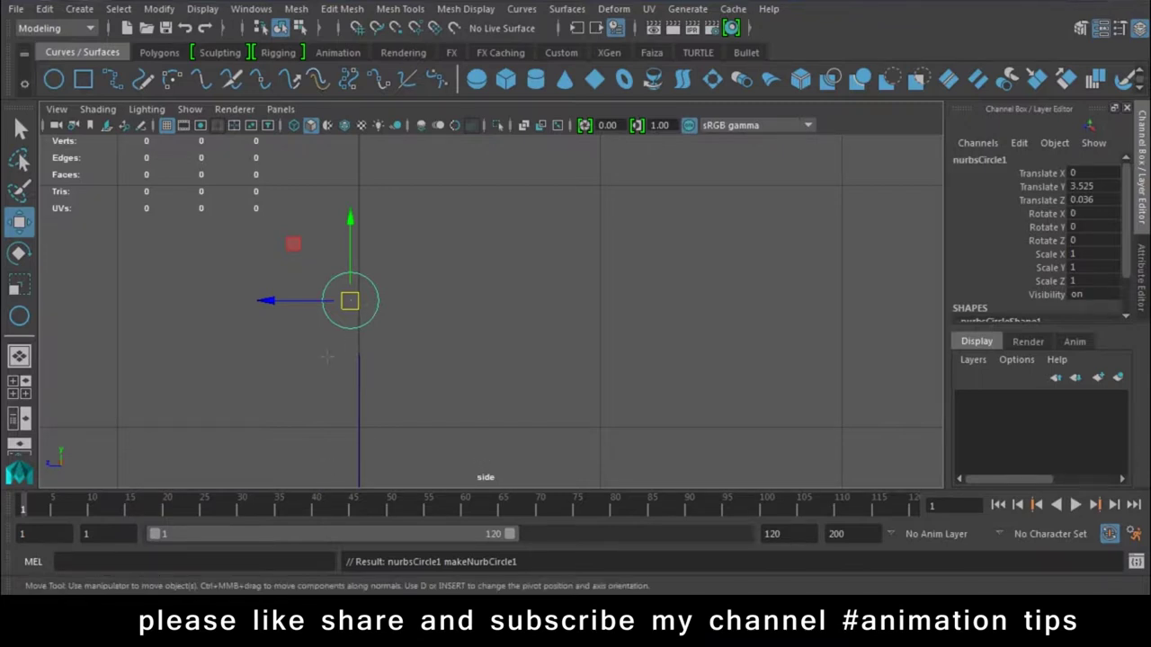
{"action": "left_click", "coordinate": [267, 301]}
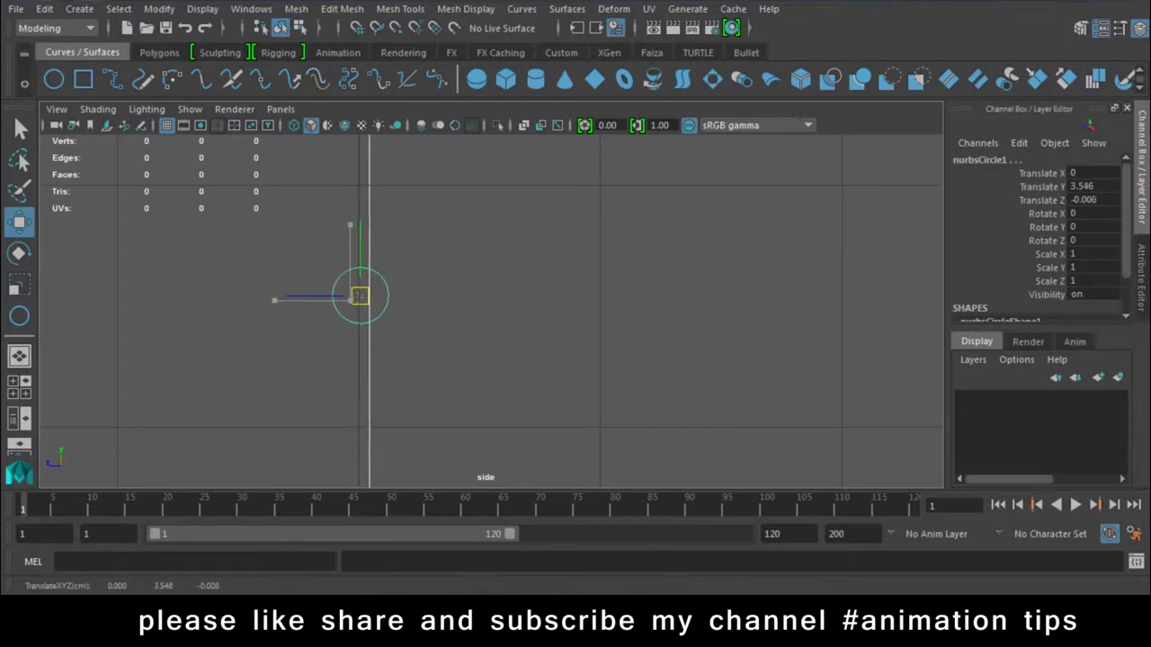
{"action": "key", "text": "ctrl+z"}
{"action": "key", "text": "ctrl+z"}
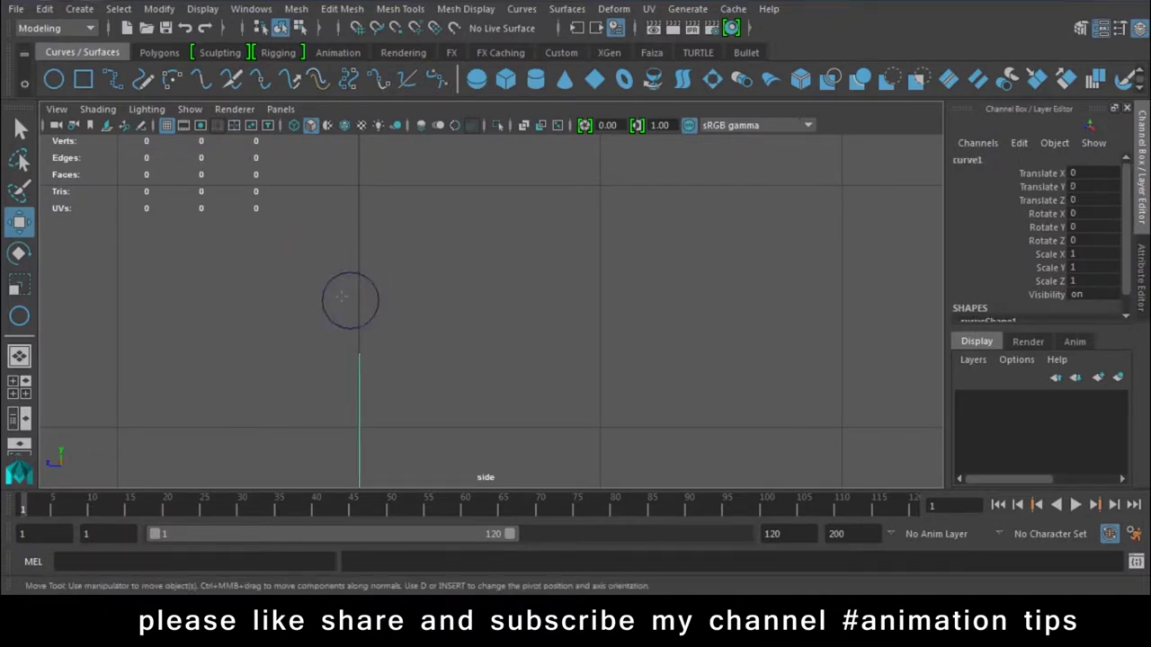
{"action": "left_click", "coordinate": [325, 318]}
{"action": "left_click_drag", "start_coordinate": [352, 301], "coordinate": [353, 271]}
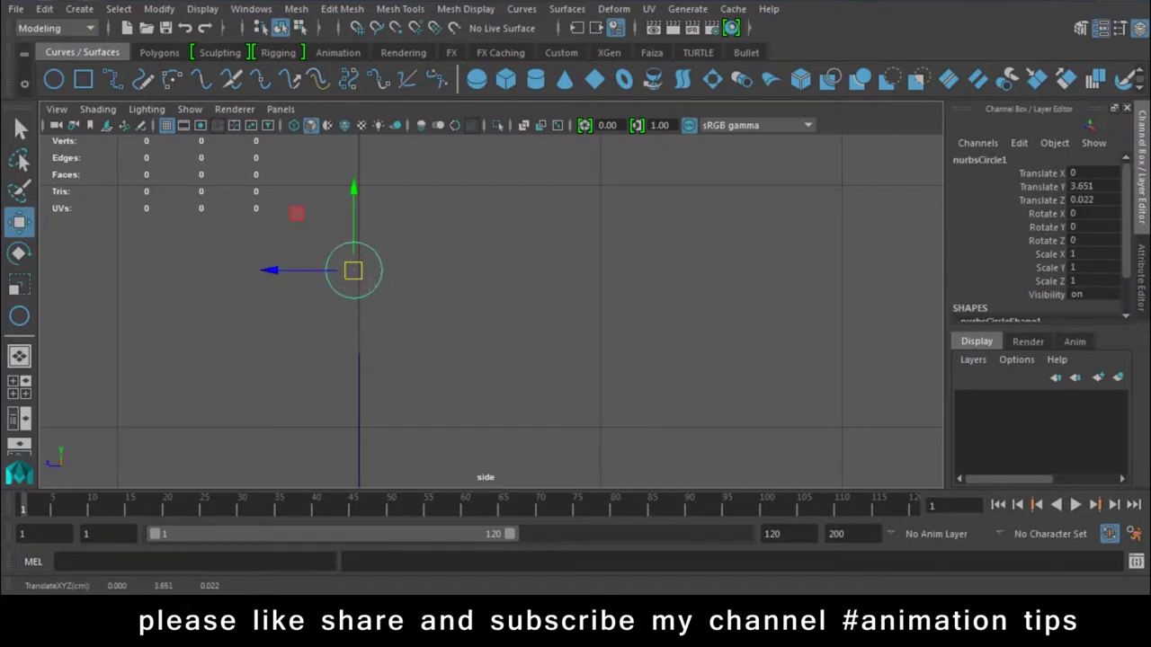
Enter 15 Sections for makeNurbCircle1 in the Channel Box
{"action": "scroll", "coordinate": [1117, 261], "scroll_direction": "down", "scroll_amount": 2}
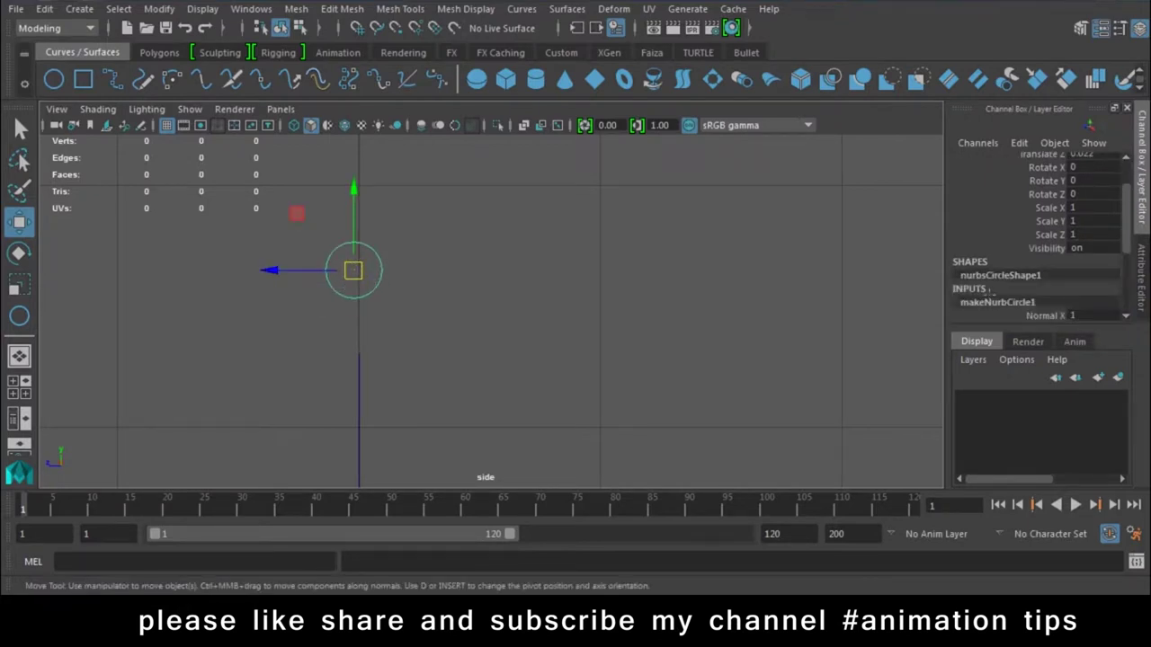
{"action": "left_click", "coordinate": [996, 302]}
{"action": "key", "text": "ctrl+a"}
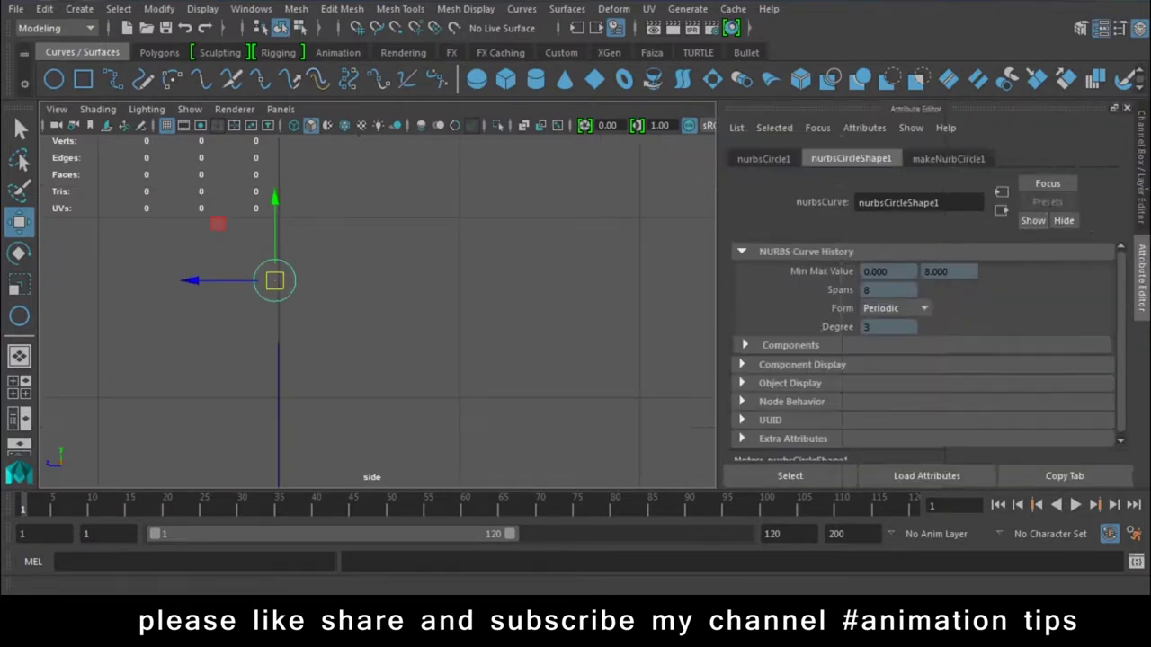
{"action": "key", "text": "ctrl+a"}
{"action": "scroll", "coordinate": [1079, 274], "scroll_direction": "down", "scroll_amount": 1}
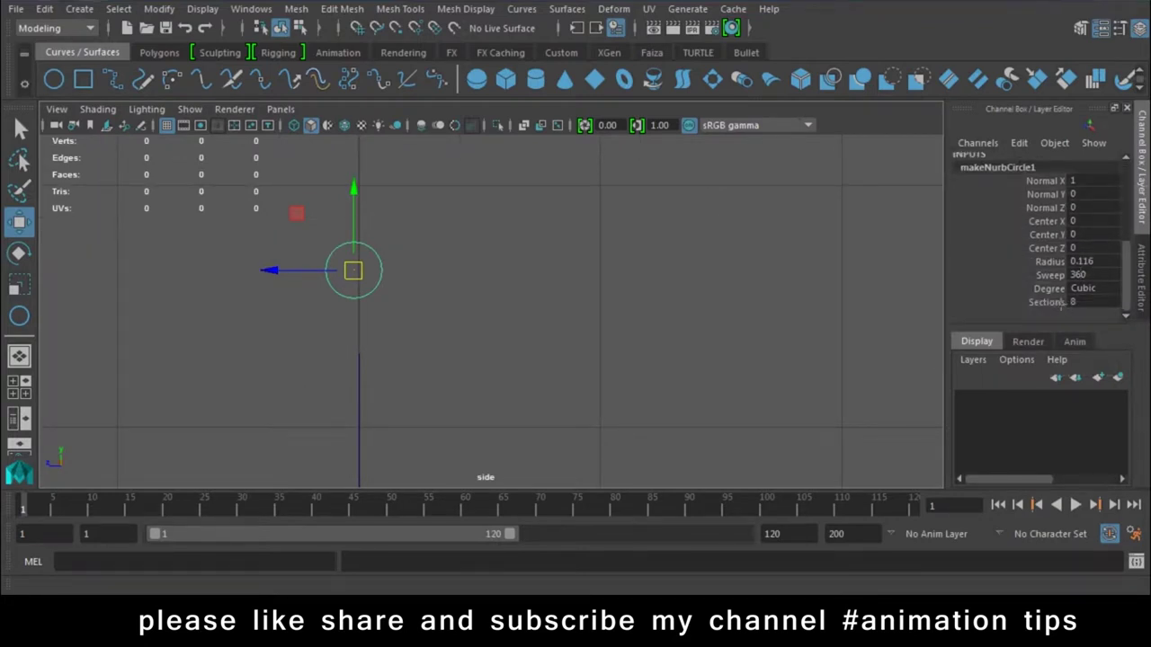
{"action": "double_click", "coordinate": [1072, 302]}
{"action": "type", "text": "15"}
Apply the 15 sections, then pull the circle's left and right CVs outward to widen it
{"action": "key", "text": "F5"}
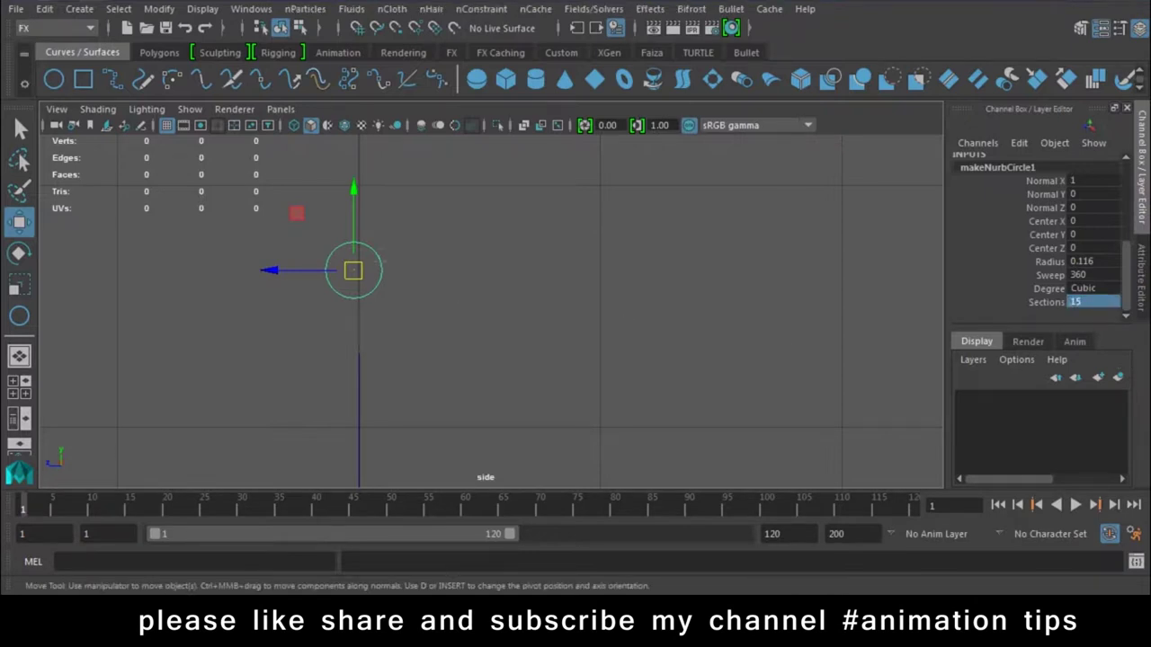
{"action": "right_click_drag", "start_coordinate": [297, 213], "coordinate": [261, 141]}
{"action": "middle_click_drag", "start_coordinate": [396, 343], "coordinate": [573, 368], "text": "alt"}
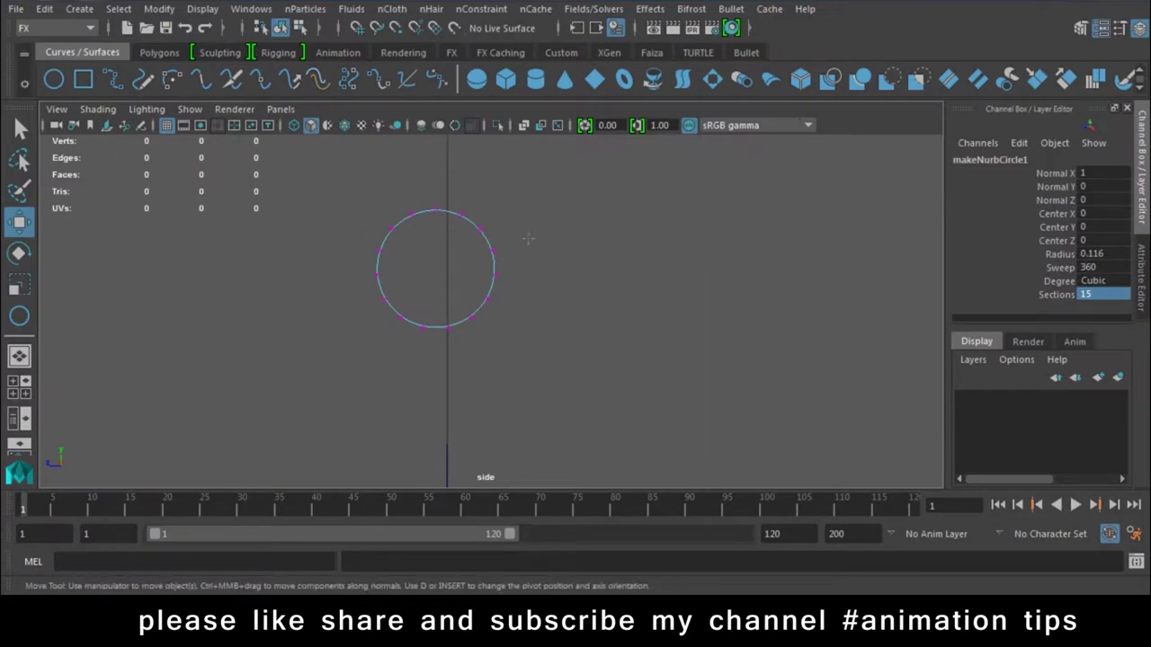
{"action": "left_click_drag", "start_coordinate": [486, 304], "coordinate": [485, 305]}
{"action": "left_click_drag", "start_coordinate": [504, 267], "coordinate": [546, 269]}
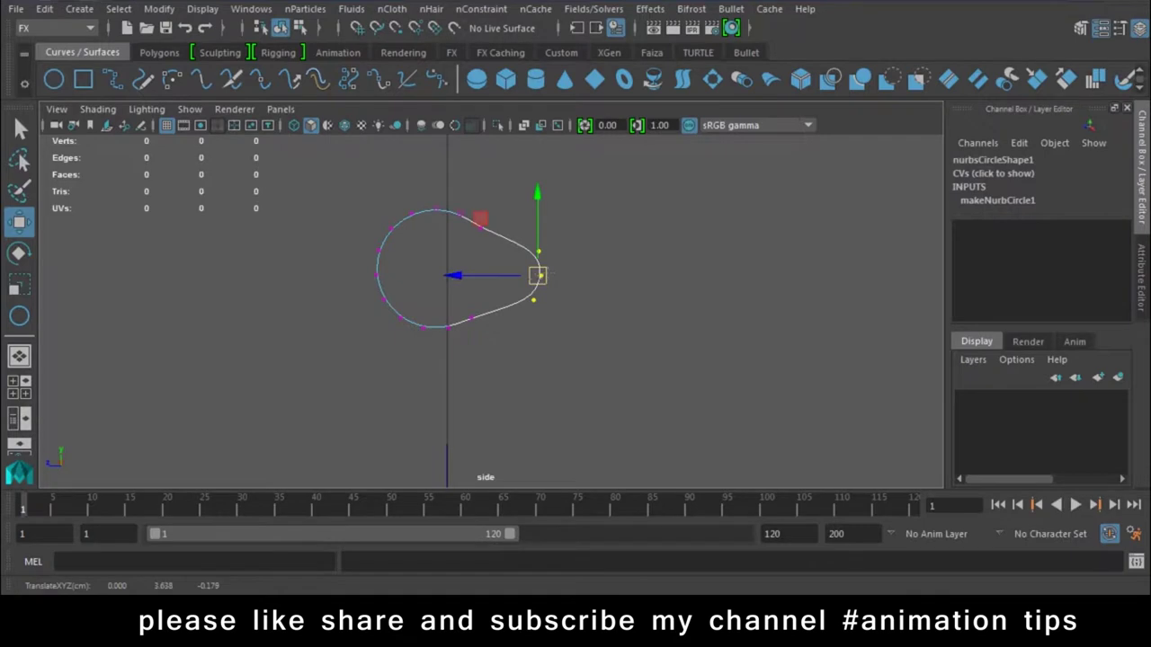
{"action": "left_click_drag", "start_coordinate": [357, 244], "coordinate": [398, 320]}
{"action": "left_click_drag", "start_coordinate": [320, 274], "coordinate": [254, 275]}
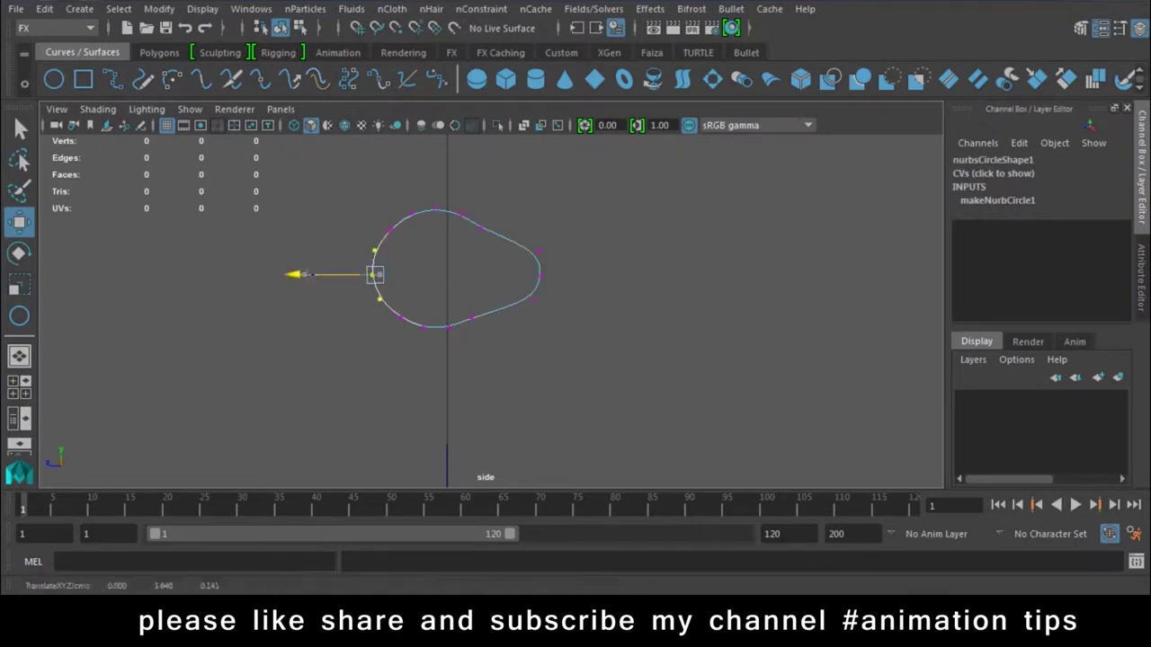
Scale the top and bottom CV rows flat and nudge the left-end CVs inward
{"action": "left_click_drag", "start_coordinate": [370, 199], "coordinate": [493, 246]}
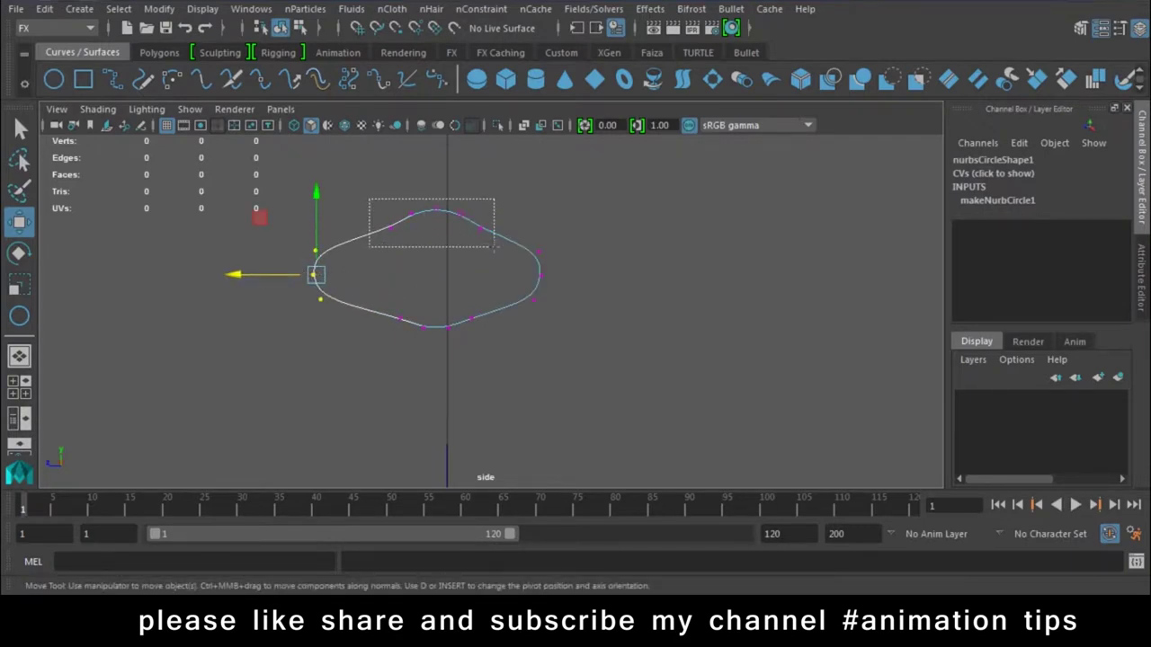
{"action": "key", "text": "r"}
{"action": "left_click_drag", "start_coordinate": [437, 158], "coordinate": [437, 184]}
{"action": "key", "text": "w"}
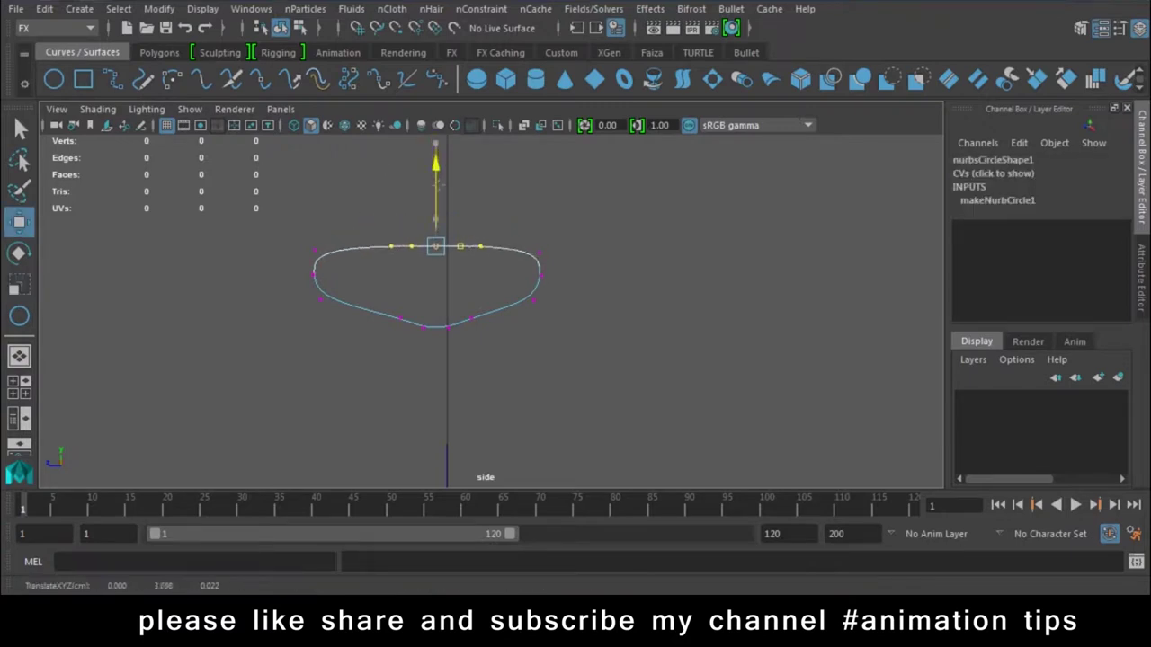
{"action": "left_click_drag", "start_coordinate": [398, 297], "coordinate": [485, 356]}
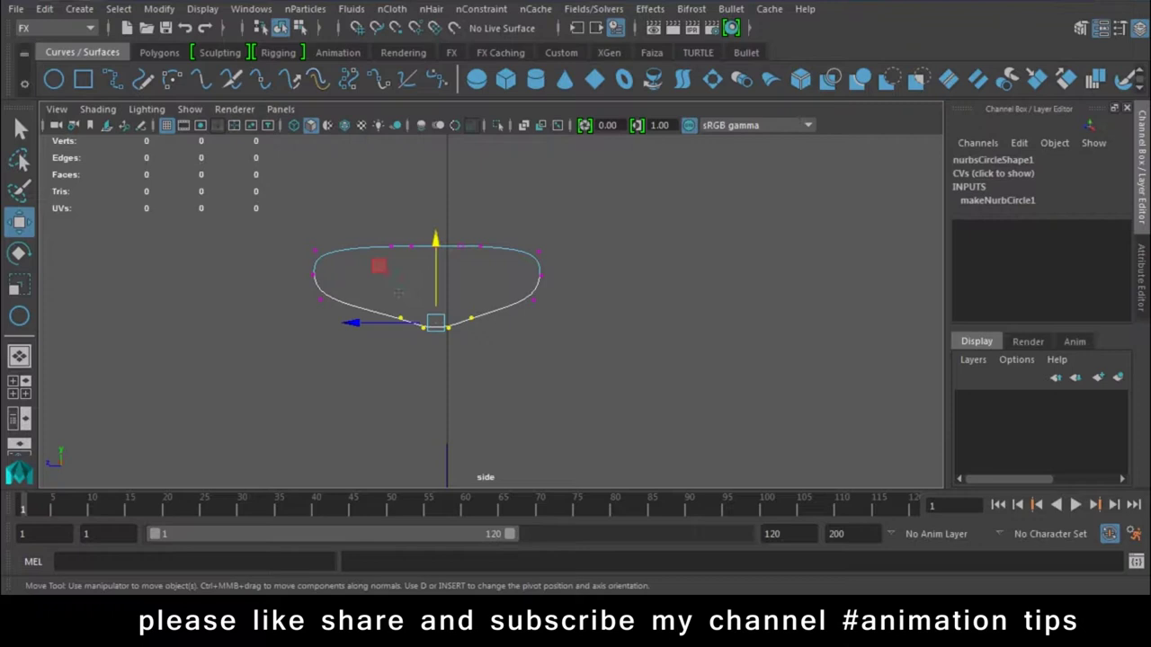
{"action": "key", "text": "r"}
{"action": "mouse_move", "coordinate": [436, 243]}
{"action": "left_mouse_down"}
{"action": "mouse_move", "coordinate": [430, 270]}
{"action": "mouse_move", "coordinate": [437, 216]}
{"action": "left_mouse_up"}
{"action": "key", "text": "w"}
{"action": "left_click_drag", "start_coordinate": [265, 215], "coordinate": [360, 331]}
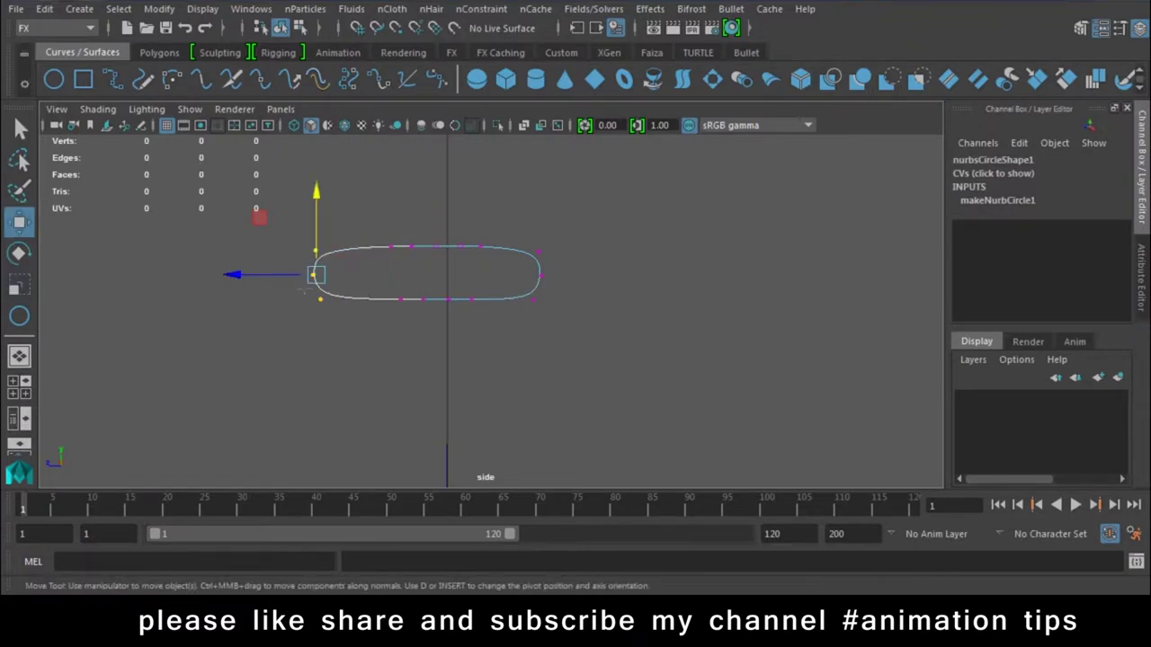
{"action": "left_click_drag", "start_coordinate": [261, 274], "coordinate": [280, 274]}
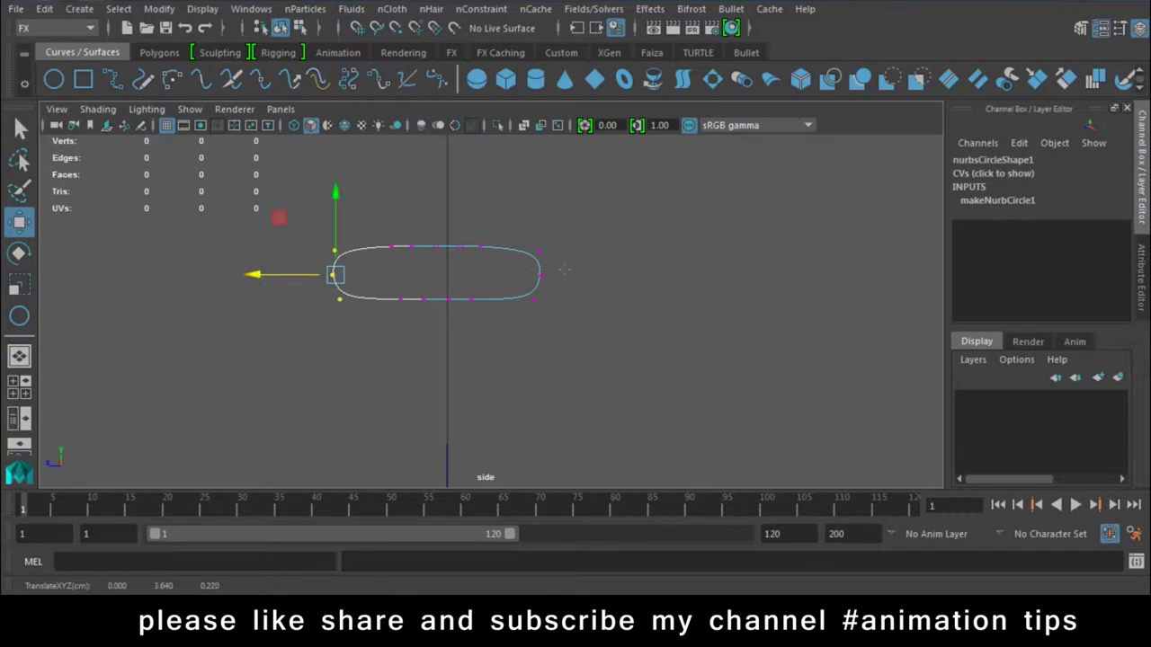
{"action": "right_click", "coordinate": [538, 139]}
Return to Object Mode in the perspective view and select the profile circle, then the path curve
{"action": "left_click", "coordinate": [615, 139]}
{"action": "key", "text": "space"}
{"action": "left_click", "coordinate": [526, 301]}
{"action": "scroll", "coordinate": [526, 301], "scroll_direction": "up", "scroll_amount": 3}
{"action": "scroll", "coordinate": [526, 301], "scroll_direction": "up", "scroll_amount": 3}
{"action": "scroll", "coordinate": [526, 301], "scroll_direction": "up", "scroll_amount": 3}
{"action": "left_click", "coordinate": [566, 311]}
{"action": "mouse_move", "coordinate": [521, 296]}
{"action": "left_mouse_down", "text": "alt"}
{"action": "mouse_move", "coordinate": [575, 305]}
{"action": "mouse_move", "coordinate": [707, 372]}
{"action": "left_mouse_up", "text": "alt"}
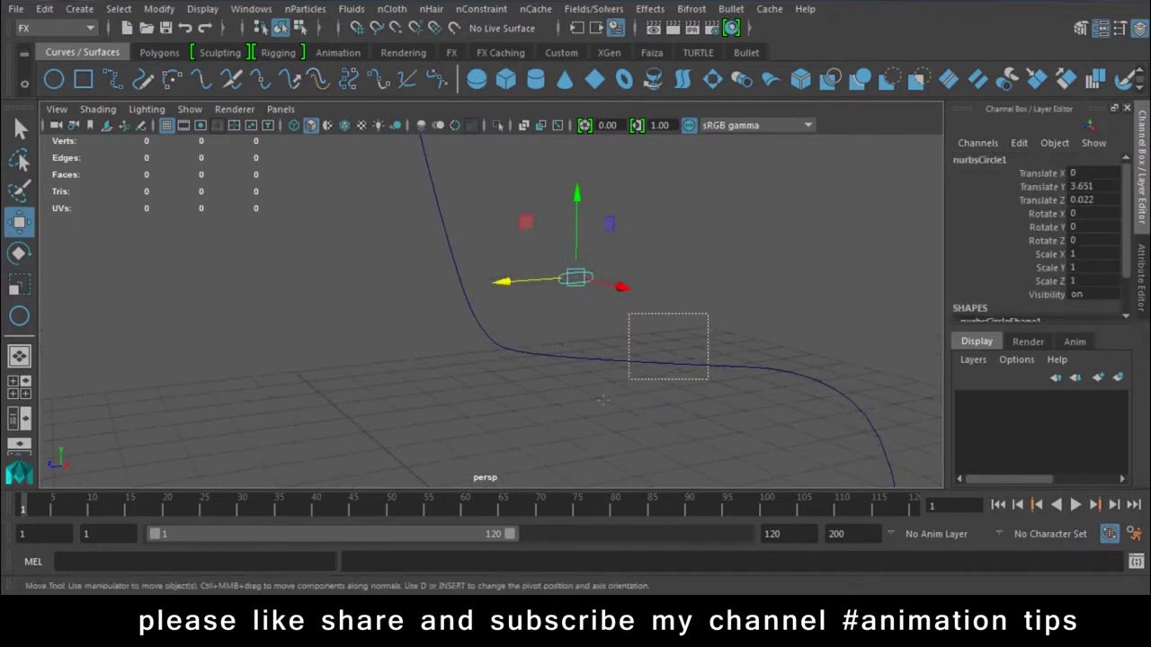
{"action": "left_click", "coordinate": [635, 293]}
{"action": "left_click_drag", "start_coordinate": [622, 317], "coordinate": [519, 267]}
{"action": "left_click", "coordinate": [474, 296], "text": "shift"}
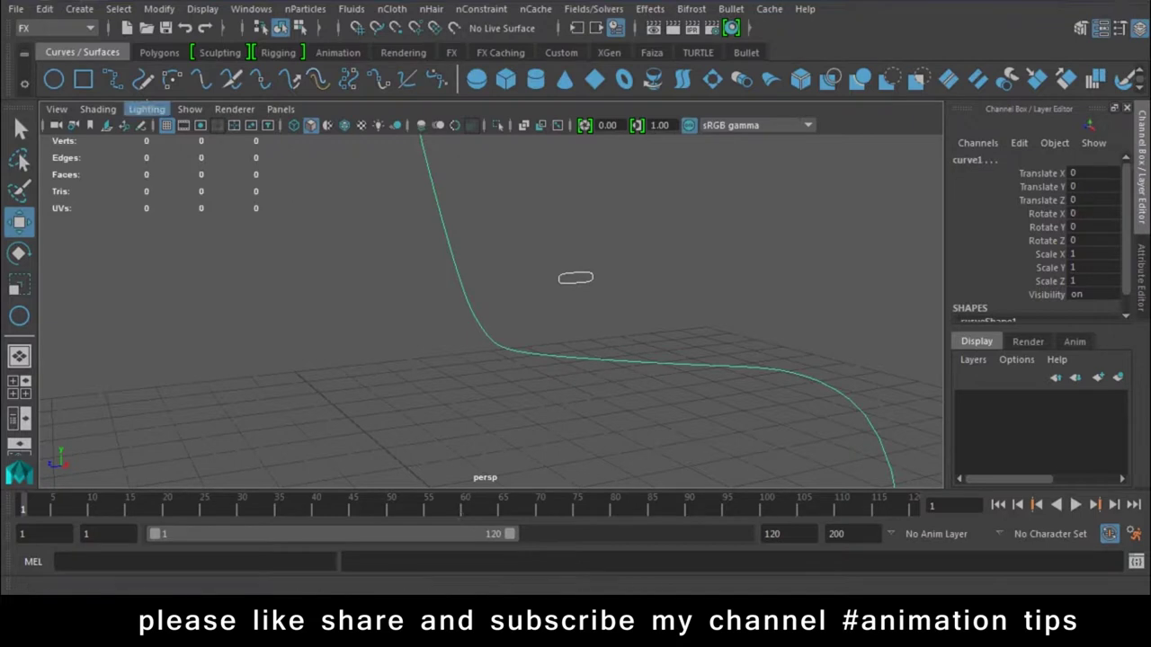
Switch to the Modeling menu set and reset the Surfaces > Extrude options to defaults
{"action": "left_click", "coordinate": [54, 28]}
{"action": "left_click", "coordinate": [38, 47]}
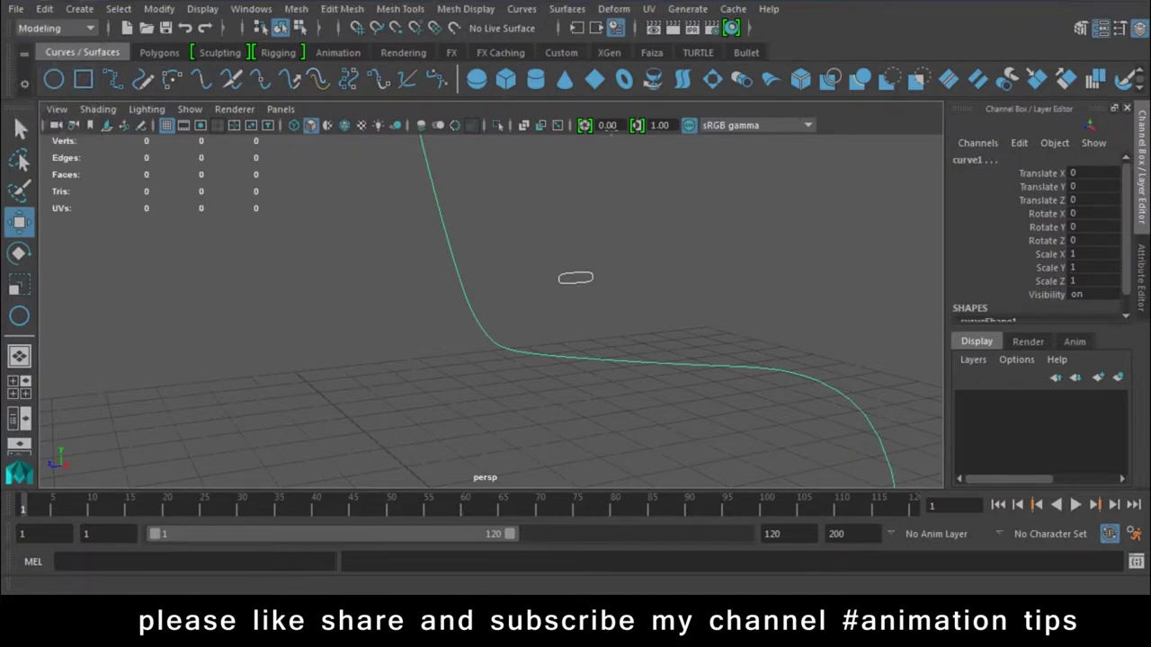
{"action": "left_click", "coordinate": [566, 9]}
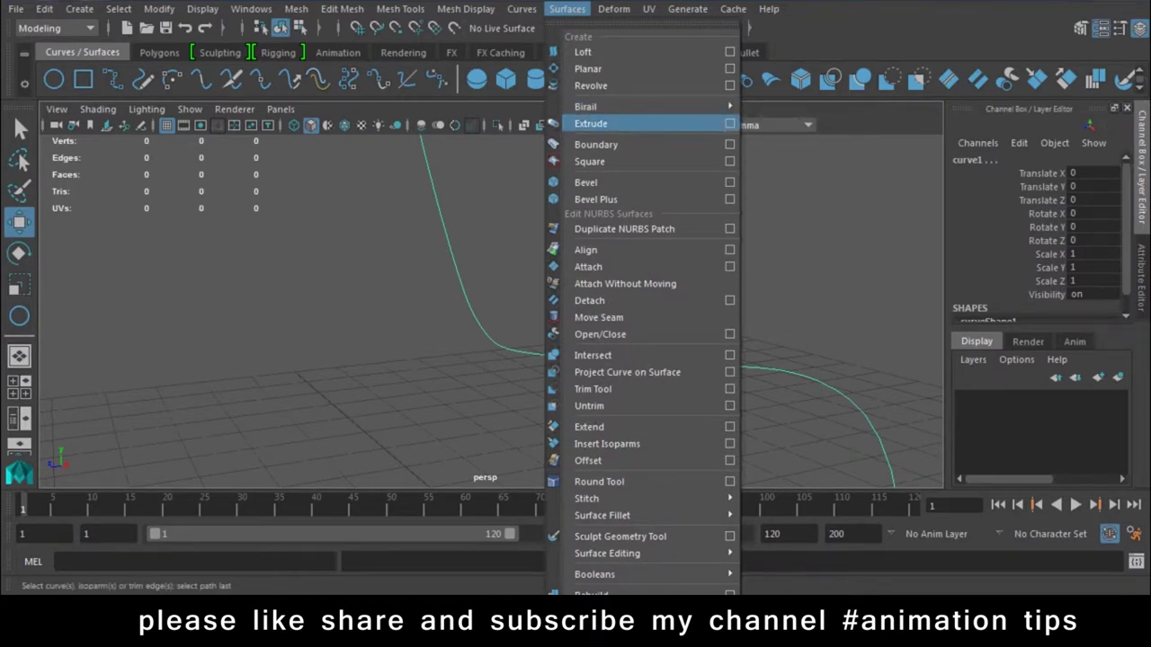
{"action": "left_click", "coordinate": [730, 123]}
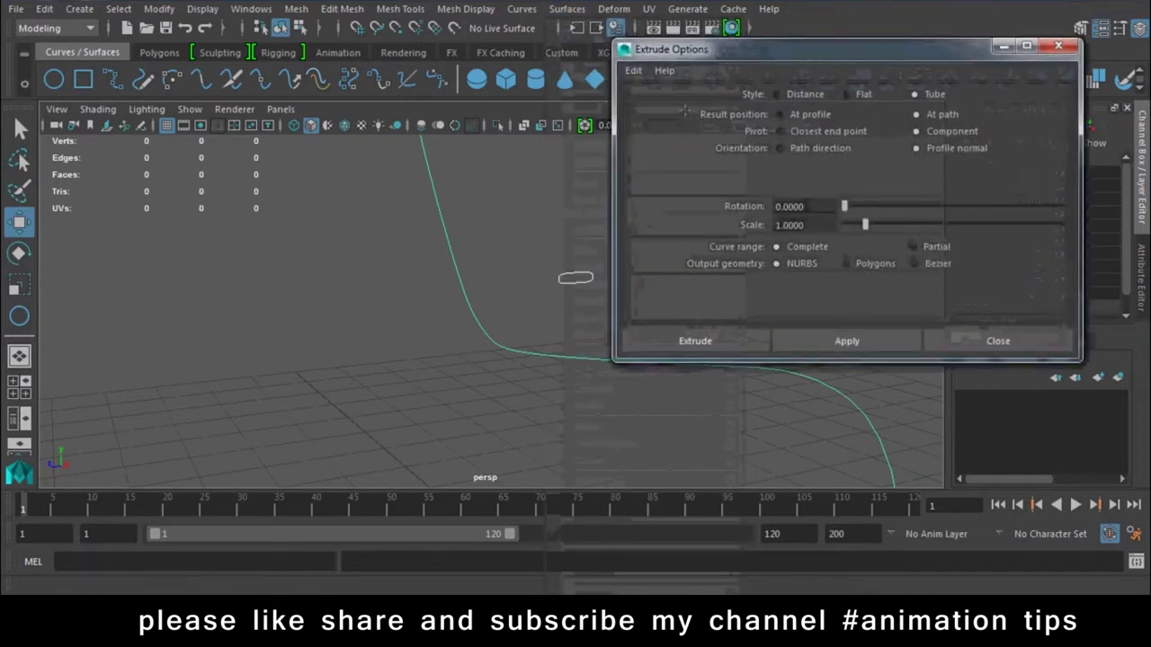
{"action": "left_click", "coordinate": [633, 70]}
{"action": "left_click", "coordinate": [673, 104]}
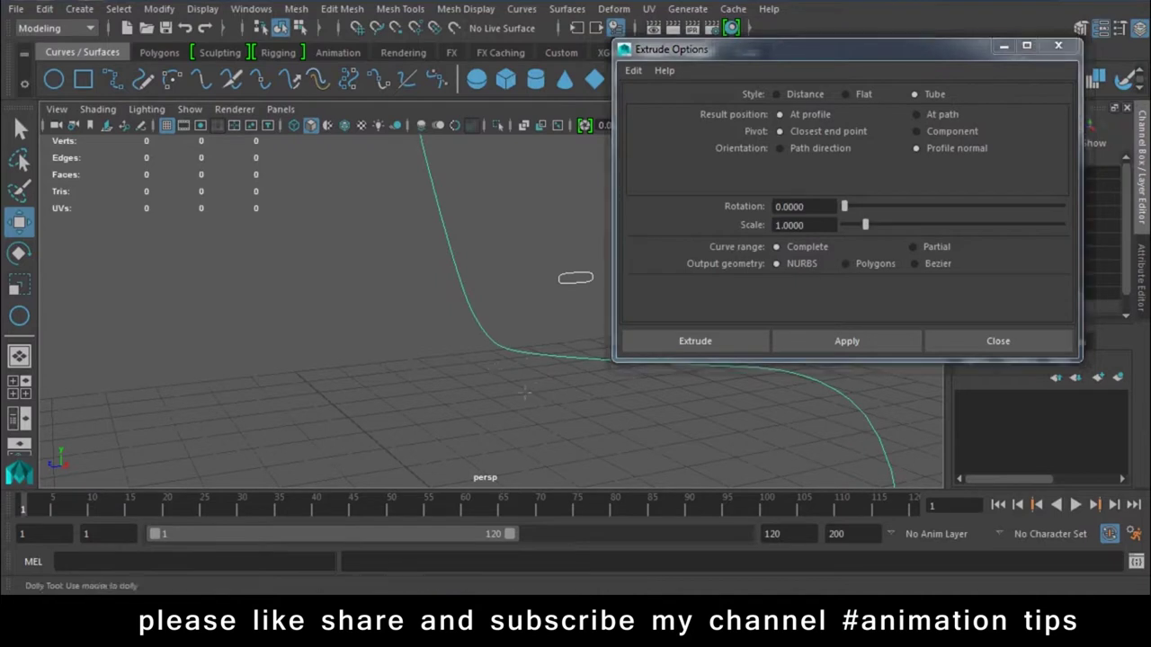
Extrude the circle along the curve with Result position At path, creating extrudedSurface1
{"action": "mouse_move", "coordinate": [593, 387]}
{"action": "left_mouse_down", "text": "alt"}
{"action": "mouse_move", "coordinate": [530, 395]}
{"action": "mouse_move", "coordinate": [555, 350]}
{"action": "left_mouse_up", "text": "alt"}
{"action": "left_click", "coordinate": [399, 357]}
{"action": "left_click", "coordinate": [382, 418], "text": "shift"}
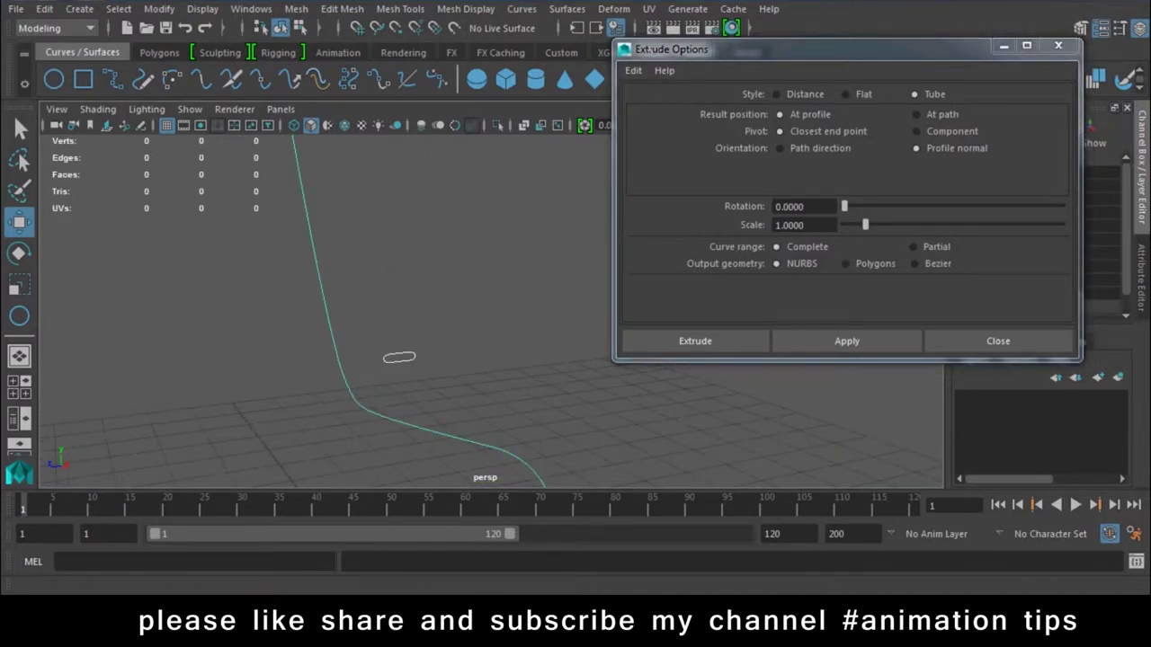
{"action": "left_click", "coordinate": [917, 114]}
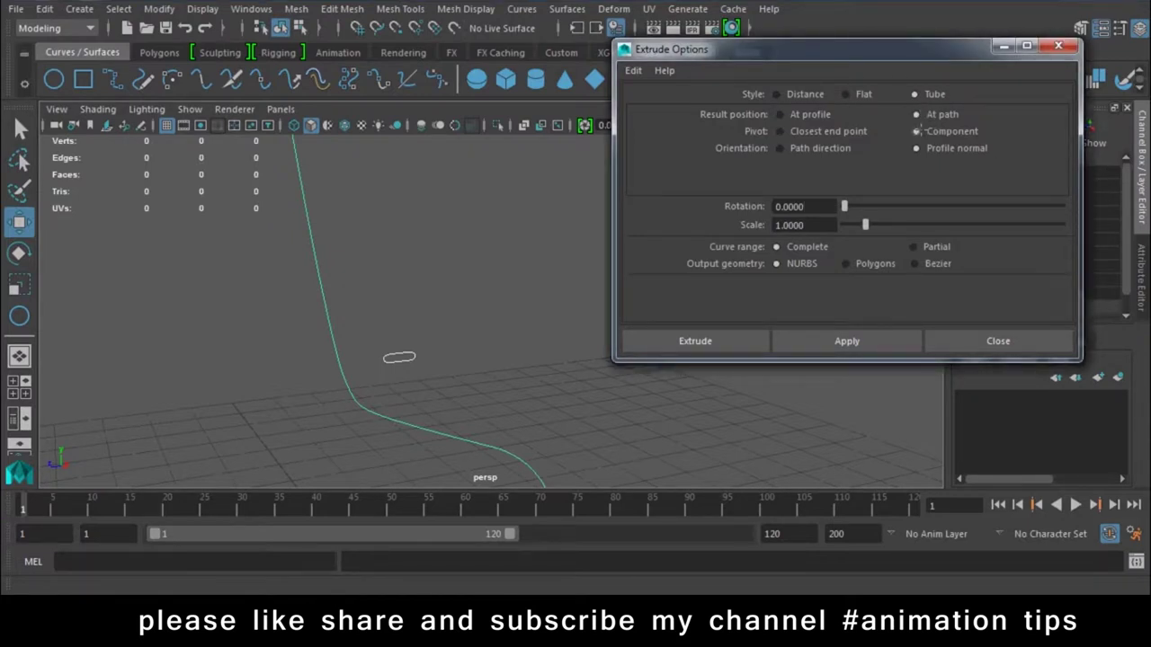
{"action": "left_click", "coordinate": [695, 341]}
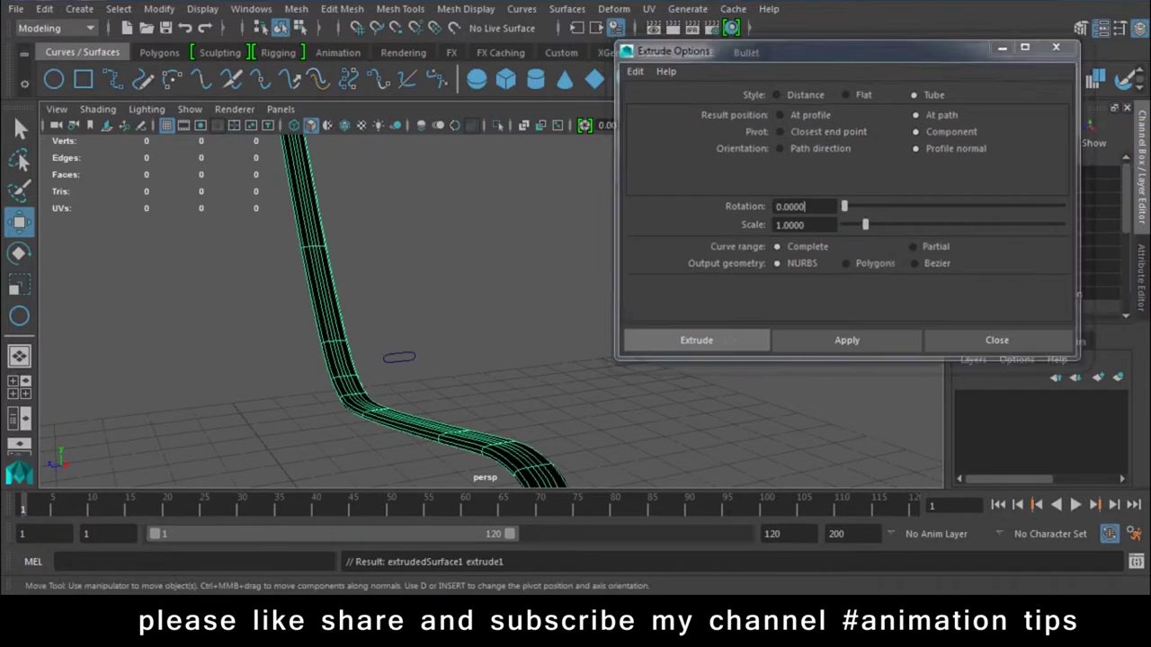
{"action": "left_click_drag", "start_coordinate": [654, 418], "coordinate": [583, 407], "text": "alt"}
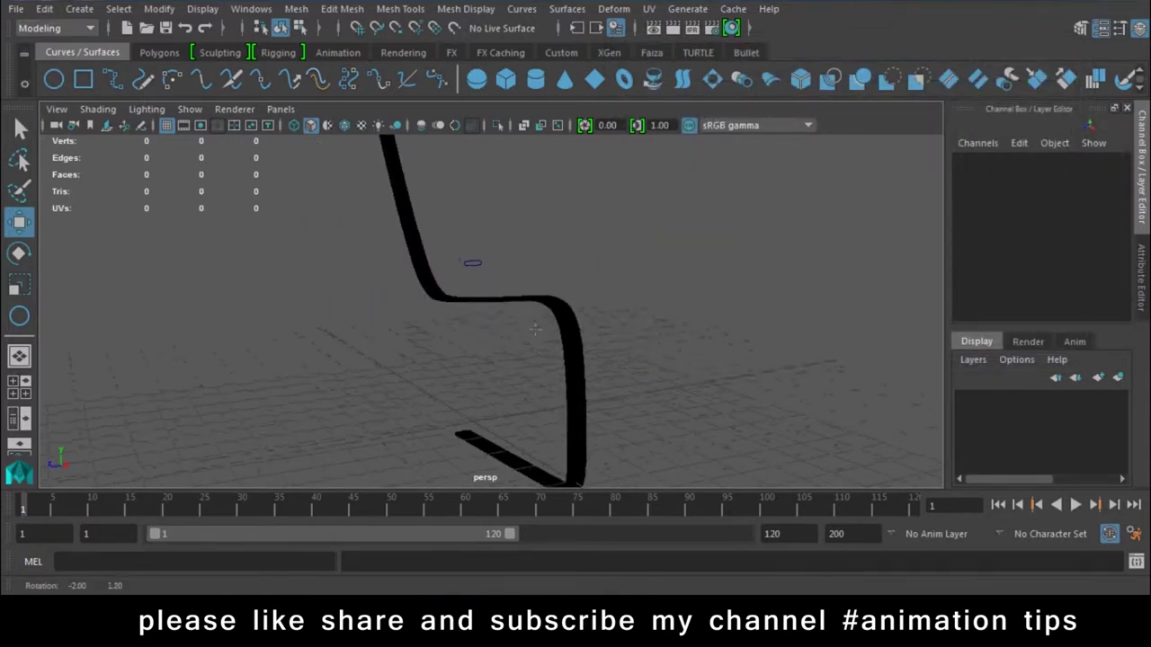
{"action": "scroll", "coordinate": [358, 291], "scroll_direction": "up", "scroll_amount": 2}
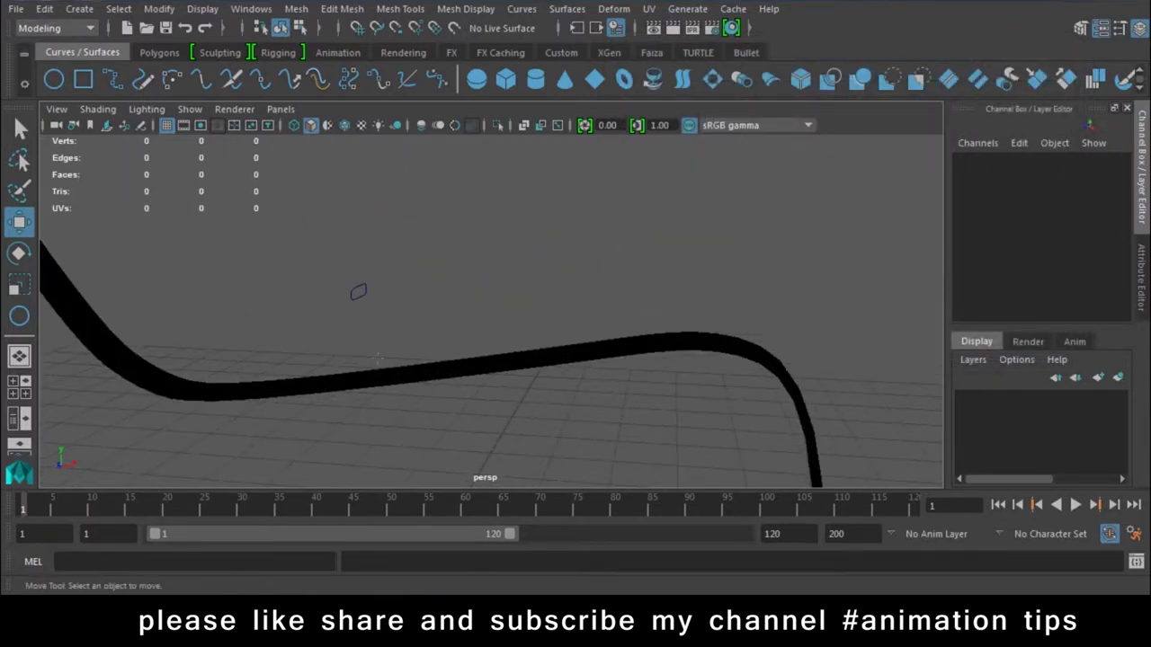
{"action": "left_click_drag", "start_coordinate": [358, 292], "coordinate": [406, 278], "text": "alt"}
Enable Two Sided Lighting in the viewport Lighting menu and orbit to inspect the shaded band
{"action": "left_click_drag", "start_coordinate": [425, 348], "coordinate": [435, 347], "text": "alt"}
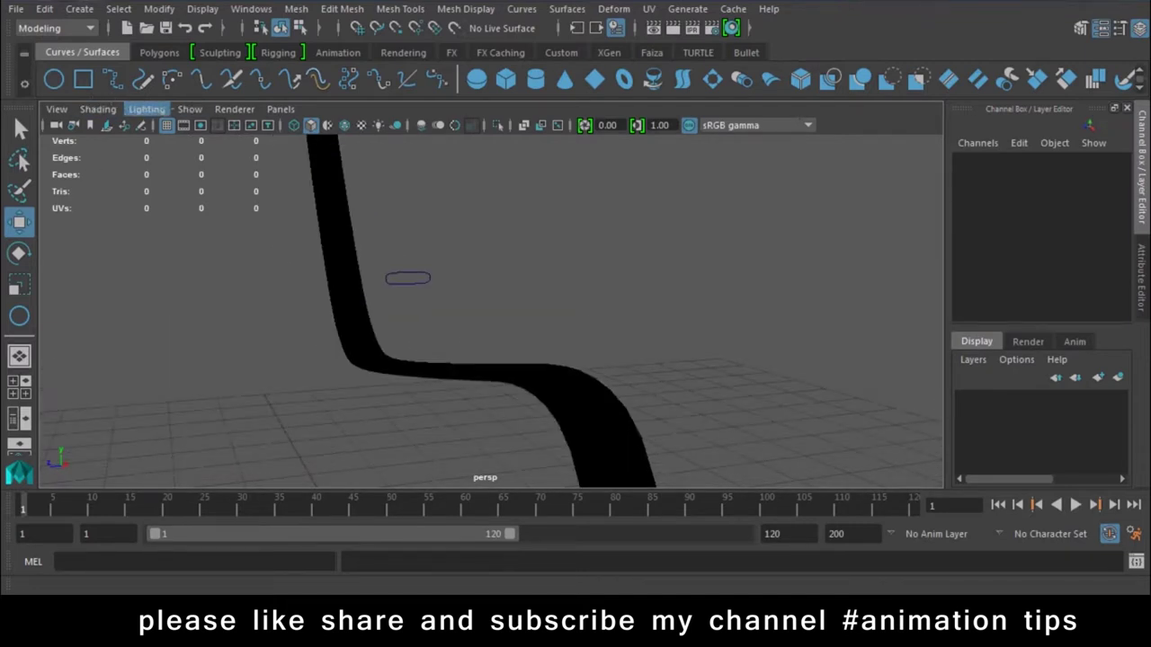
{"action": "left_click", "coordinate": [147, 109]}
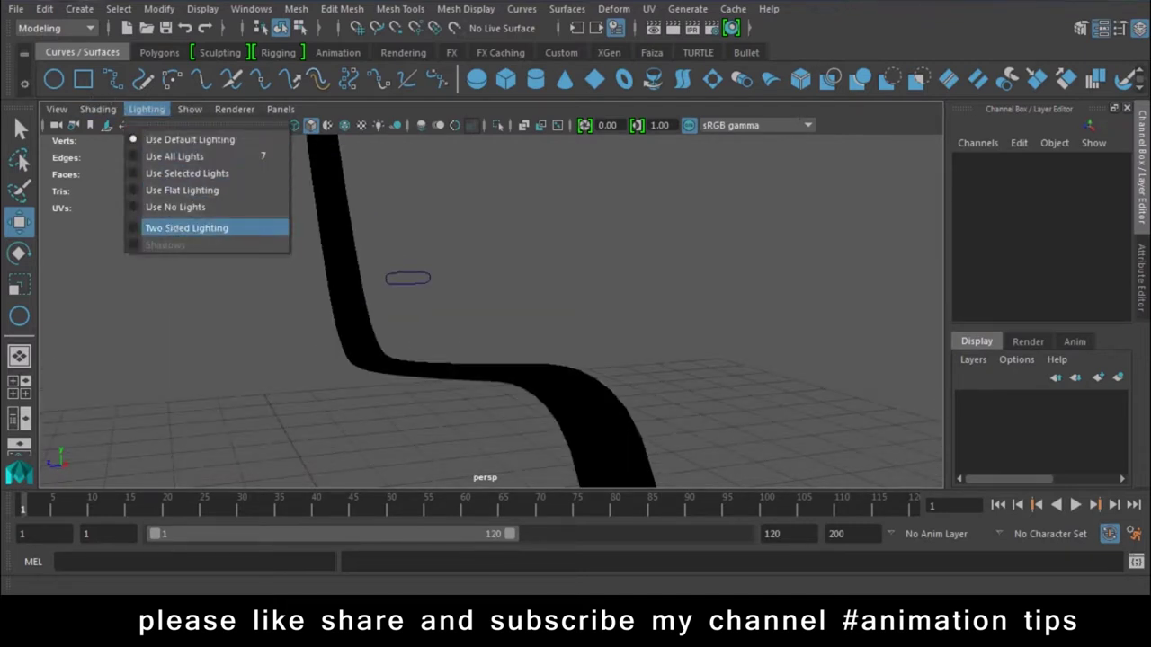
{"action": "left_click", "coordinate": [180, 228]}
{"action": "left_click_drag", "start_coordinate": [655, 317], "coordinate": [680, 348], "text": "alt"}
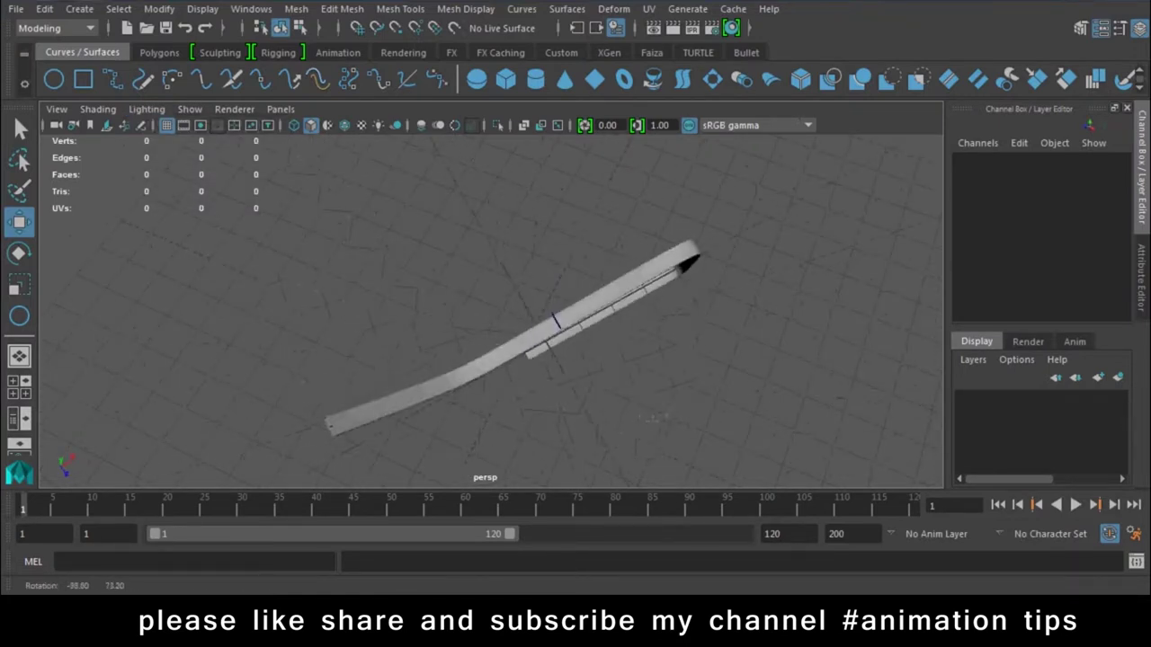
{"action": "left_click_drag", "start_coordinate": [681, 348], "coordinate": [329, 589], "text": "alt"}
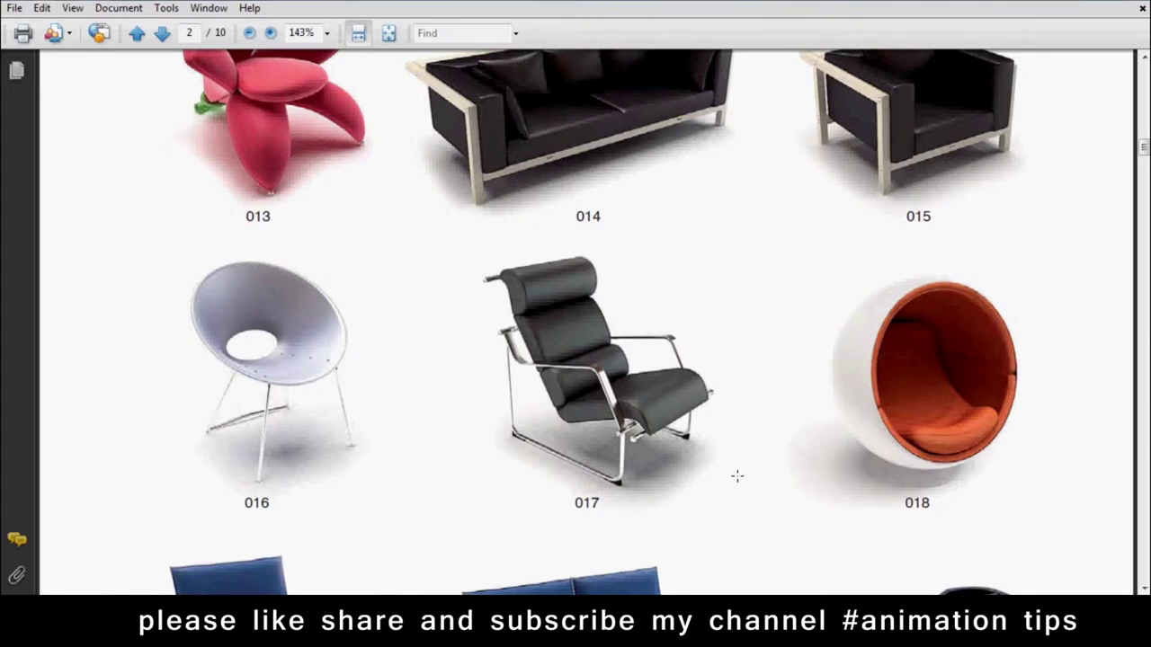
Browse the catalogue's page 2 sofa designs, including the black sofa 014, then switch back to Maya
{"action": "scroll", "coordinate": [797, 344], "scroll_direction": "up", "scroll_amount": 3}
{"action": "scroll", "coordinate": [797, 345], "scroll_direction": "up", "scroll_amount": 5}
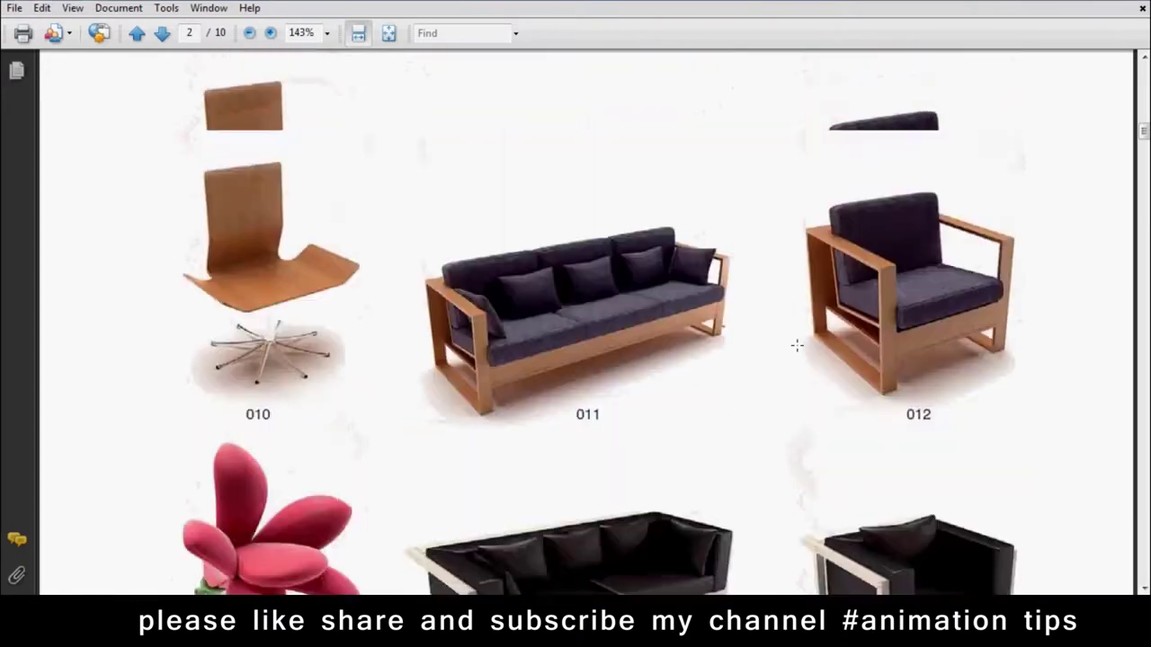
{"action": "scroll", "coordinate": [796, 345], "scroll_direction": "up", "scroll_amount": 5}
{"action": "scroll", "coordinate": [797, 345], "scroll_direction": "up", "scroll_amount": 3}
{"action": "scroll", "coordinate": [797, 344], "scroll_direction": "up", "scroll_amount": 4}
{"action": "scroll", "coordinate": [796, 345], "scroll_direction": "up", "scroll_amount": 4}
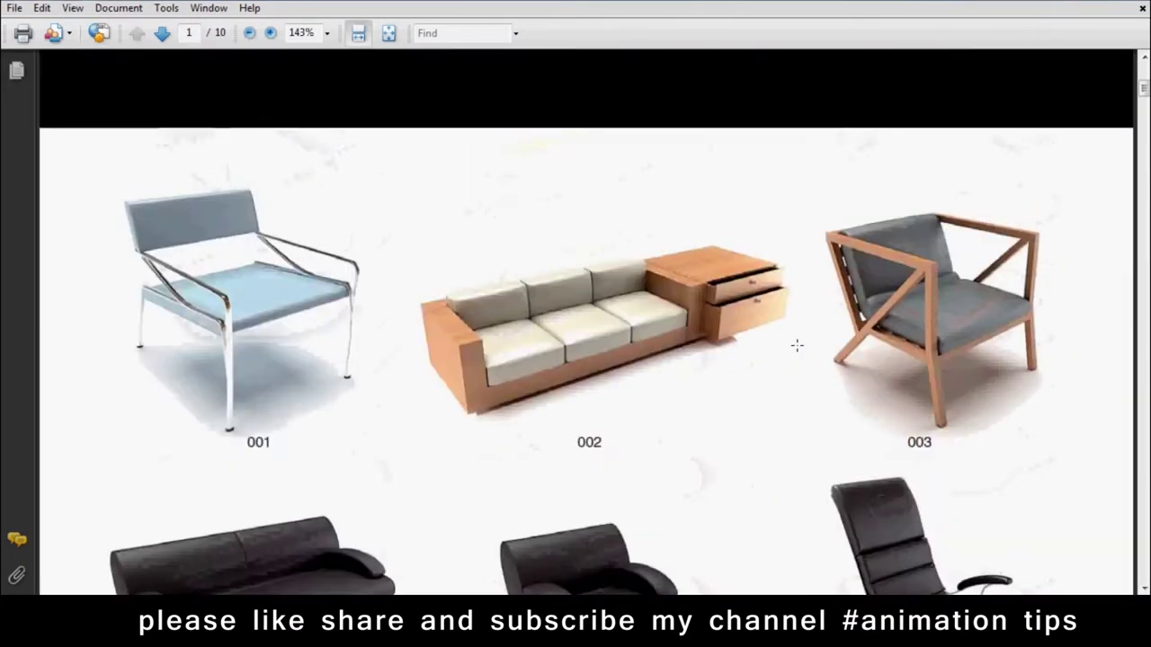
{"action": "scroll", "coordinate": [797, 344], "scroll_direction": "up", "scroll_amount": 4}
{"action": "scroll", "coordinate": [797, 344], "scroll_direction": "down", "scroll_amount": 2}
{"action": "scroll", "coordinate": [797, 344], "scroll_direction": "down", "scroll_amount": 4}
{"action": "scroll", "coordinate": [797, 345], "scroll_direction": "down", "scroll_amount": 4}
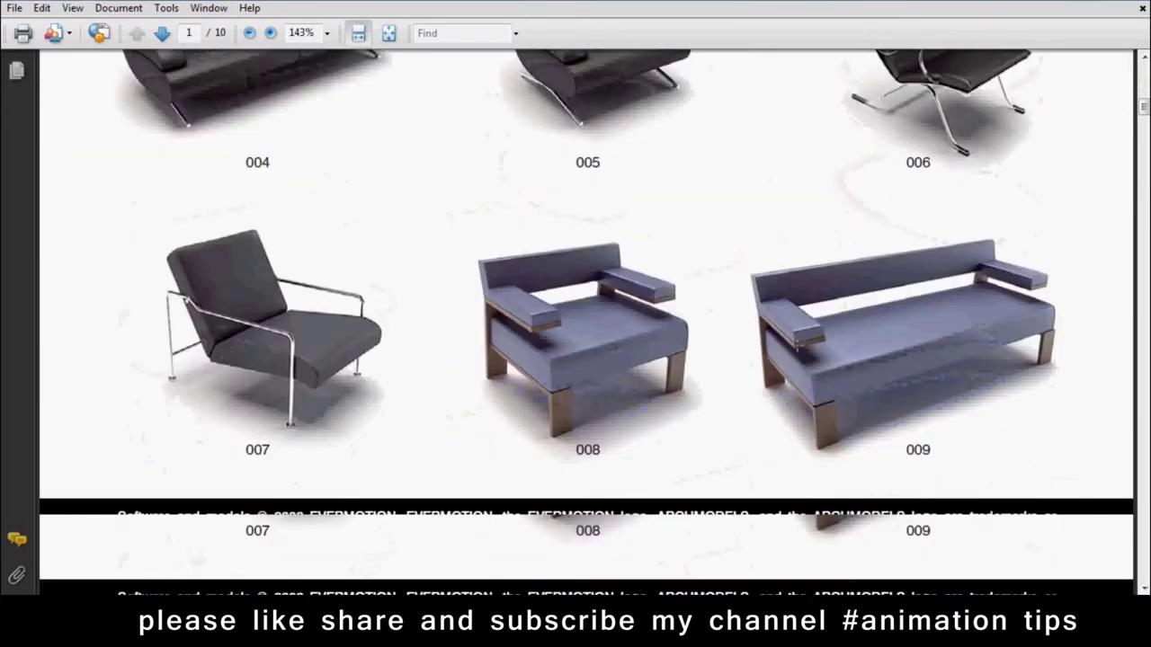
{"action": "scroll", "coordinate": [797, 344], "scroll_direction": "down", "scroll_amount": 4}
{"action": "scroll", "coordinate": [797, 345], "scroll_direction": "down", "scroll_amount": 4}
{"action": "scroll", "coordinate": [796, 344], "scroll_direction": "down", "scroll_amount": 4}
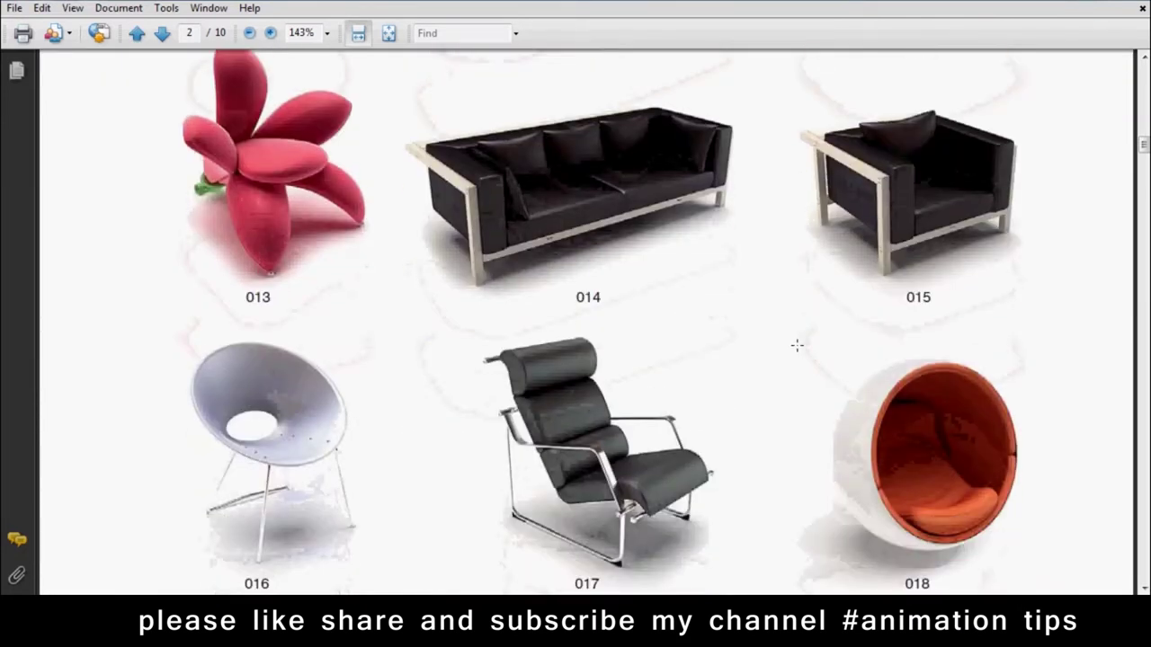
{"action": "scroll", "coordinate": [797, 344], "scroll_direction": "down", "scroll_amount": 1}
{"action": "scroll", "coordinate": [797, 344], "scroll_direction": "down", "scroll_amount": 1}
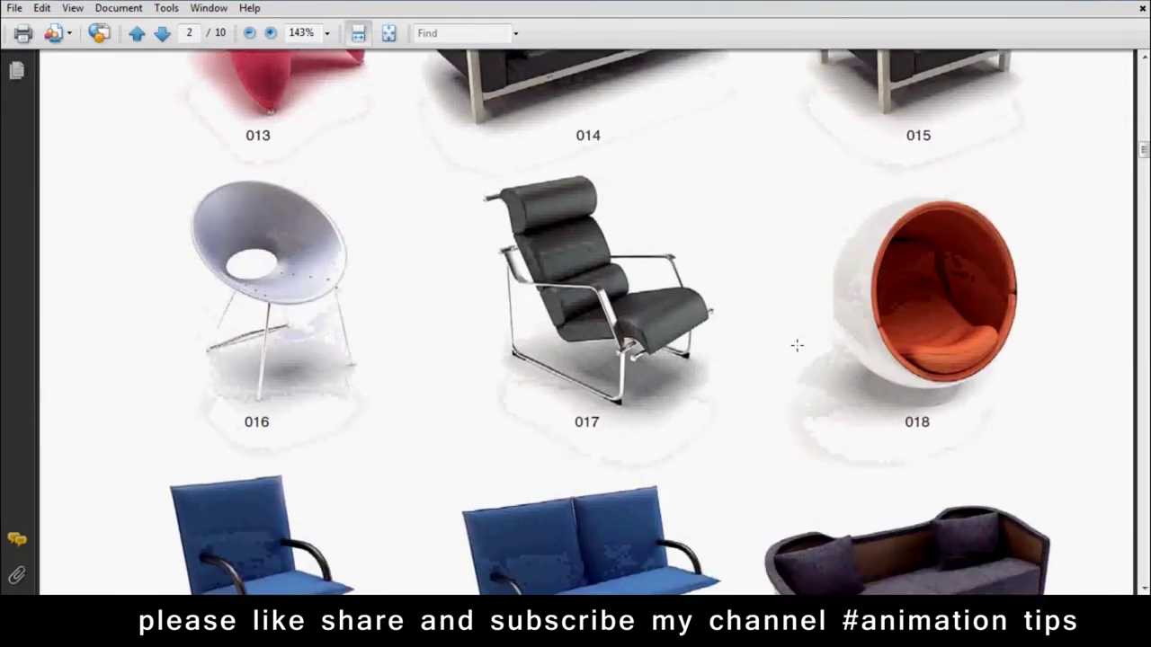
{"action": "scroll", "coordinate": [797, 344], "scroll_direction": "down", "scroll_amount": 3}
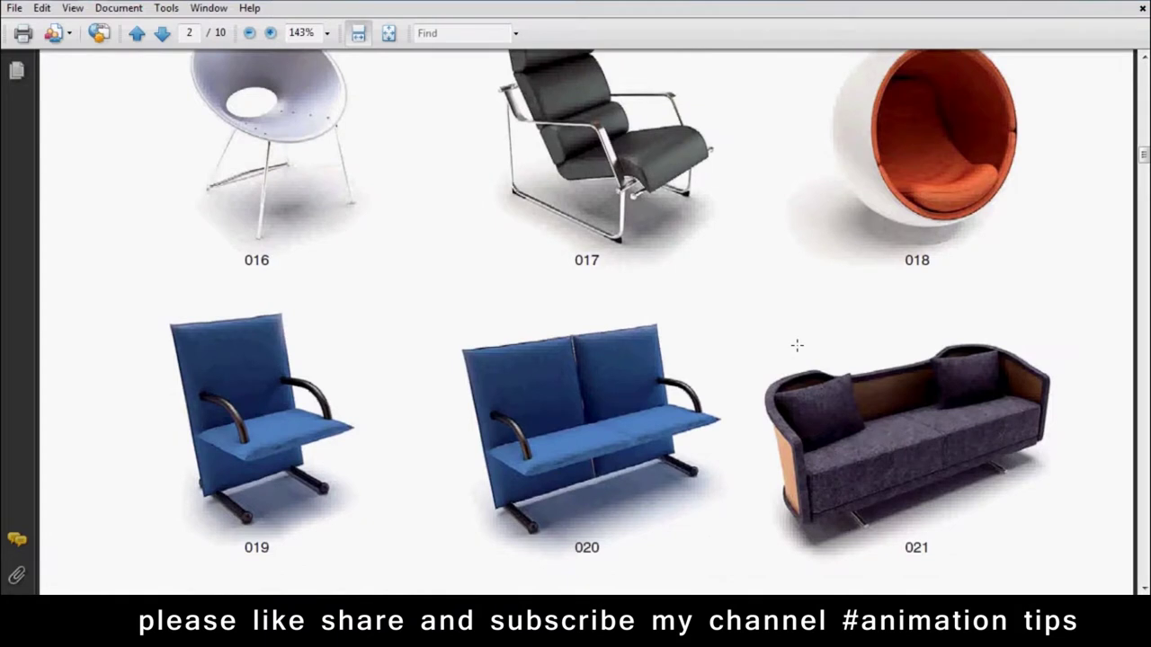
{"action": "scroll", "coordinate": [797, 345], "scroll_direction": "up", "scroll_amount": 1}
{"action": "scroll", "coordinate": [797, 344], "scroll_direction": "up", "scroll_amount": 2}
{"action": "scroll", "coordinate": [797, 344], "scroll_direction": "up", "scroll_amount": 2}
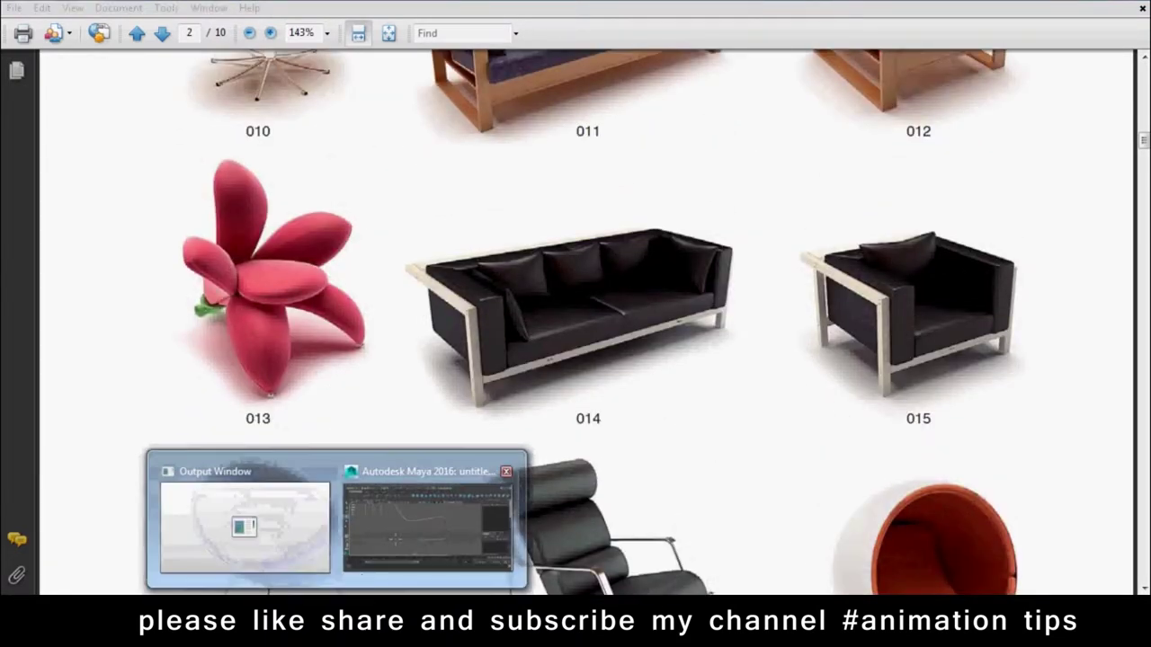
{"action": "left_click", "coordinate": [395, 538]}
Start a new empty scene, discarding the unsaved one
{"action": "left_click", "coordinate": [16, 8]}
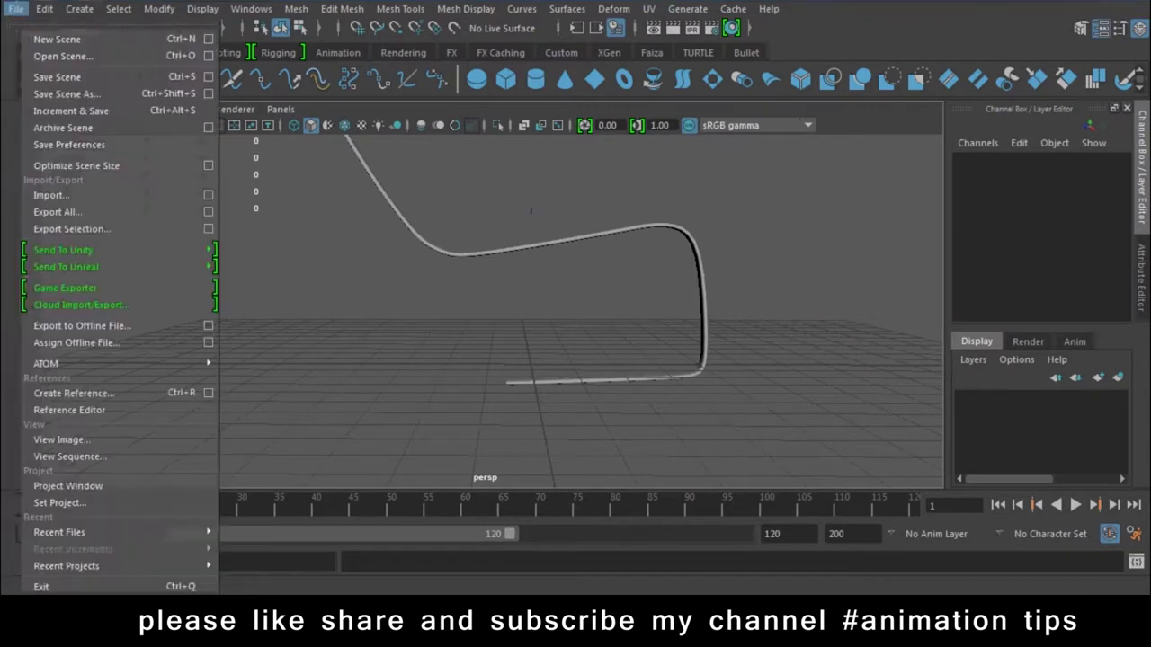
{"action": "left_click", "coordinate": [77, 39]}
{"action": "left_click", "coordinate": [575, 301]}
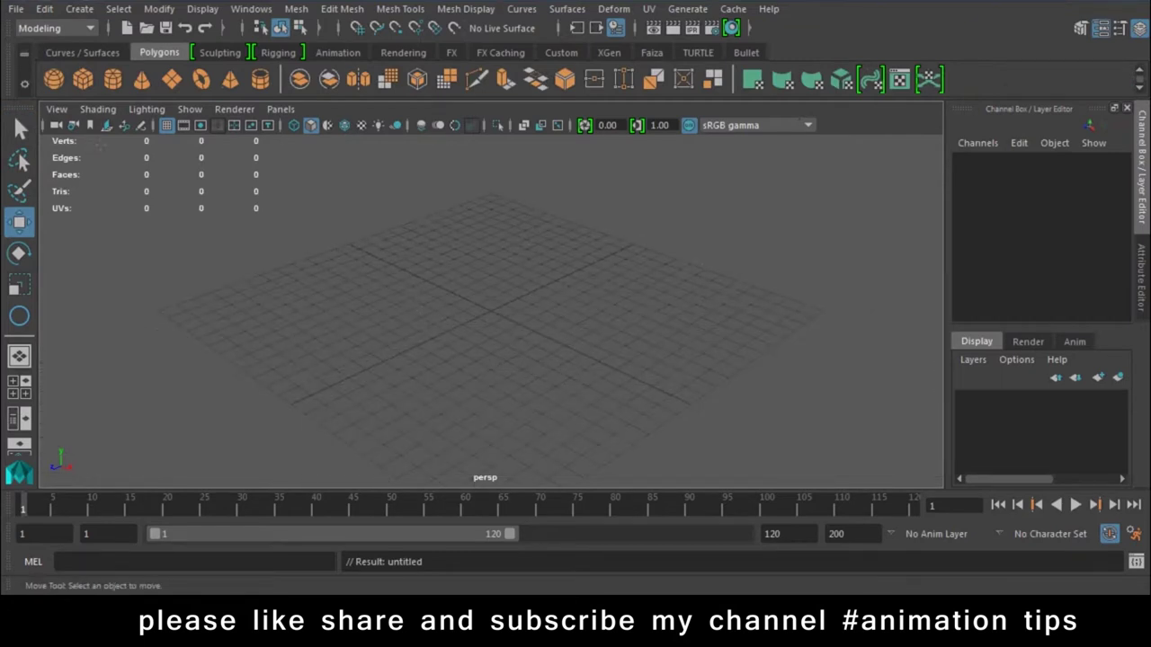
Draw a polygon box with 2 height subdivisions and 4 width and depth subdivisions
{"action": "mouse_move", "coordinate": [530, 241]}
{"action": "left_mouse_down"}
{"action": "mouse_move", "coordinate": [444, 443]}
{"action": "mouse_move", "coordinate": [444, 360]}
{"action": "left_mouse_up"}
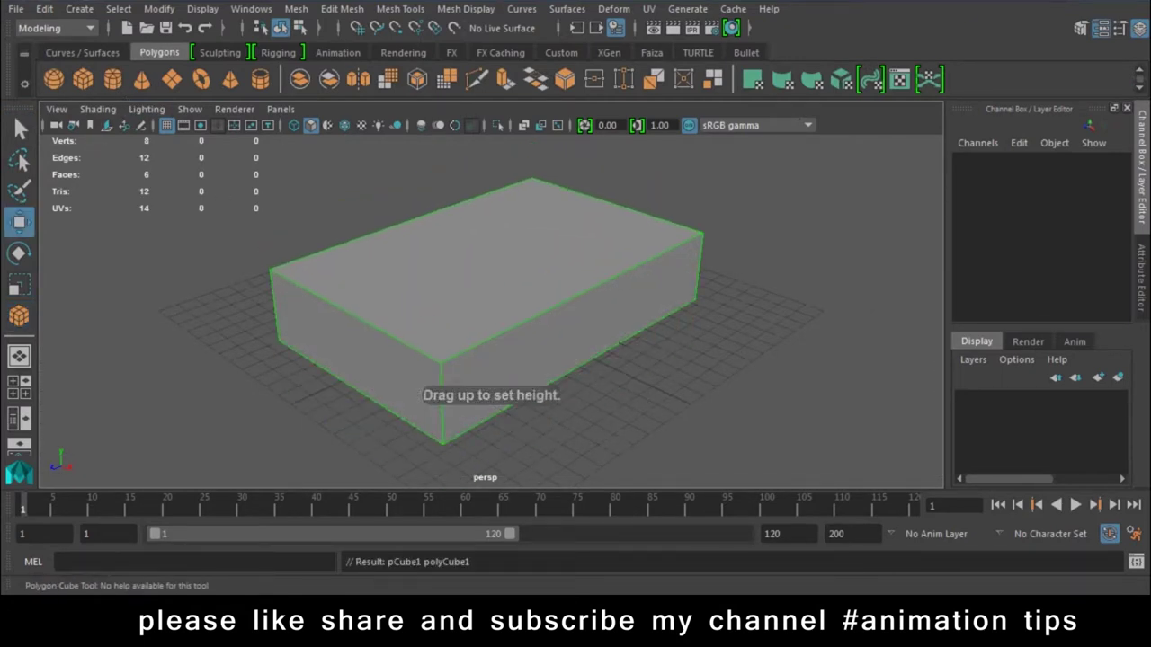
{"action": "left_click_drag", "start_coordinate": [1021, 262], "coordinate": [1041, 302]}
{"action": "type", "text": "6"}
{"action": "key", "text": "Return"}
{"action": "type", "text": "2"}
{"action": "key", "text": "Return"}
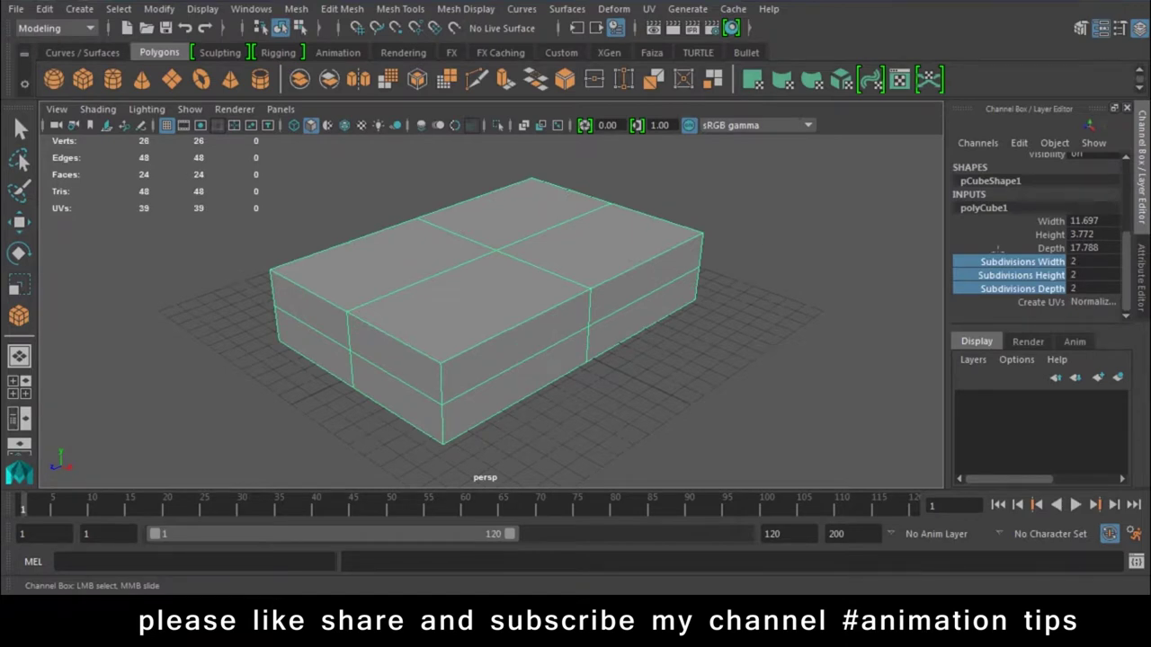
{"action": "left_click", "coordinate": [1021, 275]}
{"action": "left_click", "coordinate": [1022, 262]}
{"action": "left_click", "coordinate": [1022, 289], "text": "ctrl"}
{"action": "type", "text": "4"}
{"action": "key", "text": "Return"}
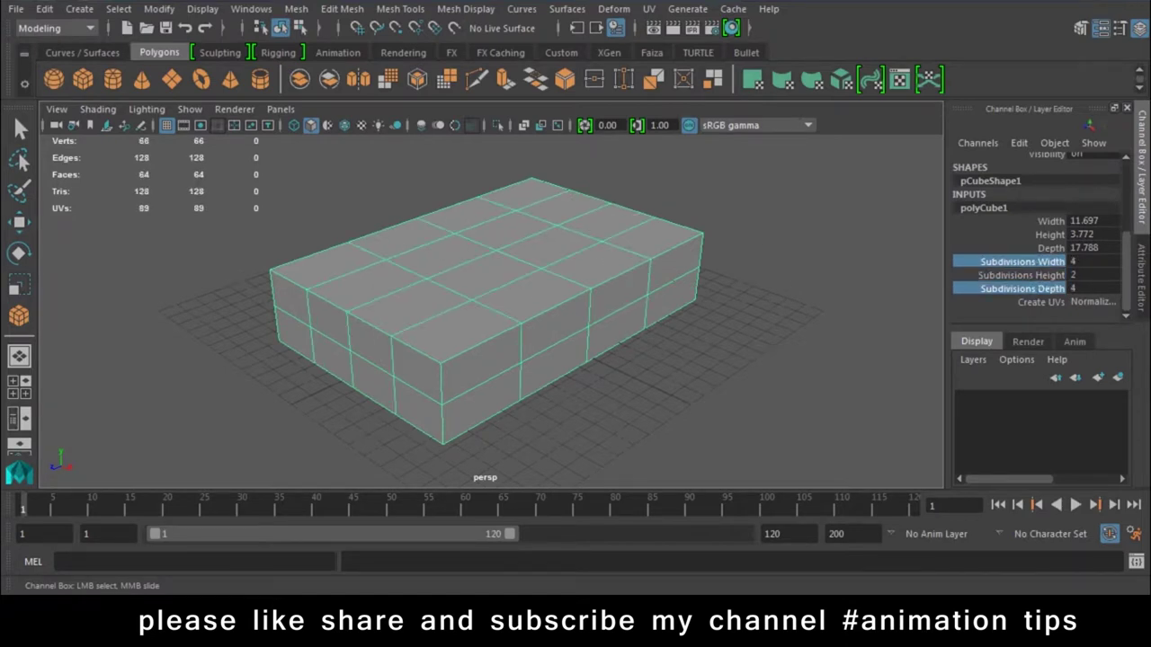
Preview the box as a smoothed mesh from a lower angle, then switch smoothing back off
{"action": "key", "text": "w"}
{"action": "left_click_drag", "start_coordinate": [486, 315], "coordinate": [539, 278], "text": "alt"}
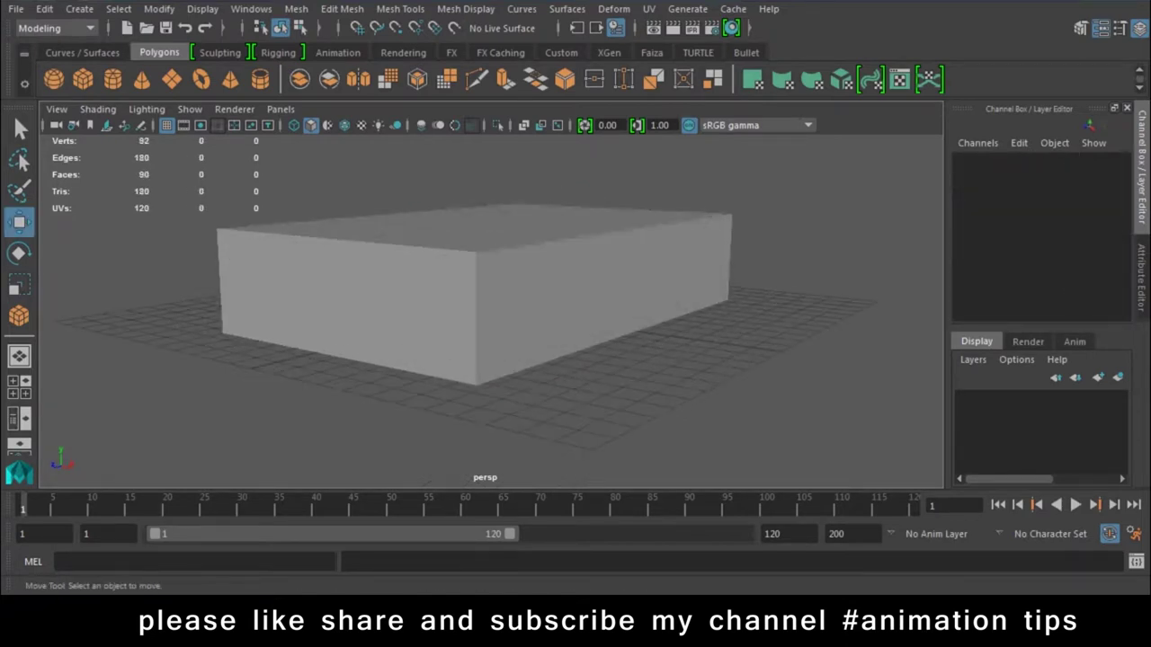
{"action": "left_click", "coordinate": [477, 297]}
{"action": "key", "text": "3"}
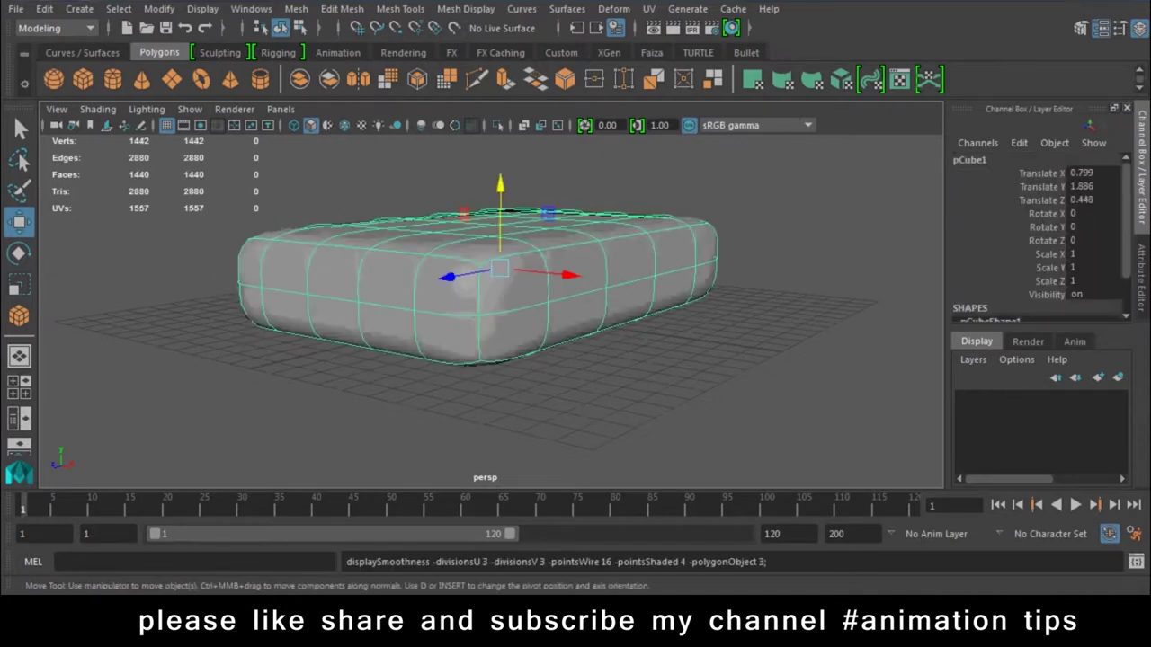
{"action": "scroll", "coordinate": [486, 306], "scroll_direction": "up", "scroll_amount": 3}
{"action": "scroll", "coordinate": [486, 306], "scroll_direction": "up", "scroll_amount": 2}
{"action": "scroll", "coordinate": [485, 306], "scroll_direction": "up", "scroll_amount": 2}
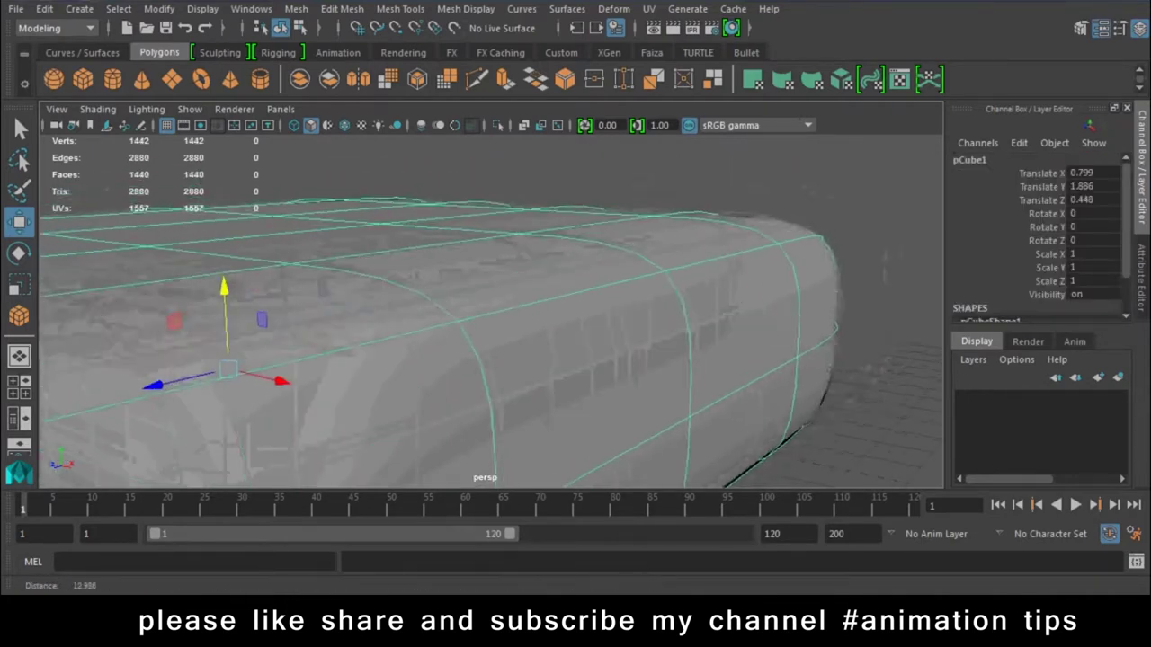
{"action": "scroll", "coordinate": [486, 306], "scroll_direction": "up", "scroll_amount": 3}
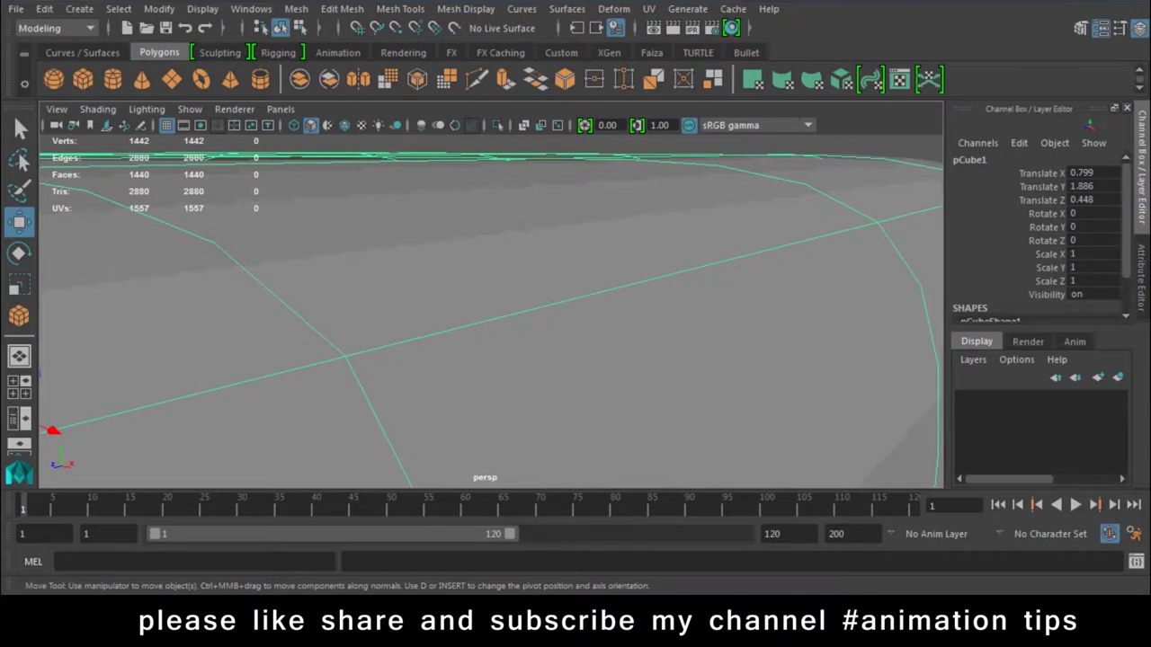
{"action": "scroll", "coordinate": [491, 320], "scroll_direction": "down", "scroll_amount": 5}
{"action": "scroll", "coordinate": [491, 320], "scroll_direction": "up", "scroll_amount": 2}
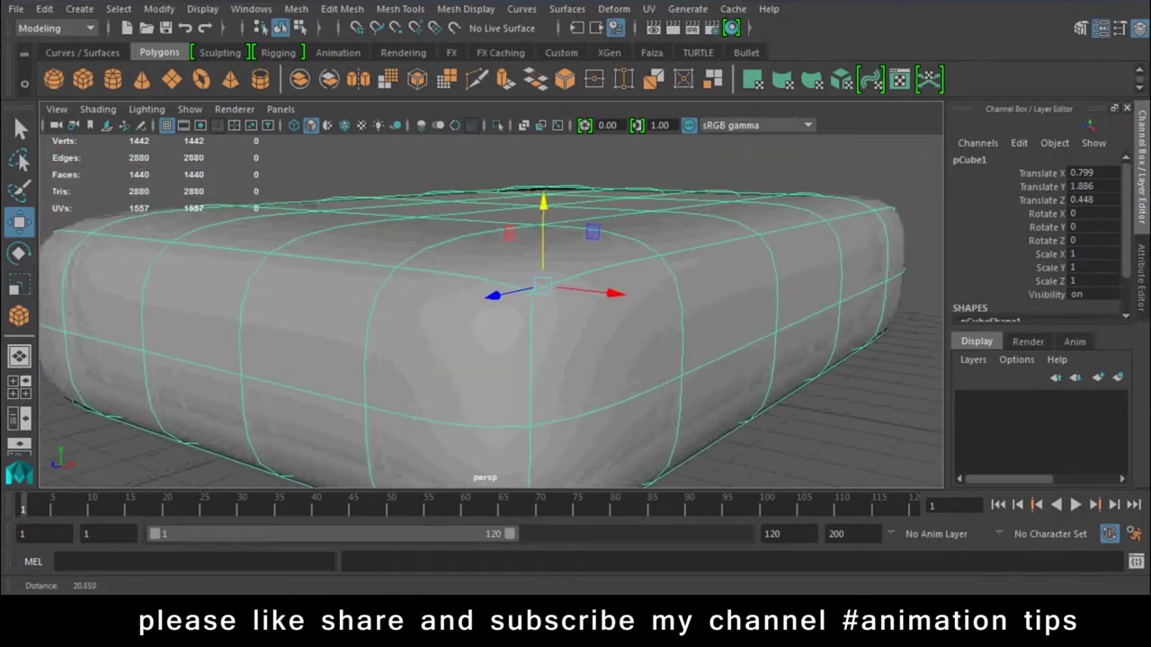
{"action": "left_click_drag", "start_coordinate": [491, 320], "coordinate": [450, 305], "text": "alt"}
{"action": "scroll", "coordinate": [491, 320], "scroll_direction": "up", "scroll_amount": 3}
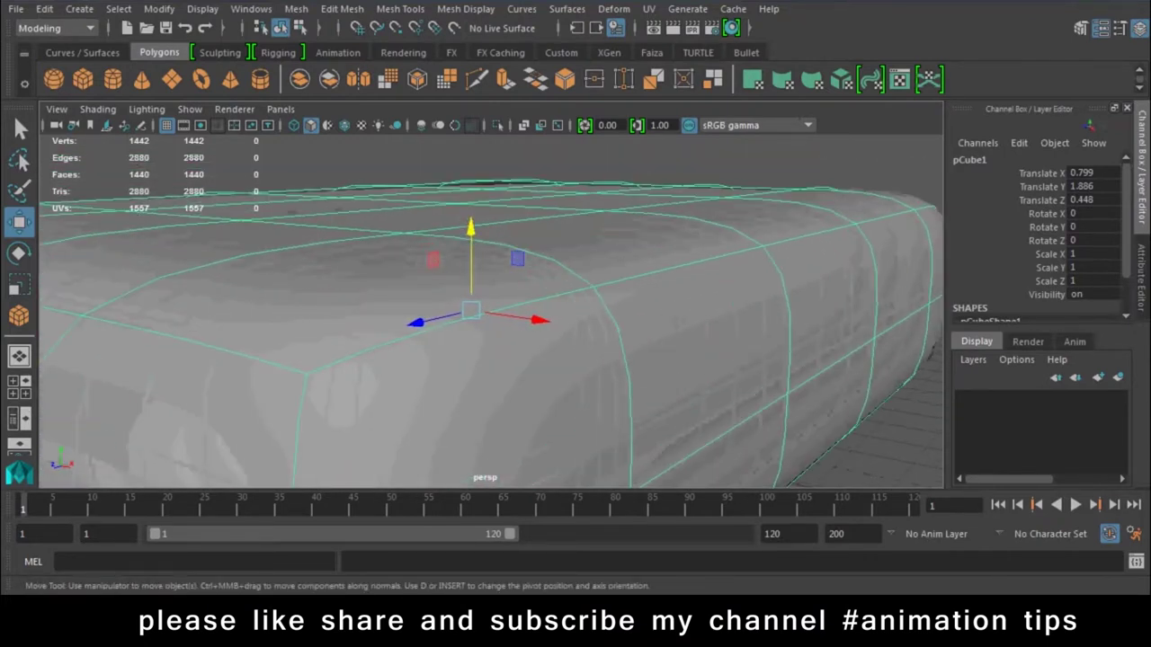
{"action": "key", "text": "1"}
{"action": "right_click", "coordinate": [642, 171]}
Select both edge loops along the box's top border
{"action": "left_click", "coordinate": [609, 279]}
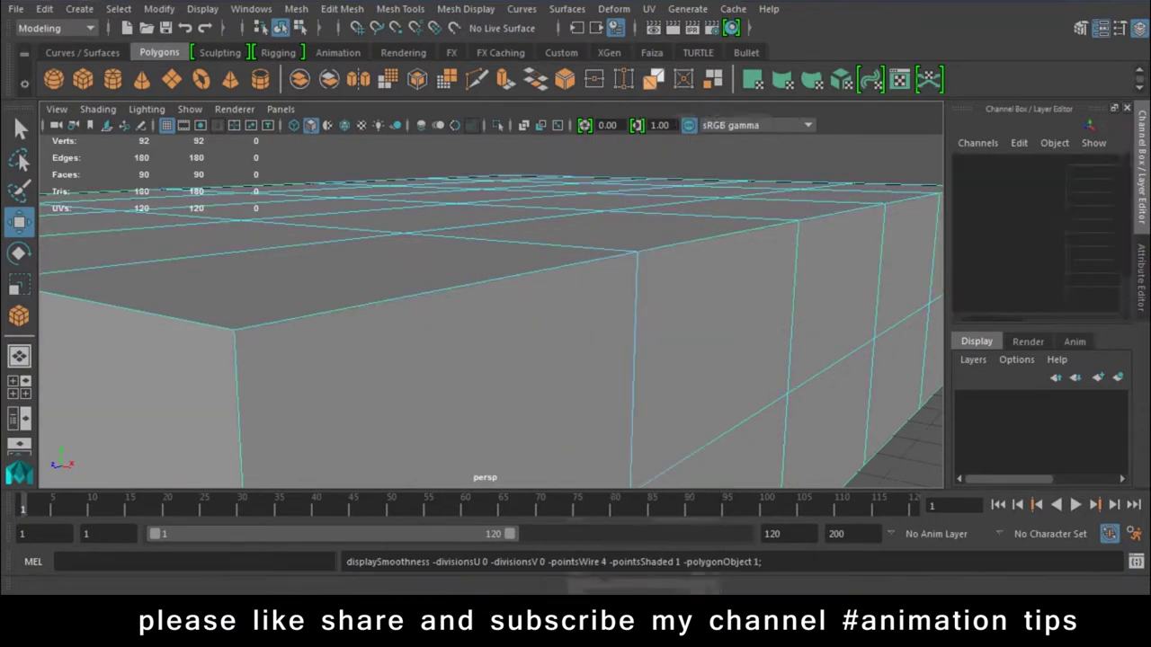
{"action": "double_click", "coordinate": [710, 236]}
{"action": "mouse_move", "coordinate": [710, 237]}
{"action": "left_mouse_down", "text": "alt"}
{"action": "mouse_move", "coordinate": [340, 369]}
{"action": "mouse_move", "coordinate": [593, 326]}
{"action": "mouse_move", "coordinate": [196, 376]}
{"action": "mouse_move", "coordinate": [450, 359]}
{"action": "mouse_move", "coordinate": [504, 342]}
{"action": "left_mouse_up", "text": "alt"}
{"action": "double_click", "coordinate": [339, 369], "text": "shift"}
{"action": "scroll", "coordinate": [485, 315], "scroll_direction": "up", "scroll_amount": 5}
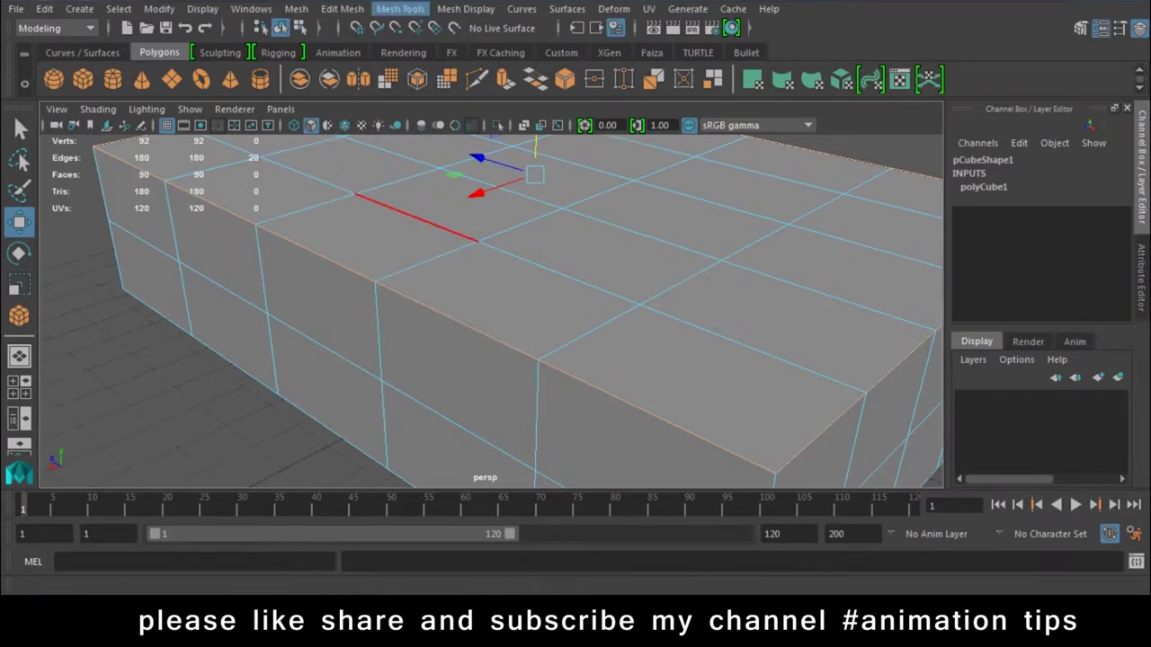
Try bevels at shrinking widths (about 0.49, 0.3904, 0.1164), undoing each one
{"action": "left_click", "coordinate": [401, 9]}
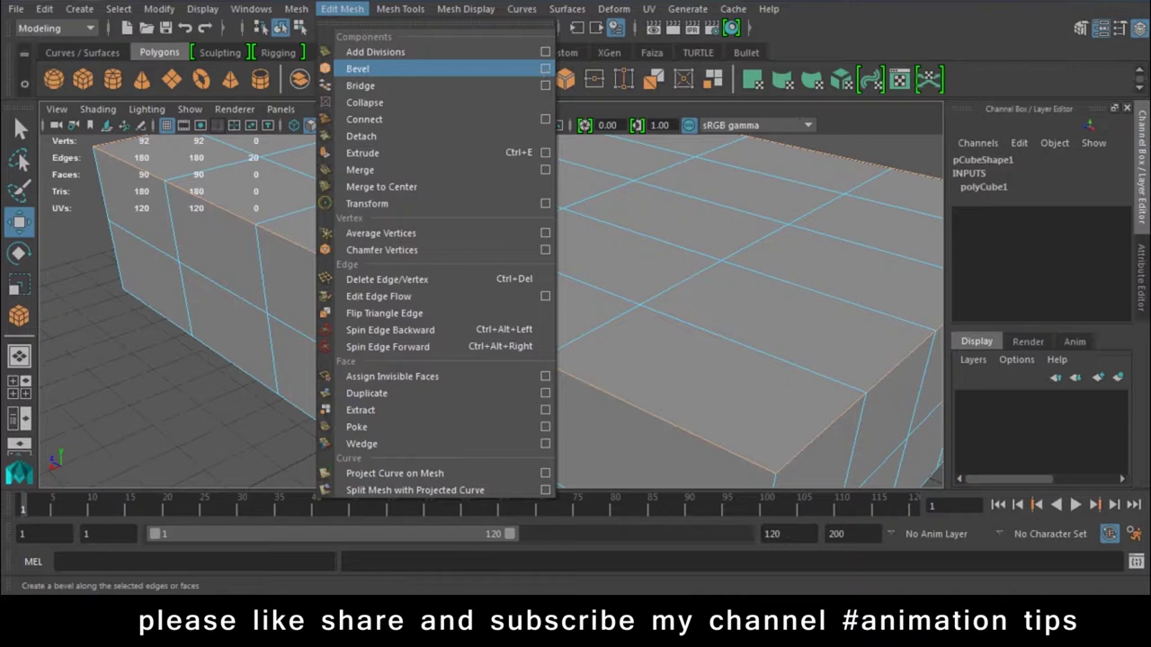
{"action": "left_click", "coordinate": [545, 68]}
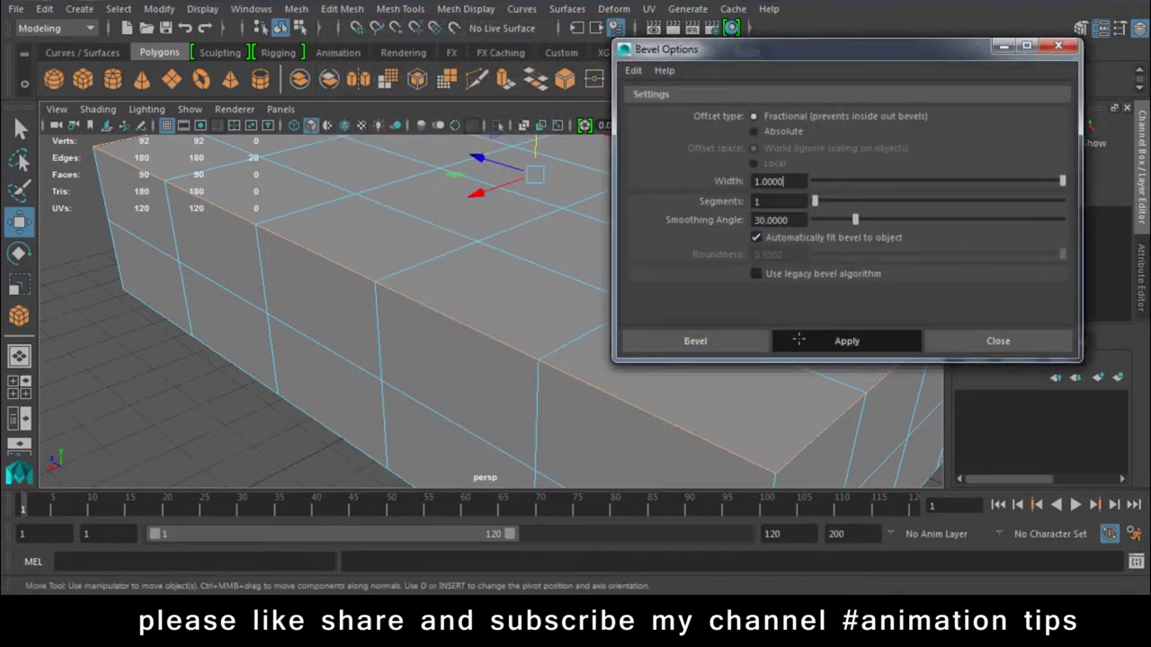
{"action": "left_click", "coordinate": [799, 340]}
{"action": "key", "text": "ctrl+z"}
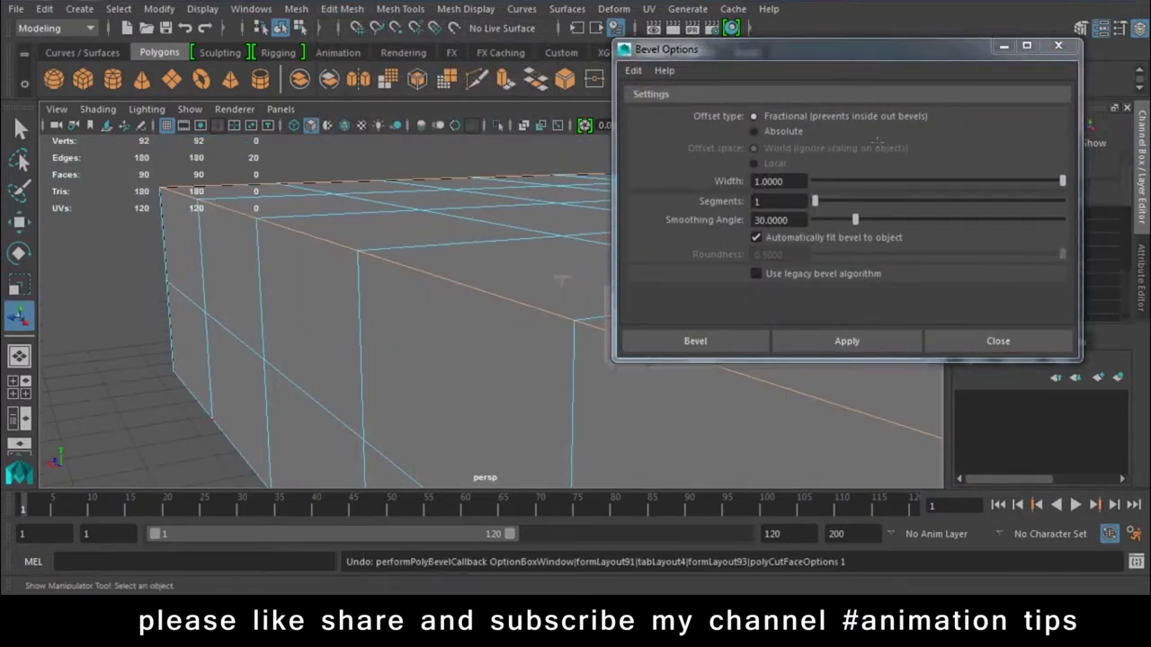
{"action": "left_click_drag", "start_coordinate": [1063, 181], "coordinate": [844, 181]}
{"action": "left_click", "coordinate": [810, 342]}
{"action": "key", "text": "ctrl+z"}
{"action": "left_click", "coordinate": [837, 342]}
{"action": "key", "text": "ctrl+z"}
{"action": "left_click", "coordinate": [845, 341]}
{"action": "key", "text": "ctrl+z"}
{"action": "left_click", "coordinate": [847, 341]}
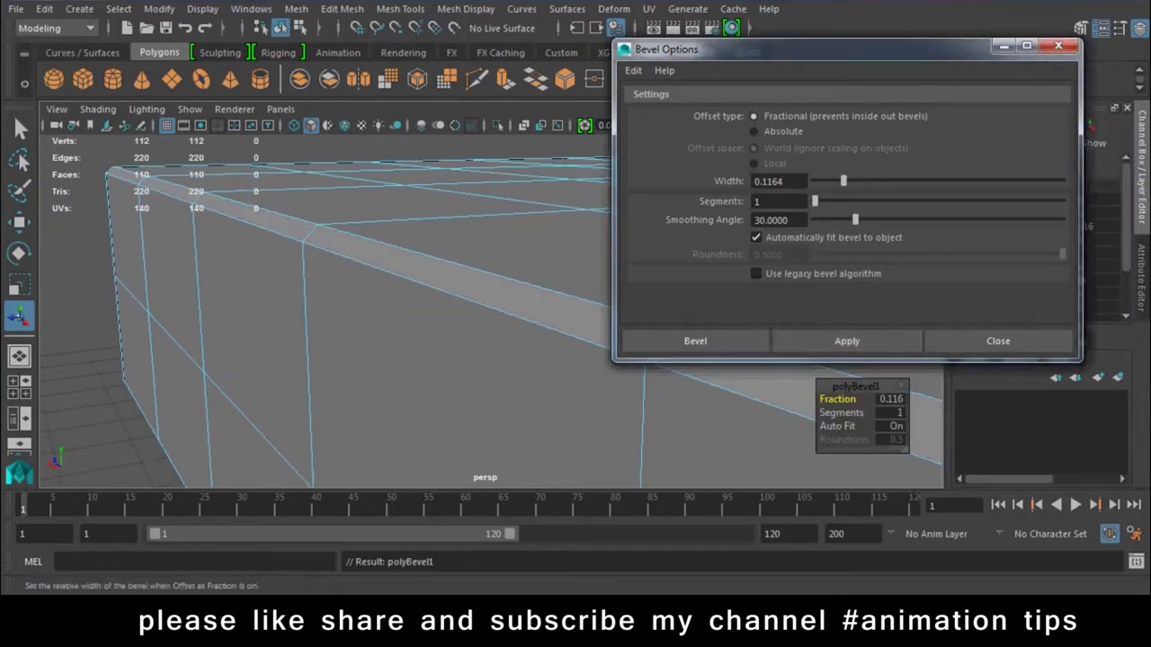
{"action": "key", "text": "ctrl+z"}
Bevel the top border at width 0.089 with 3 segments, replacing a trial 2-segment bevel
{"action": "left_click_drag", "start_coordinate": [844, 181], "coordinate": [836, 181]}
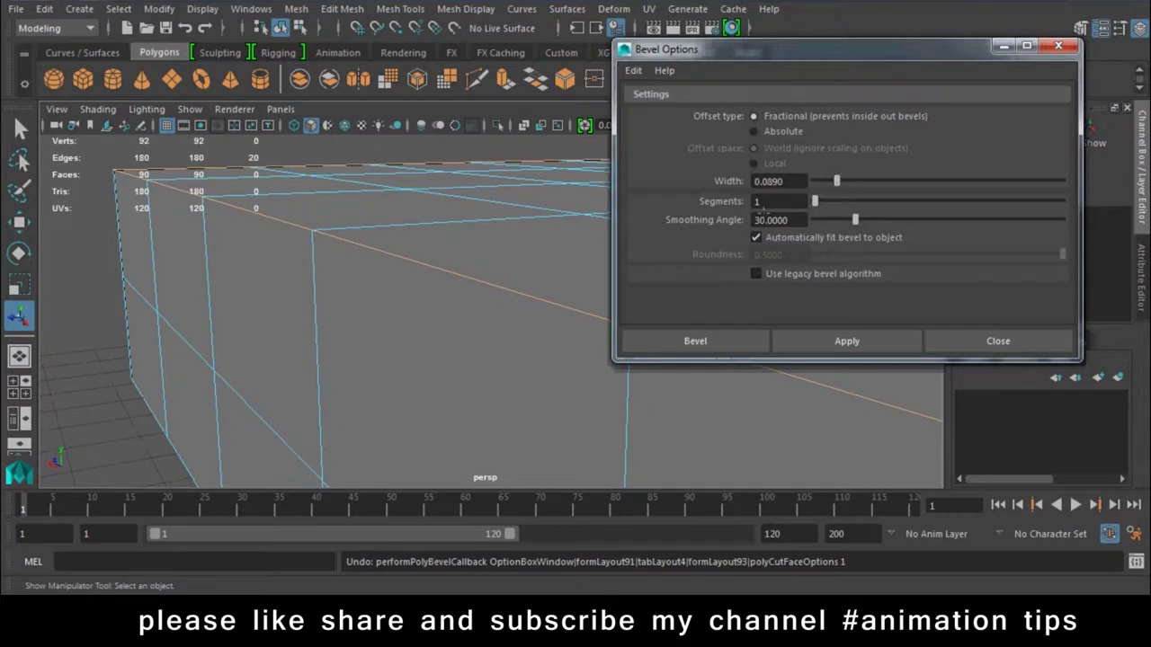
{"action": "double_click", "coordinate": [753, 205]}
{"action": "type", "text": "2"}
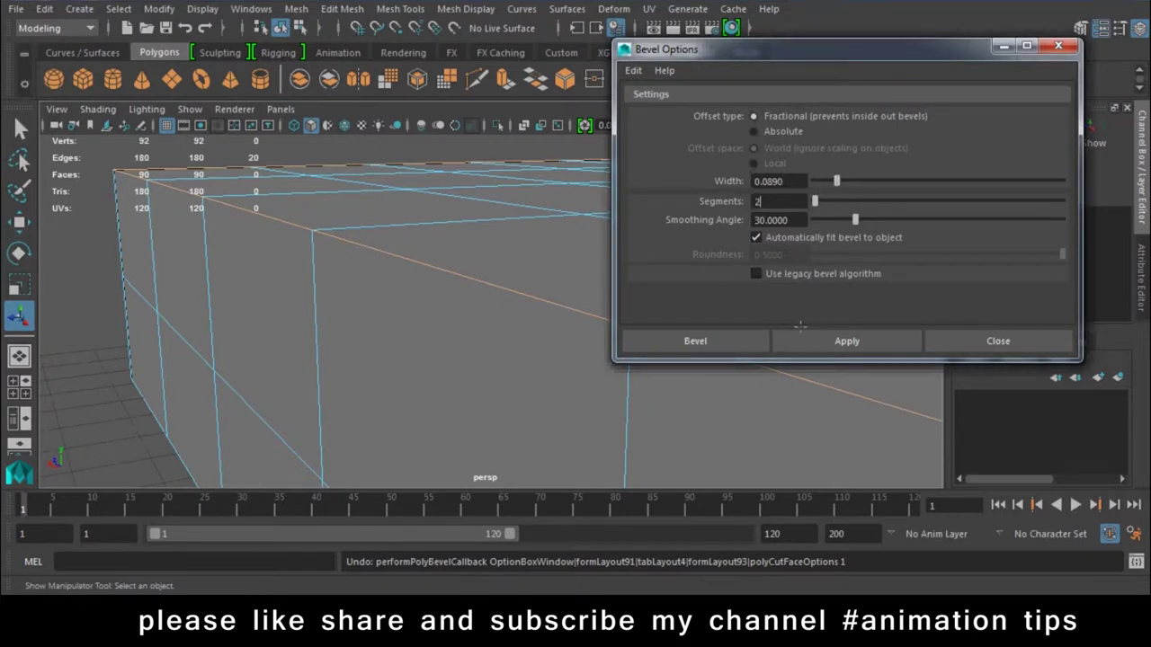
{"action": "left_click", "coordinate": [846, 340]}
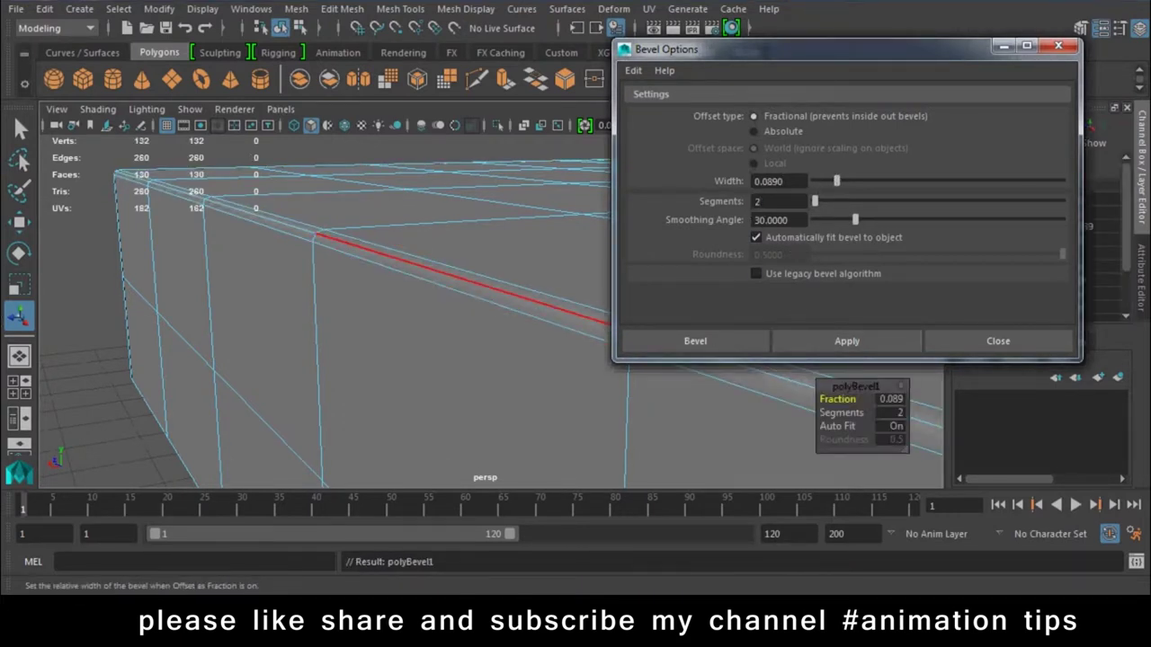
{"action": "left_click_drag", "start_coordinate": [359, 360], "coordinate": [396, 351], "text": "alt"}
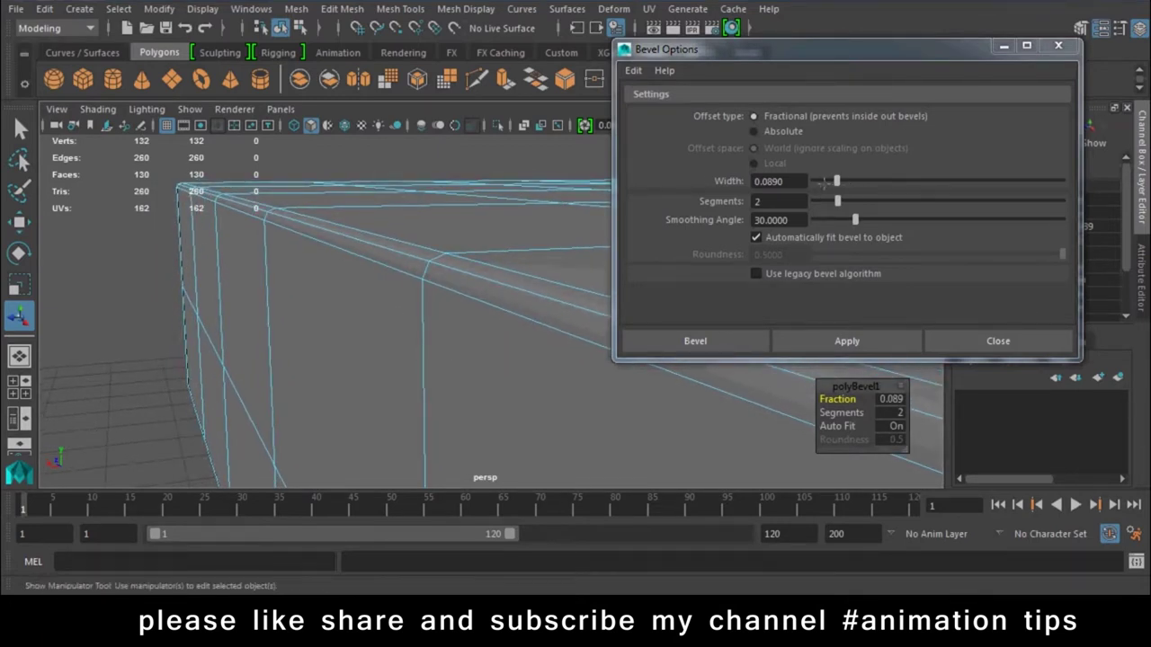
{"action": "double_click", "coordinate": [794, 181]}
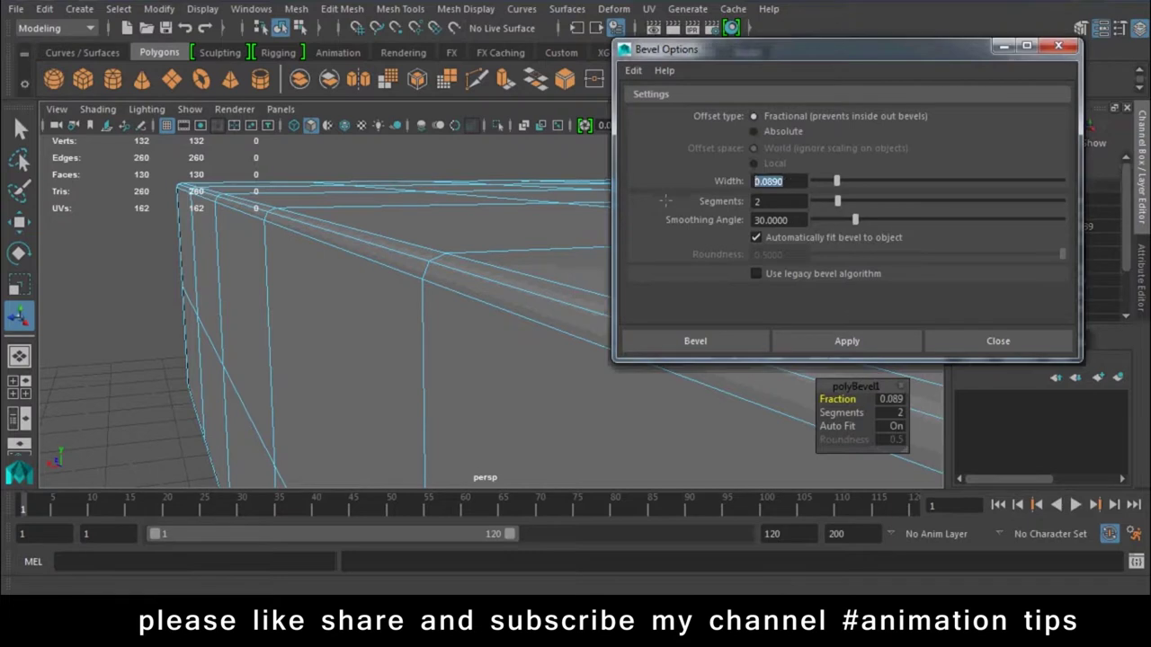
{"action": "key", "text": "Tab"}
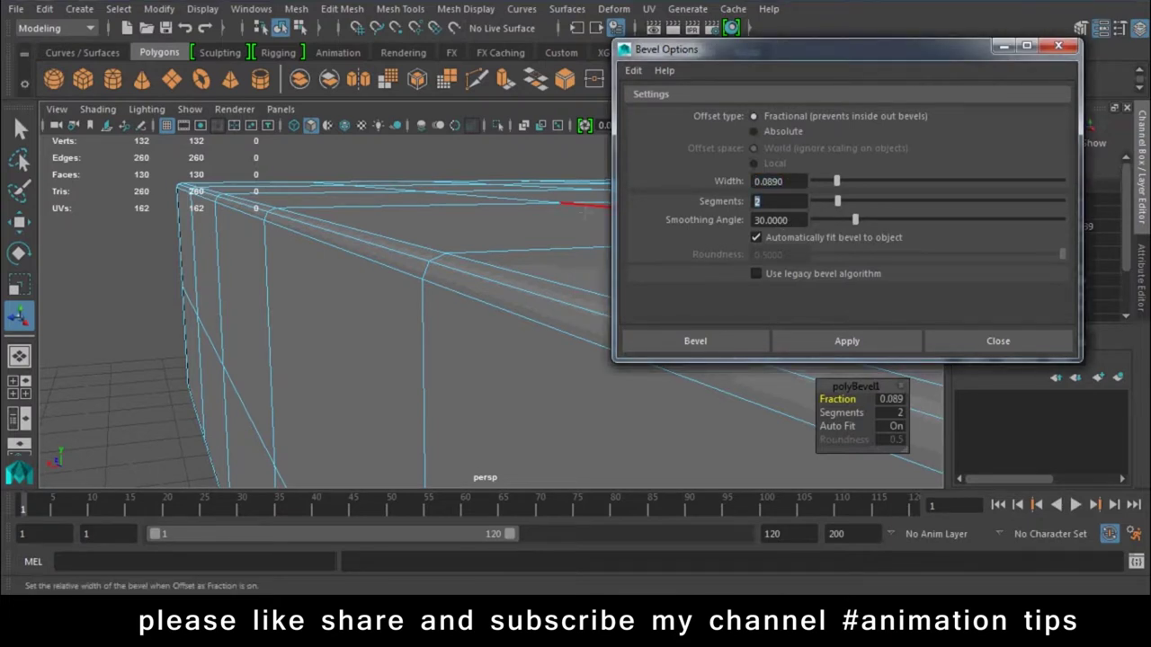
{"action": "key", "text": "ctrl+z"}
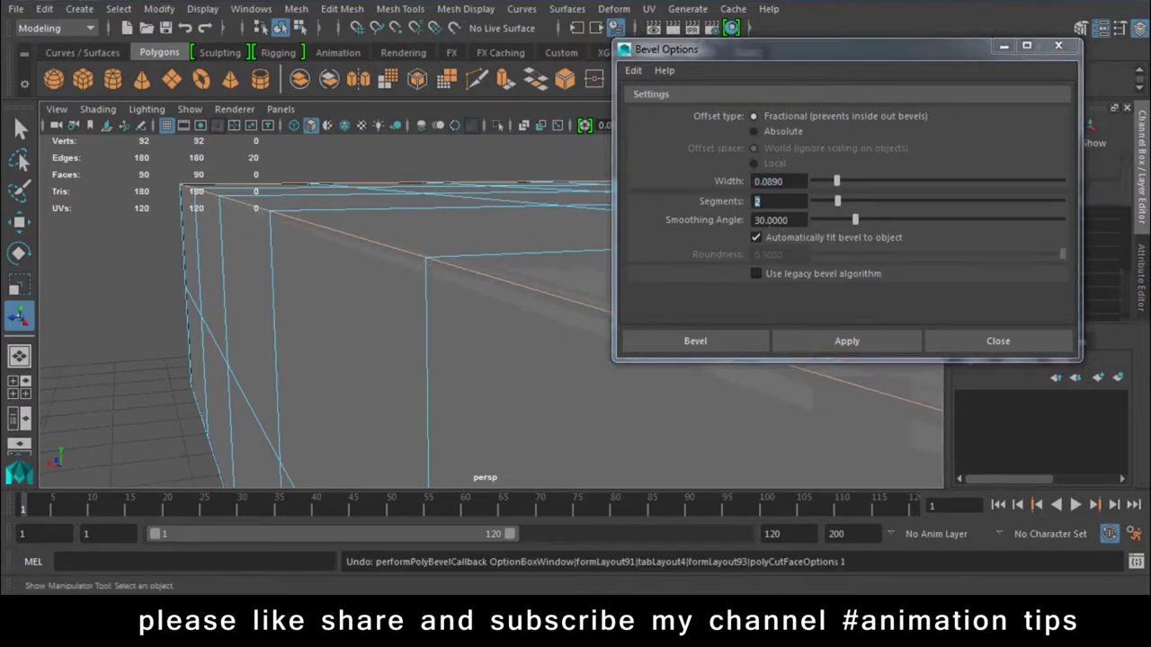
{"action": "key", "text": "3"}
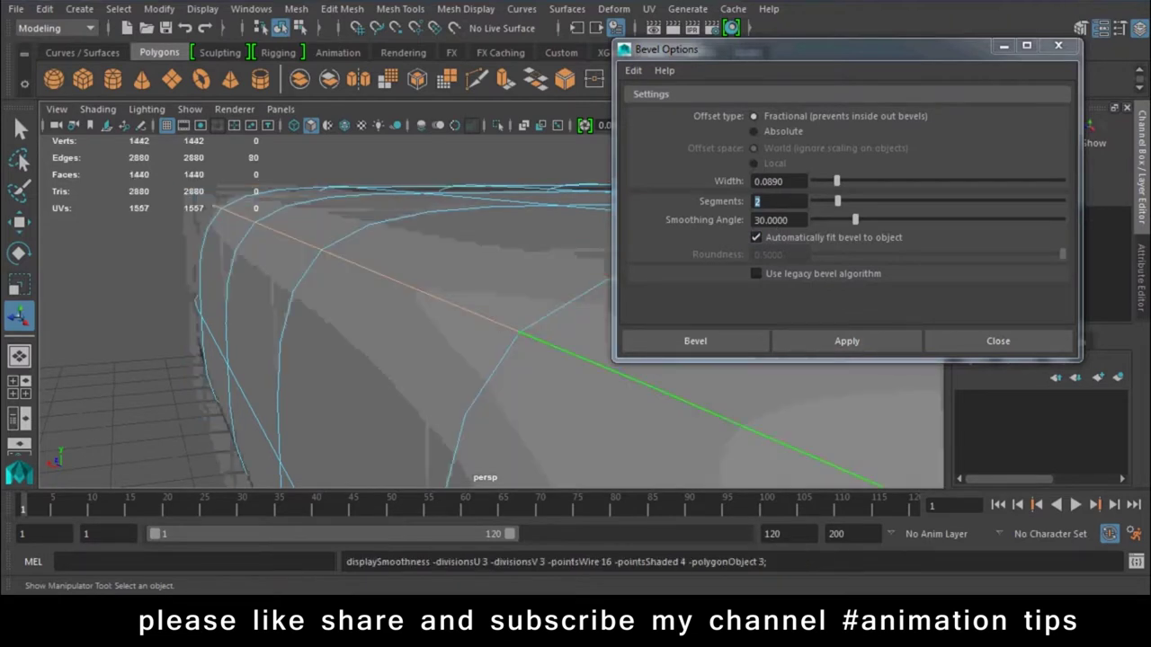
{"action": "key", "text": "1"}
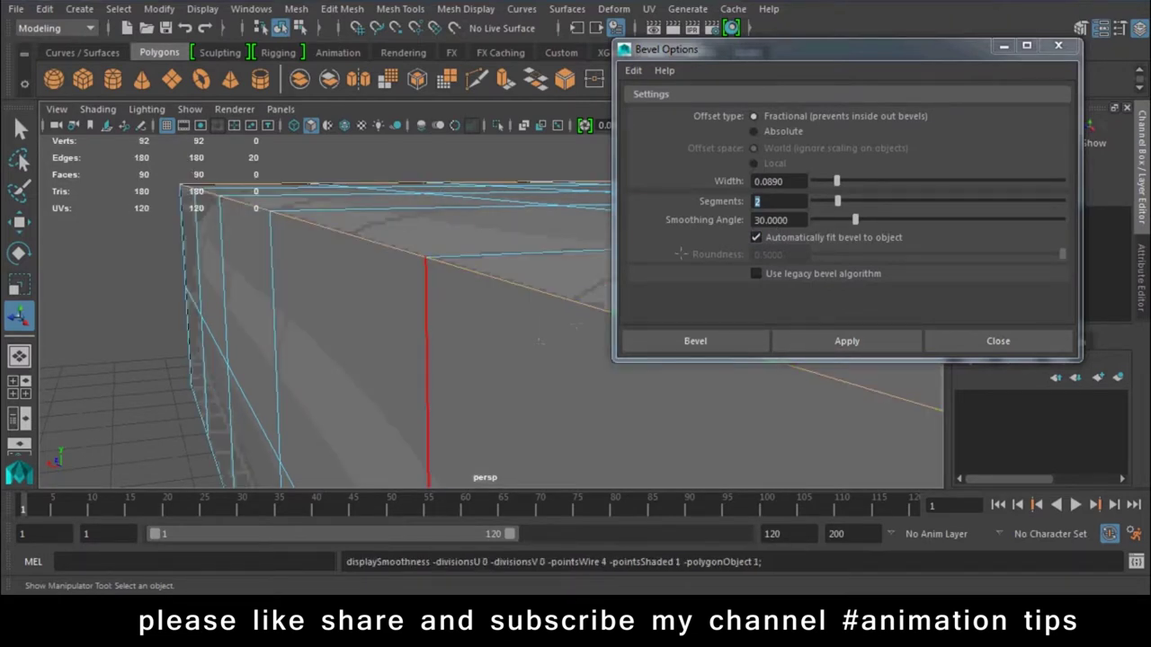
{"action": "left_click", "coordinate": [758, 219]}
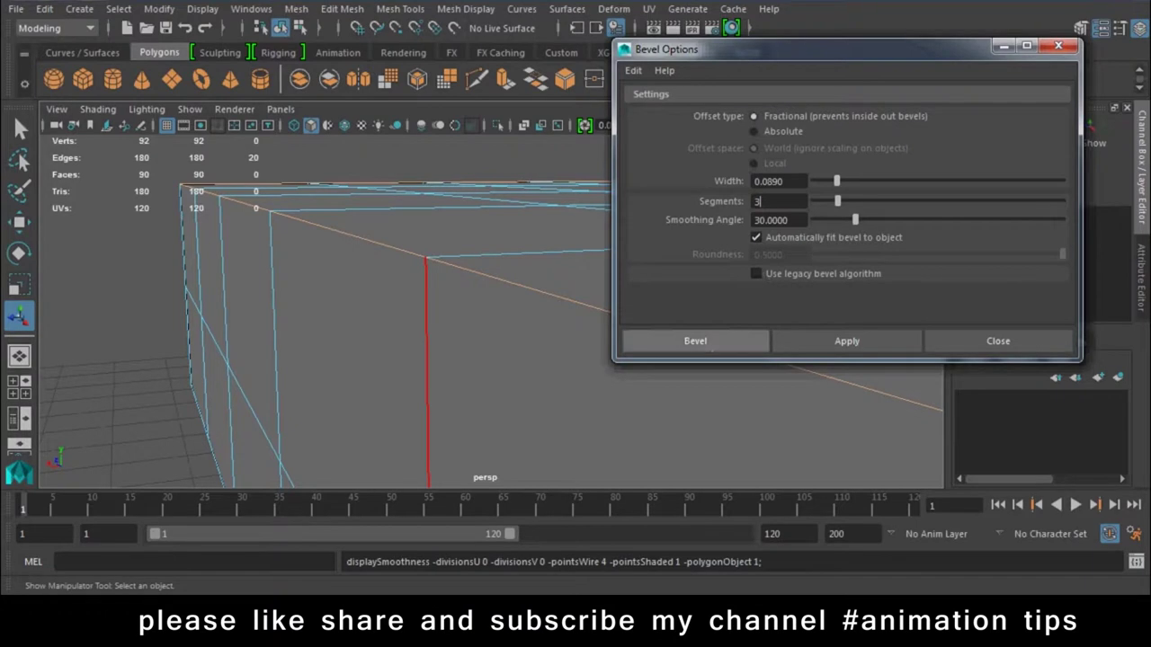
{"action": "left_click", "coordinate": [695, 341]}
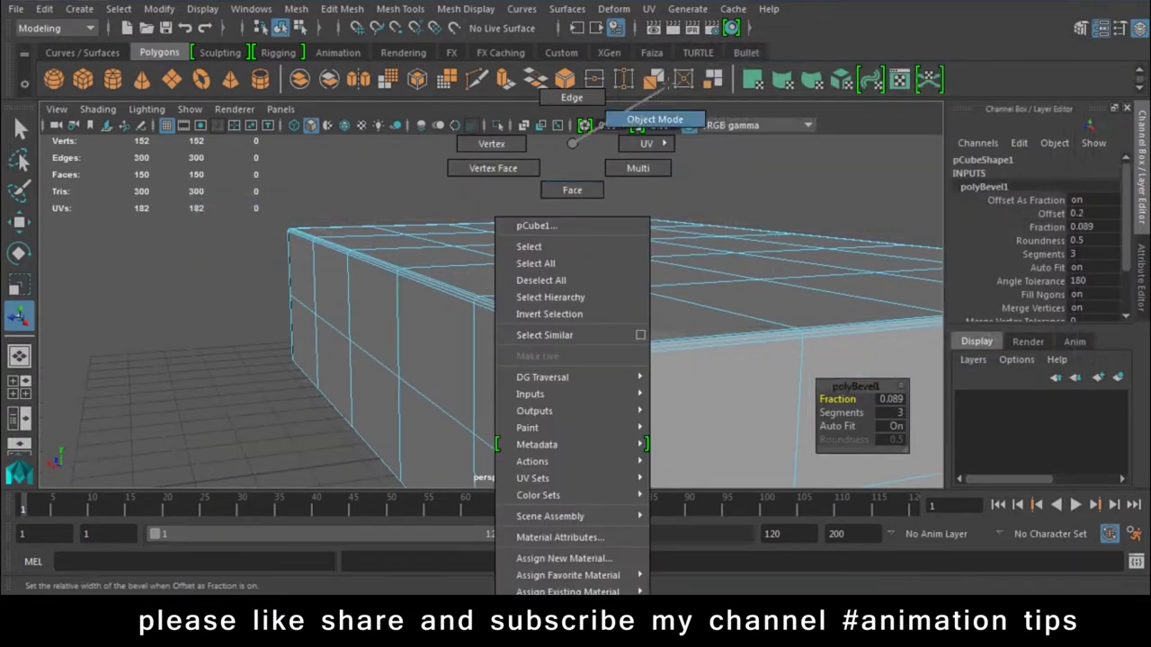
Inspect the beveled box as a smoothed mesh from several angles
{"action": "right_click_drag", "start_coordinate": [570, 167], "coordinate": [656, 118]}
{"action": "key", "text": "3"}
{"action": "left_click", "coordinate": [179, 414]}
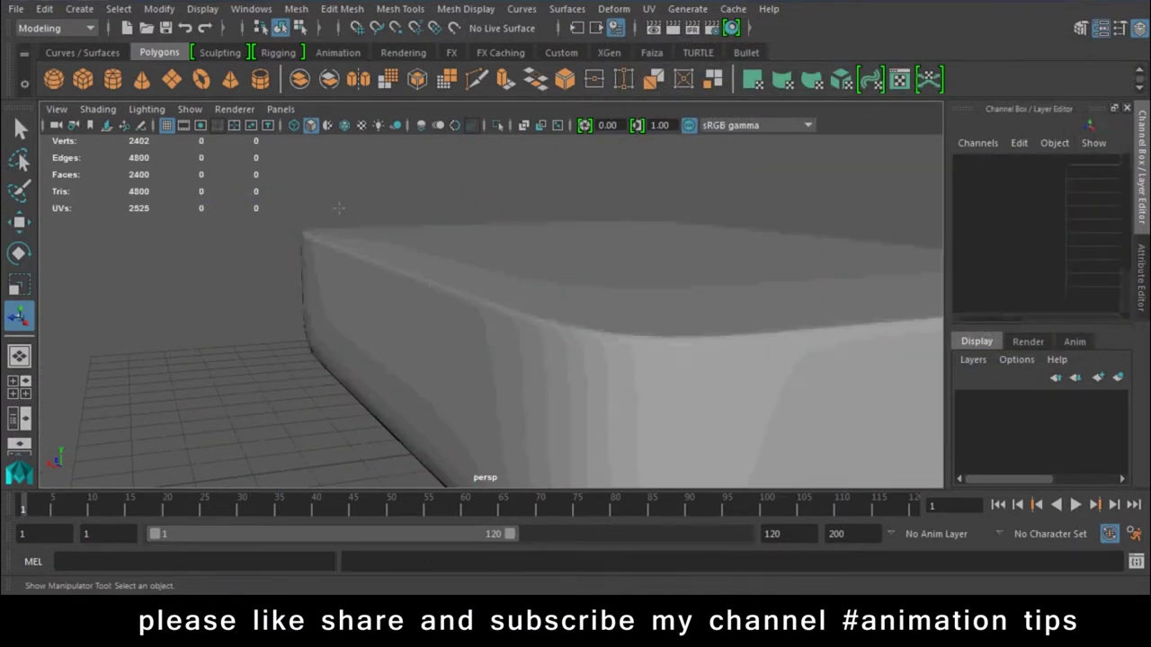
{"action": "left_click_drag", "start_coordinate": [629, 378], "coordinate": [405, 360], "text": "alt"}
{"action": "scroll", "coordinate": [494, 315], "scroll_direction": "up", "scroll_amount": 3}
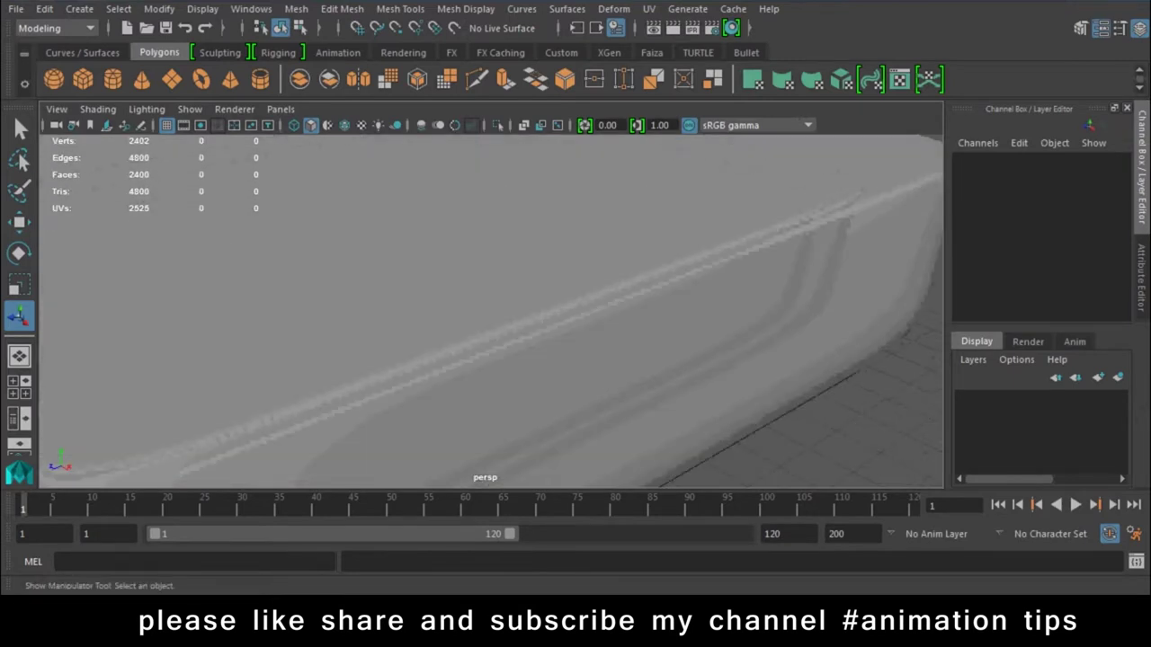
{"action": "scroll", "coordinate": [503, 344], "scroll_direction": "down", "scroll_amount": 4}
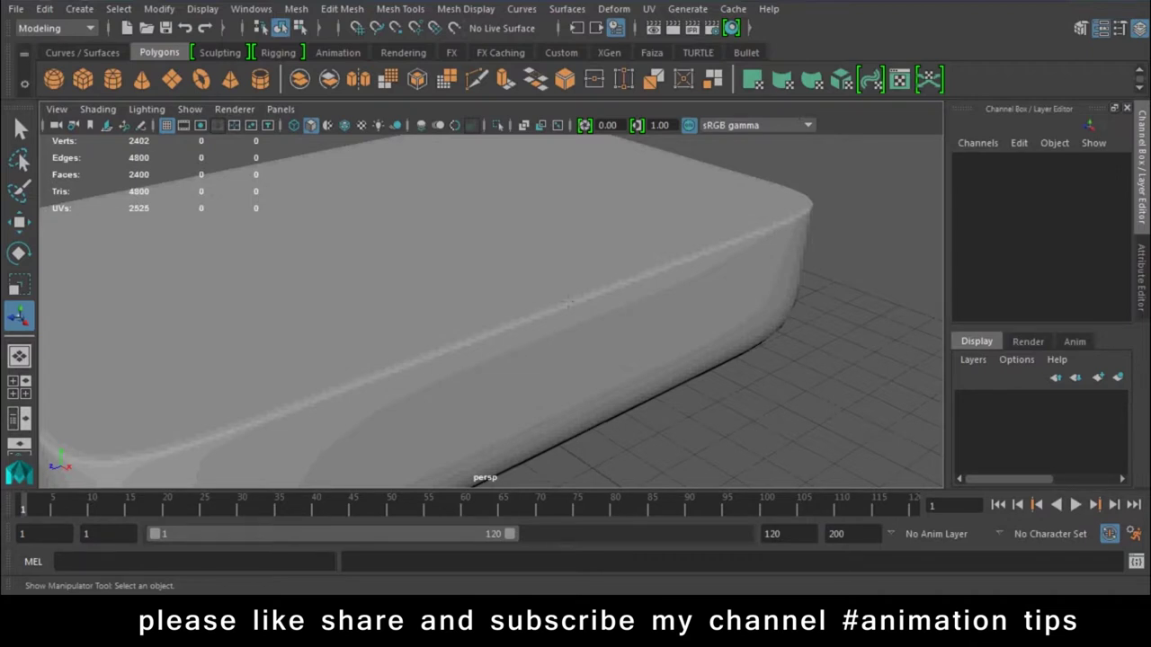
Delete the beveled box and pick the interactive Polygon Cube tool
{"action": "left_click", "coordinate": [568, 303]}
{"action": "key", "text": "Delete"}
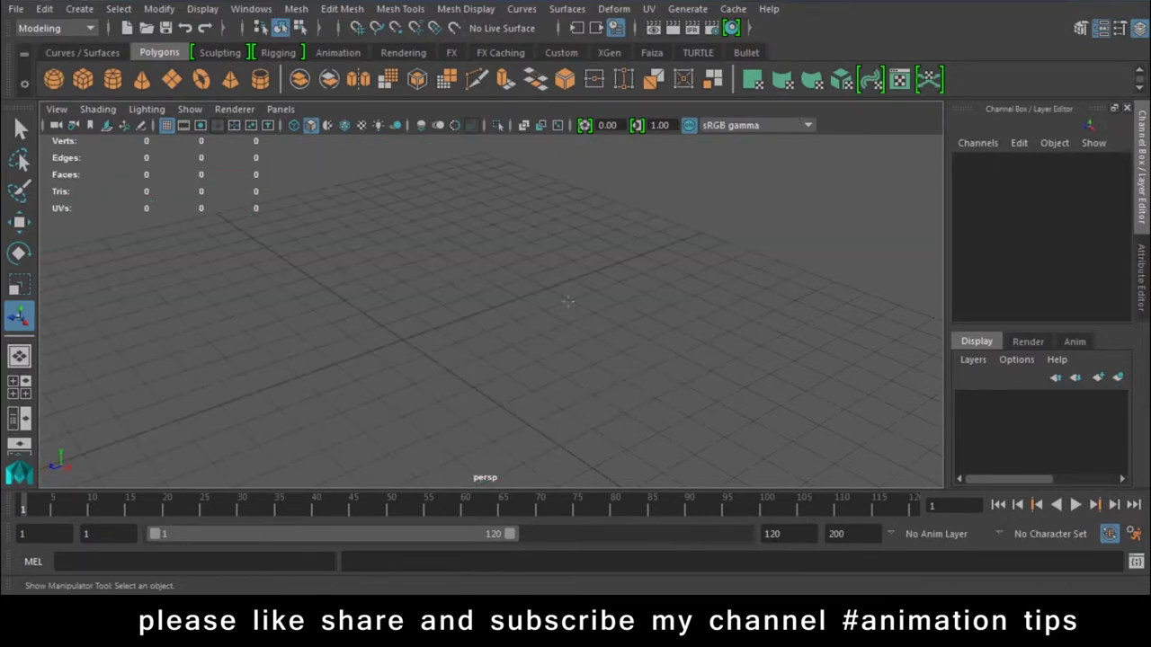
{"action": "left_click", "coordinate": [83, 79]}
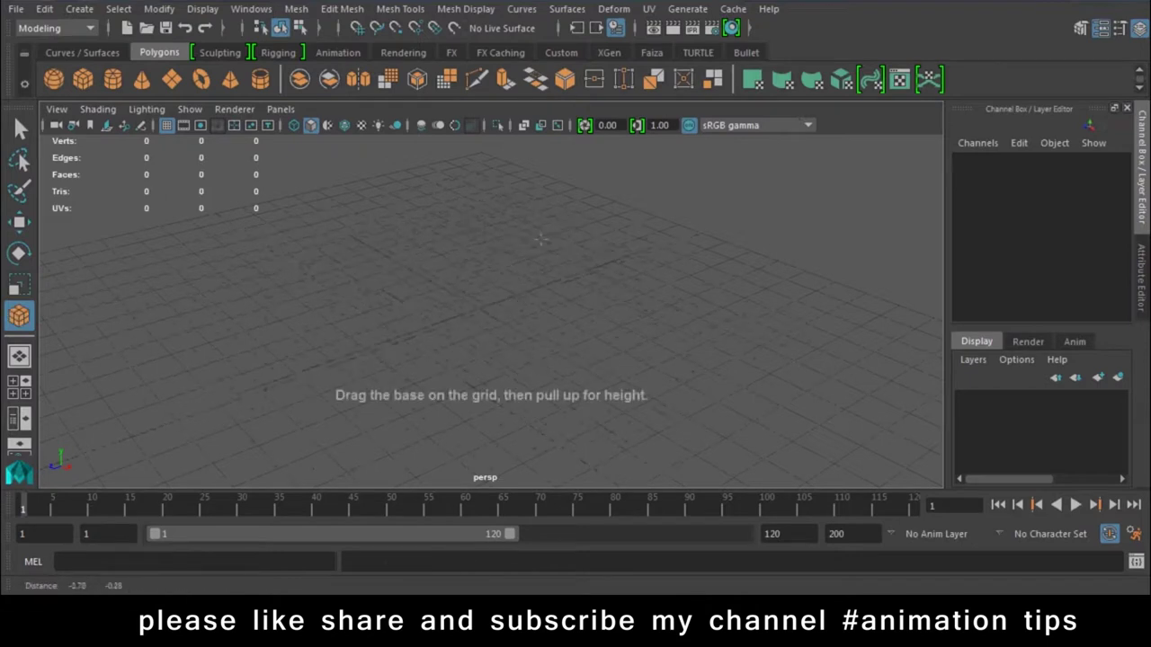
Draw an 8.039 × 2.864 × 18.809 box and select its height subdivisions field
{"action": "mouse_move", "coordinate": [591, 237]}
{"action": "left_mouse_down"}
{"action": "mouse_move", "coordinate": [380, 352]}
{"action": "mouse_move", "coordinate": [381, 270]}
{"action": "left_mouse_up"}
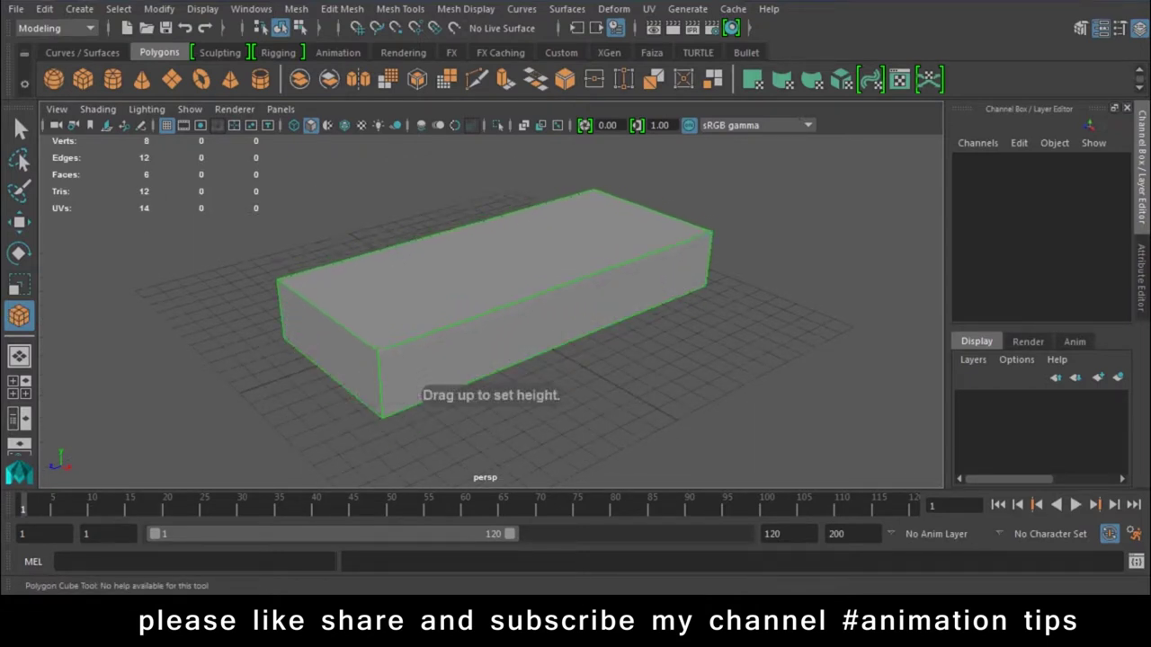
{"action": "key", "text": "w"}
{"action": "left_click_drag", "start_coordinate": [485, 360], "coordinate": [431, 333], "text": "alt"}
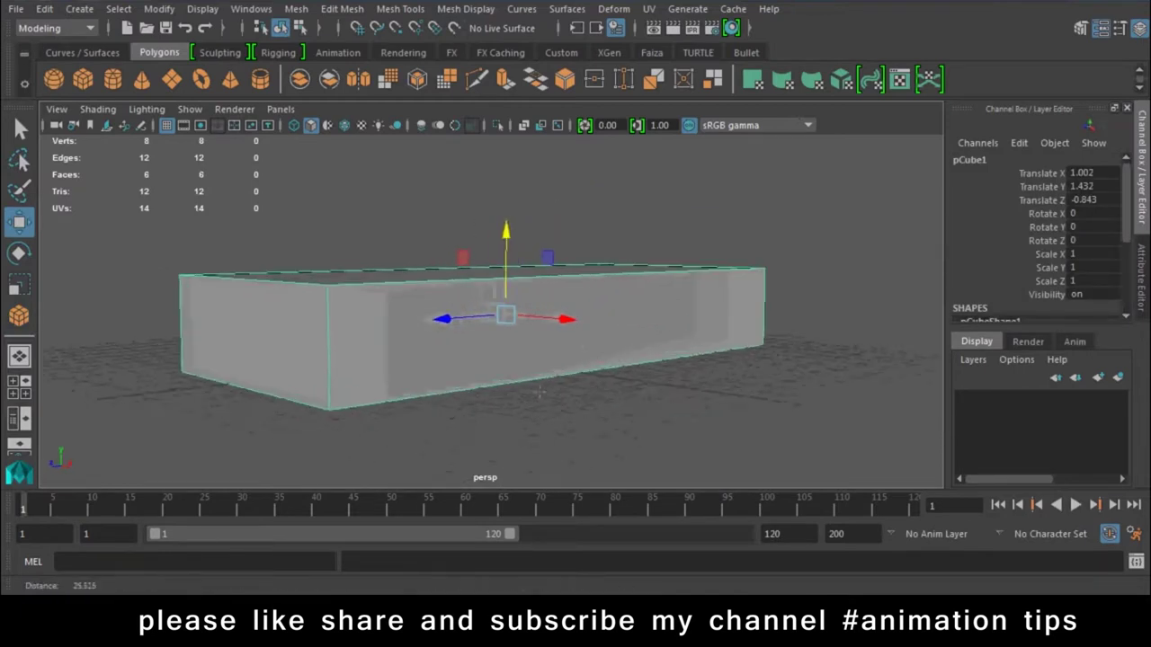
{"action": "scroll", "coordinate": [991, 223], "scroll_direction": "down", "scroll_amount": 3}
{"action": "scroll", "coordinate": [1001, 219], "scroll_direction": "down", "scroll_amount": 2}
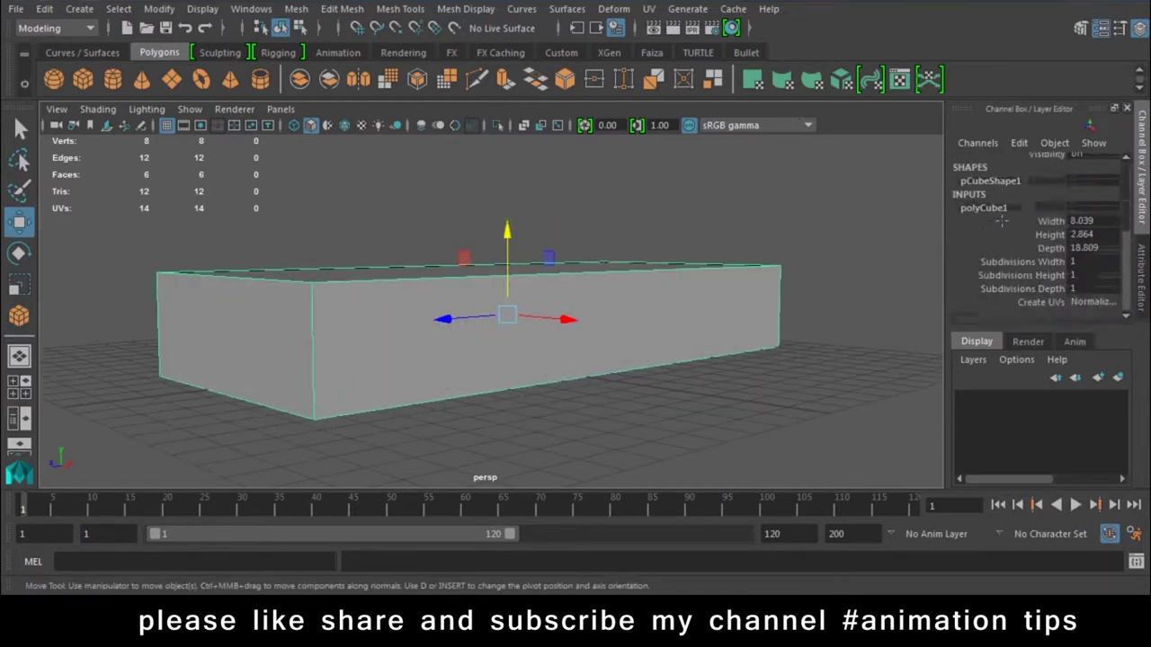
{"action": "left_click", "coordinate": [1021, 275]}
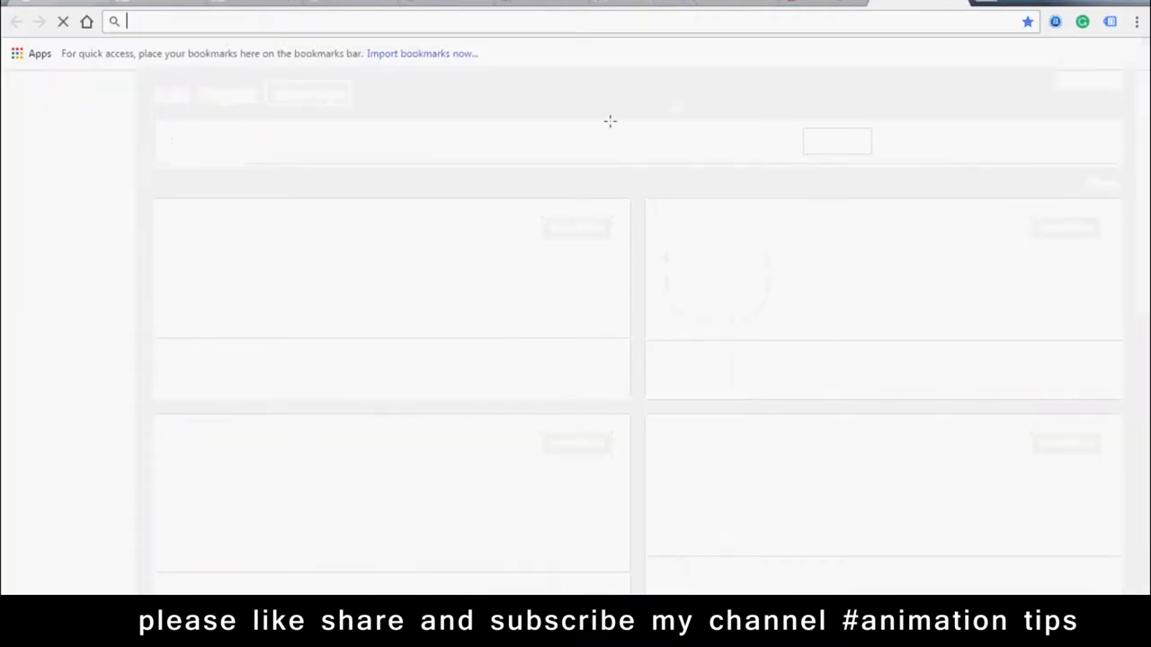
Search Google for 'sofa' and show the image results
{"action": "type", "text": "spf"}
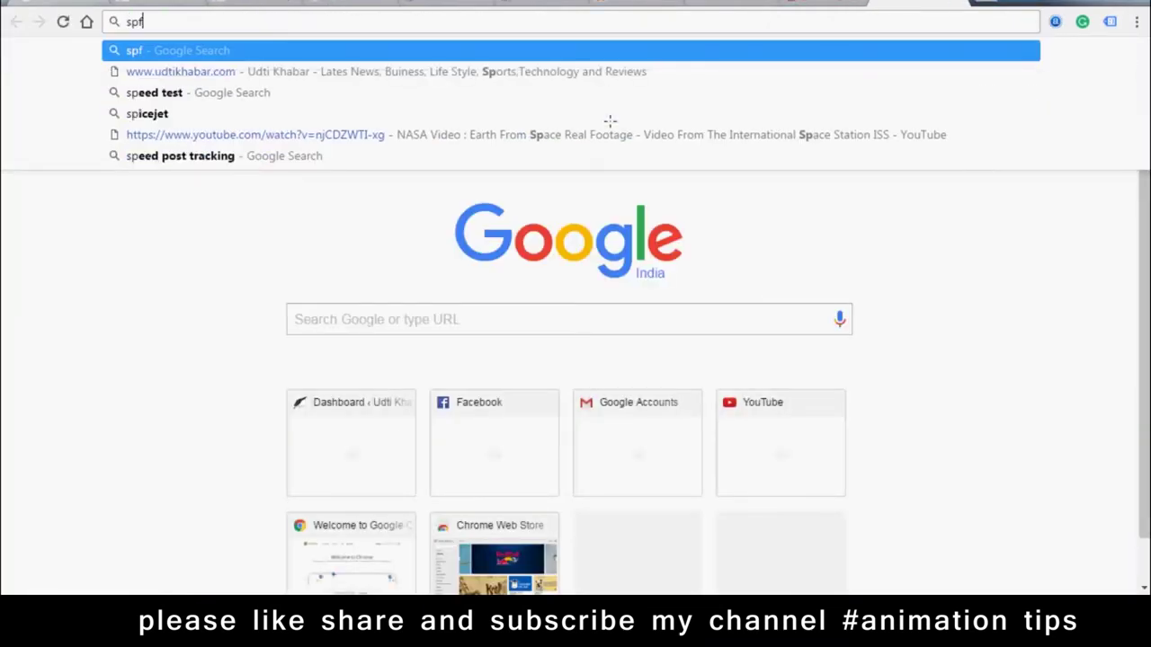
{"action": "key", "text": "BackSpace"}
{"action": "key", "text": "BackSpace"}
{"action": "type", "text": "o"}
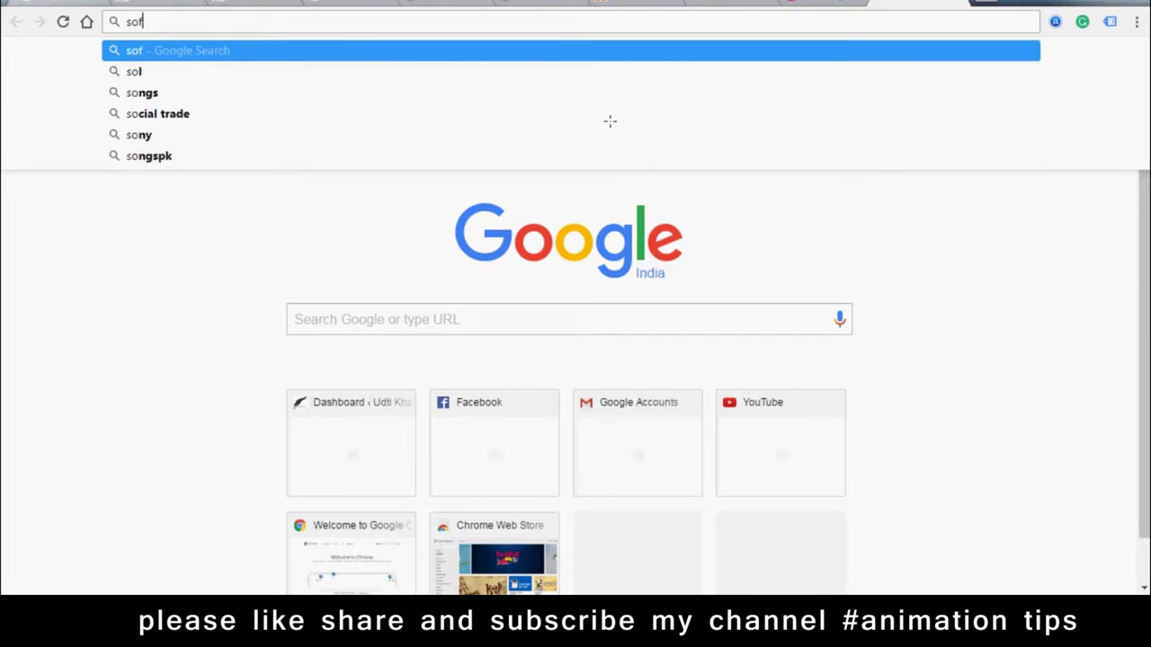
{"action": "type", "text": "fa"}
{"action": "key", "text": "Return"}
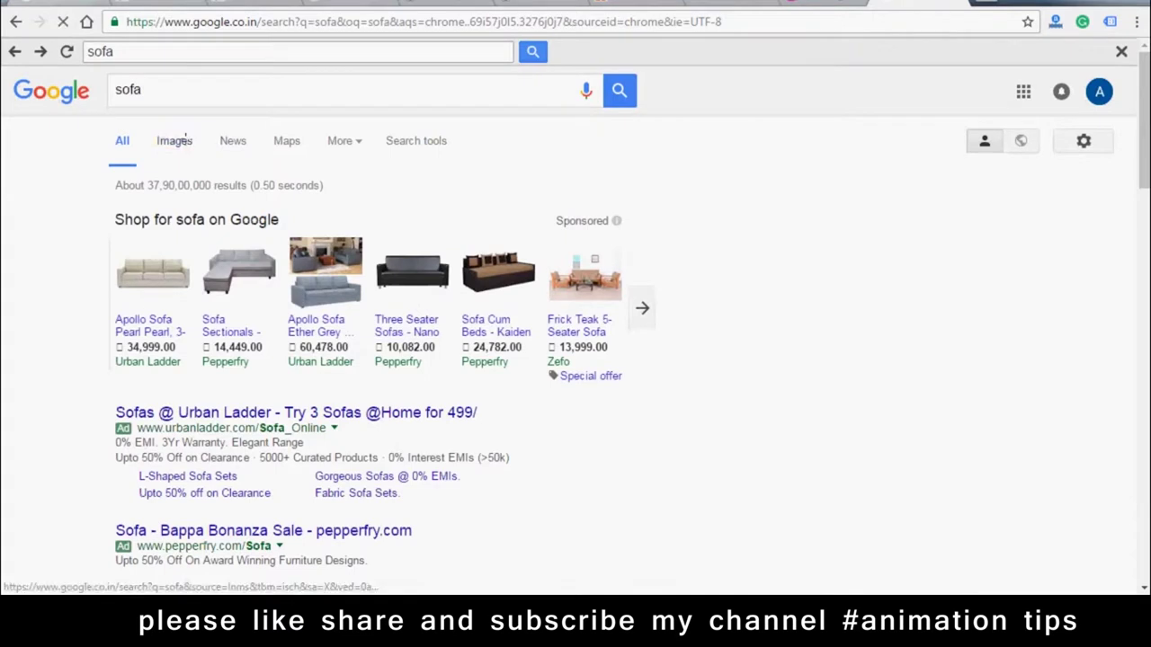
{"action": "left_click", "coordinate": [184, 139]}
Browse the sofa images and open the black tufted leather sectional preview
{"action": "scroll", "coordinate": [575, 315], "scroll_direction": "down", "scroll_amount": 4}
{"action": "scroll", "coordinate": [576, 315], "scroll_direction": "down", "scroll_amount": 5}
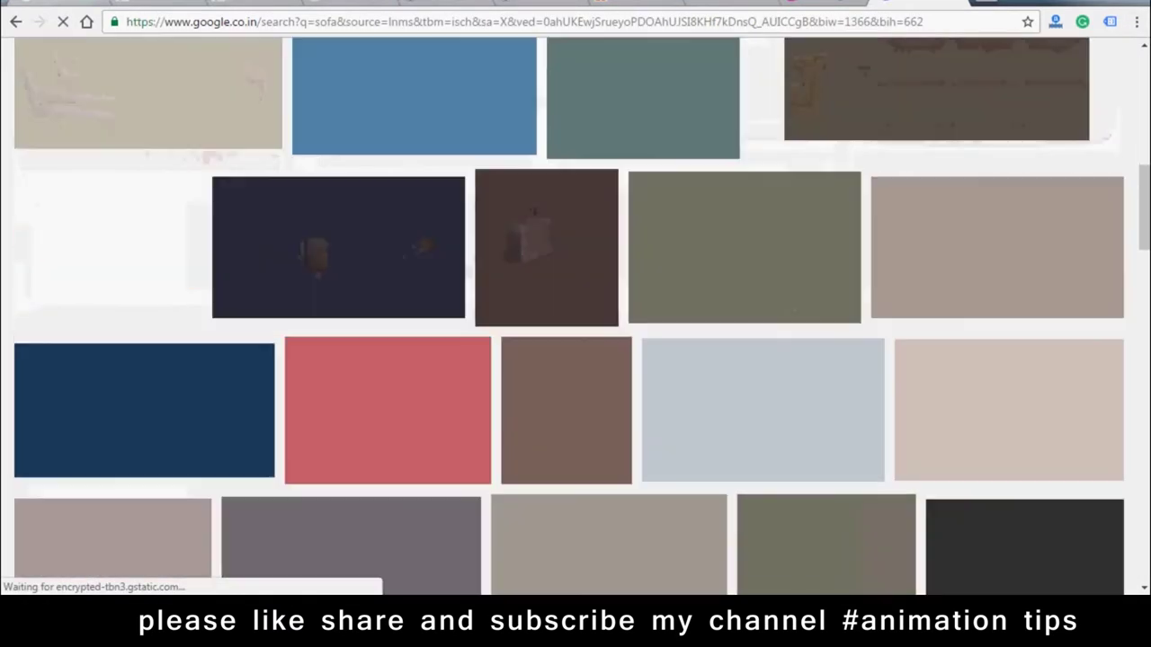
{"action": "scroll", "coordinate": [789, 310], "scroll_direction": "up", "scroll_amount": 3}
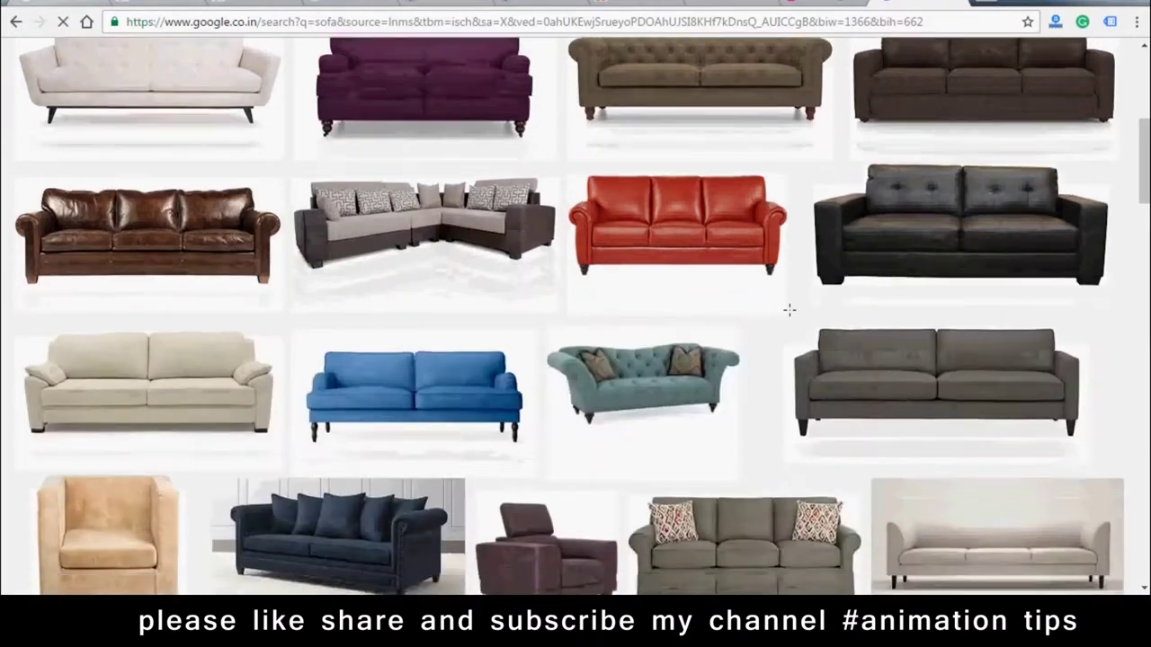
{"action": "scroll", "coordinate": [789, 311], "scroll_direction": "down", "scroll_amount": 3}
{"action": "scroll", "coordinate": [790, 310], "scroll_direction": "down", "scroll_amount": 3}
{"action": "scroll", "coordinate": [790, 310], "scroll_direction": "down", "scroll_amount": 3}
{"action": "scroll", "coordinate": [790, 310], "scroll_direction": "down", "scroll_amount": 2}
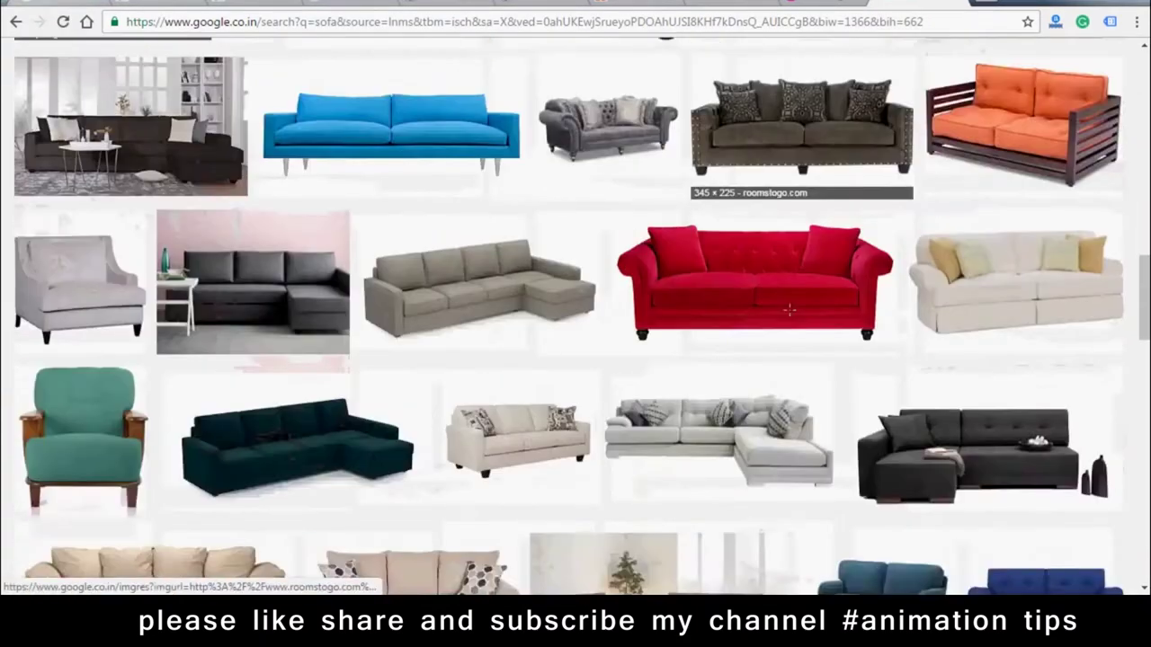
{"action": "scroll", "coordinate": [789, 310], "scroll_direction": "down", "scroll_amount": 3}
{"action": "scroll", "coordinate": [789, 310], "scroll_direction": "down", "scroll_amount": 3}
{"action": "scroll", "coordinate": [790, 311], "scroll_direction": "down", "scroll_amount": 3}
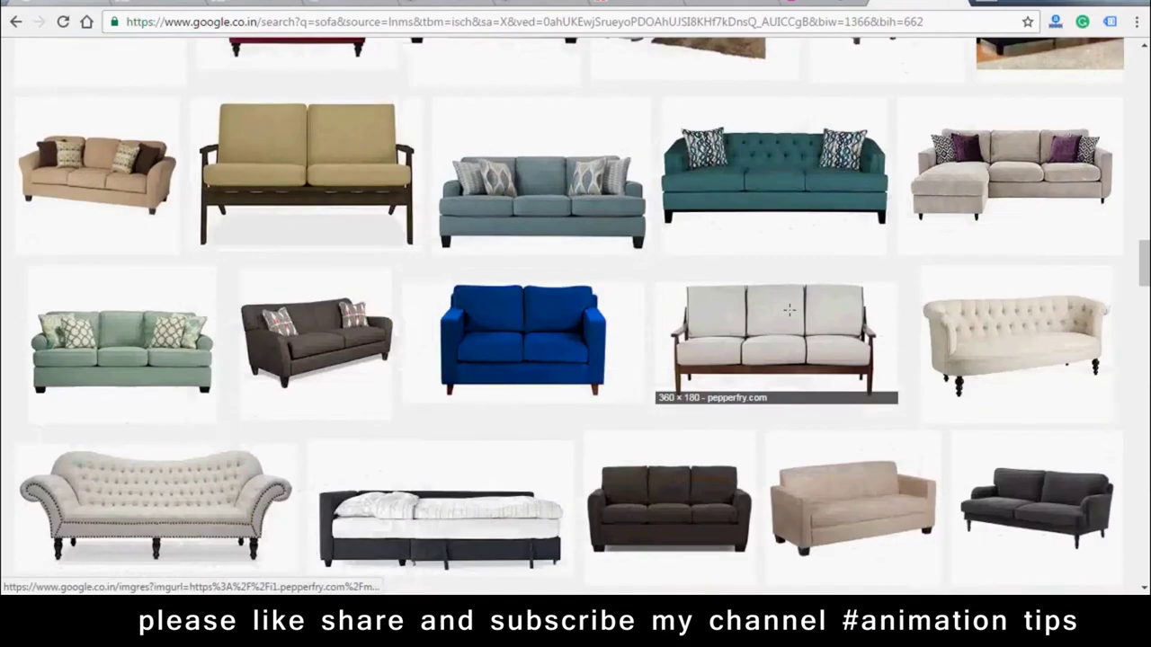
{"action": "scroll", "coordinate": [789, 311], "scroll_direction": "down", "scroll_amount": 3}
{"action": "scroll", "coordinate": [790, 310], "scroll_direction": "down", "scroll_amount": 3}
{"action": "scroll", "coordinate": [790, 310], "scroll_direction": "down", "scroll_amount": 3}
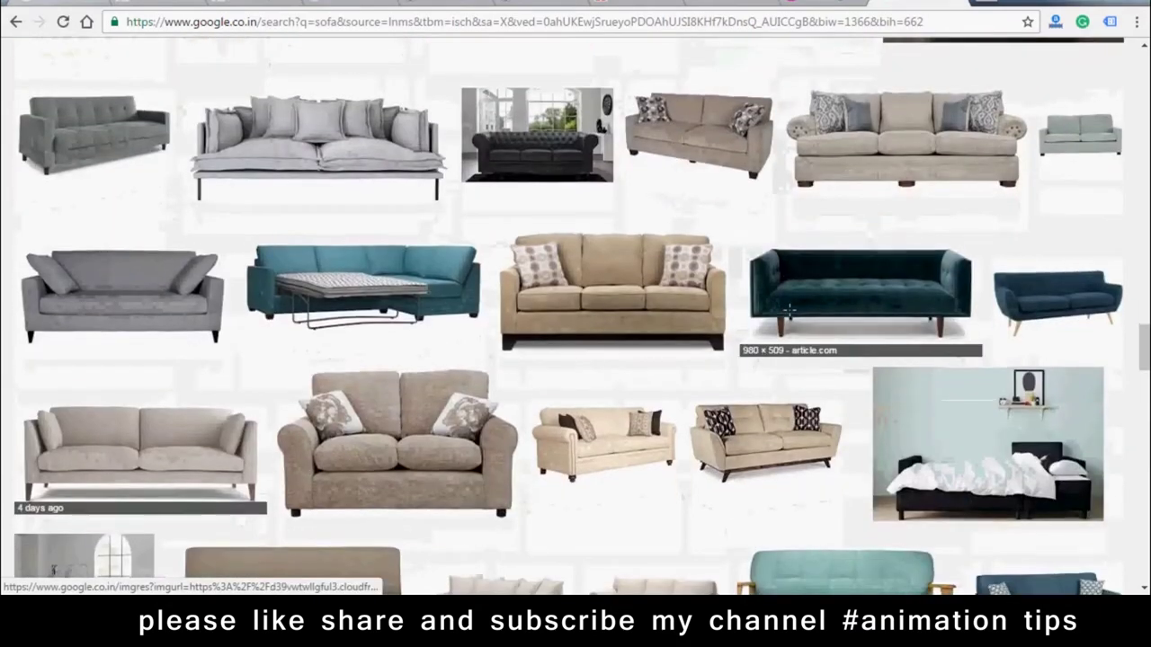
{"action": "scroll", "coordinate": [790, 310], "scroll_direction": "down", "scroll_amount": 4}
{"action": "scroll", "coordinate": [790, 310], "scroll_direction": "down", "scroll_amount": 4}
{"action": "scroll", "coordinate": [789, 310], "scroll_direction": "down", "scroll_amount": 4}
{"action": "scroll", "coordinate": [789, 311], "scroll_direction": "down", "scroll_amount": 4}
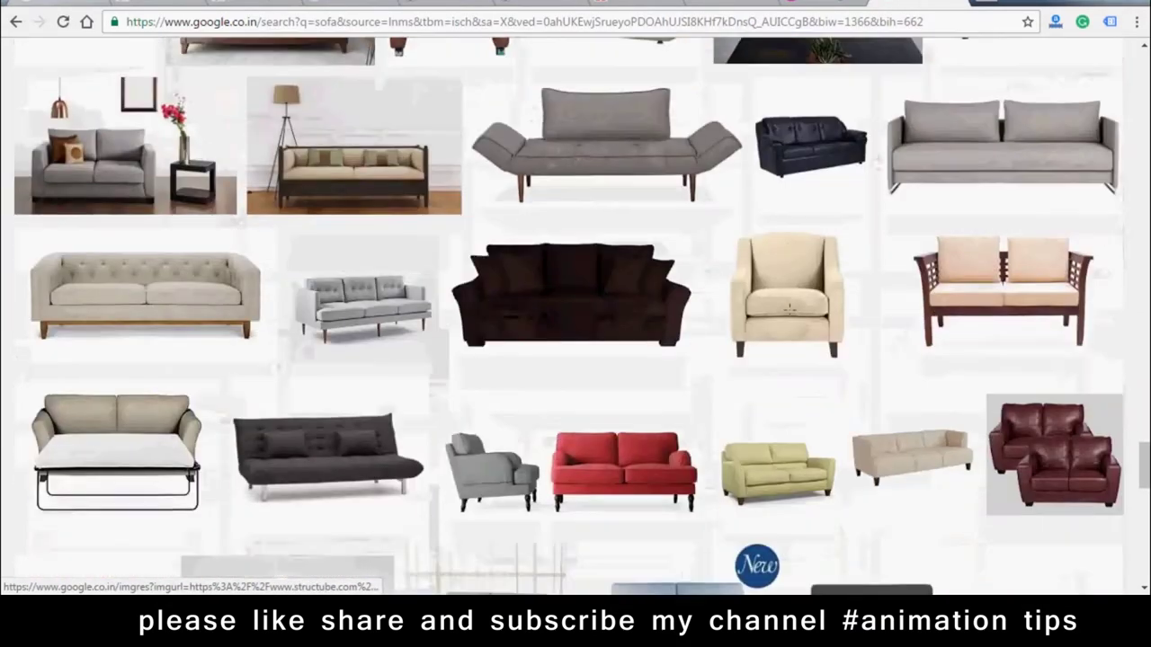
{"action": "scroll", "coordinate": [789, 310], "scroll_direction": "down", "scroll_amount": 3}
{"action": "scroll", "coordinate": [789, 310], "scroll_direction": "down", "scroll_amount": 4}
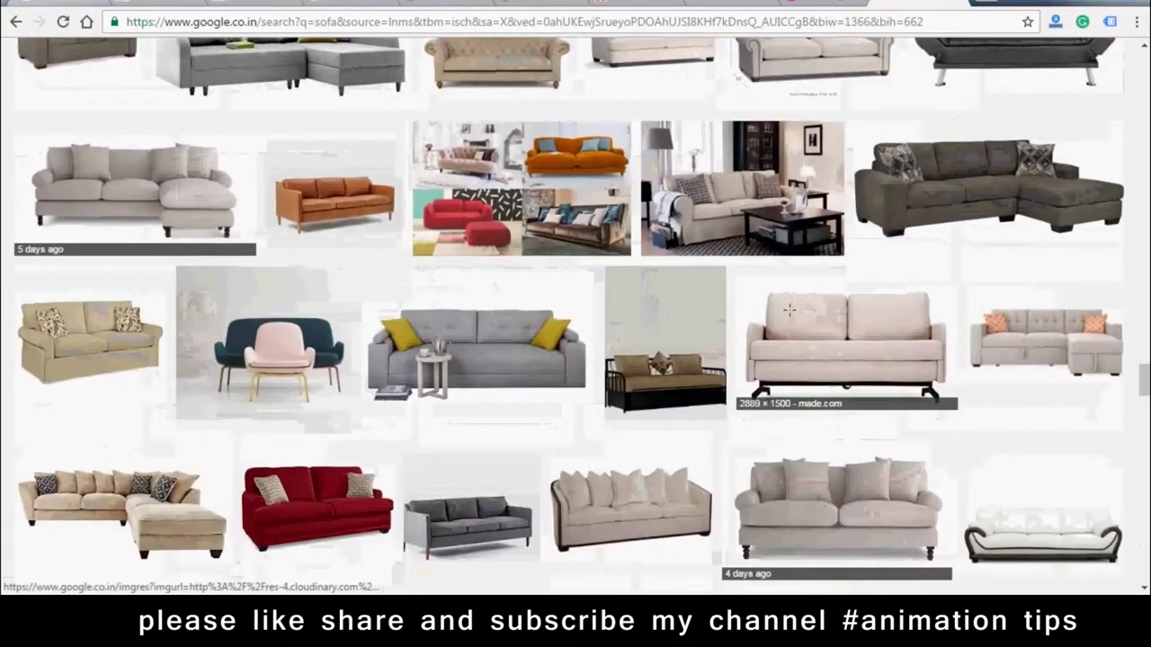
{"action": "scroll", "coordinate": [790, 311], "scroll_direction": "down", "scroll_amount": 1}
{"action": "scroll", "coordinate": [790, 310], "scroll_direction": "down", "scroll_amount": 4}
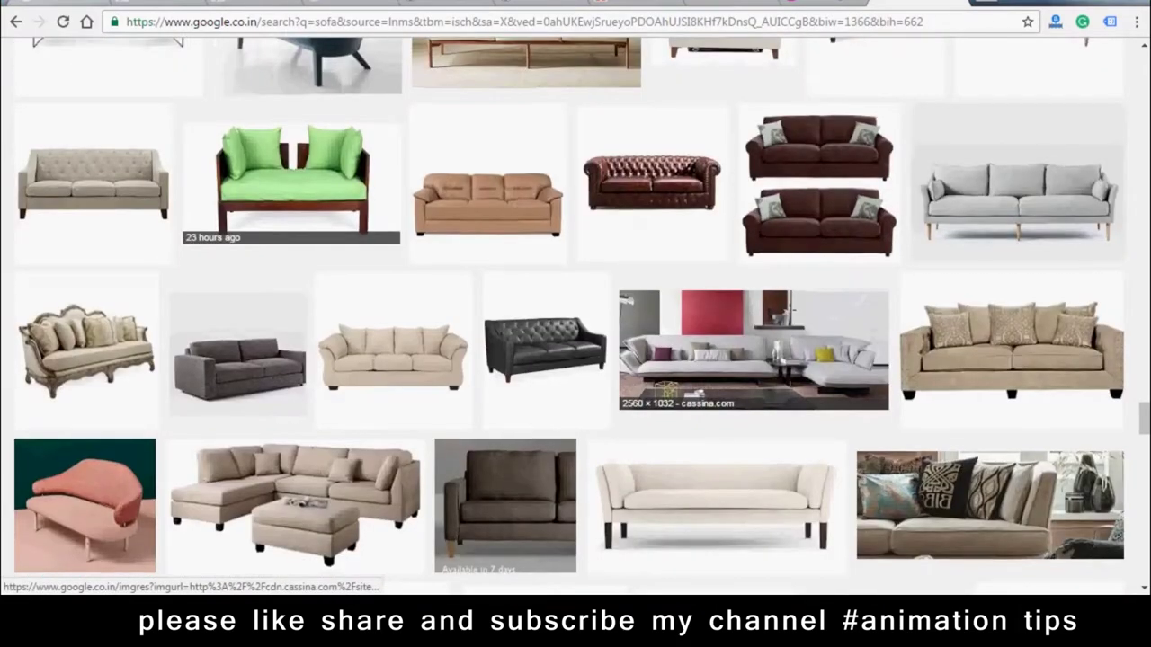
{"action": "scroll", "coordinate": [790, 310], "scroll_direction": "down", "scroll_amount": 5}
{"action": "scroll", "coordinate": [789, 310], "scroll_direction": "down", "scroll_amount": 5}
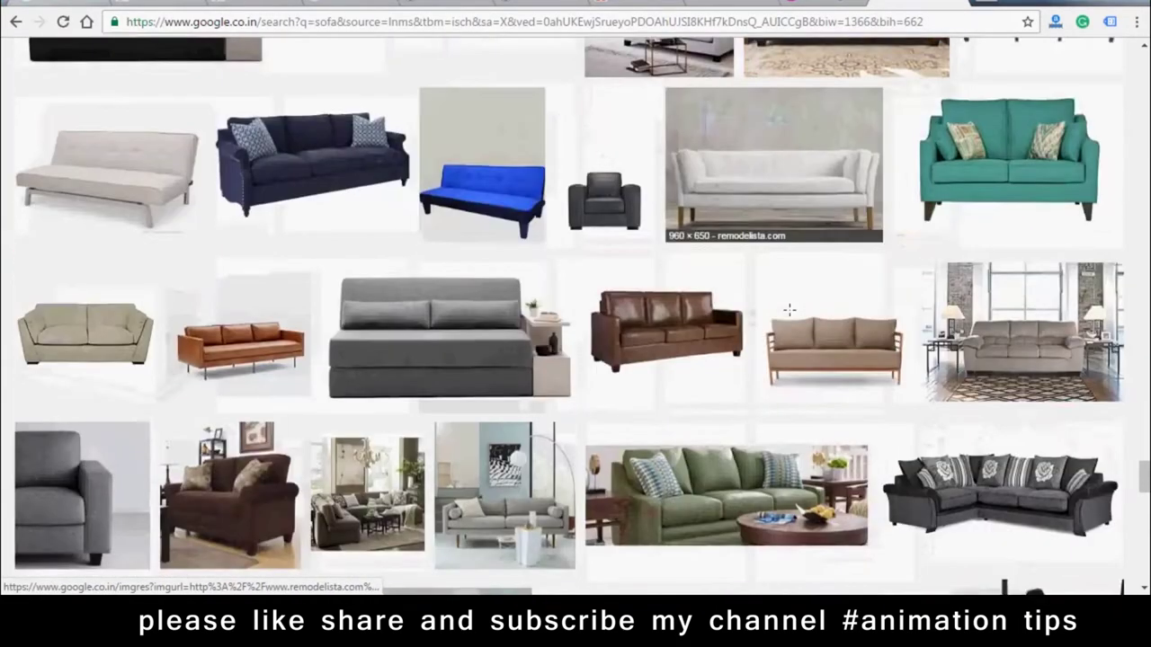
{"action": "scroll", "coordinate": [790, 310], "scroll_direction": "down", "scroll_amount": 3}
{"action": "scroll", "coordinate": [789, 310], "scroll_direction": "down", "scroll_amount": 4}
{"action": "scroll", "coordinate": [789, 311], "scroll_direction": "down", "scroll_amount": 4}
{"action": "scroll", "coordinate": [789, 310], "scroll_direction": "down", "scroll_amount": 5}
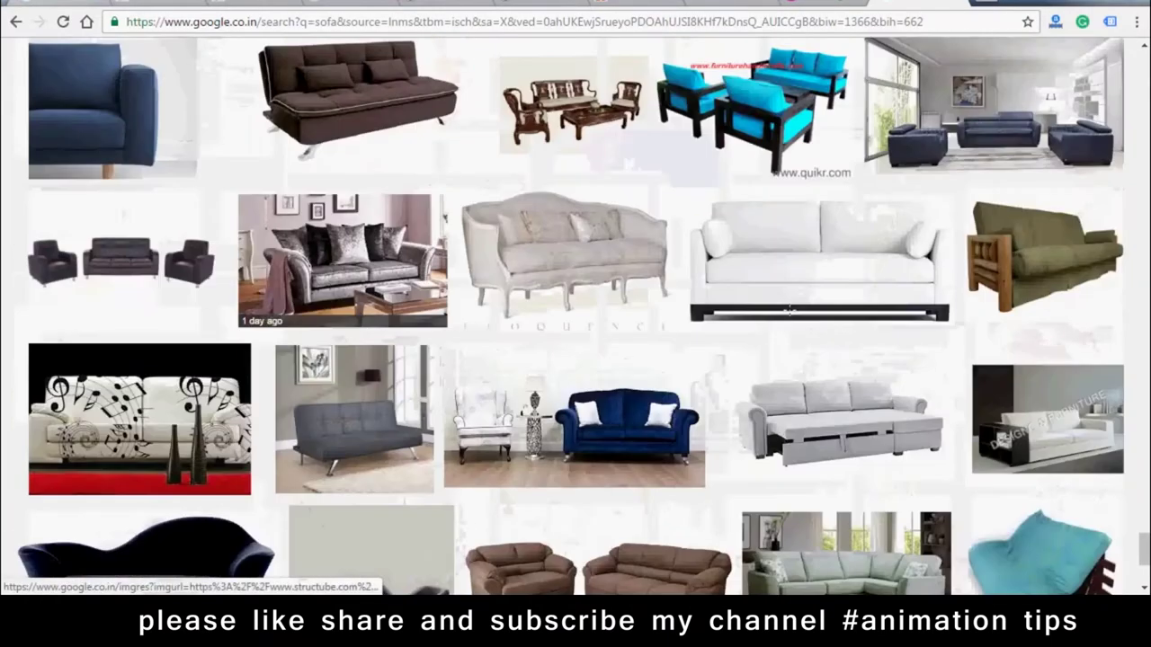
{"action": "scroll", "coordinate": [789, 310], "scroll_direction": "down", "scroll_amount": 4}
{"action": "scroll", "coordinate": [790, 310], "scroll_direction": "down", "scroll_amount": 2}
{"action": "scroll", "coordinate": [790, 310], "scroll_direction": "down", "scroll_amount": 4}
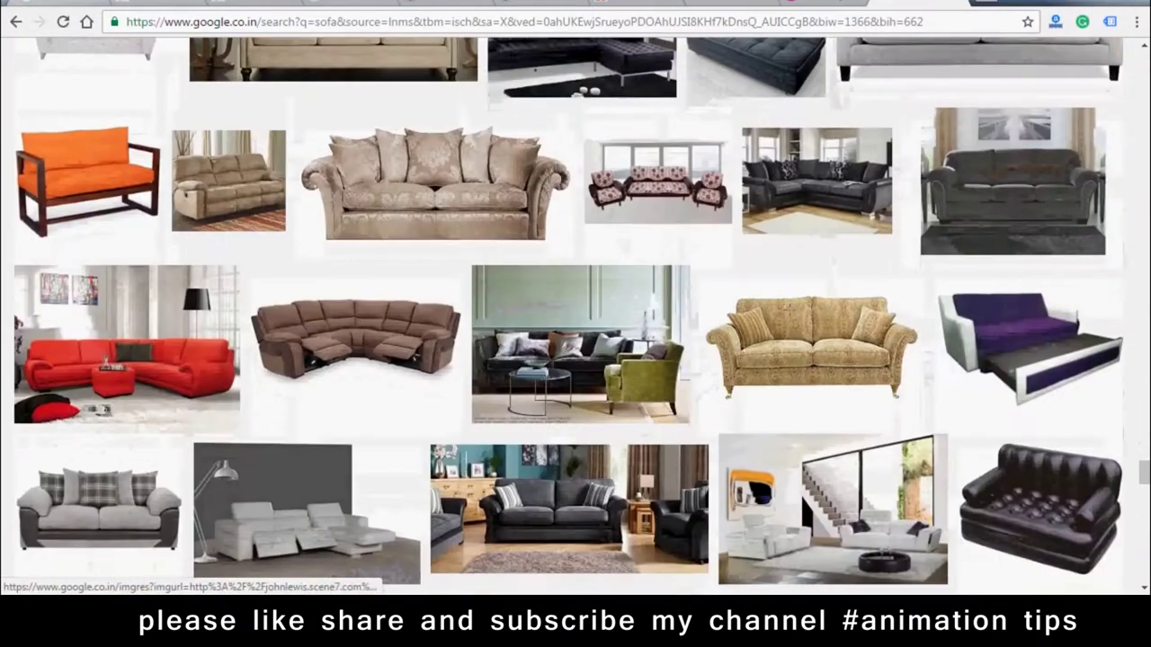
{"action": "scroll", "coordinate": [790, 310], "scroll_direction": "down", "scroll_amount": 4}
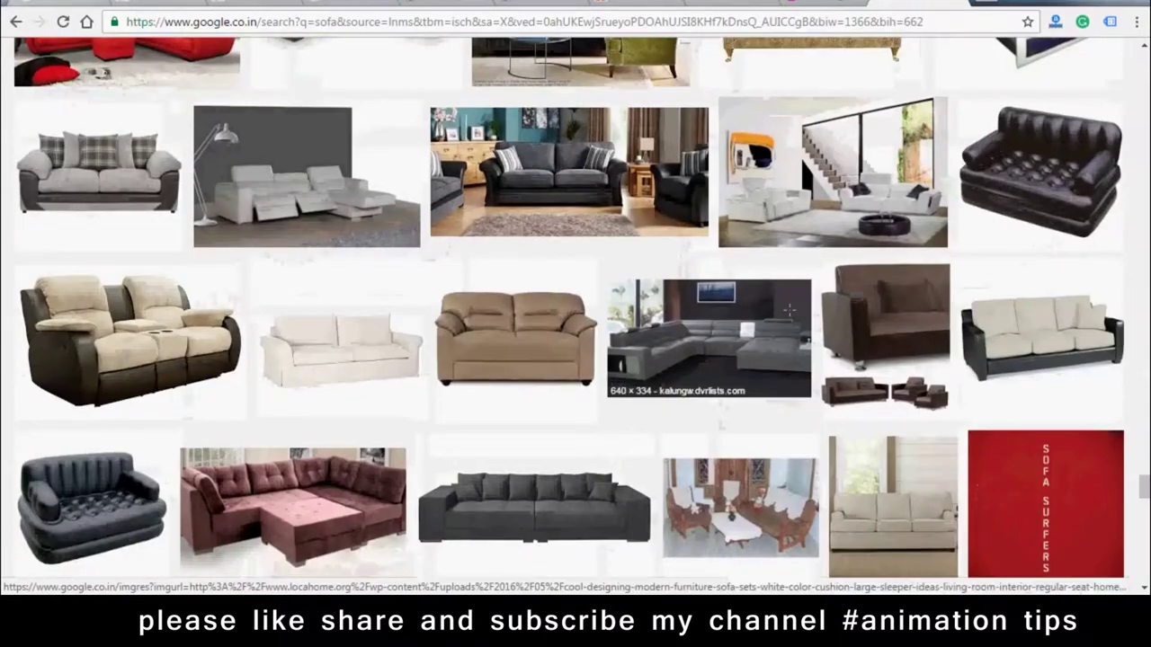
{"action": "scroll", "coordinate": [789, 310], "scroll_direction": "down", "scroll_amount": 4}
{"action": "scroll", "coordinate": [790, 310], "scroll_direction": "down", "scroll_amount": 2}
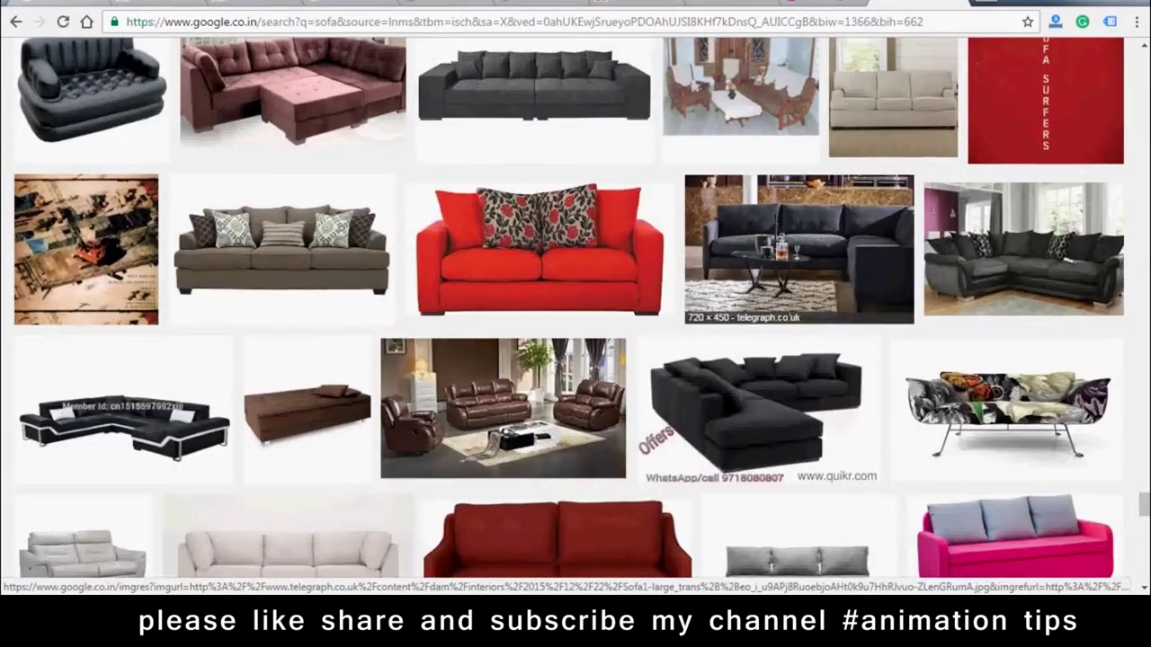
{"action": "scroll", "coordinate": [790, 311], "scroll_direction": "down", "scroll_amount": 4}
{"action": "scroll", "coordinate": [789, 311], "scroll_direction": "down", "scroll_amount": 2}
{"action": "scroll", "coordinate": [789, 310], "scroll_direction": "down", "scroll_amount": 3}
{"action": "scroll", "coordinate": [789, 310], "scroll_direction": "down", "scroll_amount": 3}
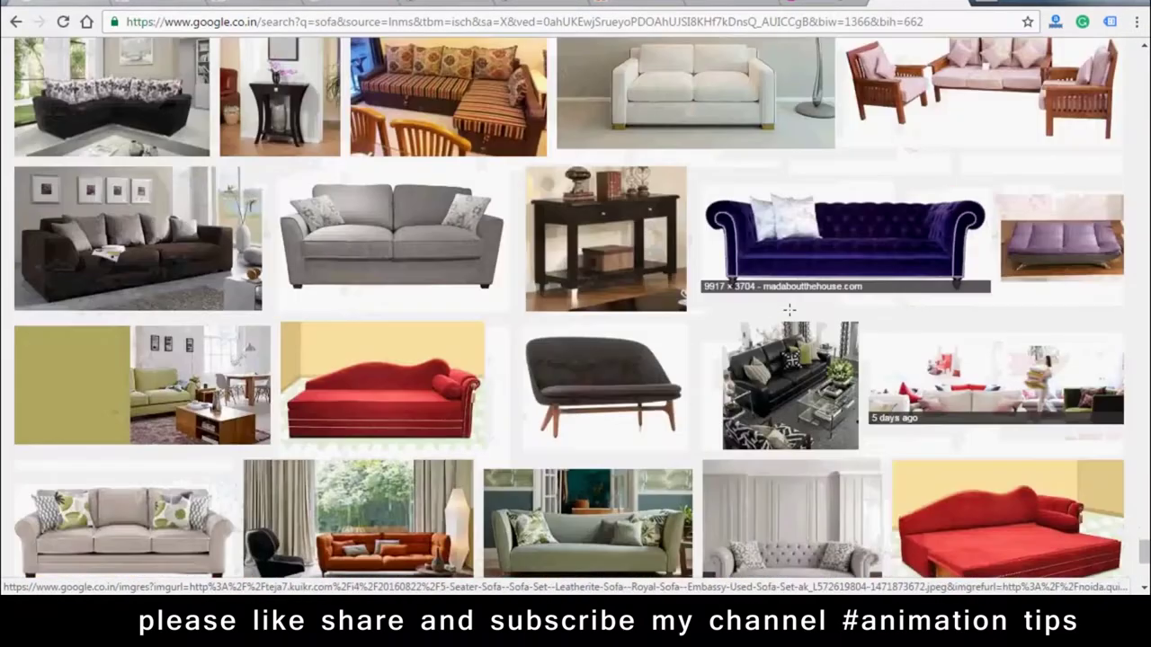
{"action": "scroll", "coordinate": [789, 310], "scroll_direction": "down", "scroll_amount": 3}
{"action": "scroll", "coordinate": [790, 311], "scroll_direction": "down", "scroll_amount": 2}
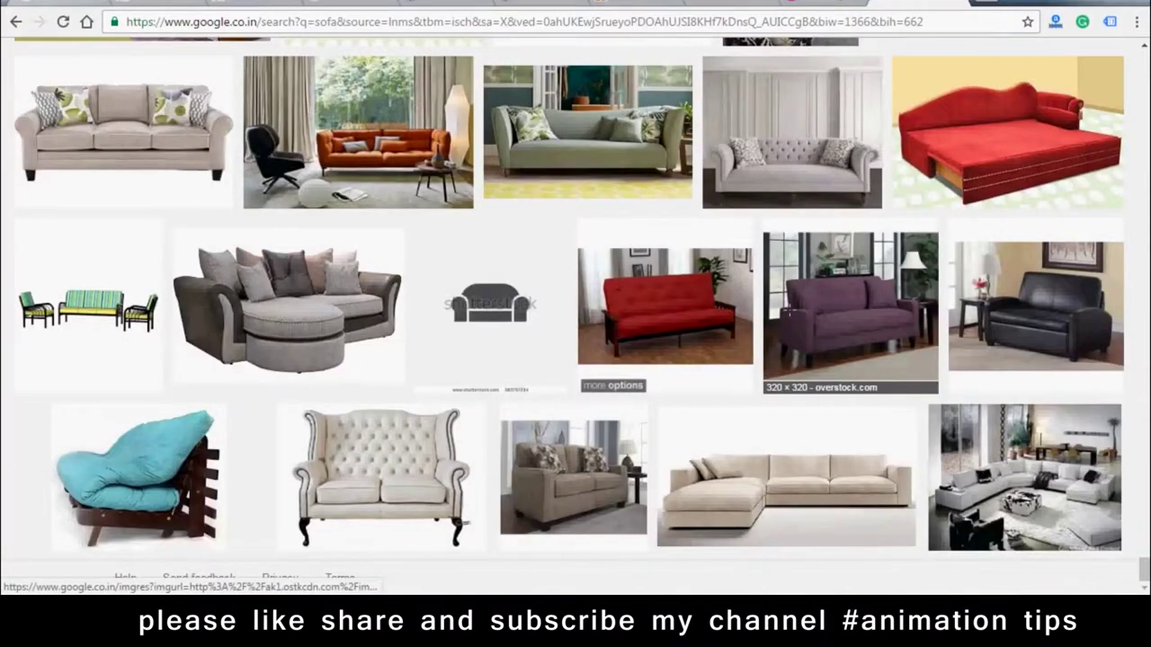
{"action": "scroll", "coordinate": [789, 310], "scroll_direction": "up", "scroll_amount": 2}
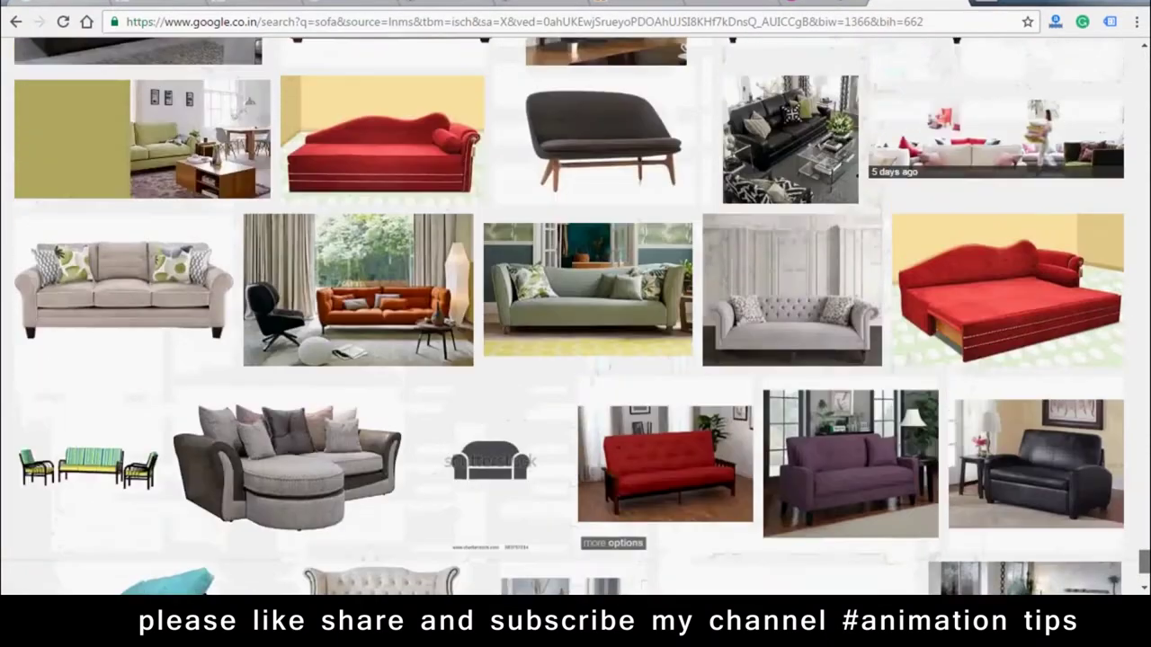
{"action": "scroll", "coordinate": [789, 310], "scroll_direction": "up", "scroll_amount": 2}
{"action": "scroll", "coordinate": [790, 311], "scroll_direction": "up", "scroll_amount": 3}
{"action": "scroll", "coordinate": [576, 314], "scroll_direction": "up", "scroll_amount": 5}
{"action": "scroll", "coordinate": [575, 315], "scroll_direction": "up", "scroll_amount": 2}
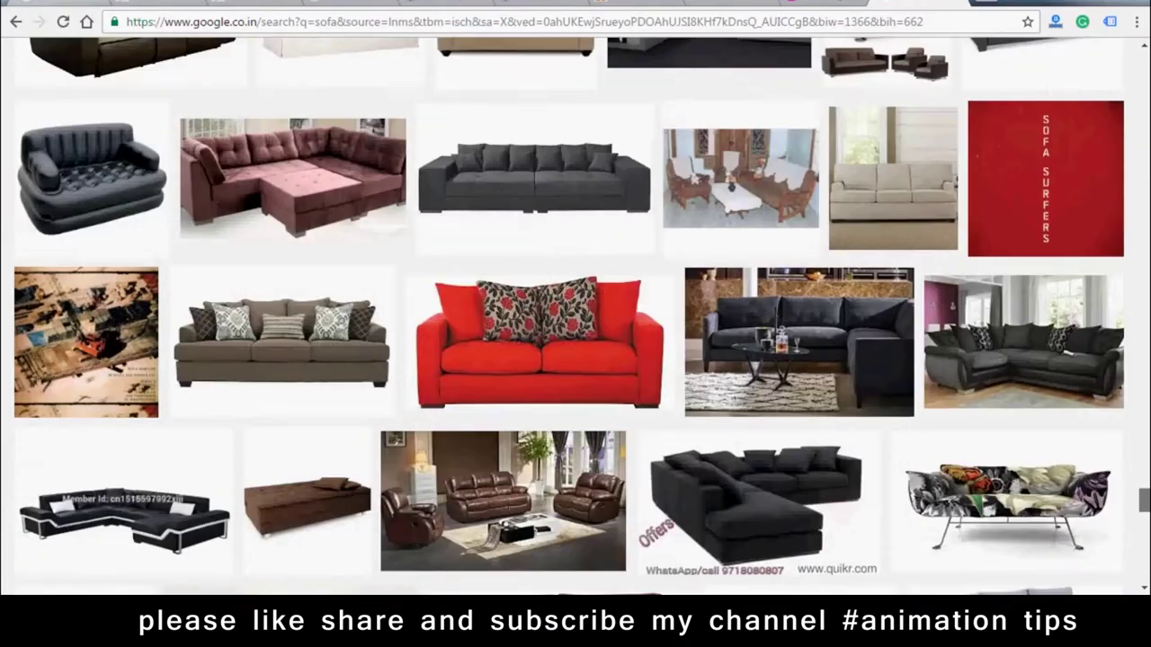
{"action": "scroll", "coordinate": [816, 396], "scroll_direction": "up", "scroll_amount": 5}
{"action": "scroll", "coordinate": [817, 396], "scroll_direction": "up", "scroll_amount": 1}
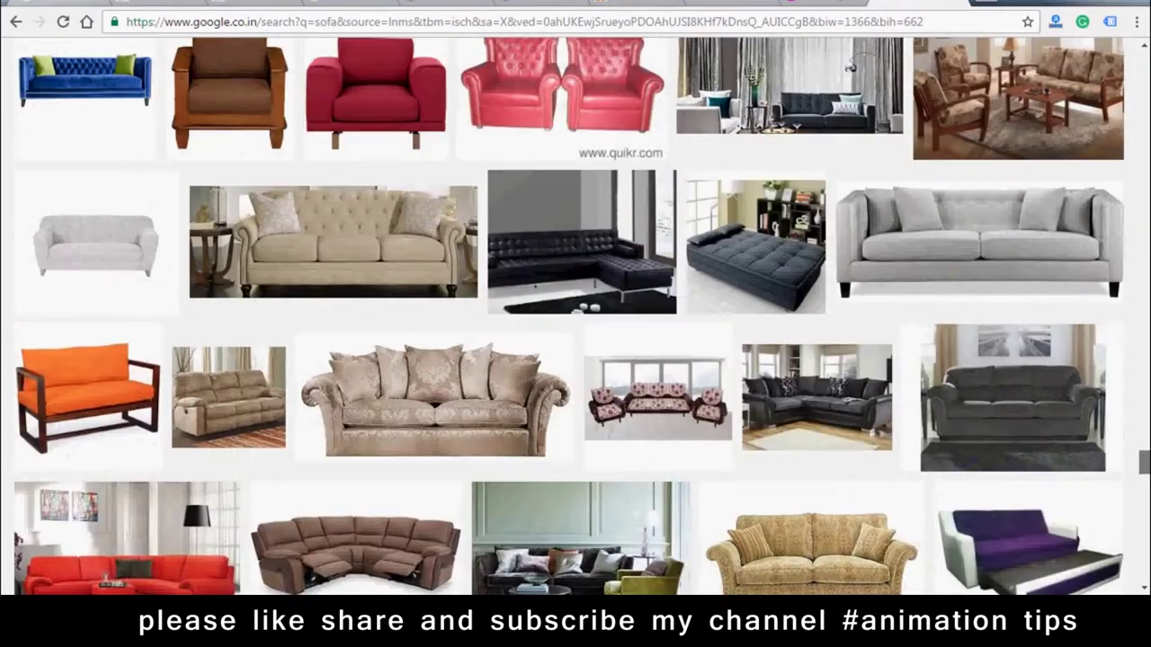
{"action": "left_click", "coordinate": [599, 272]}
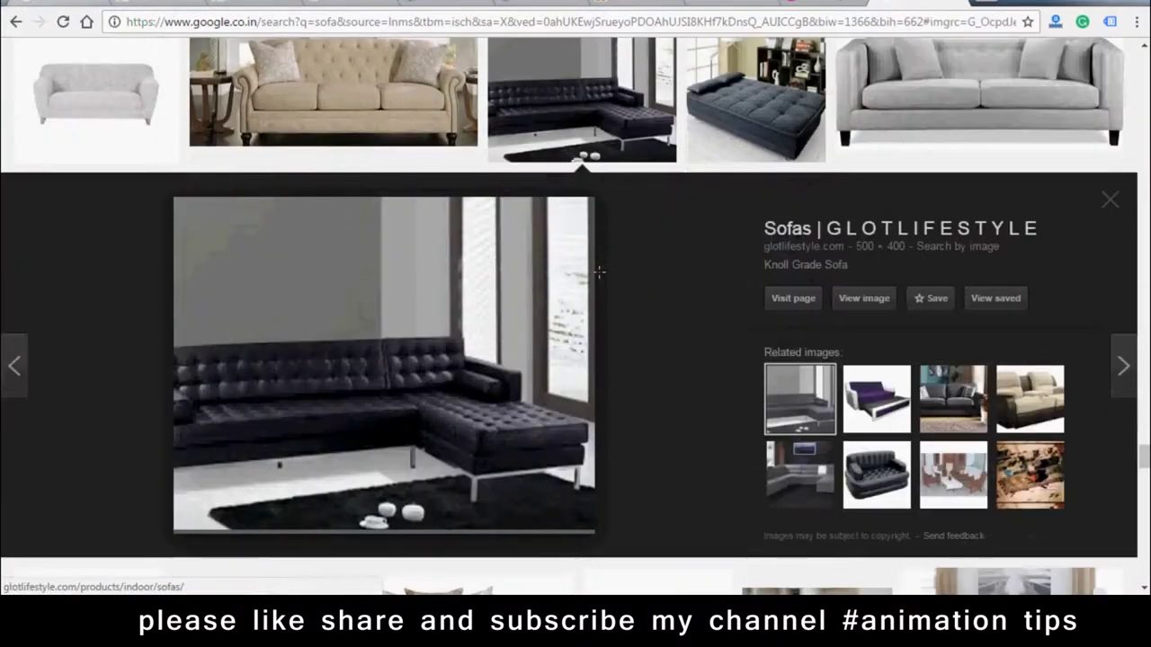
Preview the grey tufted sofa bed image, then return to the Maya scene
{"action": "scroll", "coordinate": [629, 288], "scroll_direction": "up", "scroll_amount": 5}
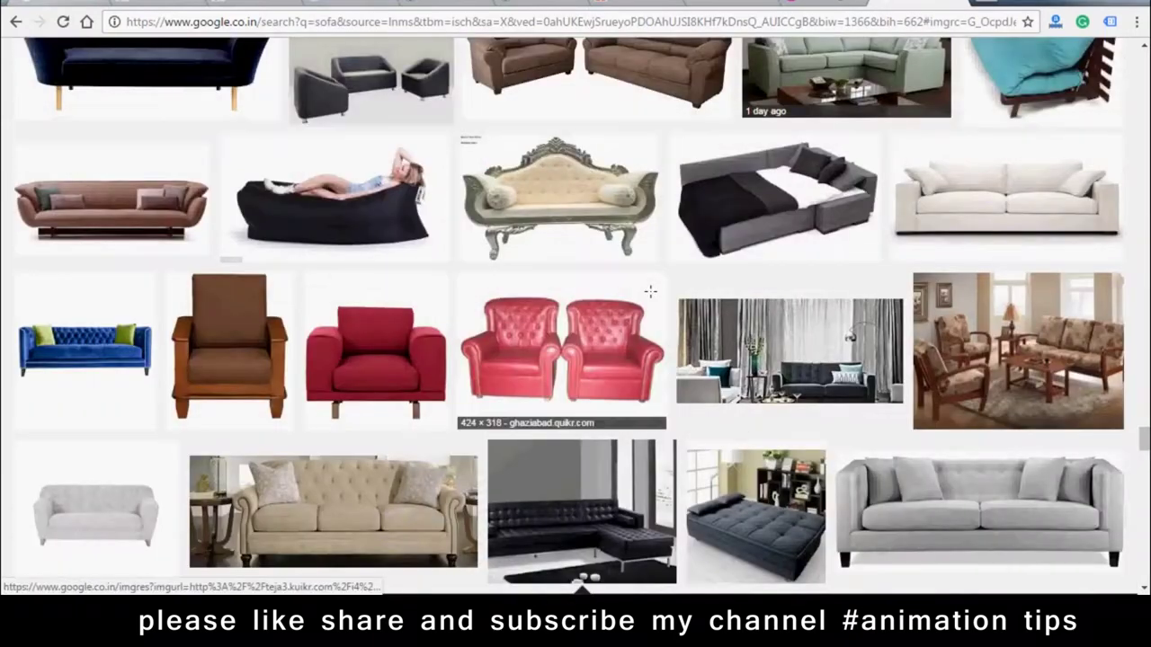
{"action": "left_click", "coordinate": [755, 513]}
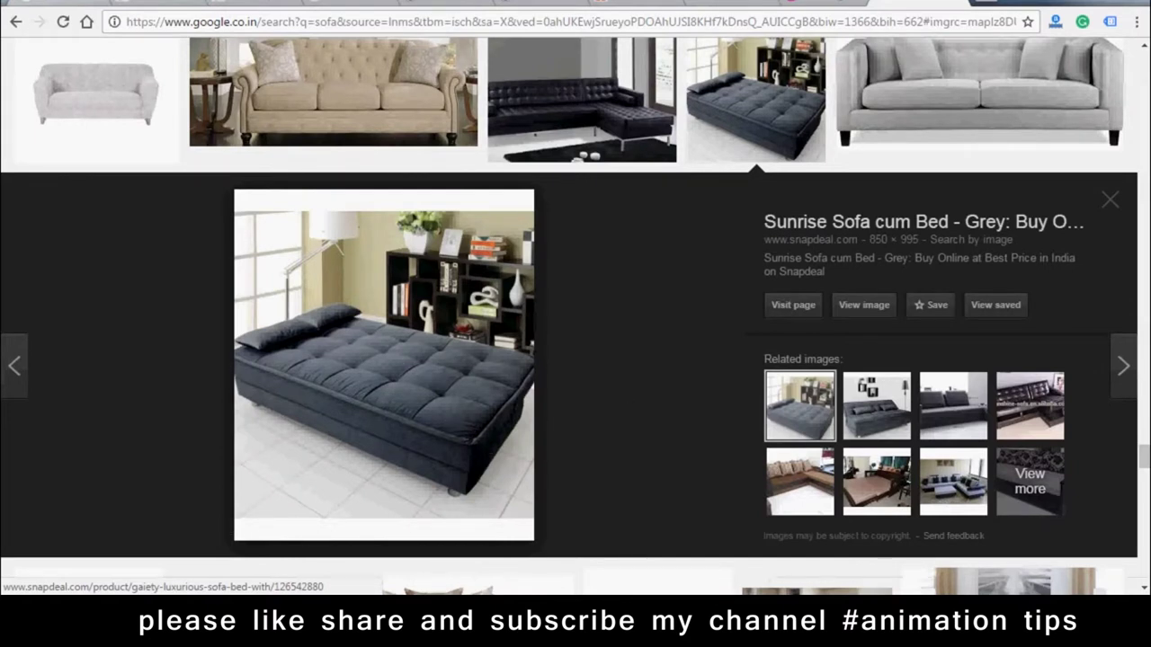
{"action": "left_click", "coordinate": [428, 522]}
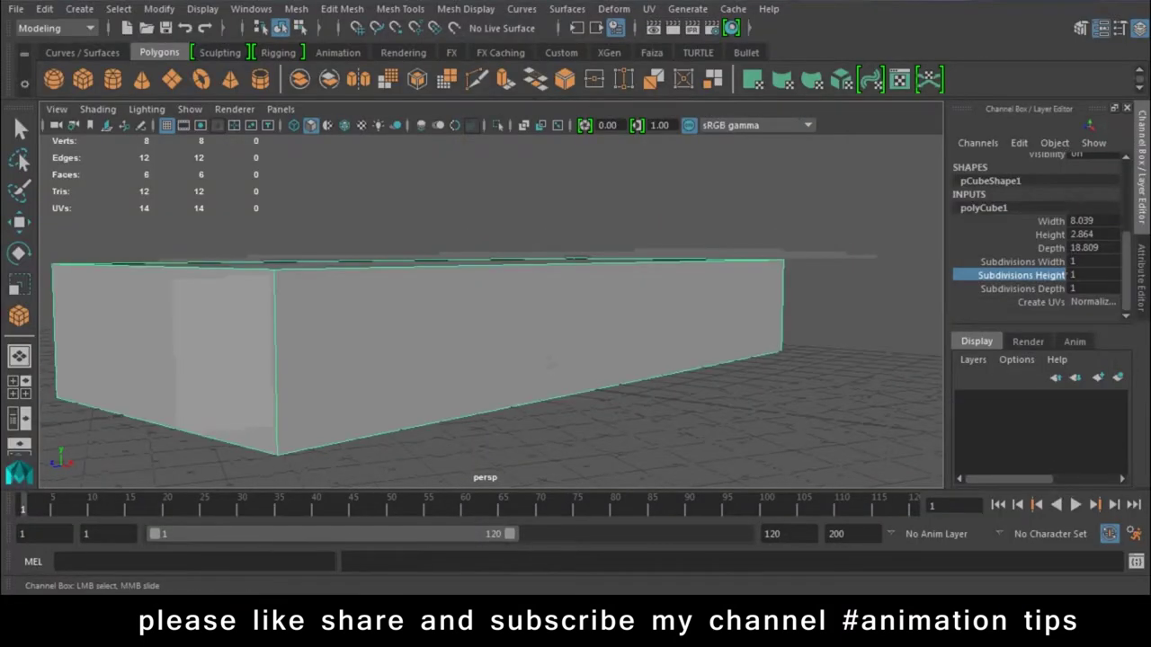
Set the box's width subdivisions to 4 in the polyCube1 inputs
{"action": "left_click", "coordinate": [1020, 260]}
{"action": "middle_click_drag", "start_coordinate": [504, 360], "coordinate": [576, 360]}
{"action": "mouse_move", "coordinate": [539, 360]}
{"action": "left_mouse_down", "text": "alt"}
{"action": "mouse_move", "coordinate": [352, 392]}
{"action": "mouse_move", "coordinate": [627, 337]}
{"action": "left_mouse_up", "text": "alt"}
{"action": "middle_click_drag", "start_coordinate": [849, 290], "coordinate": [833, 290]}
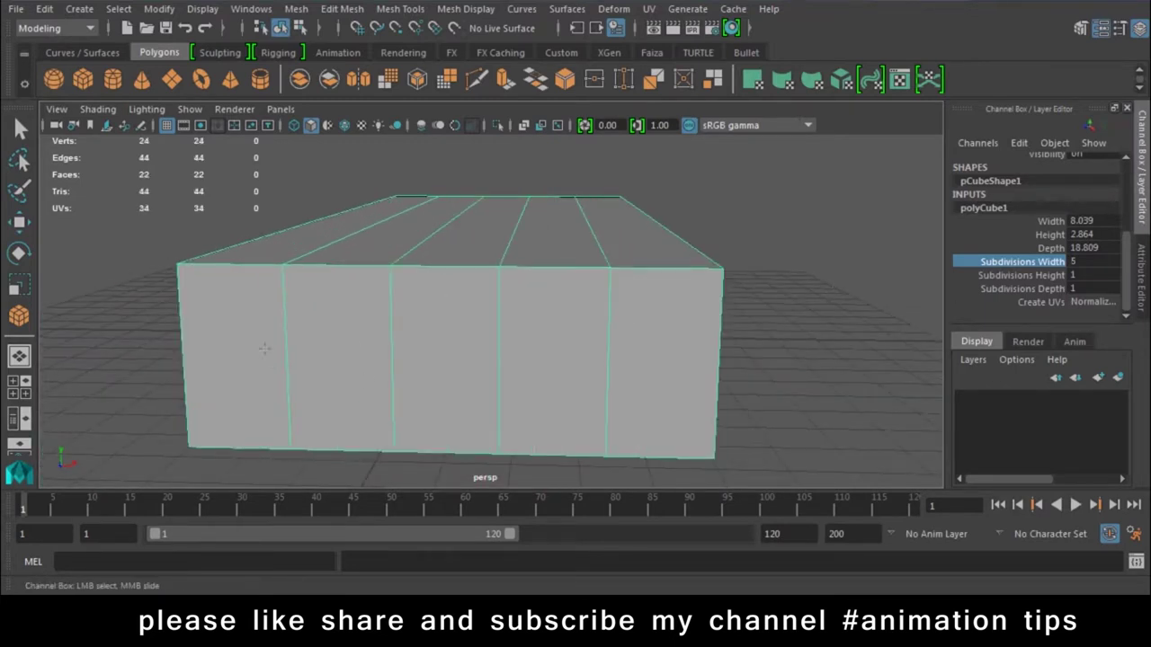
{"action": "middle_click_drag", "start_coordinate": [877, 343], "coordinate": [290, 356]}
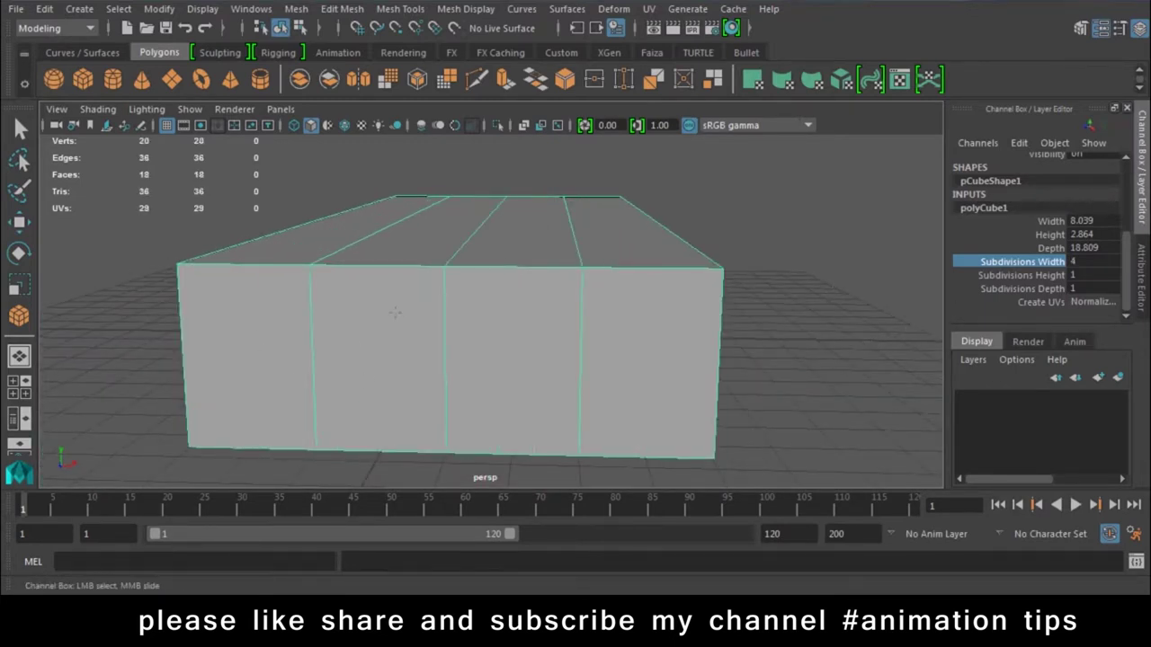
{"action": "left_click_drag", "start_coordinate": [700, 329], "coordinate": [614, 331], "text": "alt"}
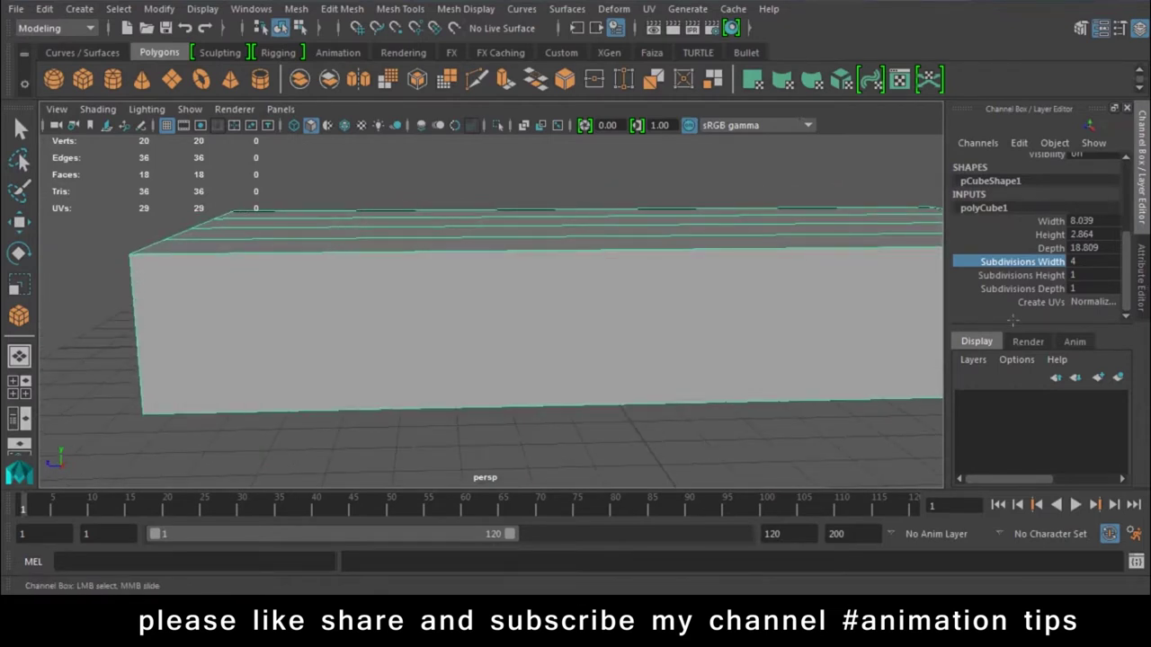
Raise the box's depth subdivisions to 9 and height subdivisions to 2
{"action": "left_click", "coordinate": [1048, 290]}
{"action": "middle_click_drag", "start_coordinate": [661, 398], "coordinate": [281, 444]}
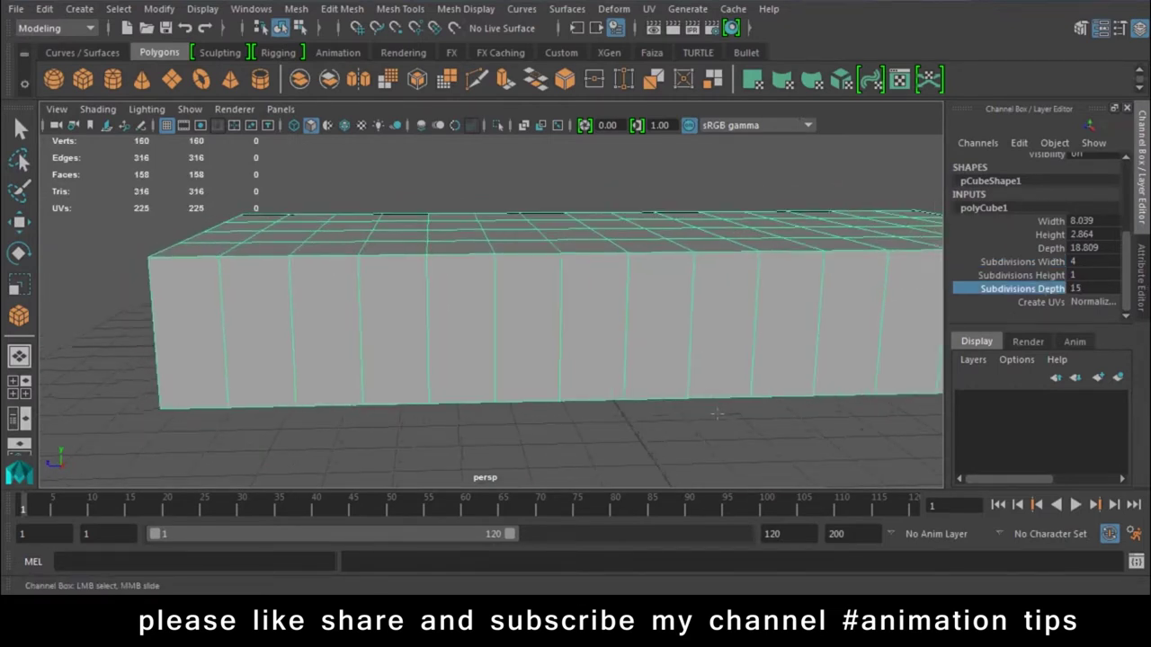
{"action": "left_click_drag", "start_coordinate": [282, 444], "coordinate": [419, 378], "text": "alt"}
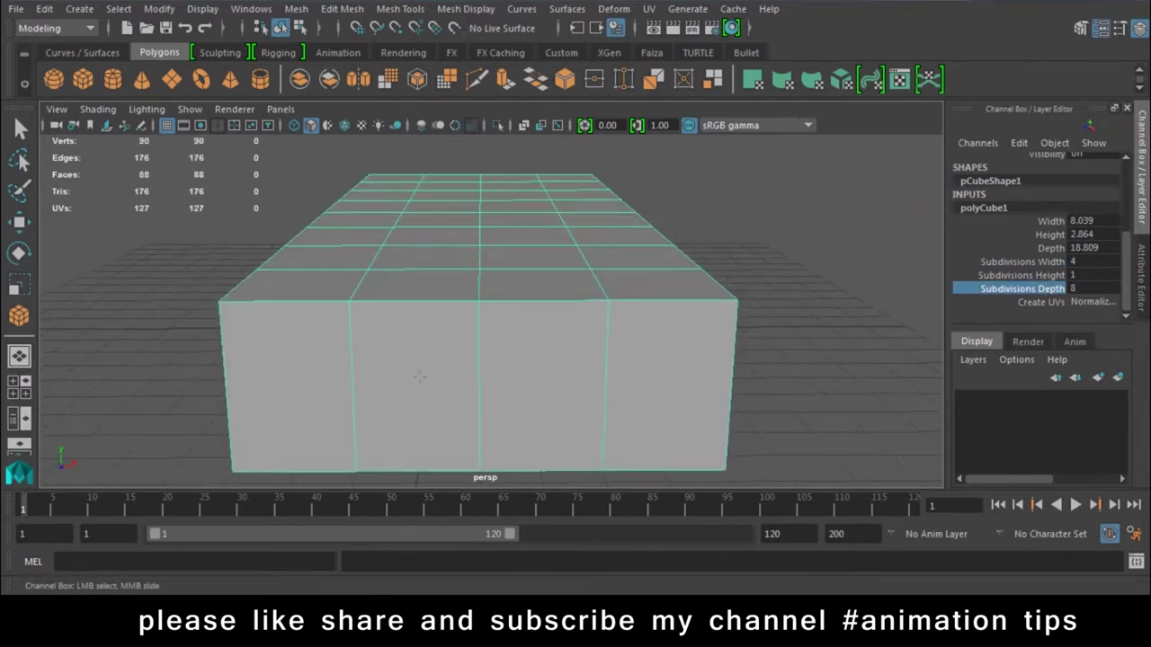
{"action": "left_click_drag", "start_coordinate": [559, 376], "coordinate": [266, 376], "text": "alt"}
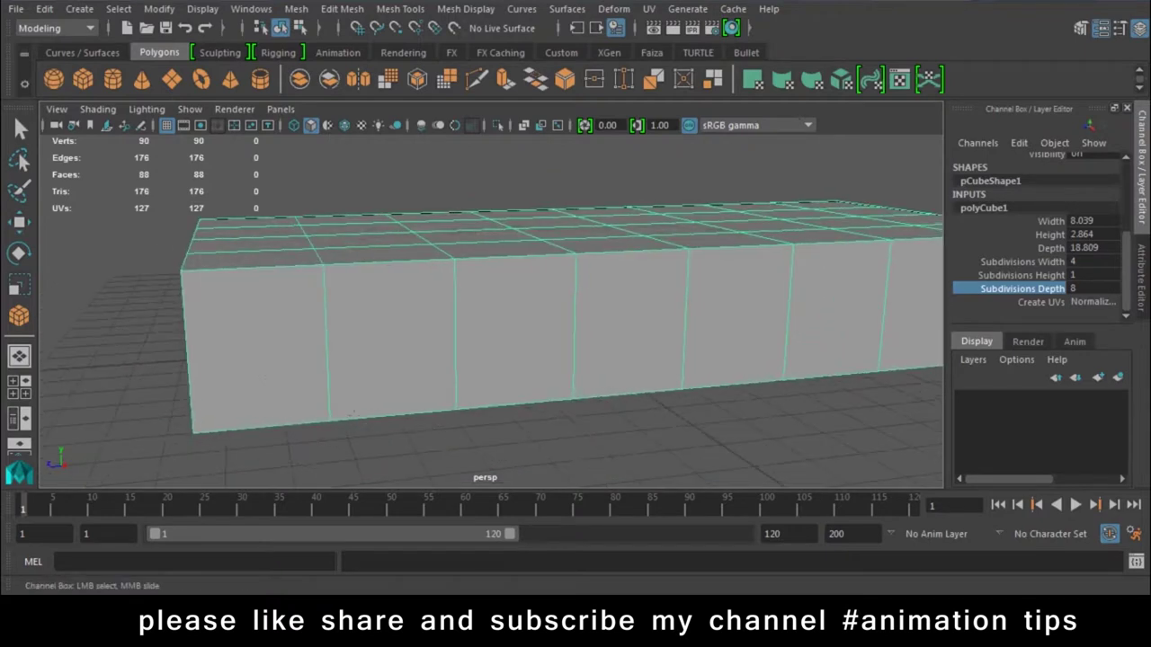
{"action": "middle_click_drag", "start_coordinate": [374, 425], "coordinate": [396, 423]}
{"action": "left_click_drag", "start_coordinate": [396, 422], "coordinate": [442, 371], "text": "alt"}
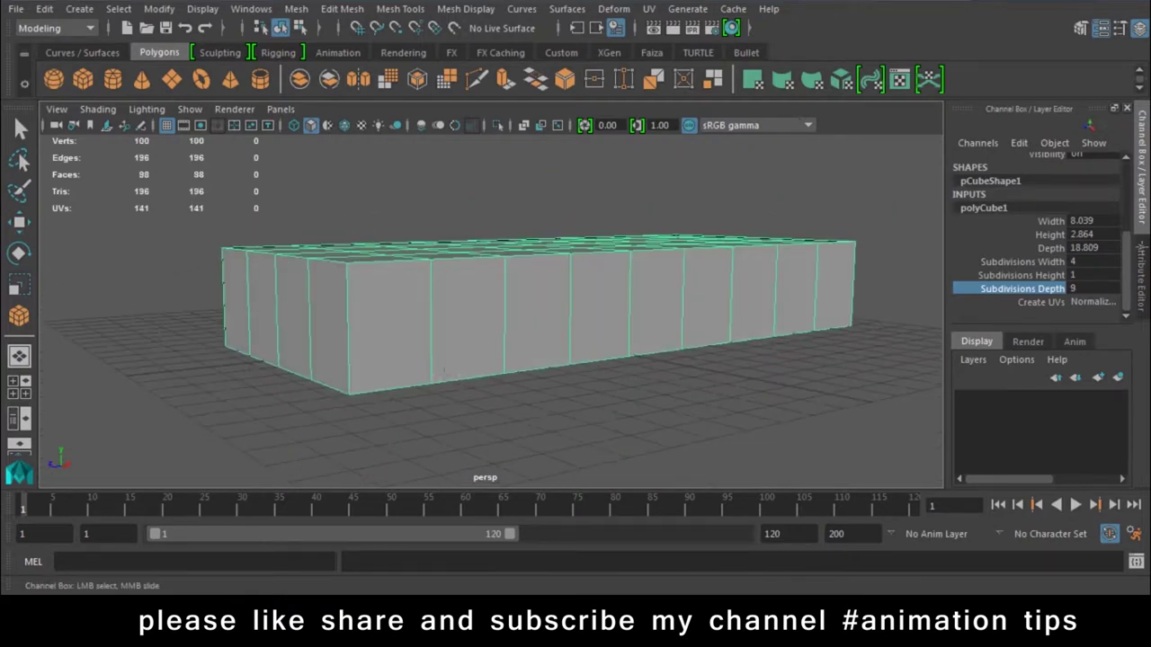
{"action": "left_click", "coordinate": [1021, 275]}
{"action": "middle_click_drag", "start_coordinate": [629, 419], "coordinate": [686, 418]}
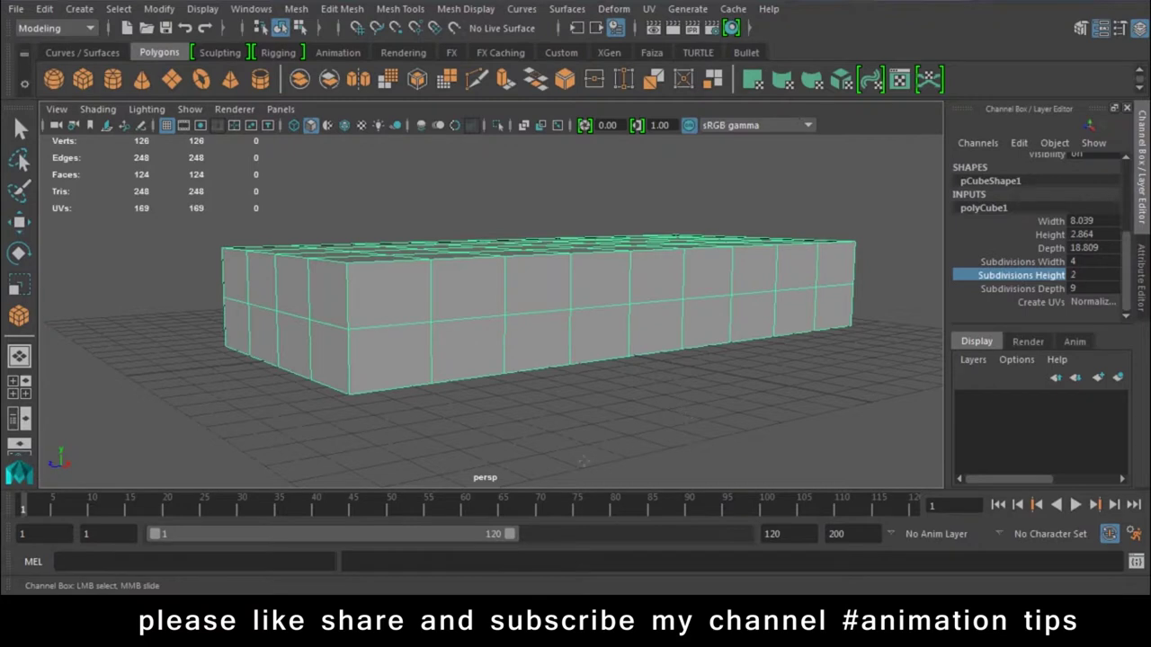
{"action": "left_click_drag", "start_coordinate": [584, 462], "coordinate": [601, 434], "text": "alt"}
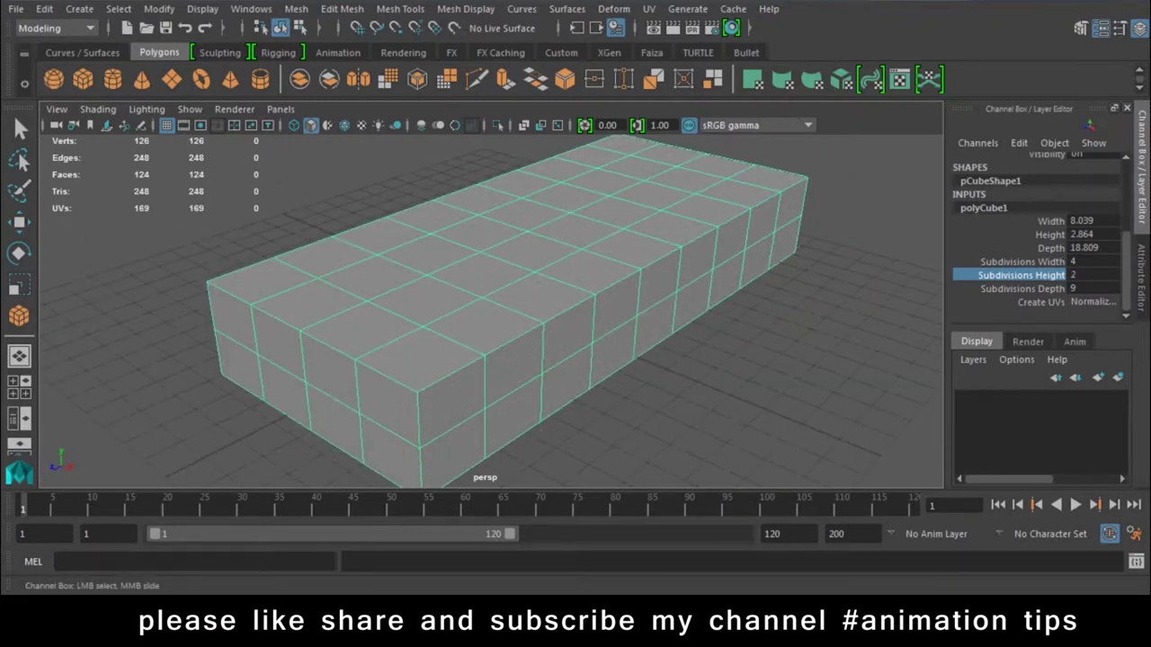
{"action": "scroll", "coordinate": [486, 306], "scroll_direction": "up", "scroll_amount": 2}
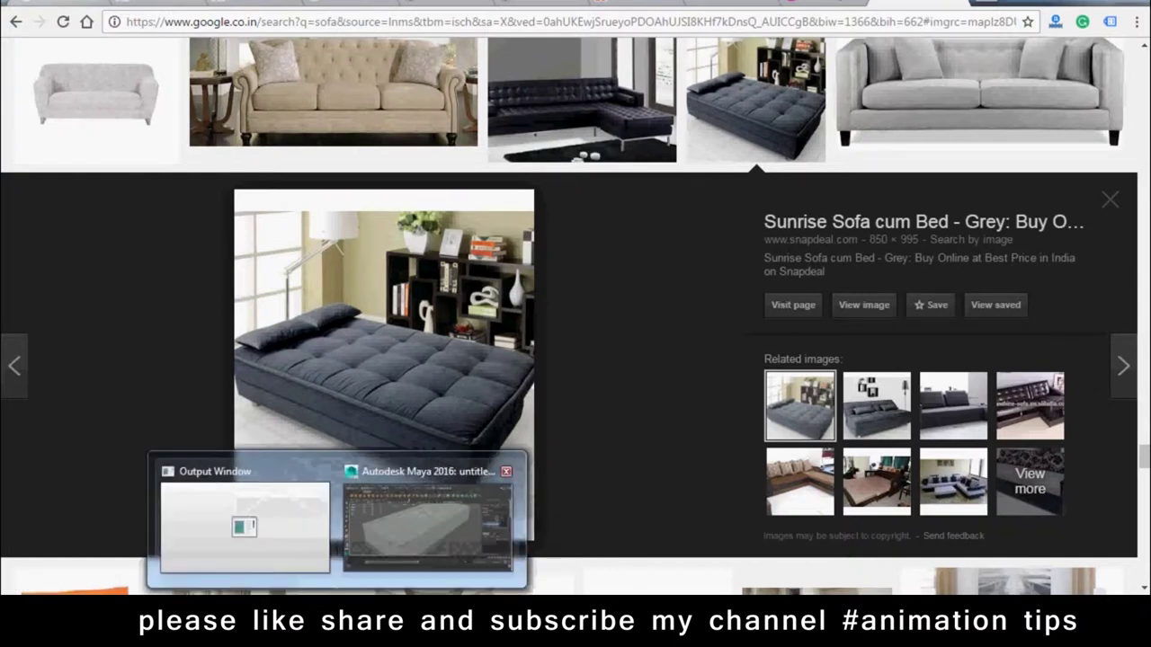
{"action": "left_click", "coordinate": [432, 517]}
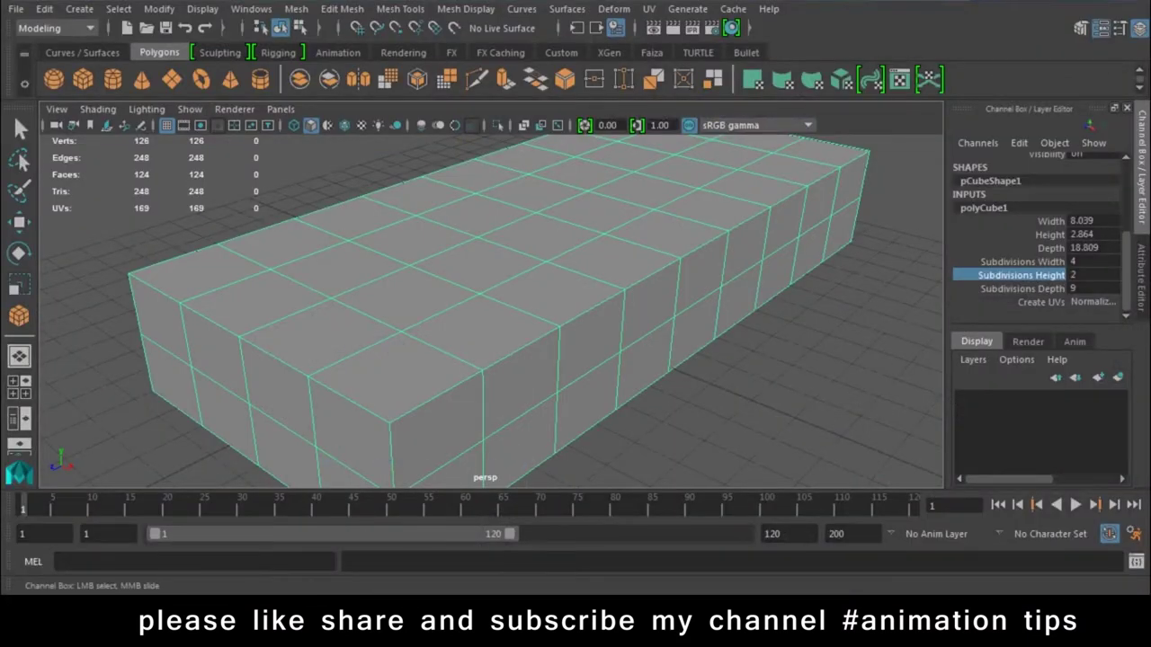
Switch the box to edge mode and select the first grid edge loops across its top
{"action": "mouse_move", "coordinate": [486, 306]}
{"action": "left_mouse_down", "text": "alt"}
{"action": "mouse_move", "coordinate": [558, 288]}
{"action": "mouse_move", "coordinate": [513, 305]}
{"action": "left_mouse_up", "text": "alt"}
{"action": "right_click_drag", "start_coordinate": [568, 340], "coordinate": [692, 339], "text": "alt"}
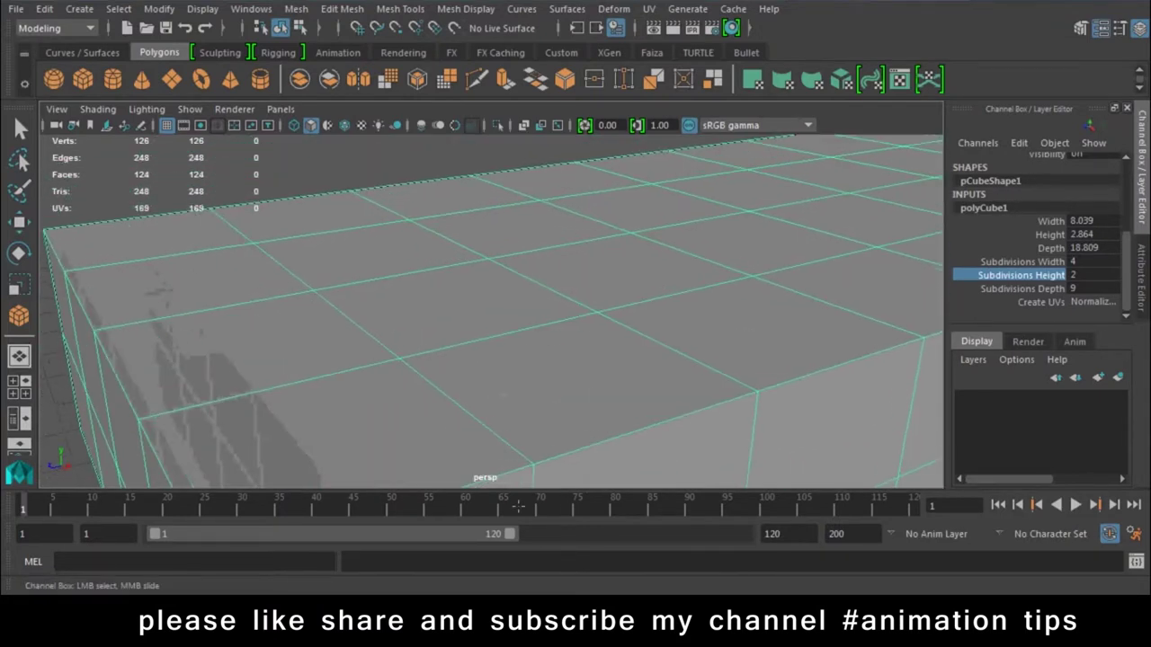
{"action": "right_click_drag", "start_coordinate": [369, 180], "coordinate": [369, 144]}
{"action": "left_click", "coordinate": [676, 351]}
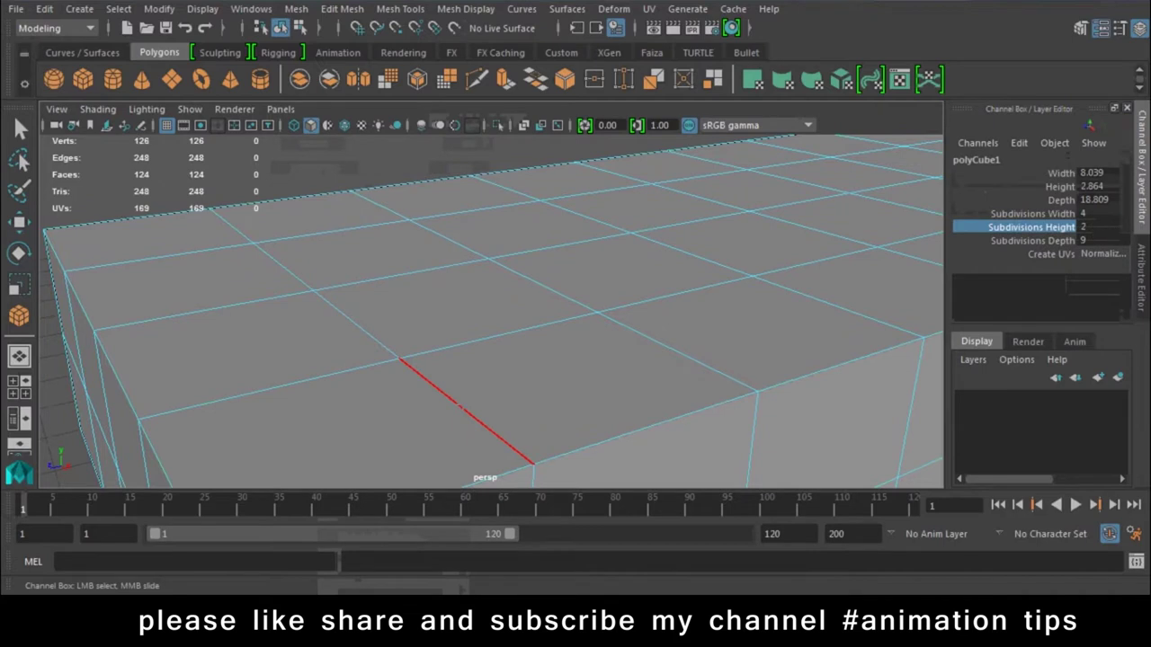
{"action": "key", "text": "w"}
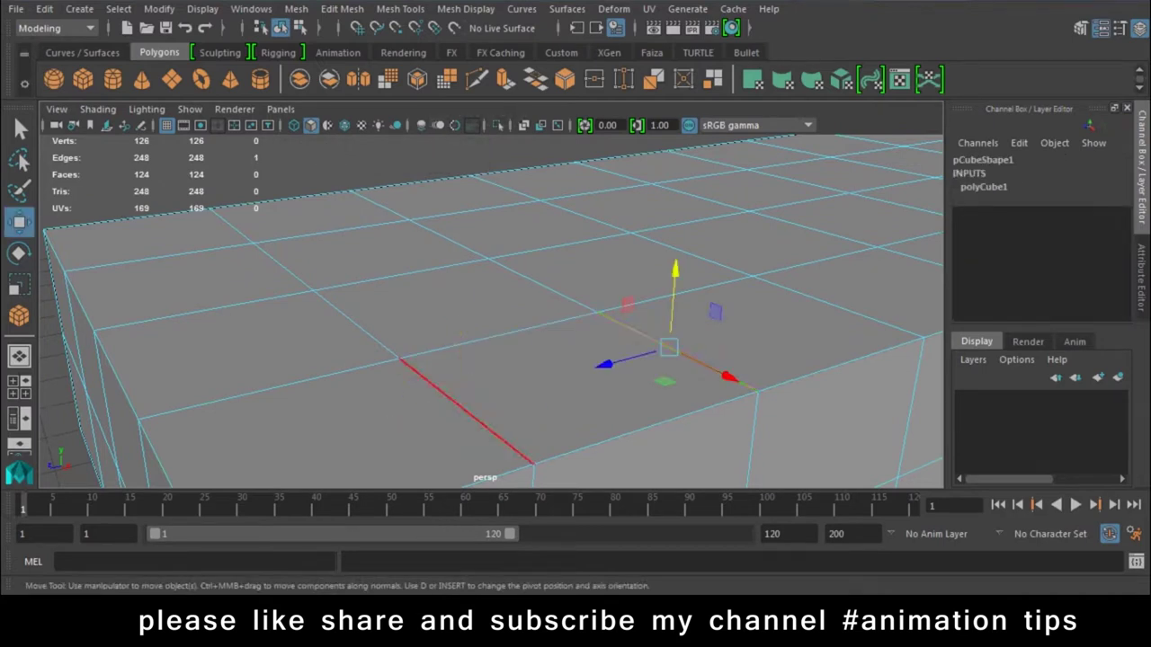
{"action": "double_click", "coordinate": [465, 411]}
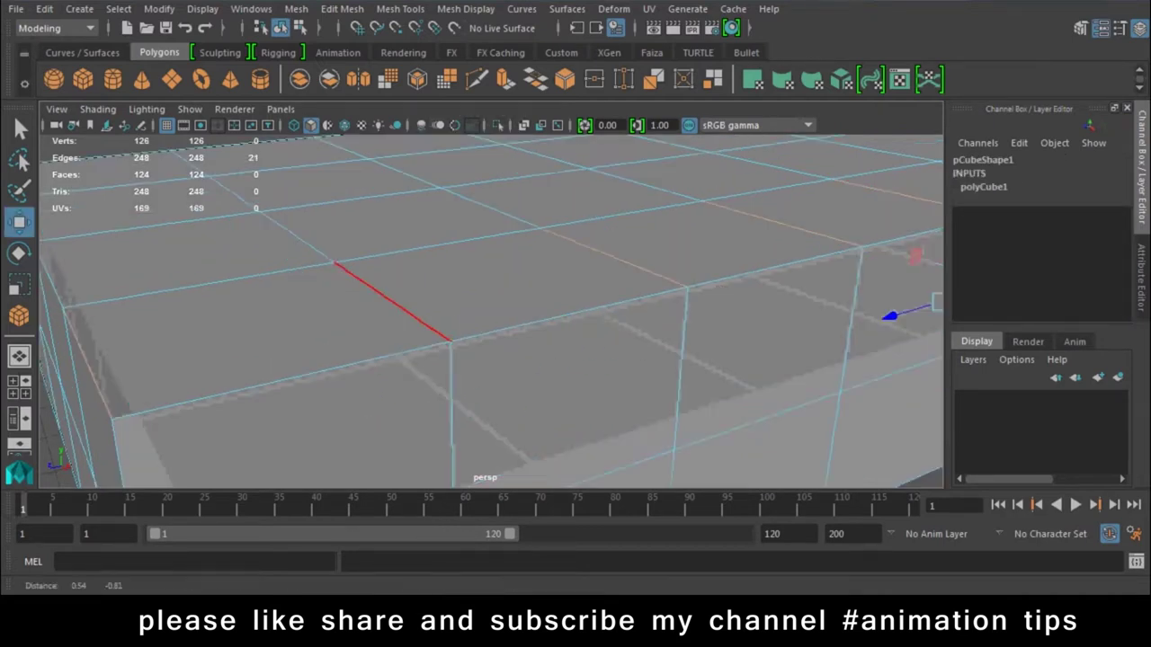
{"action": "left_click_drag", "start_coordinate": [485, 315], "coordinate": [575, 297], "text": "alt"}
{"action": "left_click", "coordinate": [543, 281]}
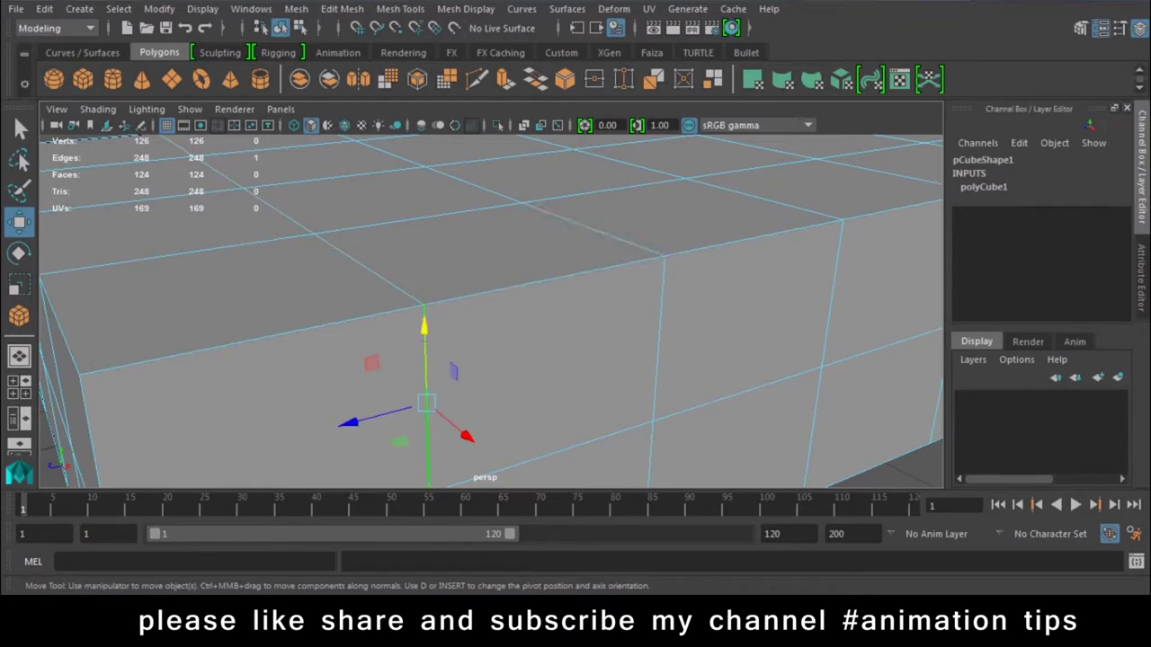
{"action": "double_click", "coordinate": [369, 269]}
{"action": "double_click", "coordinate": [594, 231], "text": "shift"}
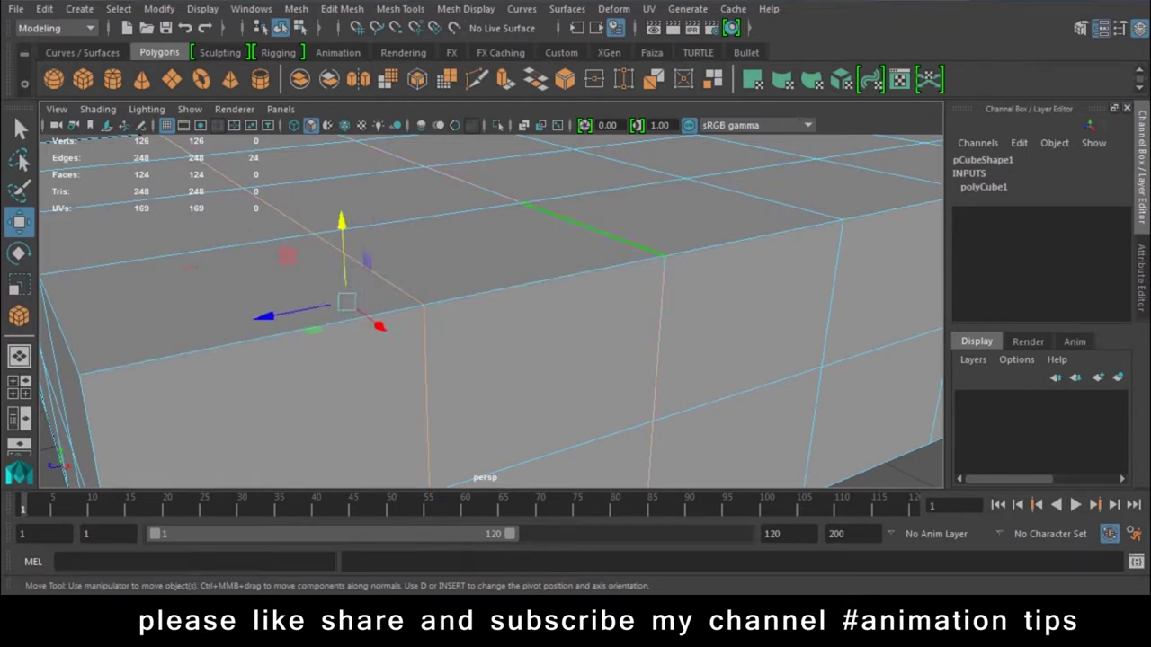
Add the remaining top and side edge loops to the selection
{"action": "left_click_drag", "start_coordinate": [593, 231], "coordinate": [503, 296], "text": "alt"}
{"action": "left_click", "coordinate": [454, 369], "text": "shift"}
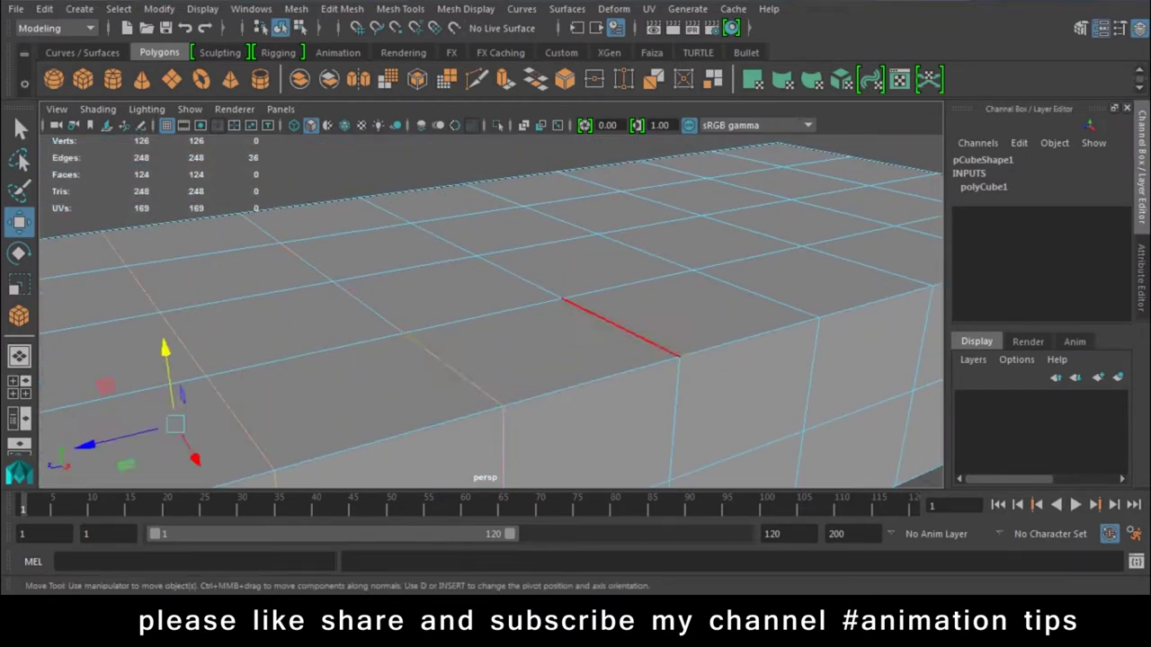
{"action": "mouse_move", "coordinate": [620, 326]}
{"action": "left_mouse_down", "text": "alt"}
{"action": "mouse_move", "coordinate": [540, 342]}
{"action": "mouse_move", "coordinate": [449, 337]}
{"action": "left_mouse_up", "text": "alt"}
{"action": "double_click", "coordinate": [495, 346], "text": "shift"}
{"action": "left_click", "coordinate": [580, 321], "text": "shift"}
{"action": "left_click", "coordinate": [688, 296], "text": "shift"}
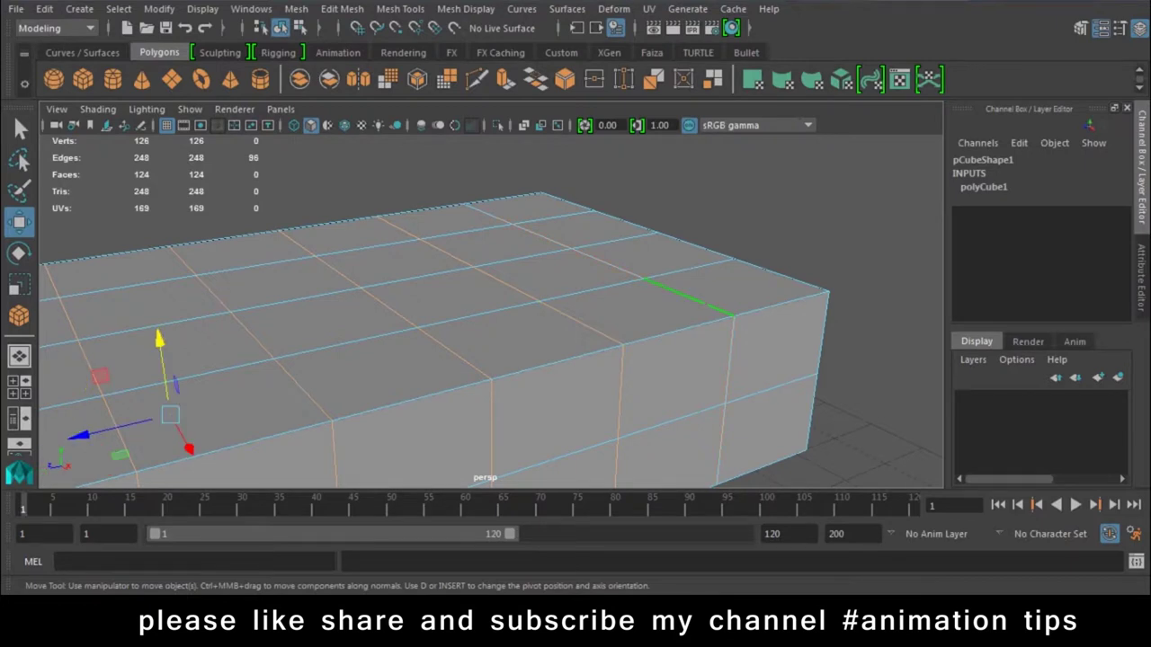
{"action": "left_click_drag", "start_coordinate": [540, 342], "coordinate": [450, 332], "text": "alt"}
{"action": "scroll", "coordinate": [490, 310], "scroll_direction": "up", "scroll_amount": 3}
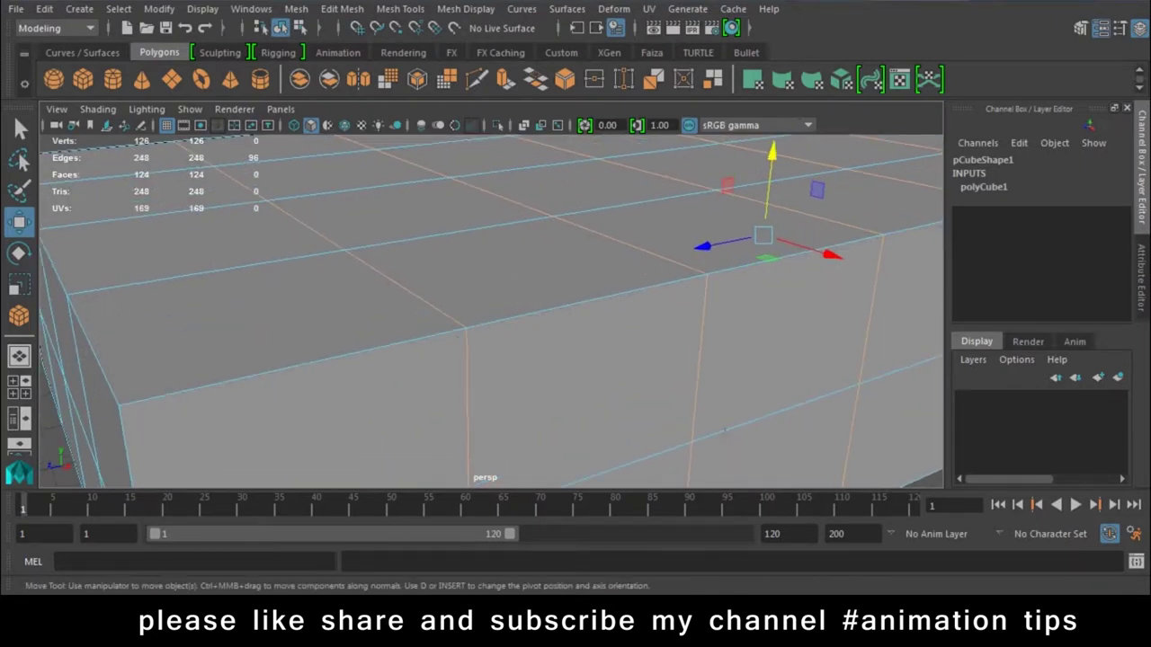
{"action": "scroll", "coordinate": [490, 311], "scroll_direction": "up", "scroll_amount": 2}
{"action": "scroll", "coordinate": [490, 310], "scroll_direction": "up", "scroll_amount": 2}
Open Edit Mesh > Bevel options and trial-bevel the edges at width 0.0582, undoing it
{"action": "left_click", "coordinate": [401, 9]}
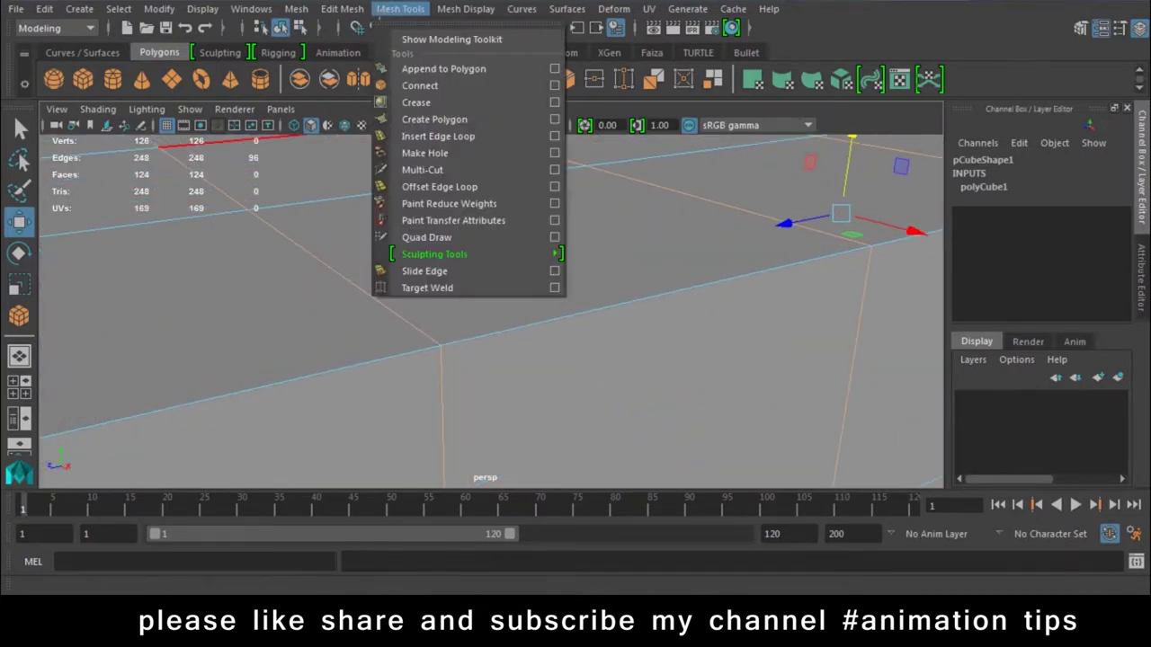
{"action": "left_click", "coordinate": [546, 66]}
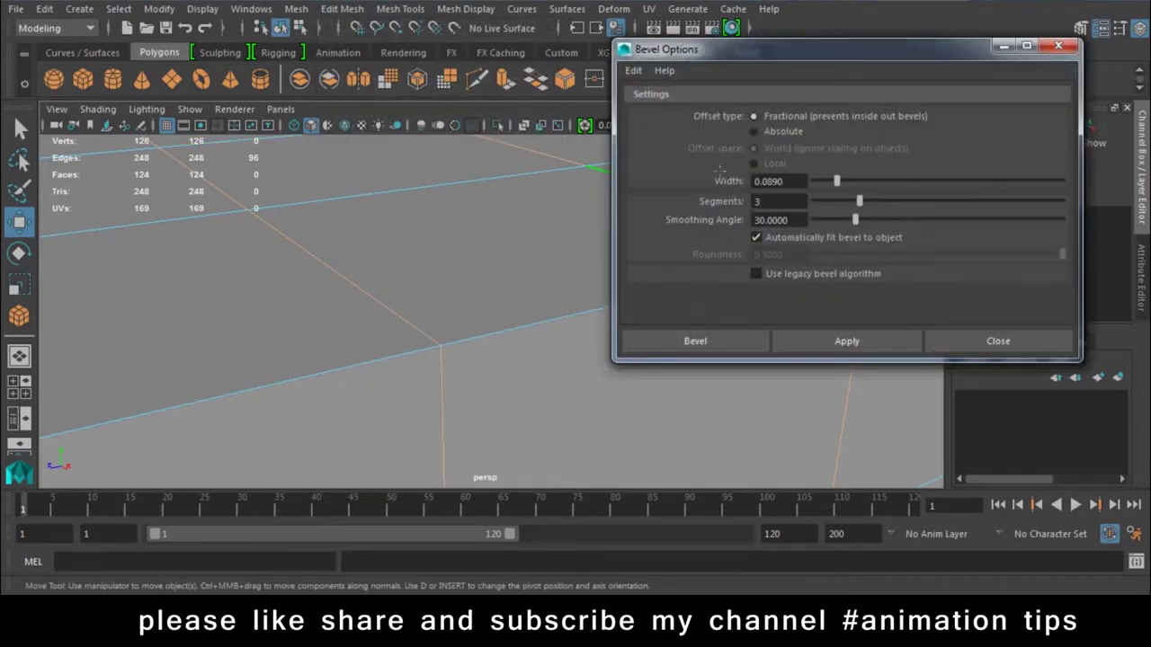
{"action": "left_click", "coordinate": [782, 348]}
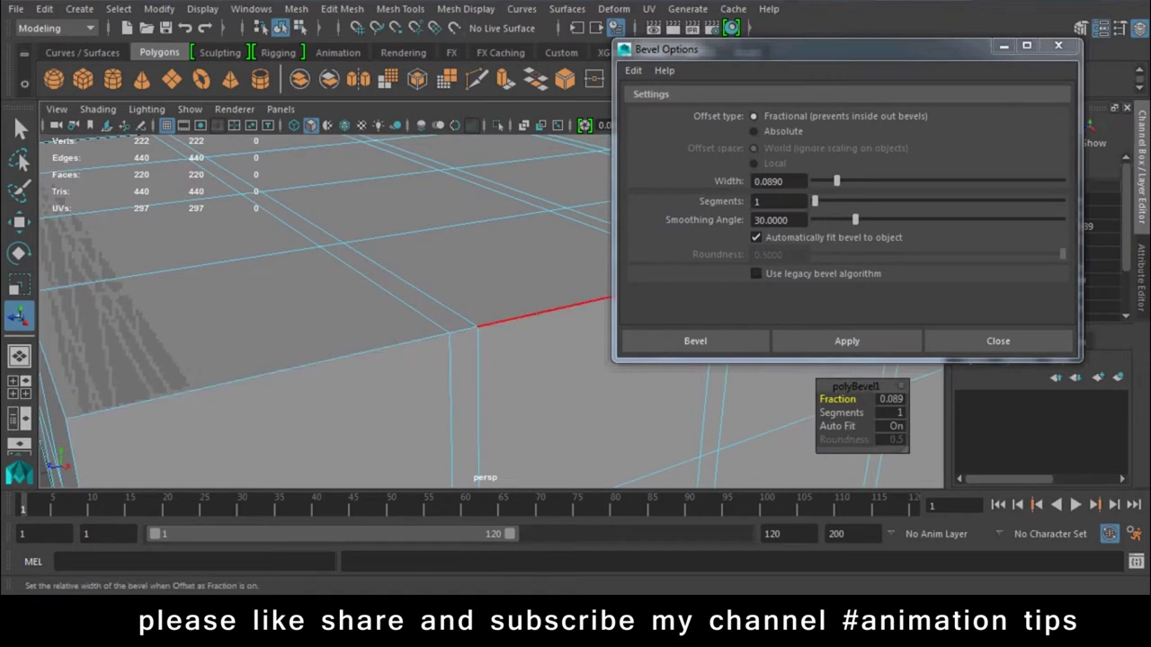
{"action": "key", "text": "ctrl+z"}
{"action": "left_click_drag", "start_coordinate": [835, 181], "coordinate": [830, 180]}
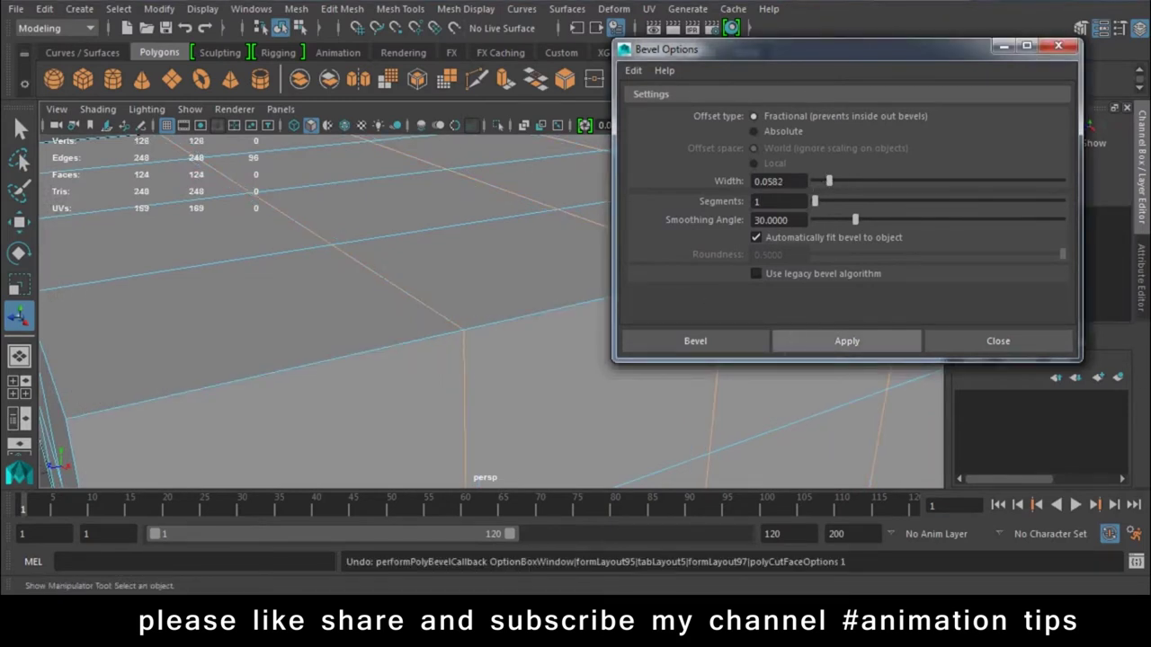
{"action": "left_click", "coordinate": [847, 341]}
{"action": "scroll", "coordinate": [381, 356], "scroll_direction": "down", "scroll_amount": 3}
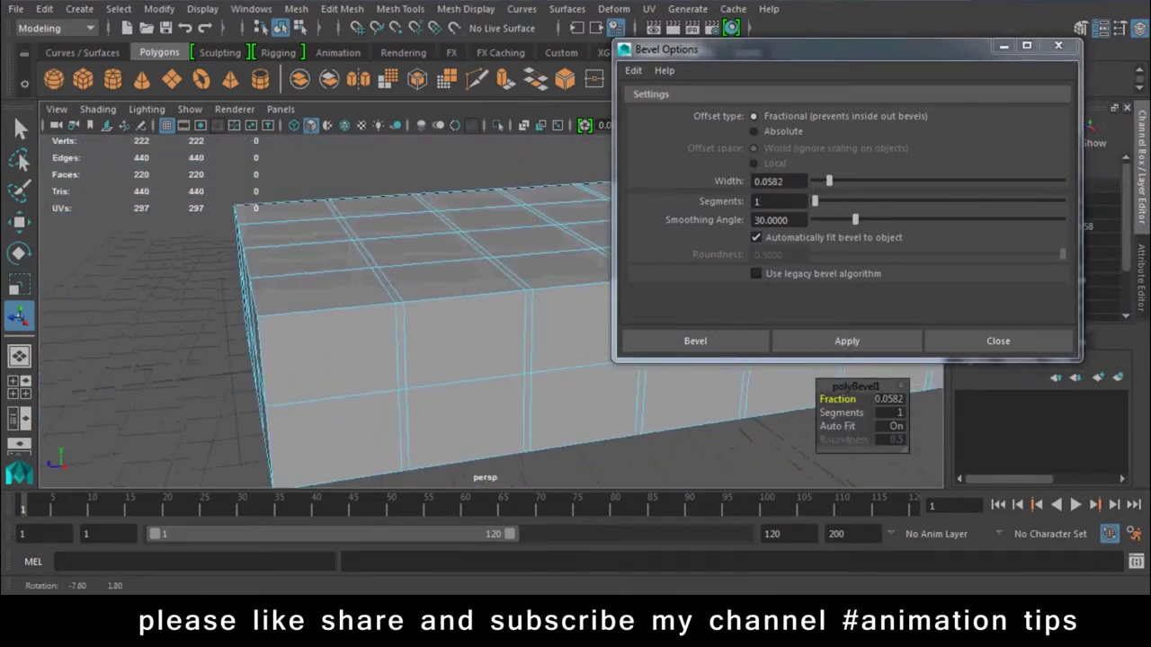
{"action": "left_click_drag", "start_coordinate": [381, 356], "coordinate": [423, 297], "text": "alt"}
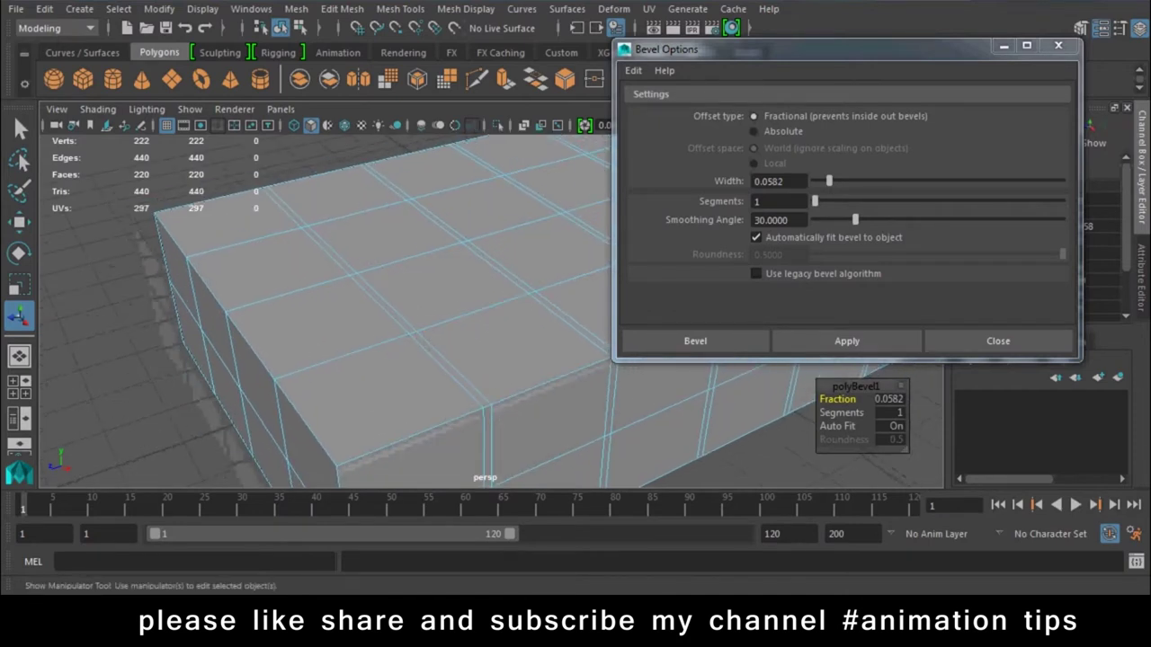
{"action": "key", "text": "ctrl+z"}
{"action": "scroll", "coordinate": [378, 341], "scroll_direction": "up", "scroll_amount": 3}
{"action": "scroll", "coordinate": [378, 342], "scroll_direction": "up", "scroll_amount": 3}
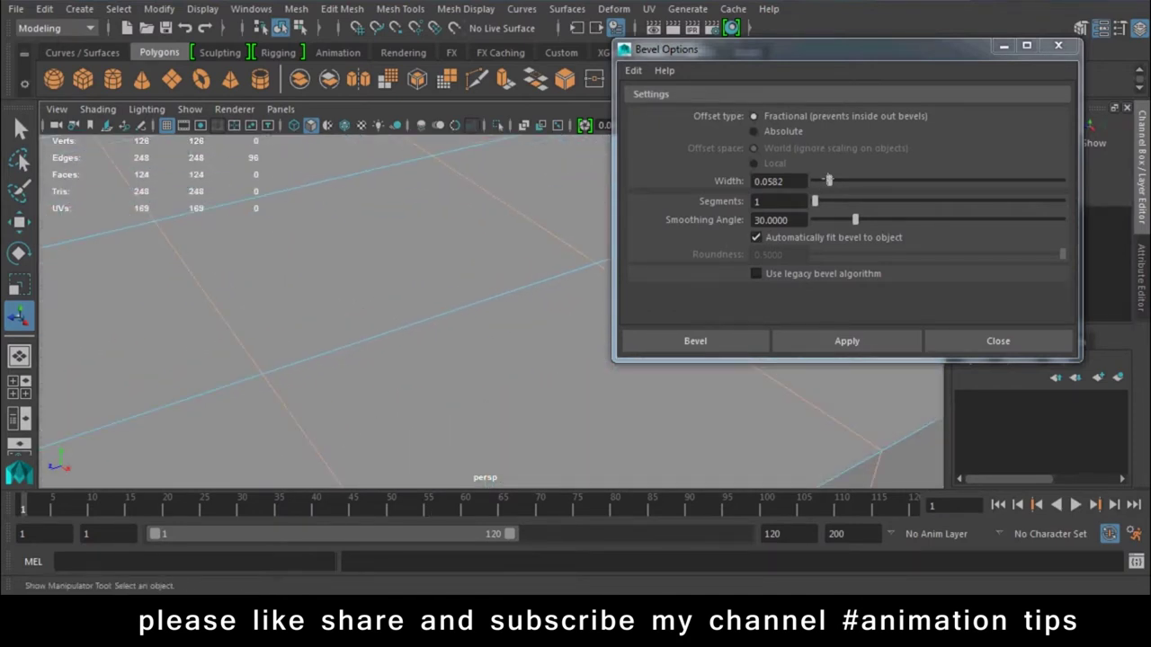
Try a 0.0445 bevel width, undo, then bevel the selected edges at 0.0240
{"action": "left_click_drag", "start_coordinate": [828, 181], "coordinate": [825, 181]}
{"action": "left_click", "coordinate": [847, 341]}
{"action": "scroll", "coordinate": [248, 311], "scroll_direction": "down", "scroll_amount": 3}
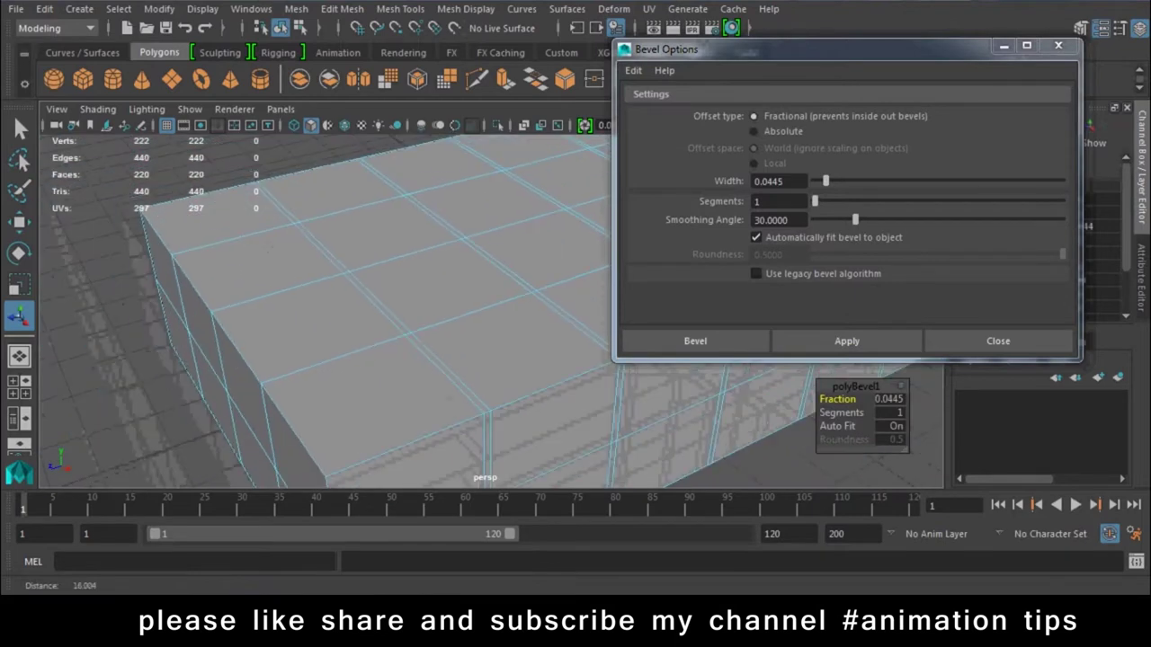
{"action": "key", "text": "ctrl+z"}
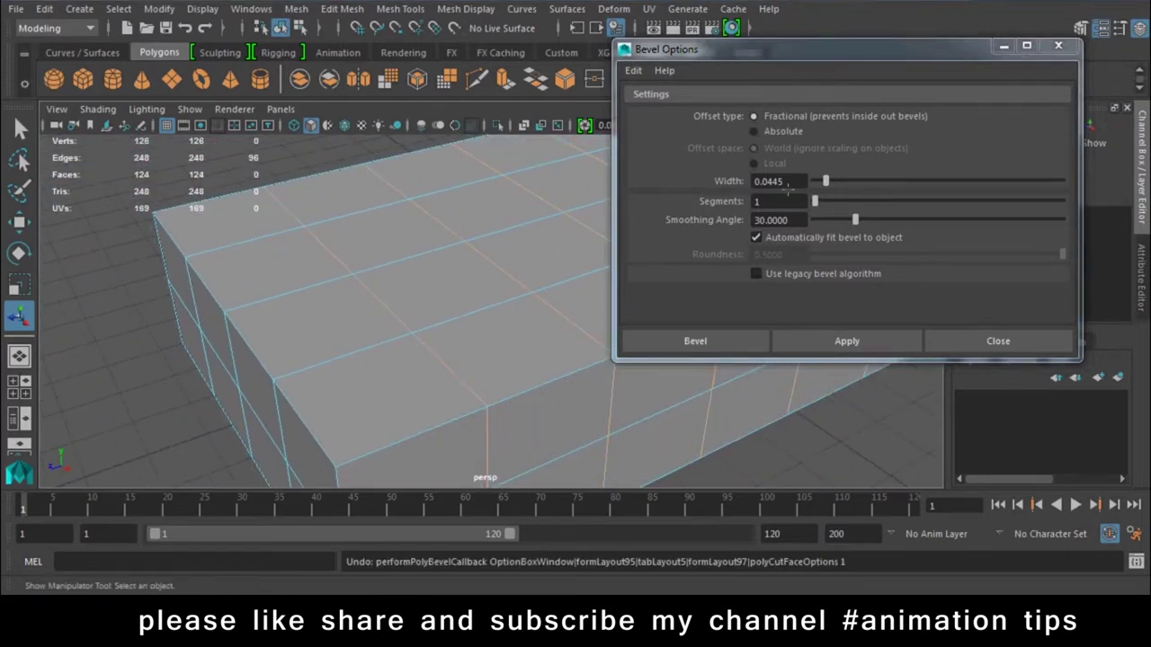
{"action": "left_click_drag", "start_coordinate": [825, 181], "coordinate": [820, 181]}
{"action": "left_click", "coordinate": [847, 340]}
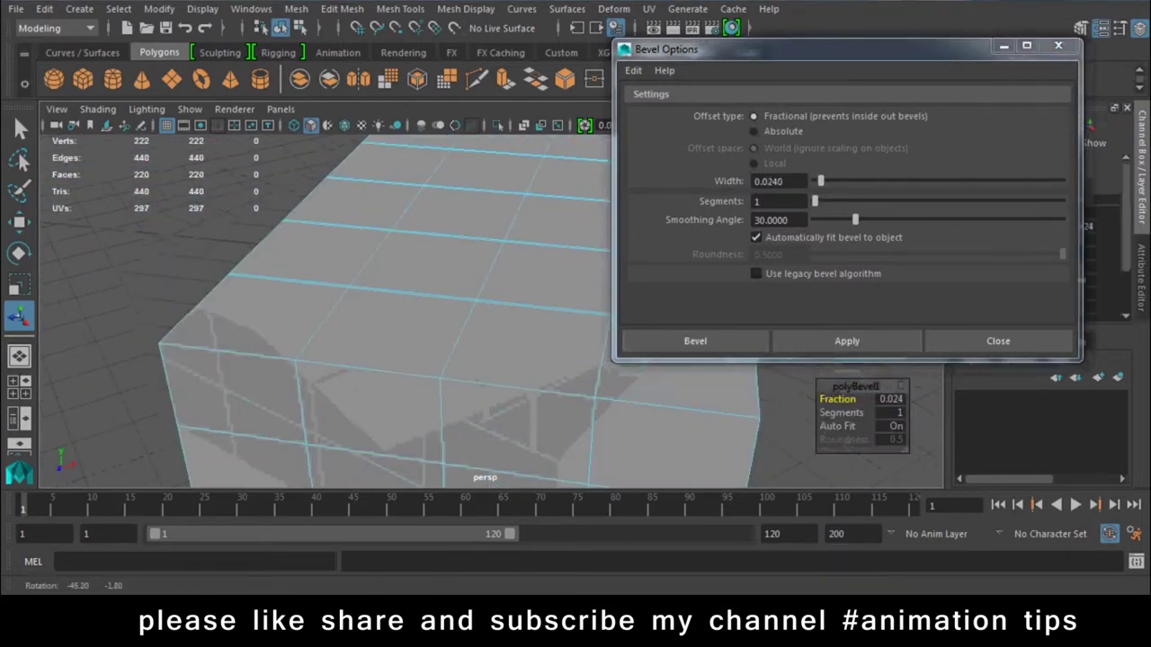
Select another grid edge loop and bevel it as well
{"action": "left_click_drag", "start_coordinate": [359, 306], "coordinate": [377, 324], "text": "alt"}
{"action": "double_click", "coordinate": [372, 331]}
{"action": "scroll", "coordinate": [359, 306], "scroll_direction": "up", "scroll_amount": 3}
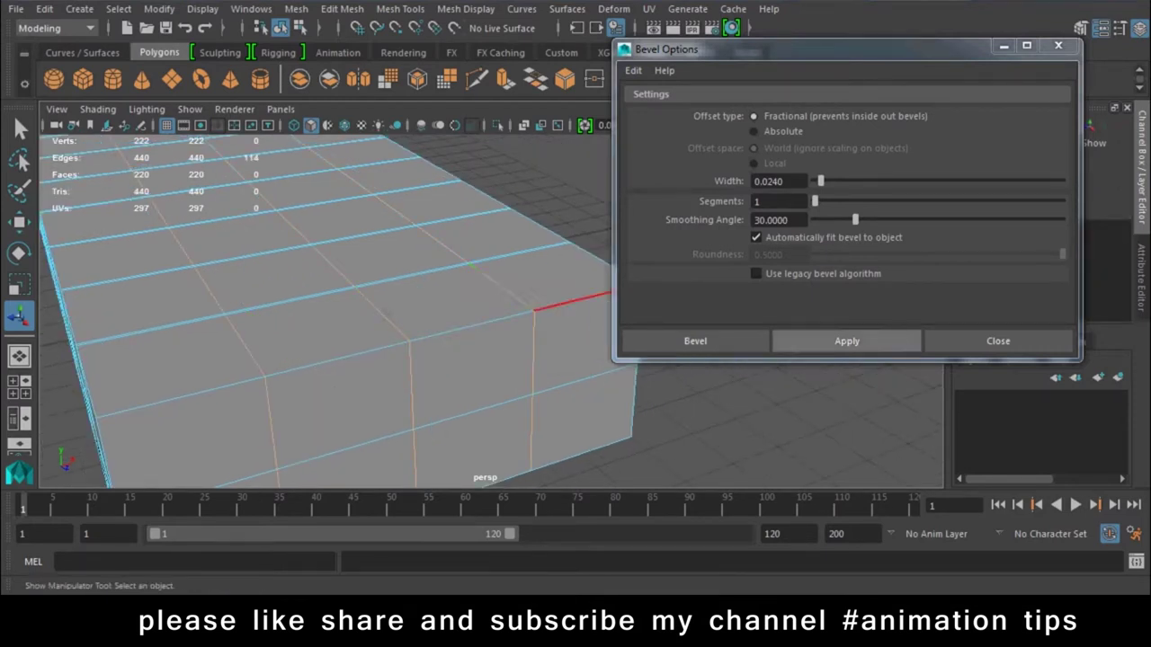
{"action": "left_click", "coordinate": [847, 341]}
Bevel the horizontal side edge loop at fraction 0.0411 and close the bevel options
{"action": "left_click_drag", "start_coordinate": [360, 315], "coordinate": [431, 288], "text": "alt"}
{"action": "double_click", "coordinate": [347, 373]}
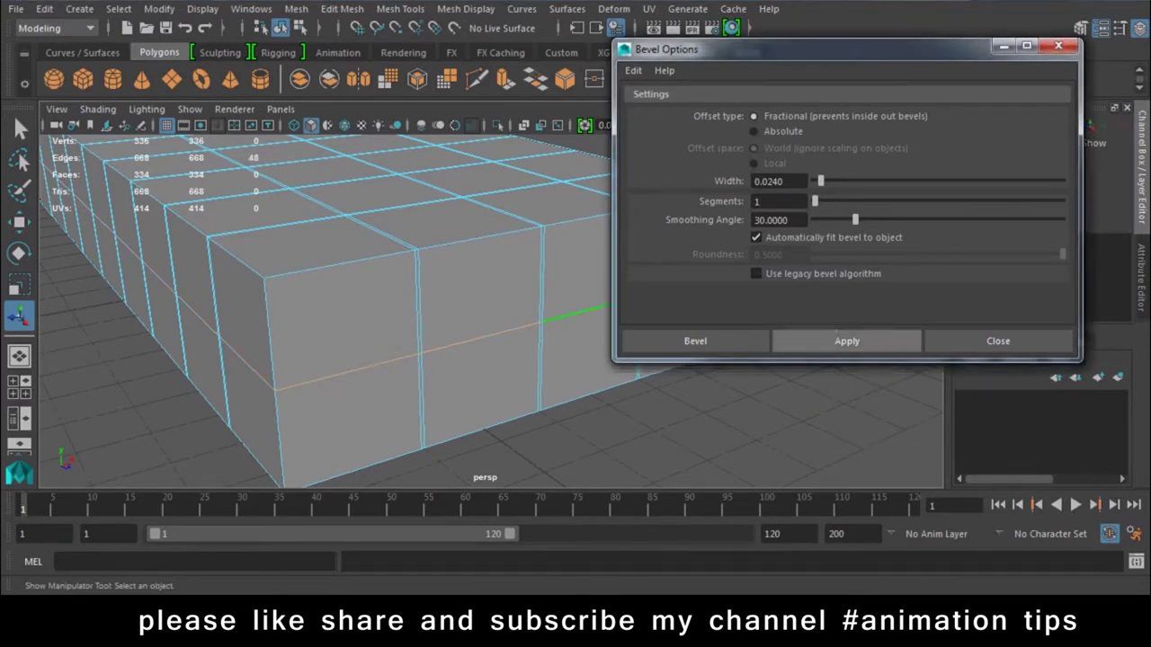
{"action": "left_click", "coordinate": [846, 341]}
{"action": "key", "text": "ctrl+z"}
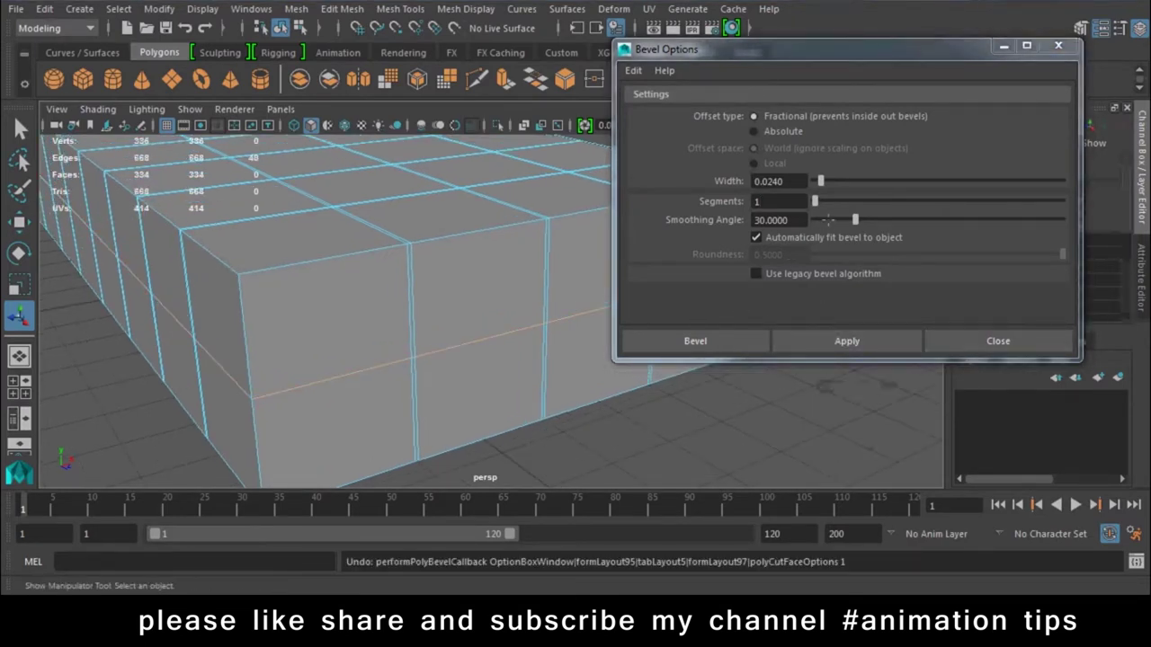
{"action": "left_click", "coordinate": [845, 342]}
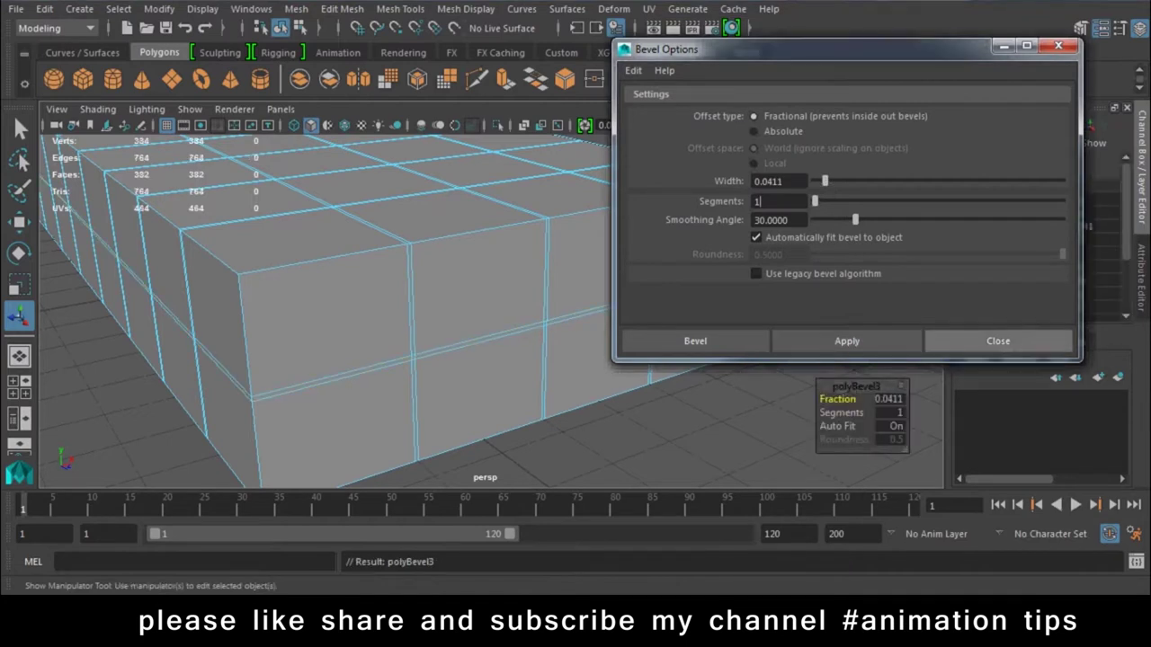
{"action": "left_click", "coordinate": [996, 342]}
{"action": "scroll", "coordinate": [504, 306], "scroll_direction": "up", "scroll_amount": 5}
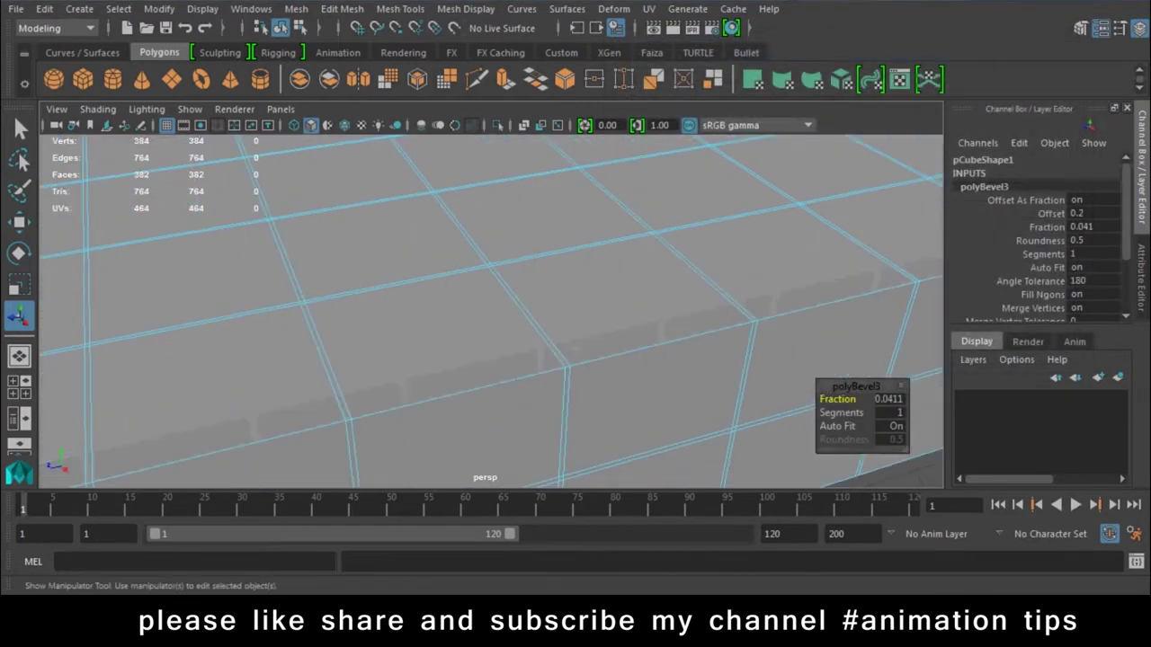
Zoom in close on the bevel grooves along the box's side and open the Mesh Tools menu
{"action": "mouse_move", "coordinate": [503, 207]}
{"action": "left_mouse_down", "text": "alt"}
{"action": "mouse_move", "coordinate": [467, 378]}
{"action": "mouse_move", "coordinate": [540, 342]}
{"action": "mouse_move", "coordinate": [513, 296]}
{"action": "mouse_move", "coordinate": [572, 417]}
{"action": "mouse_move", "coordinate": [670, 412]}
{"action": "left_mouse_up", "text": "alt"}
{"action": "scroll", "coordinate": [546, 365], "scroll_direction": "down", "scroll_amount": 3}
{"action": "scroll", "coordinate": [547, 365], "scroll_direction": "down", "scroll_amount": 5}
{"action": "scroll", "coordinate": [513, 297], "scroll_direction": "up", "scroll_amount": 4}
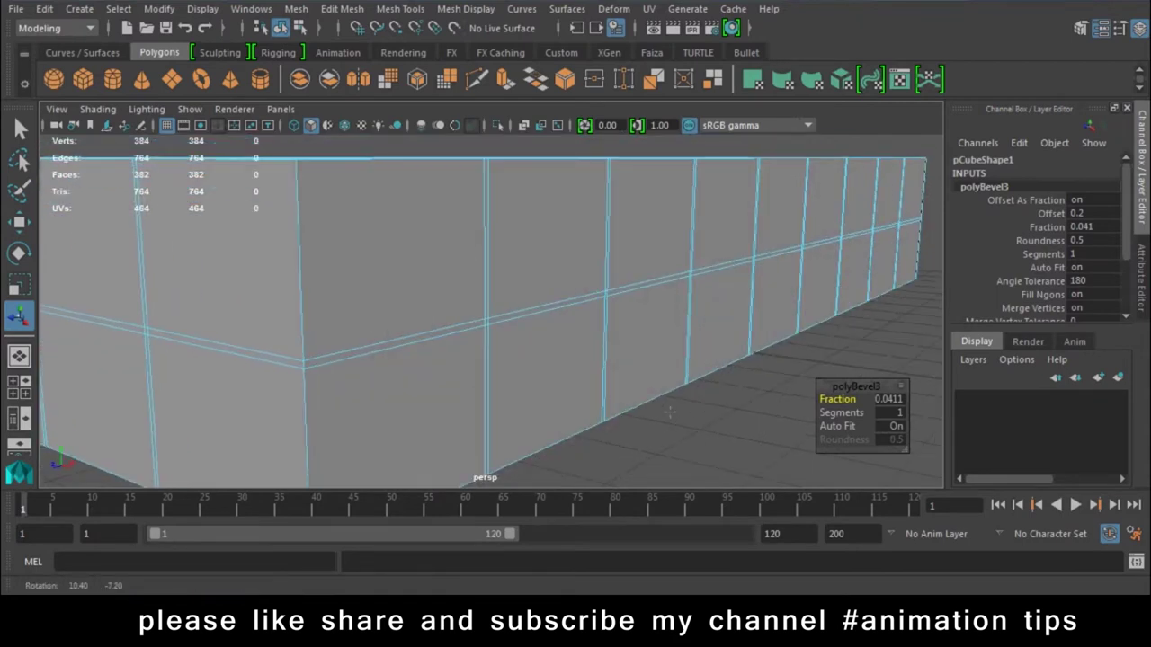
{"action": "scroll", "coordinate": [670, 412], "scroll_direction": "up", "scroll_amount": 2}
{"action": "scroll", "coordinate": [670, 412], "scroll_direction": "up", "scroll_amount": 2}
{"action": "scroll", "coordinate": [669, 412], "scroll_direction": "up", "scroll_amount": 2}
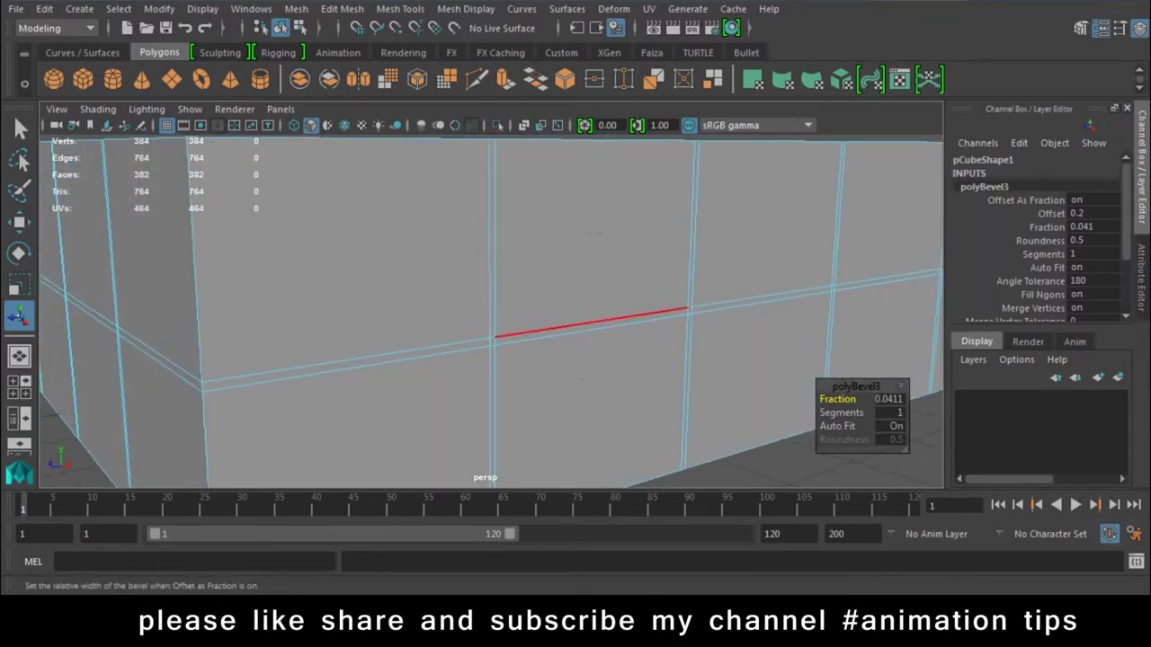
{"action": "left_click", "coordinate": [400, 8]}
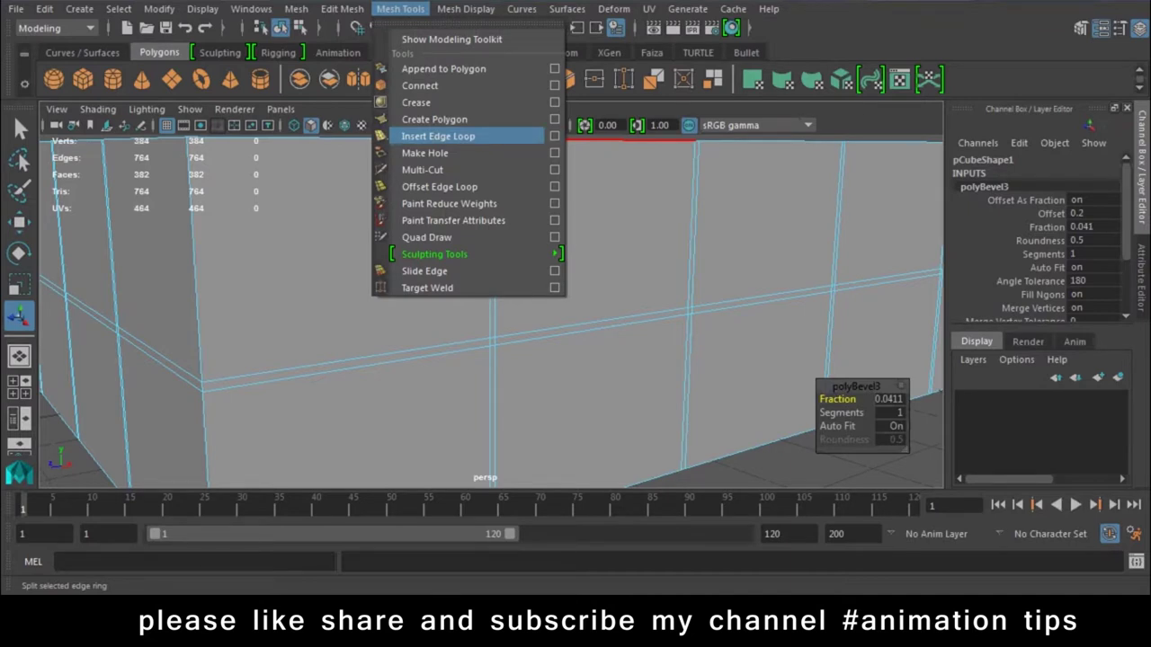
Set the Insert Edge Loop Tool to multiple loops with count 6 and insert six loops
{"action": "left_click", "coordinate": [554, 135]}
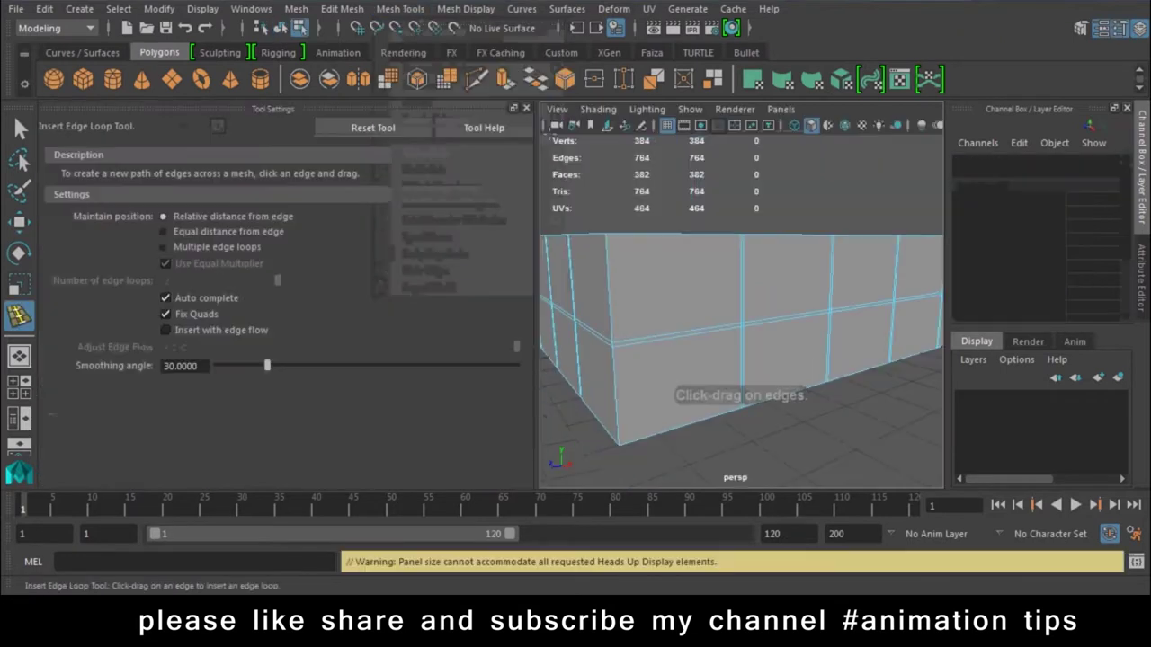
{"action": "left_click", "coordinate": [163, 247]}
{"action": "double_click", "coordinate": [167, 281]}
{"action": "type", "text": "6"}
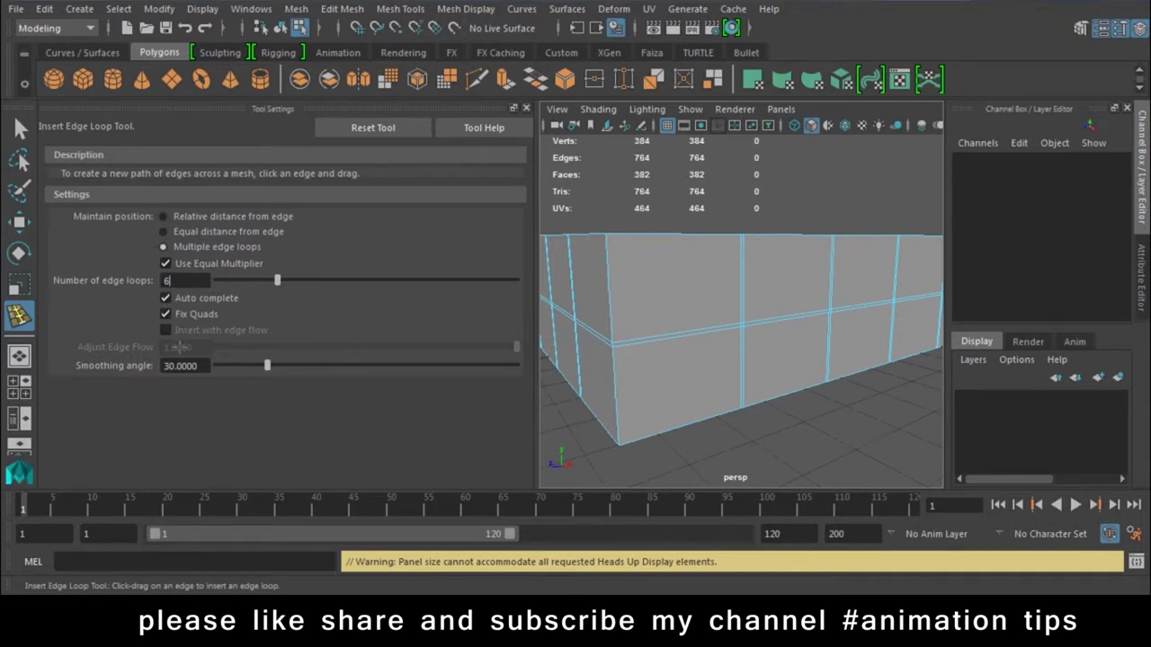
{"action": "key", "text": "Return"}
{"action": "left_click", "coordinate": [681, 332]}
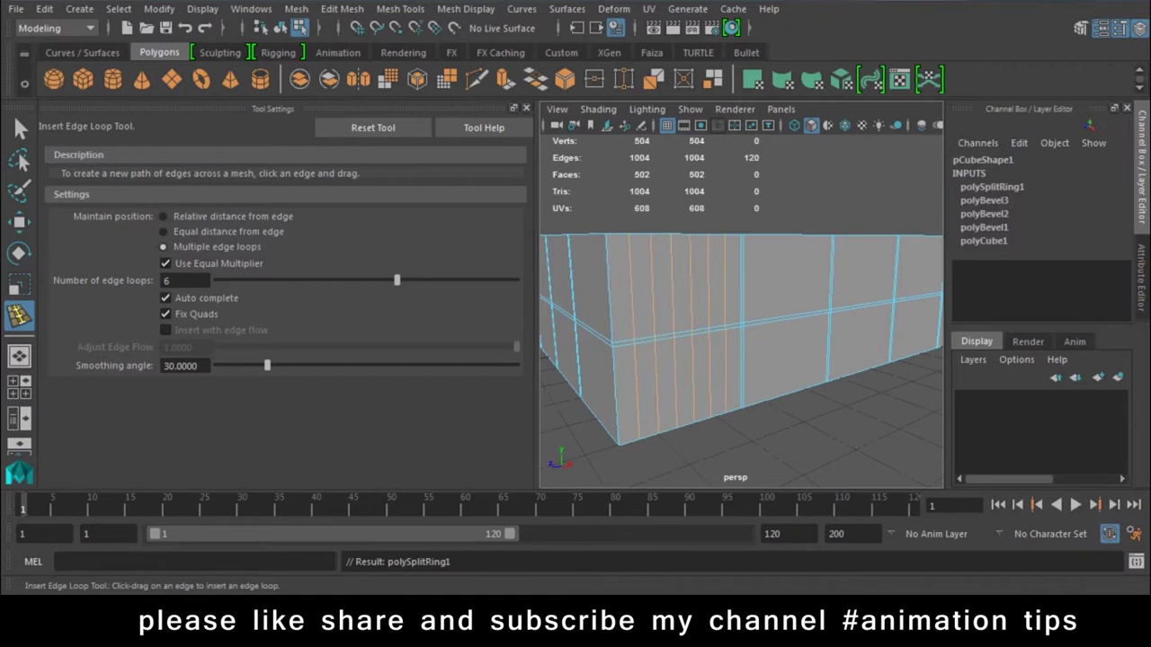
{"action": "left_click_drag", "start_coordinate": [682, 332], "coordinate": [737, 341], "text": "alt"}
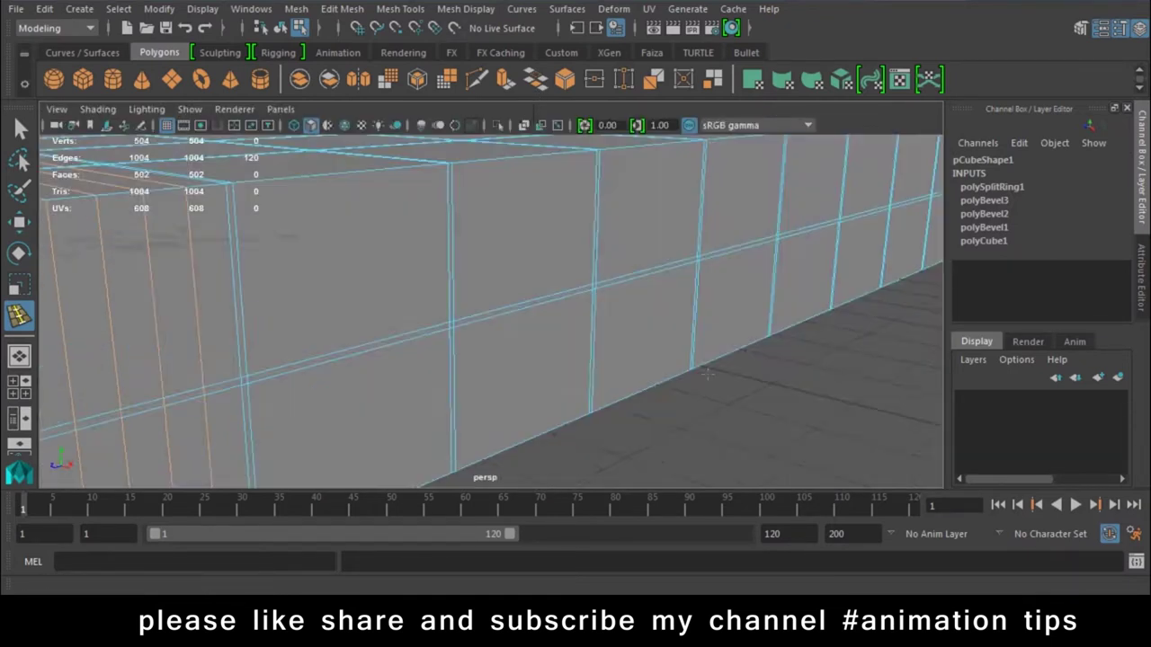
{"action": "left_click", "coordinate": [526, 107]}
Insert several more sets of edge loops along the box's length and sides
{"action": "scroll", "coordinate": [401, 372], "scroll_direction": "down", "scroll_amount": 3}
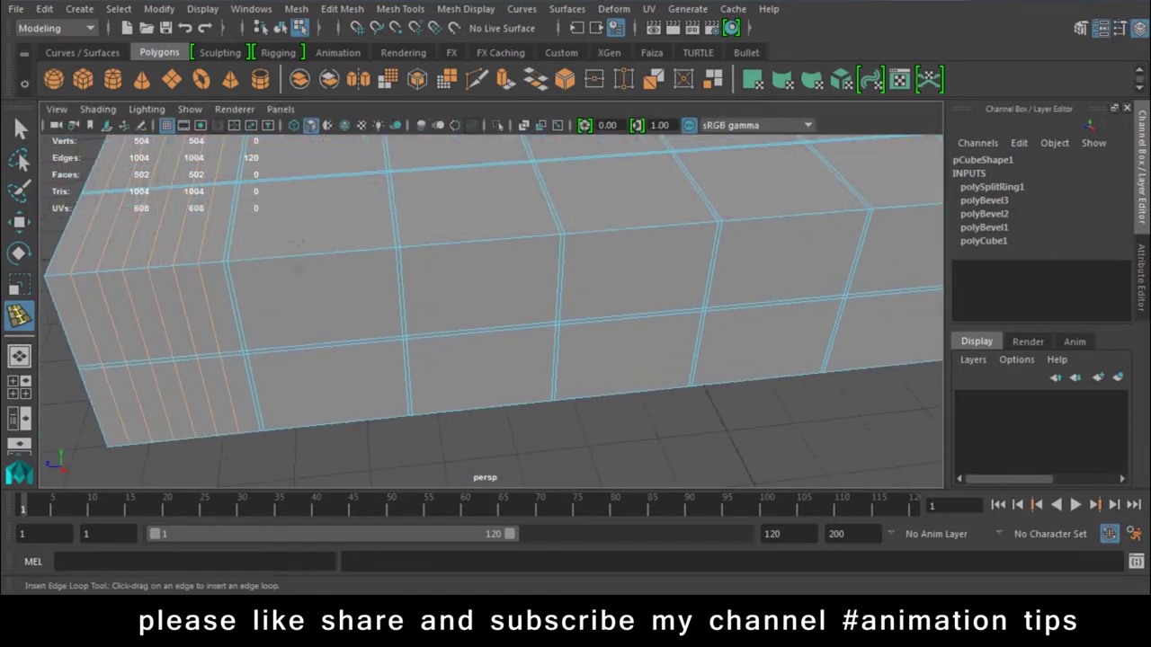
{"action": "left_click", "coordinate": [468, 328]}
{"action": "left_click", "coordinate": [225, 297]}
{"action": "left_click", "coordinate": [225, 296]}
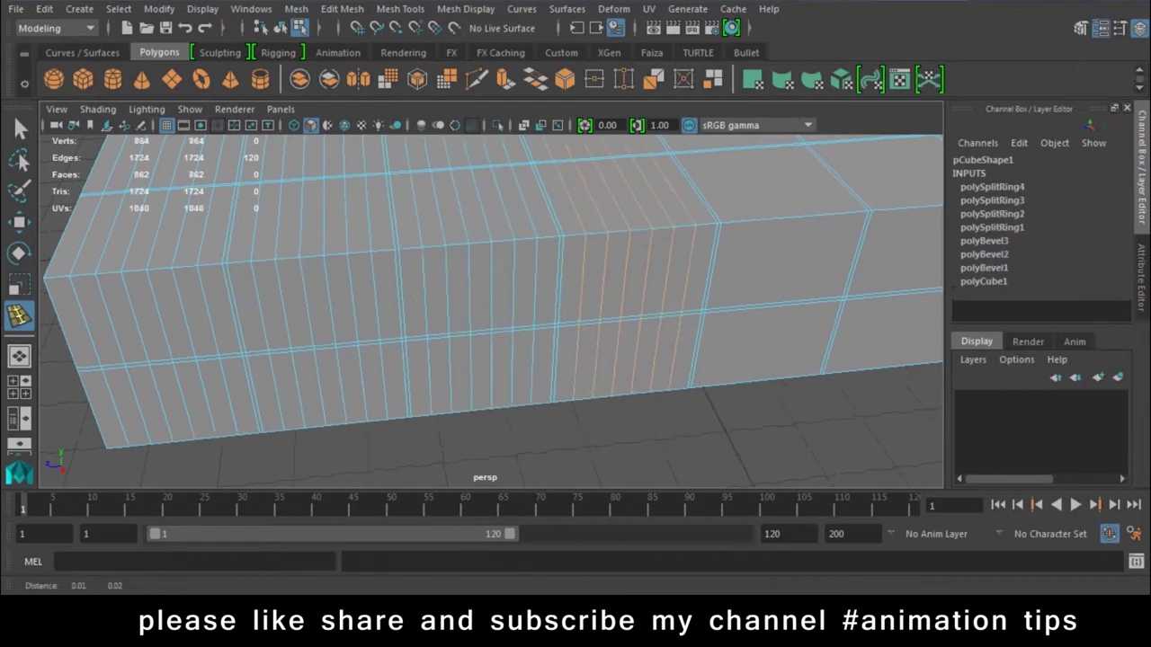
{"action": "scroll", "coordinate": [486, 315], "scroll_direction": "up", "scroll_amount": 3}
{"action": "left_click", "coordinate": [576, 390]}
{"action": "left_click", "coordinate": [575, 390]}
{"action": "scroll", "coordinate": [575, 391], "scroll_direction": "down", "scroll_amount": 2}
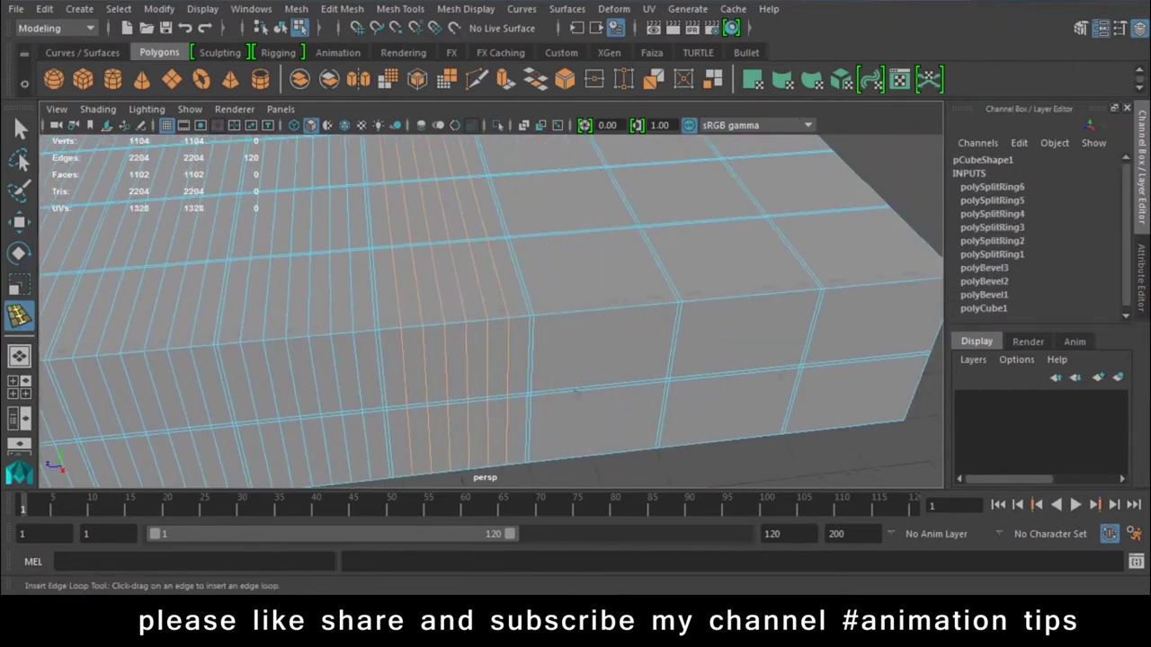
{"action": "left_click", "coordinate": [648, 310]}
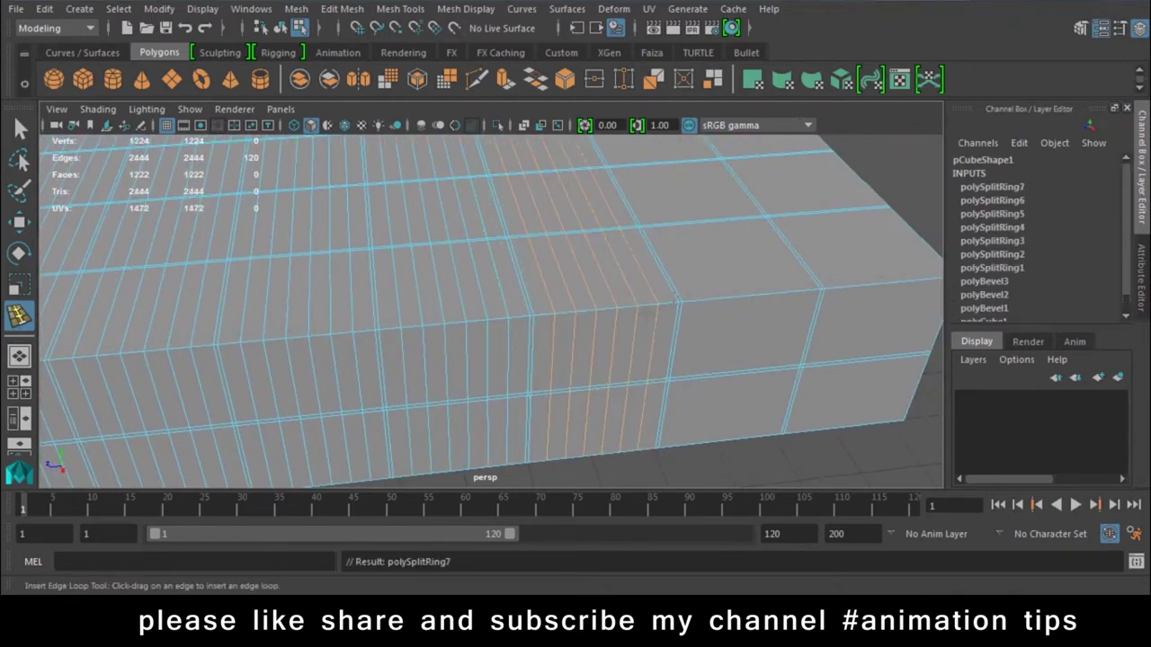
{"action": "left_click", "coordinate": [890, 291]}
{"action": "mouse_move", "coordinate": [890, 290]}
{"action": "left_mouse_down", "text": "alt"}
{"action": "mouse_move", "coordinate": [663, 280]}
{"action": "mouse_move", "coordinate": [530, 297]}
{"action": "left_mouse_up", "text": "alt"}
Add the final batches of loops across the box top, forming a dense 14924-edge grid
{"action": "left_click", "coordinate": [629, 286]}
{"action": "left_click", "coordinate": [629, 347]}
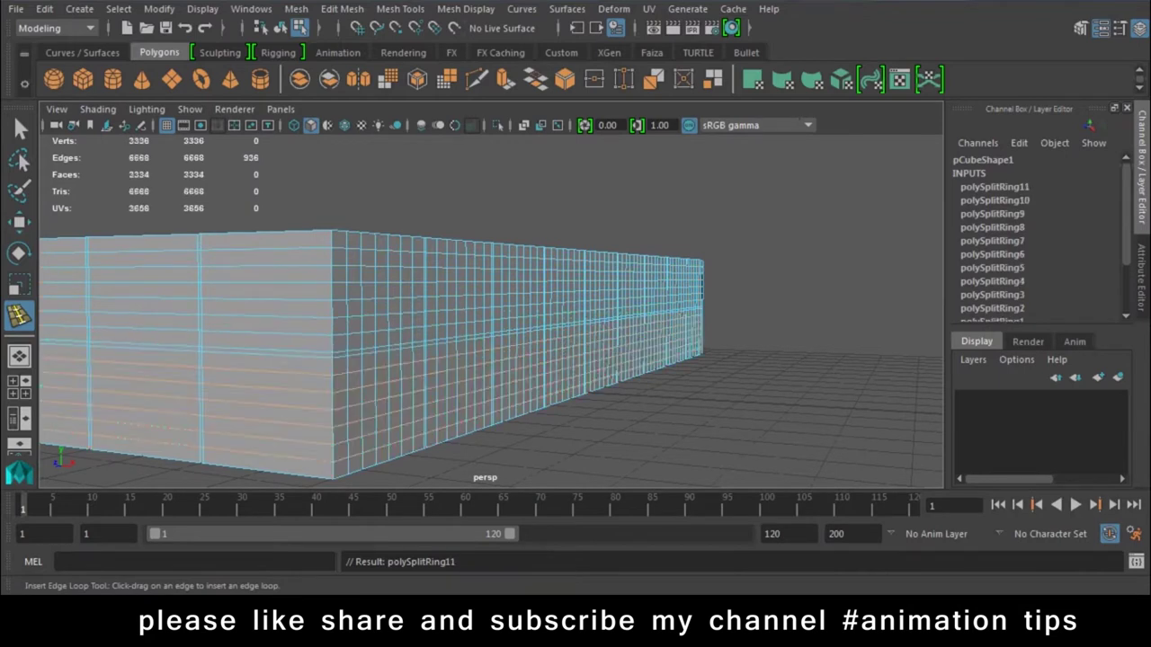
{"action": "left_click_drag", "start_coordinate": [629, 346], "coordinate": [440, 299], "text": "alt"}
{"action": "left_click_drag", "start_coordinate": [432, 395], "coordinate": [535, 406]}
{"action": "left_click_drag", "start_coordinate": [621, 360], "coordinate": [625, 359]}
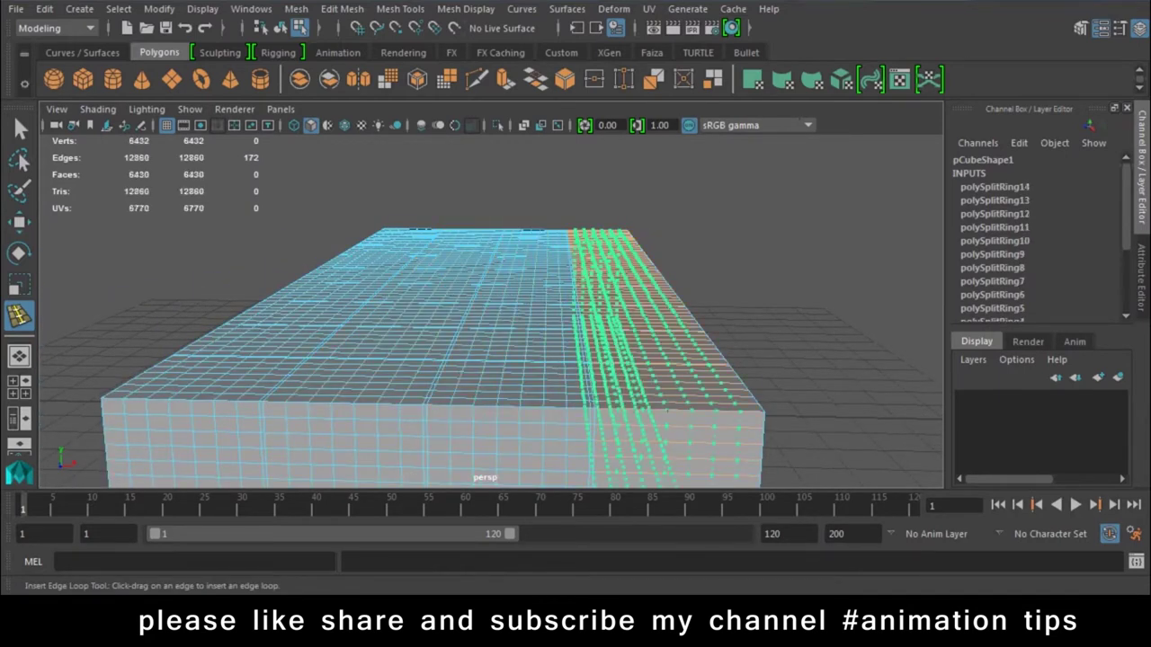
{"action": "key", "text": "w"}
{"action": "left_click_drag", "start_coordinate": [778, 363], "coordinate": [622, 406], "text": "alt"}
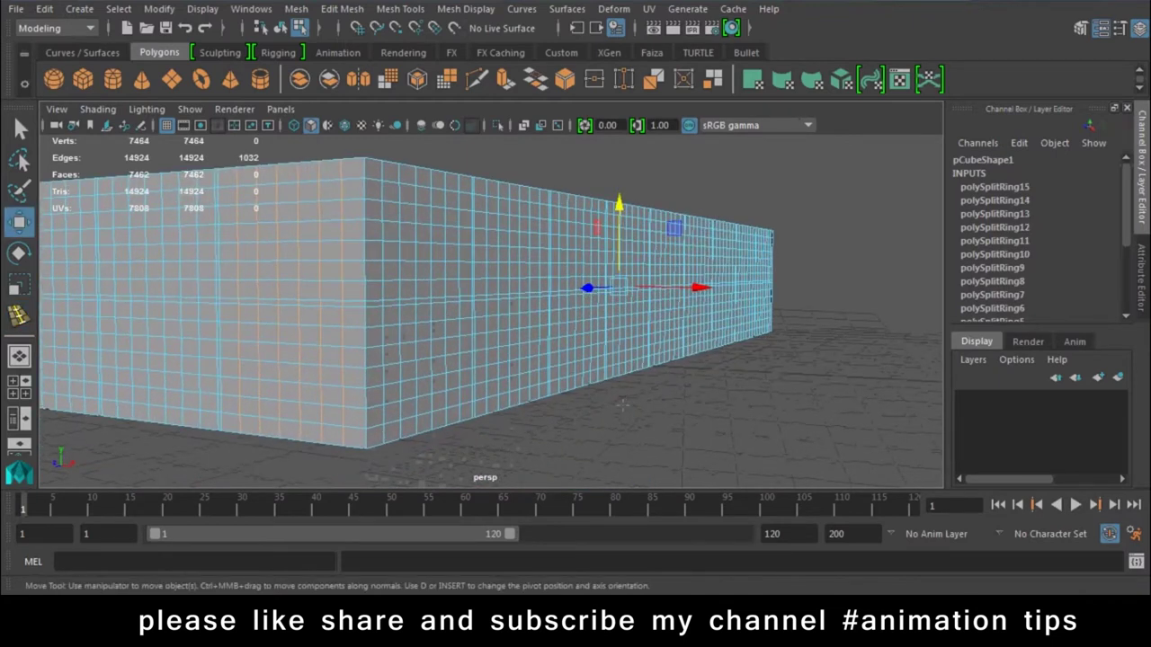
Switch the gridded box to face mode, pick one side face, and show Move Tool settings
{"action": "left_click", "coordinate": [622, 406]}
{"action": "right_click_drag", "start_coordinate": [544, 180], "coordinate": [472, 169]}
{"action": "left_click_drag", "start_coordinate": [472, 169], "coordinate": [481, 153], "text": "alt"}
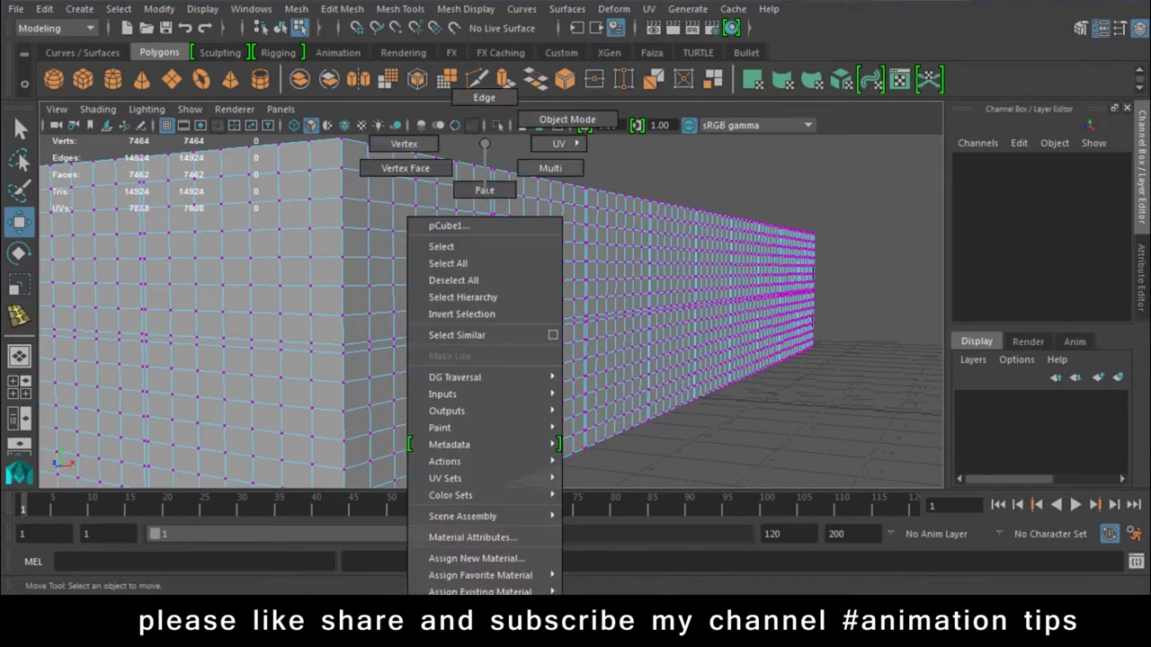
{"action": "right_click_drag", "start_coordinate": [481, 151], "coordinate": [480, 189]}
{"action": "left_click", "coordinate": [425, 245]}
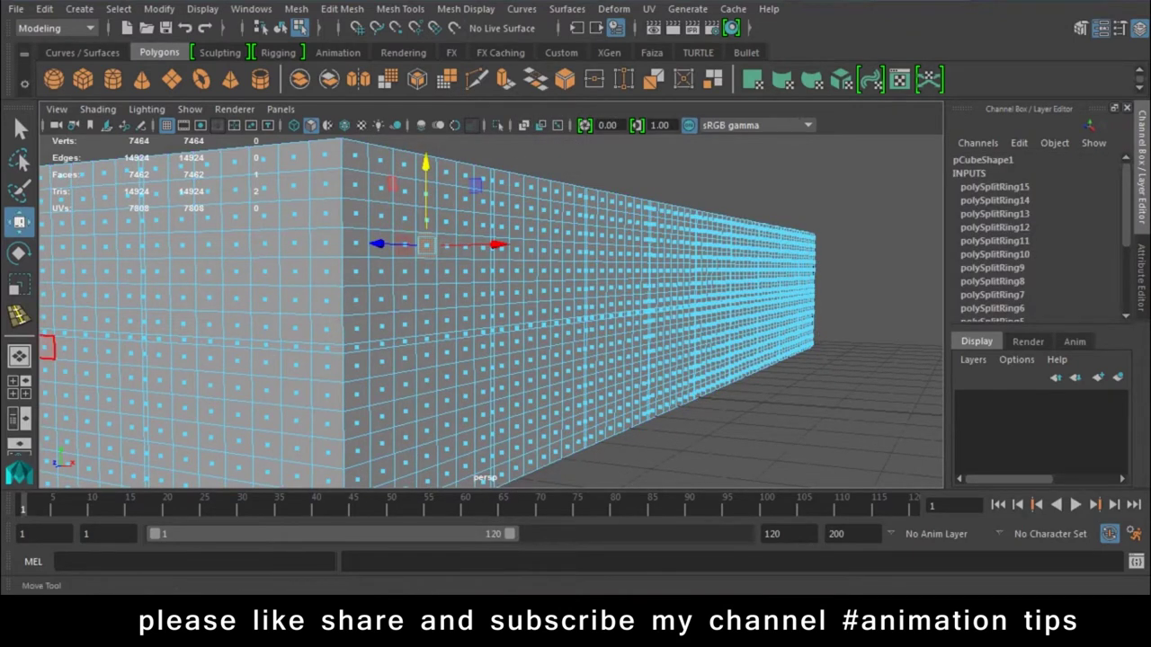
{"action": "double_click", "coordinate": [19, 221]}
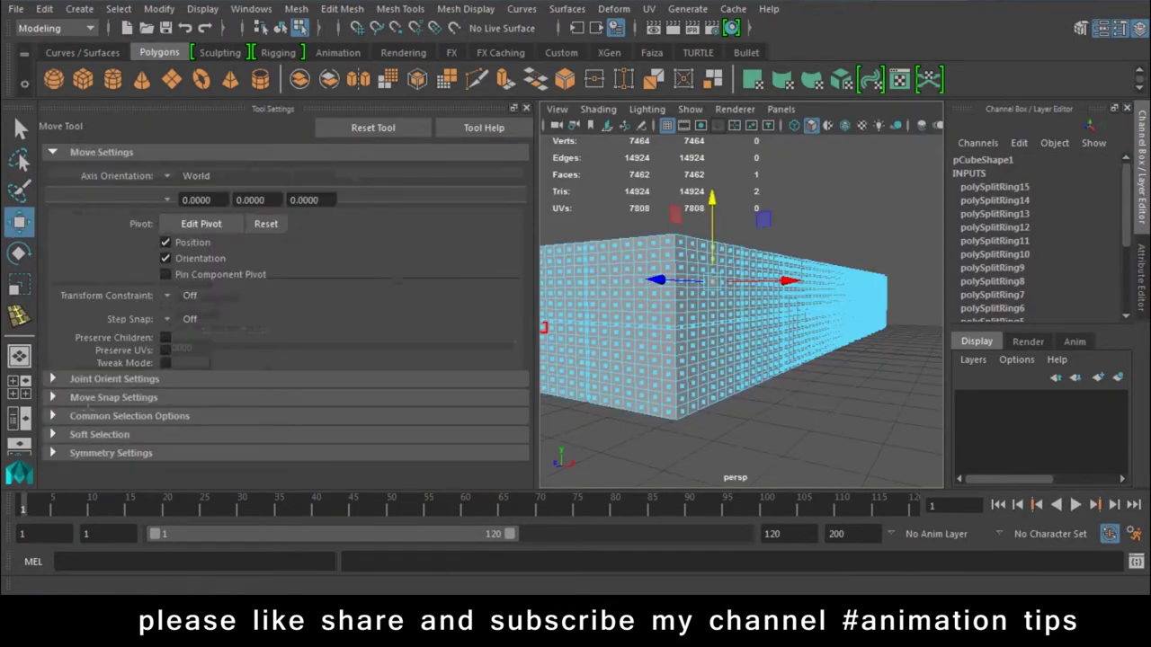
Turn on Soft Select with falloff radius 1.00, test-move a face, undo, and close settings
{"action": "left_click", "coordinate": [99, 434]}
{"action": "left_click", "coordinate": [162, 455]}
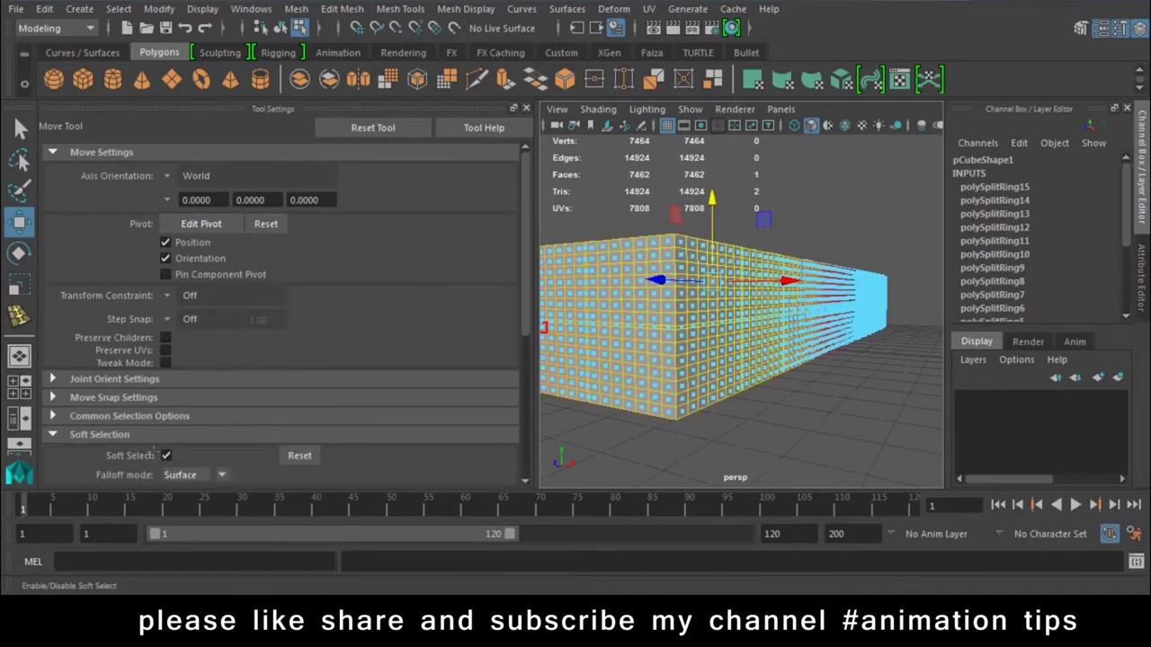
{"action": "scroll", "coordinate": [185, 397], "scroll_direction": "down", "scroll_amount": 2}
{"action": "scroll", "coordinate": [175, 400], "scroll_direction": "down", "scroll_amount": 1}
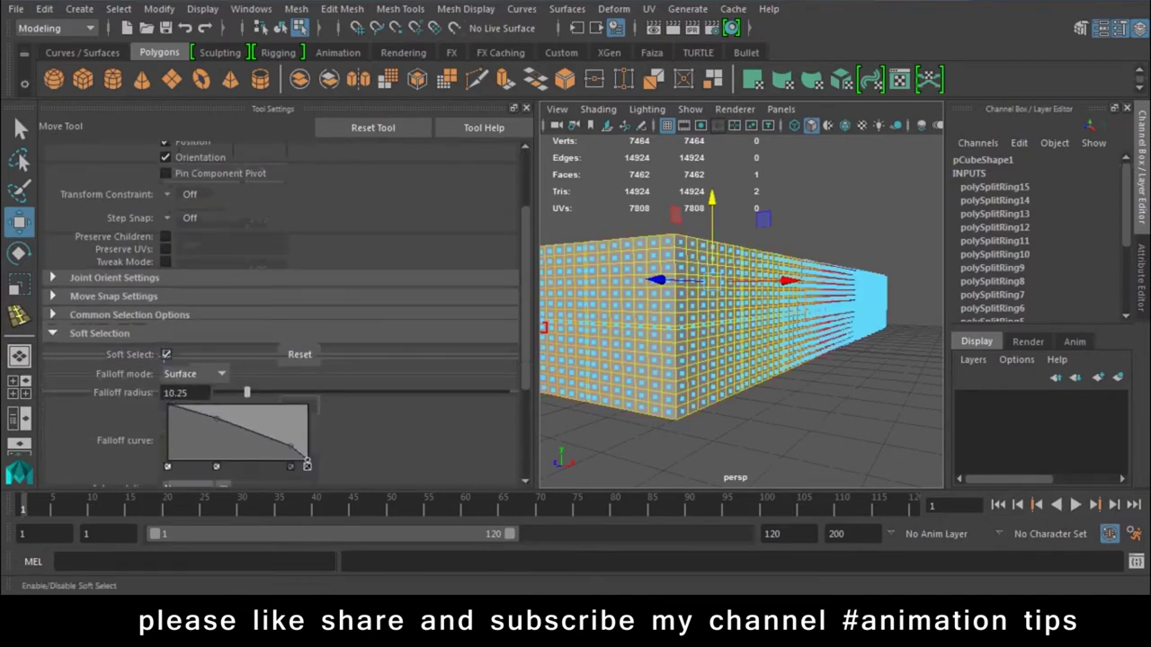
{"action": "type", "text": "1"}
{"action": "key", "text": "Return"}
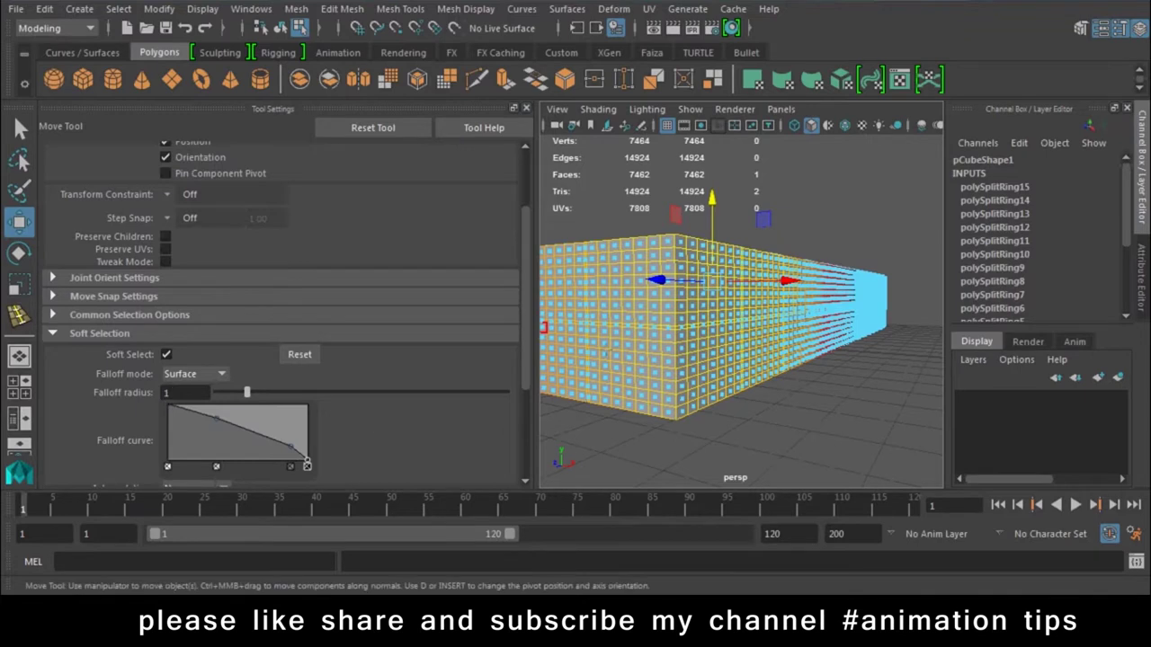
{"action": "scroll", "coordinate": [742, 296], "scroll_direction": "up", "scroll_amount": 5}
{"action": "mouse_move", "coordinate": [845, 283]}
{"action": "left_mouse_down"}
{"action": "mouse_move", "coordinate": [858, 283]}
{"action": "mouse_move", "coordinate": [831, 282]}
{"action": "mouse_move", "coordinate": [854, 283]}
{"action": "left_mouse_up"}
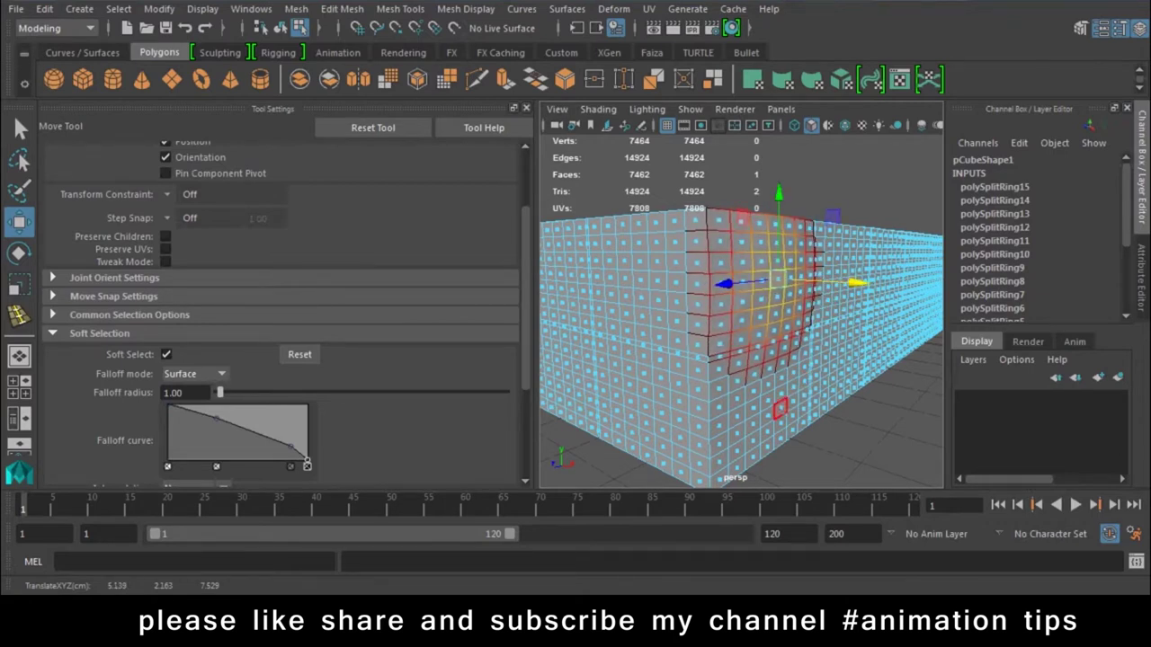
{"action": "left_click", "coordinate": [765, 401]}
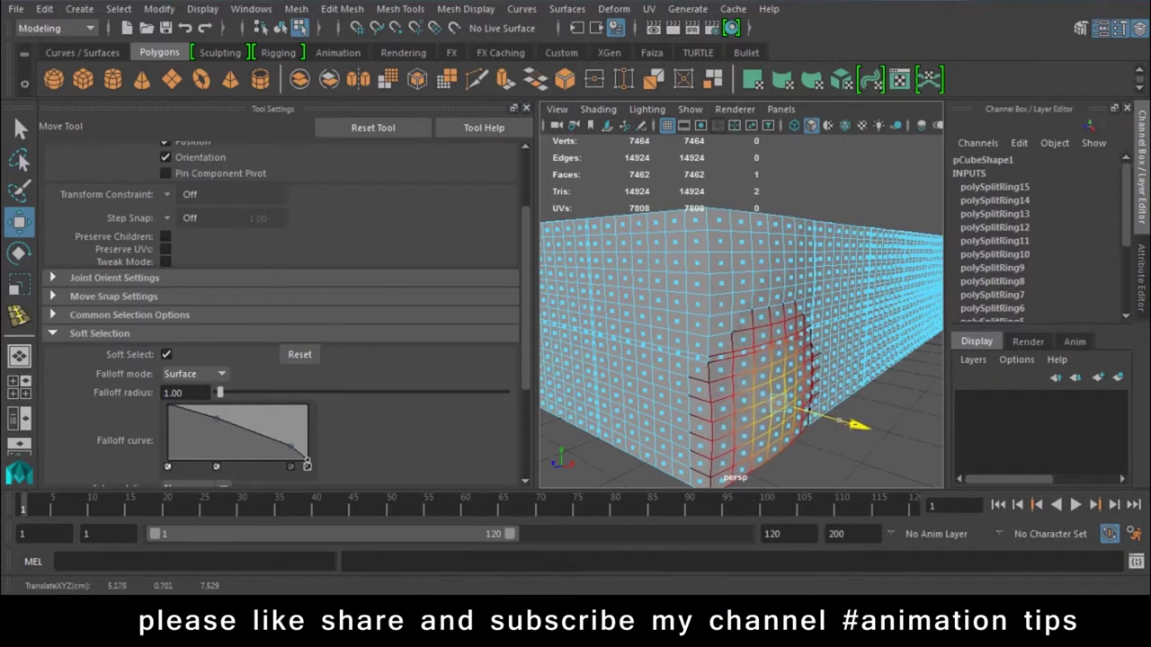
{"action": "left_click_drag", "start_coordinate": [755, 388], "coordinate": [812, 389], "text": "alt"}
{"action": "key", "text": "ctrl+z"}
{"action": "key", "text": "ctrl+z"}
{"action": "left_click", "coordinate": [526, 107]}
Turn soft select off and pick several scattered faces on the box's side wall
{"action": "left_click_drag", "start_coordinate": [503, 386], "coordinate": [411, 385], "text": "alt"}
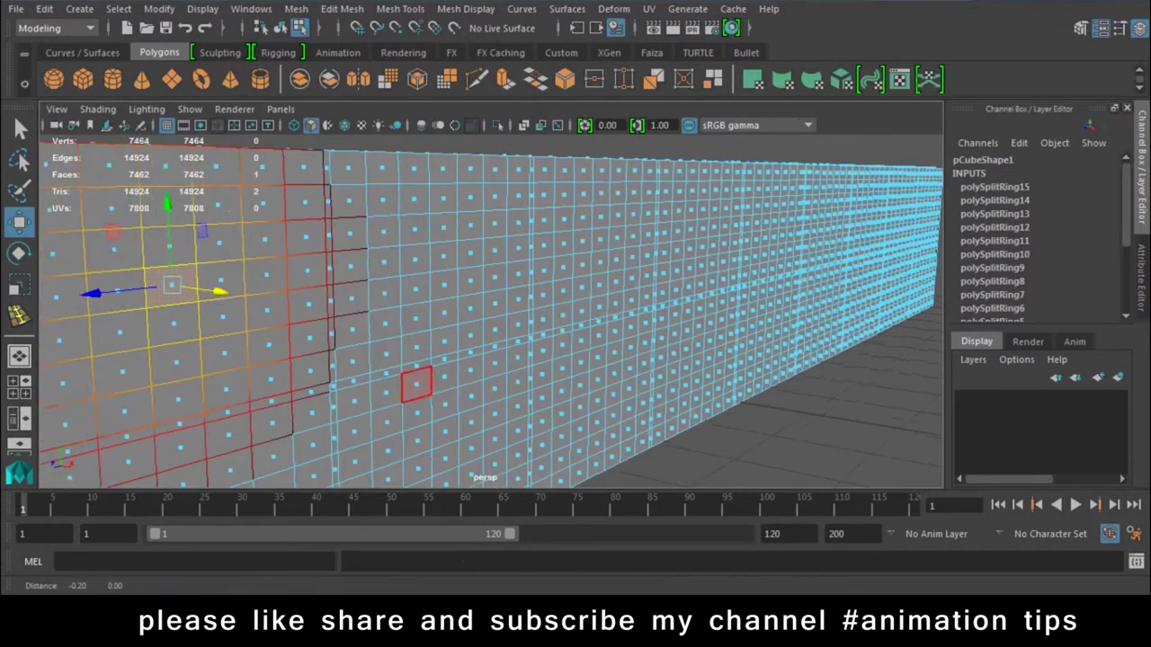
{"action": "key", "text": "b"}
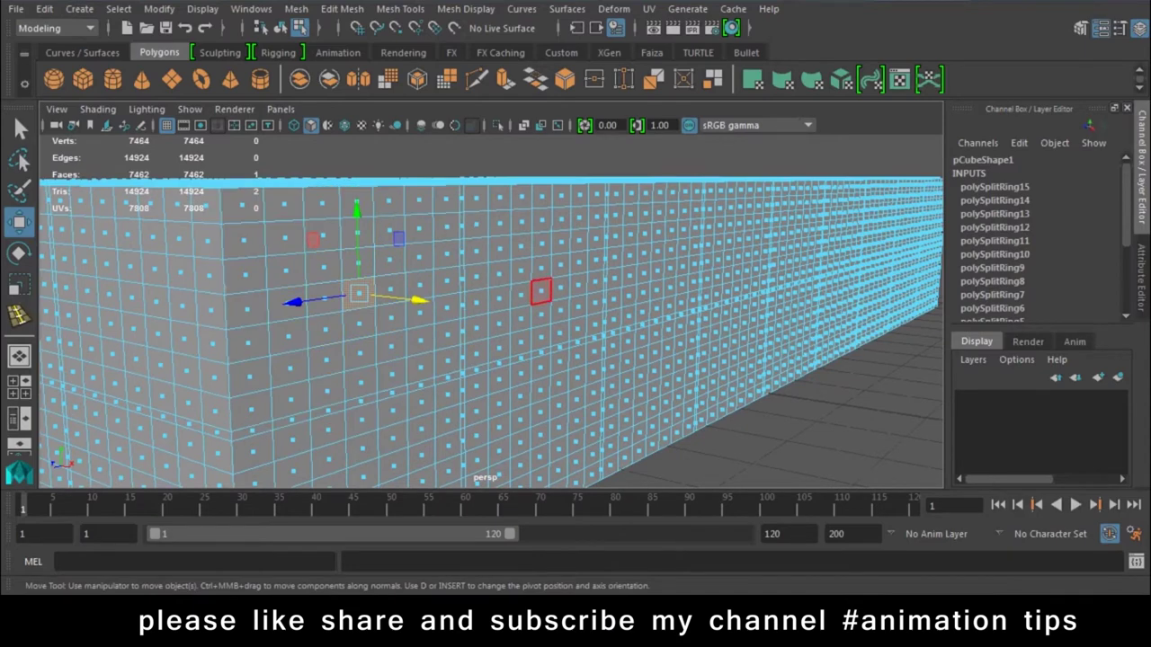
{"action": "left_click", "coordinate": [541, 267], "text": "shift"}
{"action": "mouse_move", "coordinate": [657, 251]}
{"action": "left_mouse_down", "text": "alt"}
{"action": "mouse_move", "coordinate": [512, 262]}
{"action": "mouse_move", "coordinate": [469, 280]}
{"action": "left_mouse_up", "text": "alt"}
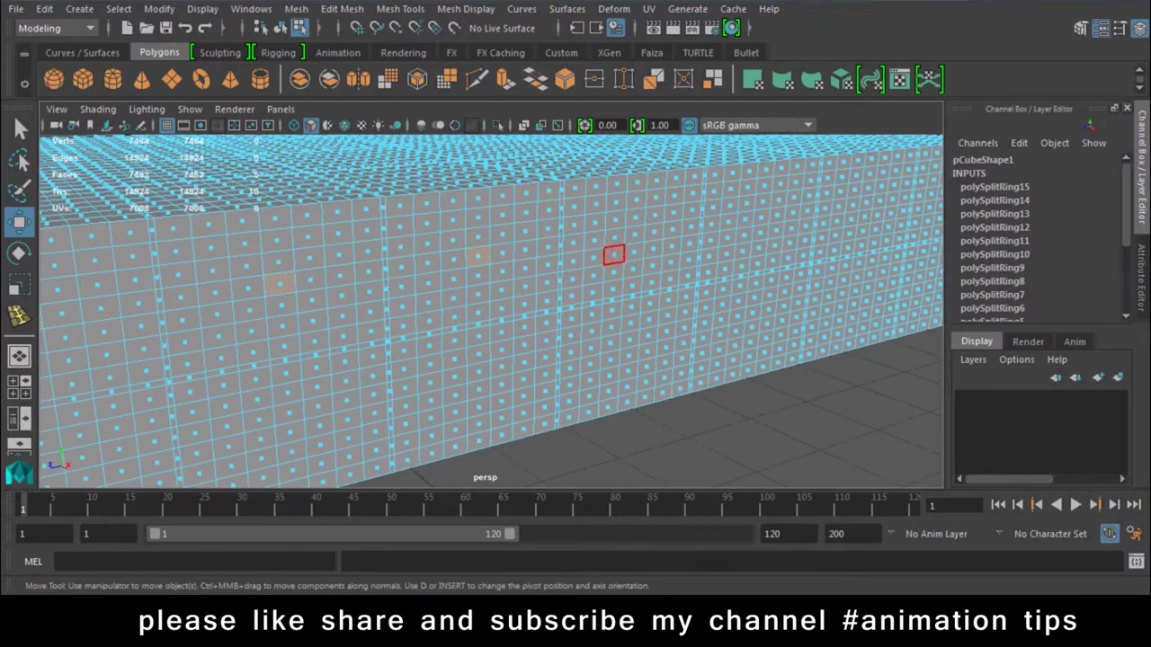
{"action": "left_click_drag", "start_coordinate": [634, 234], "coordinate": [481, 334], "text": "alt"}
{"action": "key", "text": "ctrl+z"}
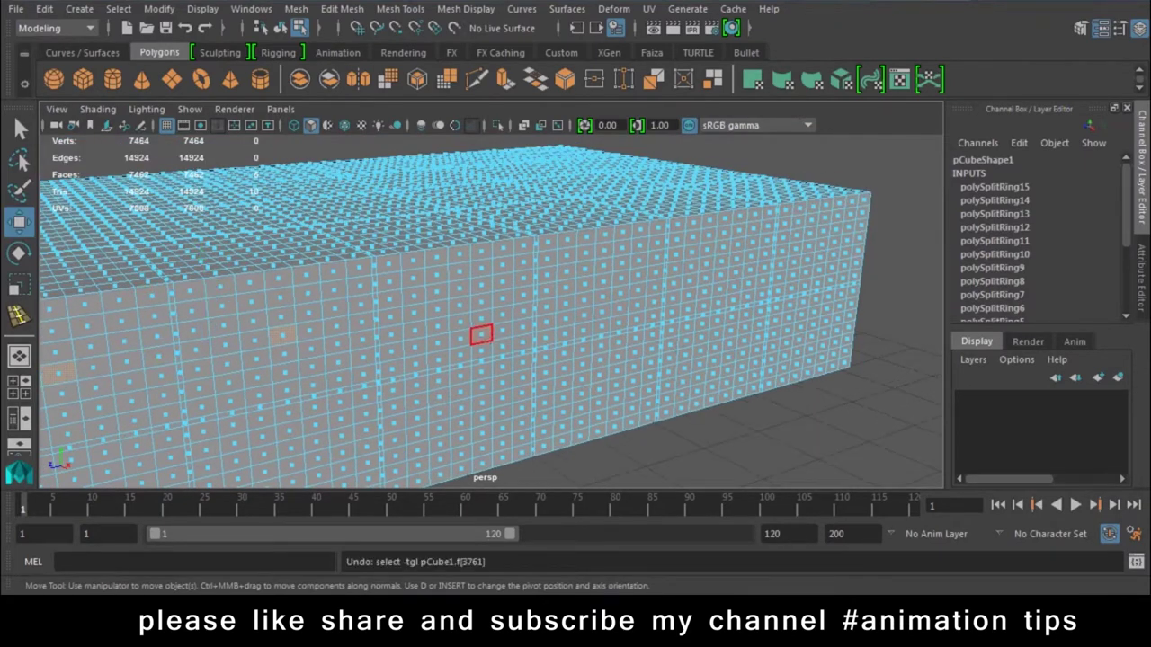
{"action": "left_click", "coordinate": [460, 305]}
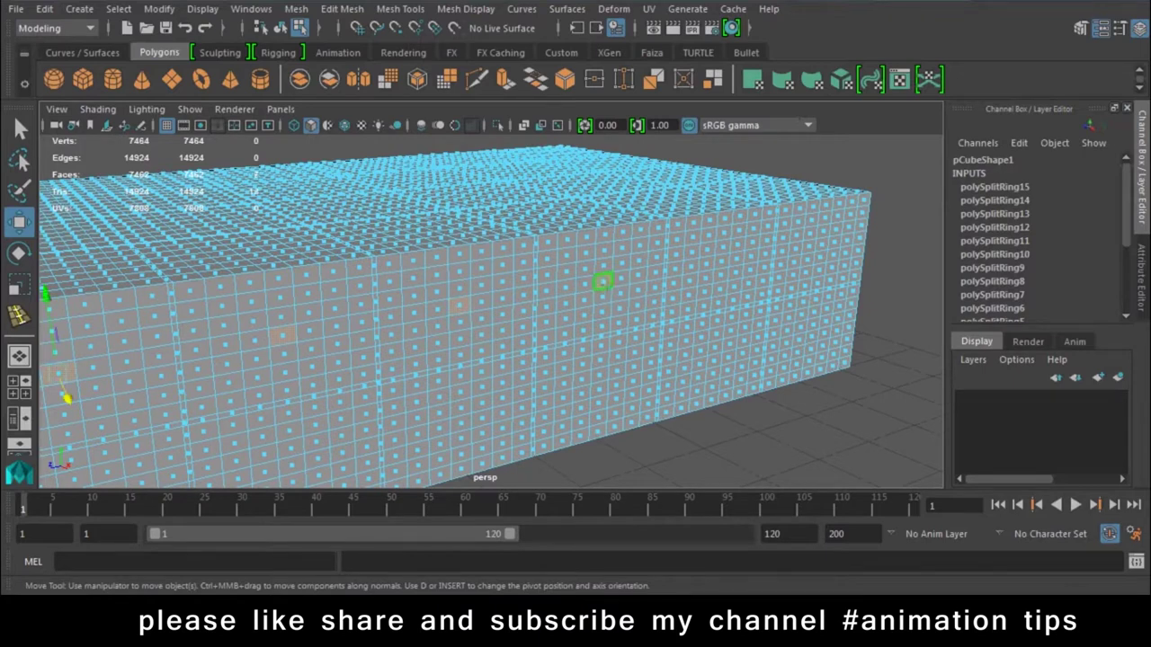
{"action": "left_click", "coordinate": [736, 259], "text": "shift"}
{"action": "left_click", "coordinate": [821, 244], "text": "shift"}
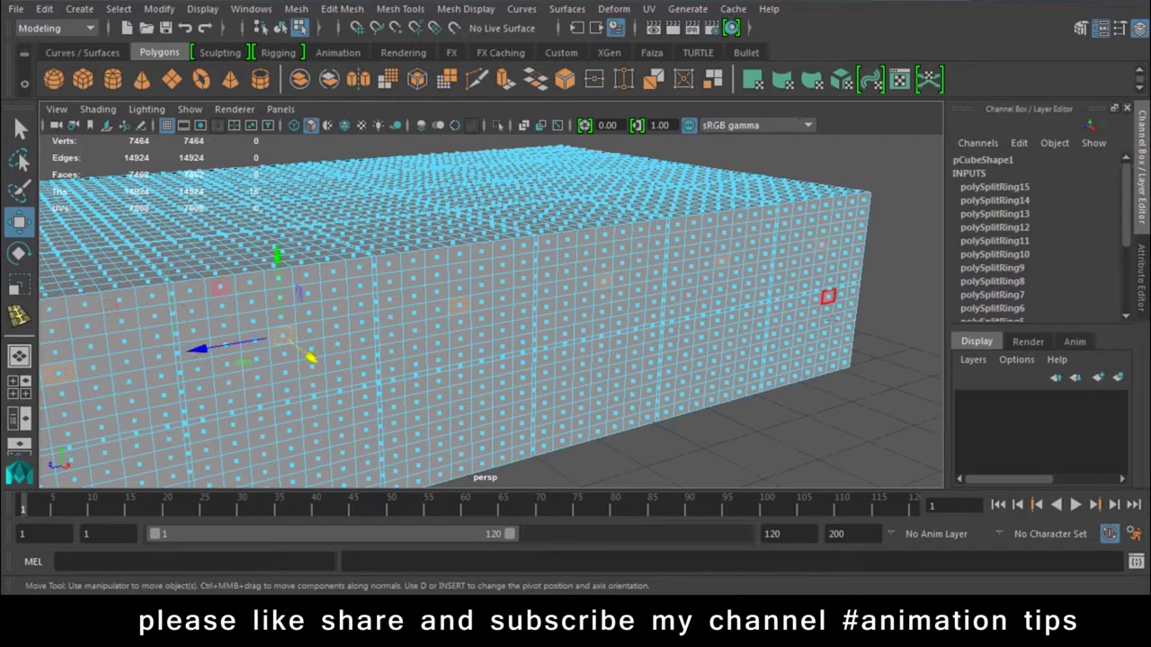
{"action": "left_click", "coordinate": [811, 337], "text": "shift"}
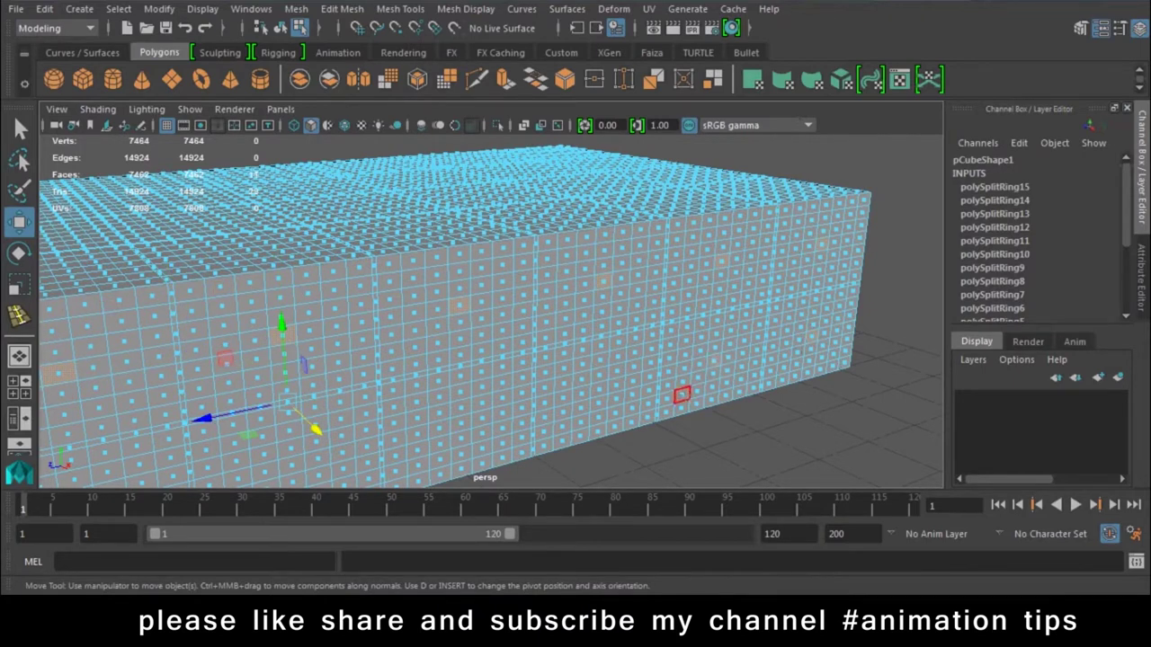
Add a corner face, push the faces out along X into bulges, ease them back, and deselect
{"action": "left_click_drag", "start_coordinate": [460, 423], "coordinate": [695, 329], "text": "alt"}
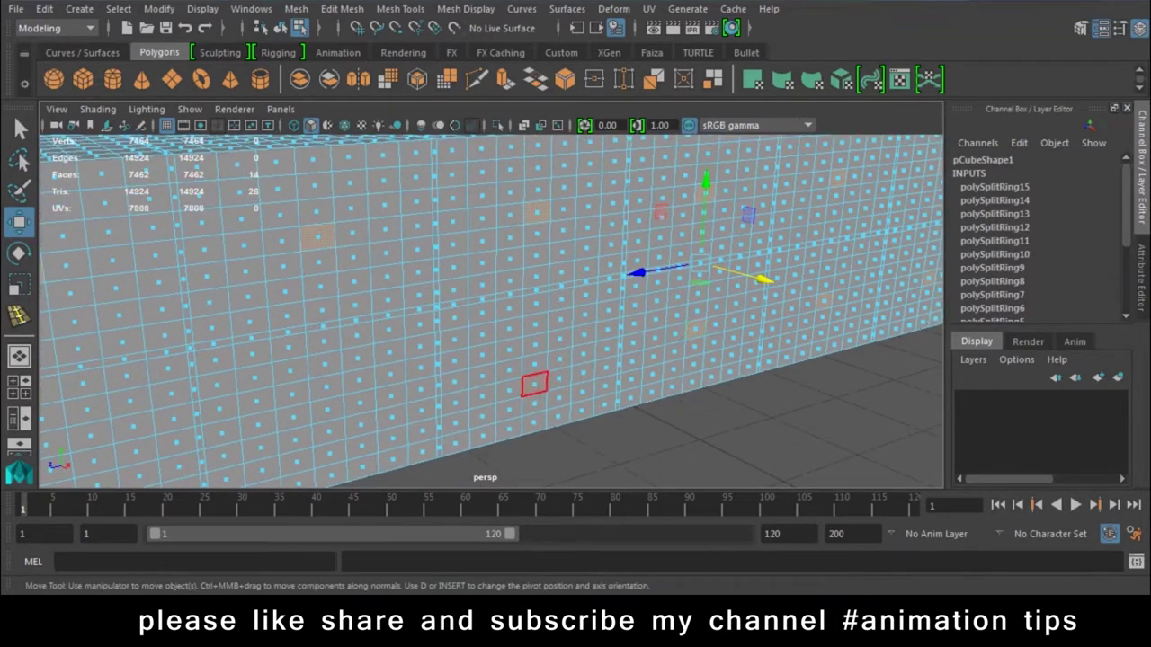
{"action": "middle_click_drag", "start_coordinate": [534, 364], "coordinate": [792, 272], "text": "alt"}
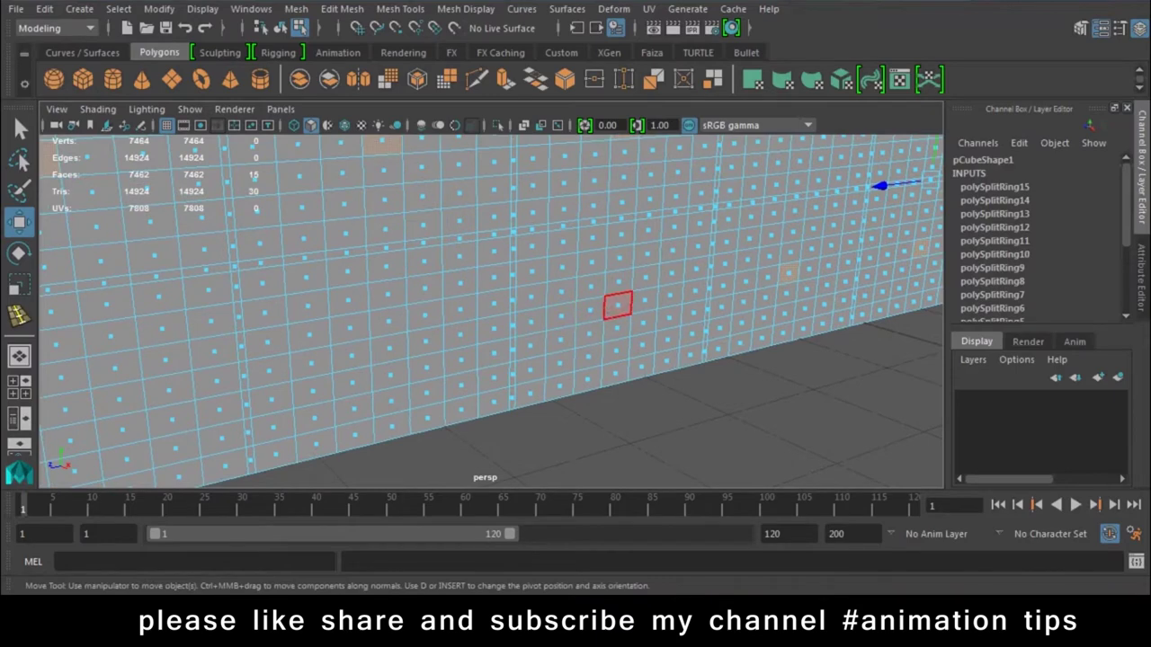
{"action": "mouse_move", "coordinate": [387, 349]}
{"action": "left_mouse_down", "text": "alt"}
{"action": "mouse_move", "coordinate": [417, 375]}
{"action": "mouse_move", "coordinate": [553, 409]}
{"action": "mouse_move", "coordinate": [746, 387]}
{"action": "left_mouse_up", "text": "alt"}
{"action": "left_click", "coordinate": [549, 389]}
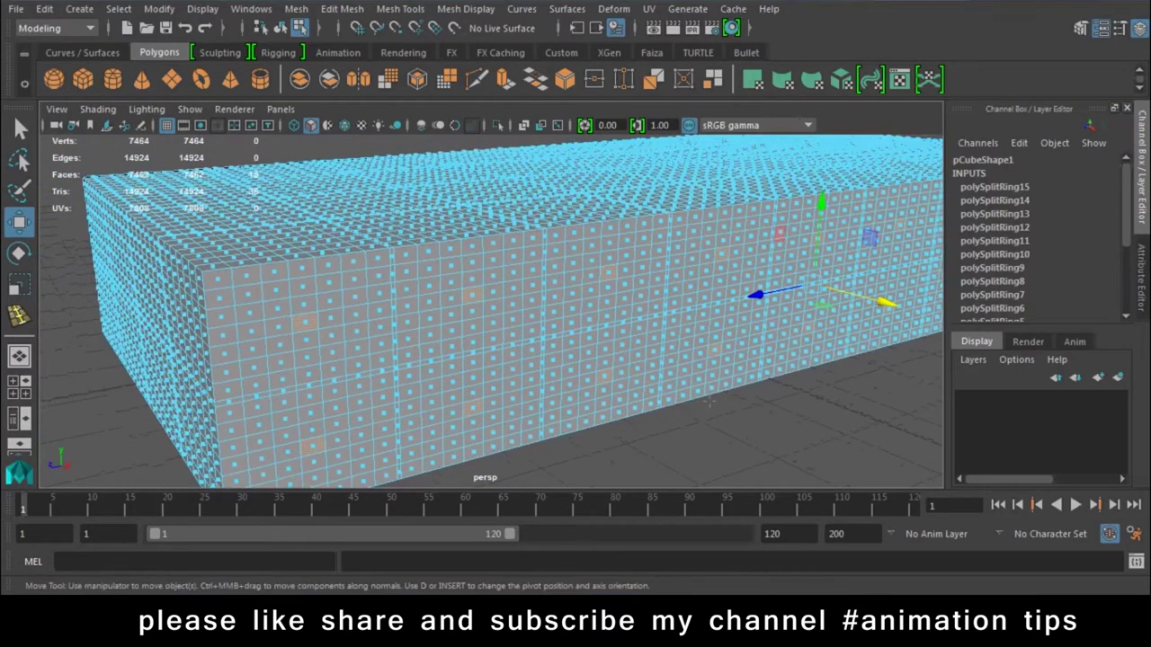
{"action": "left_click_drag", "start_coordinate": [829, 353], "coordinate": [702, 355], "text": "alt"}
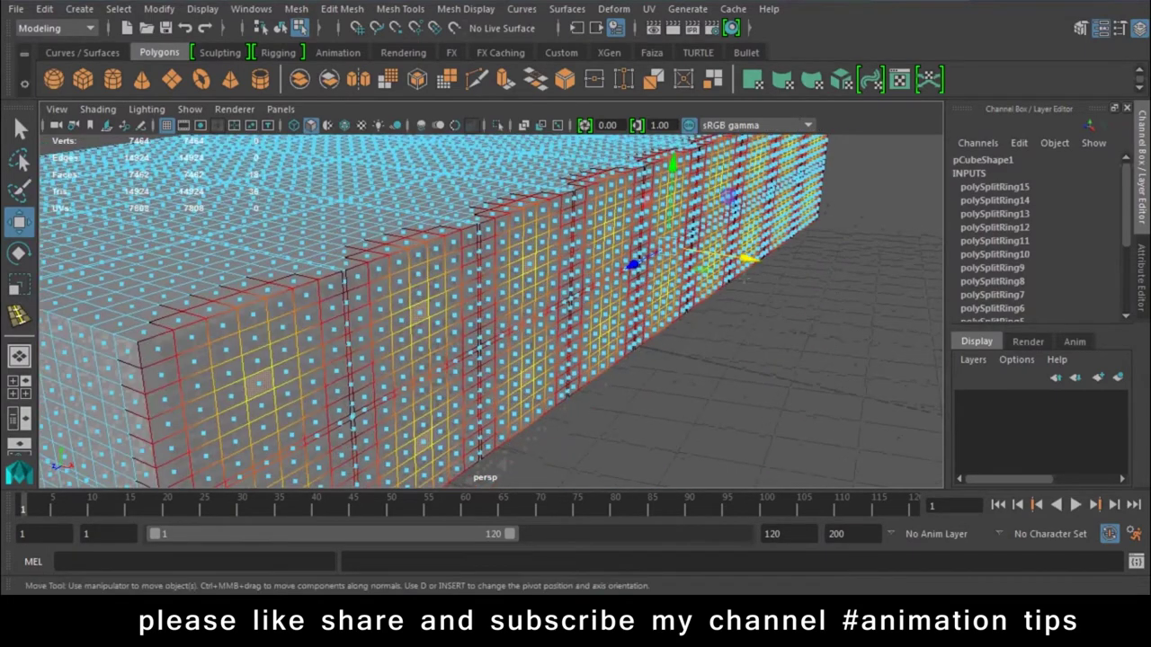
{"action": "left_click_drag", "start_coordinate": [758, 260], "coordinate": [767, 263]}
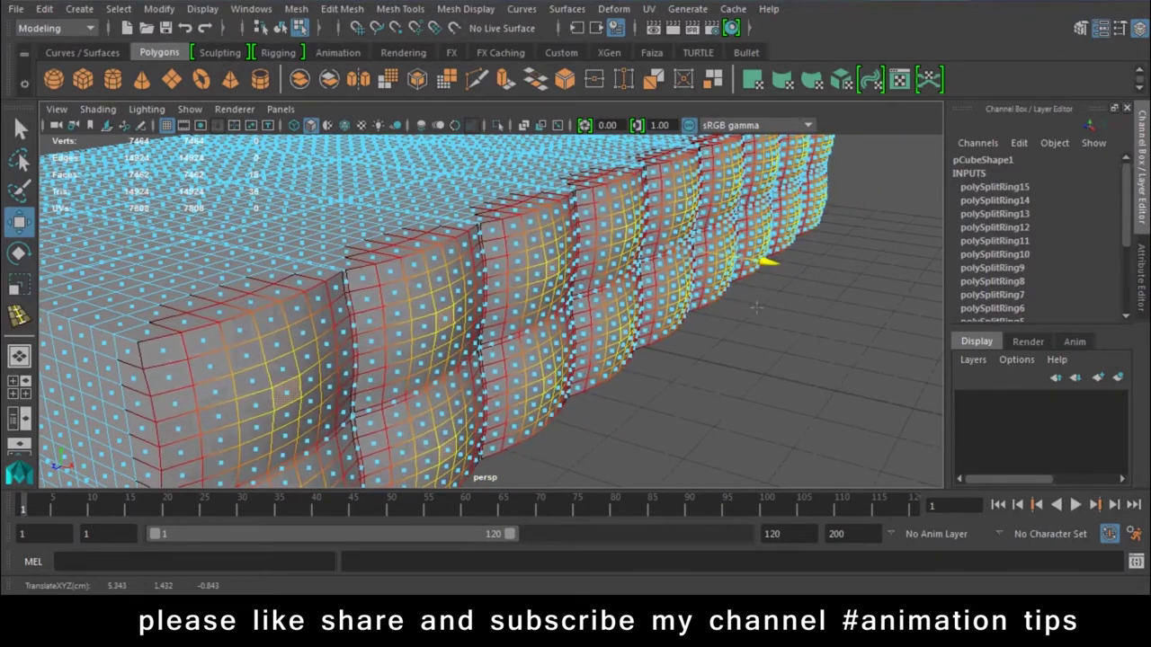
{"action": "left_click_drag", "start_coordinate": [758, 308], "coordinate": [746, 303]}
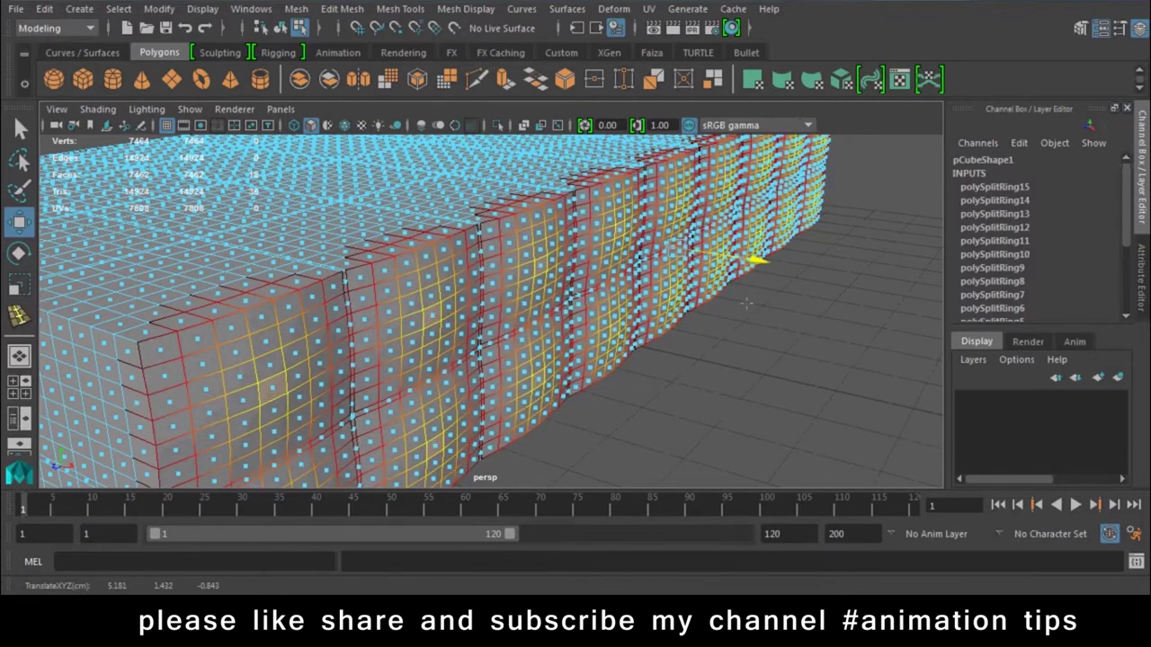
{"action": "left_click", "coordinate": [739, 340]}
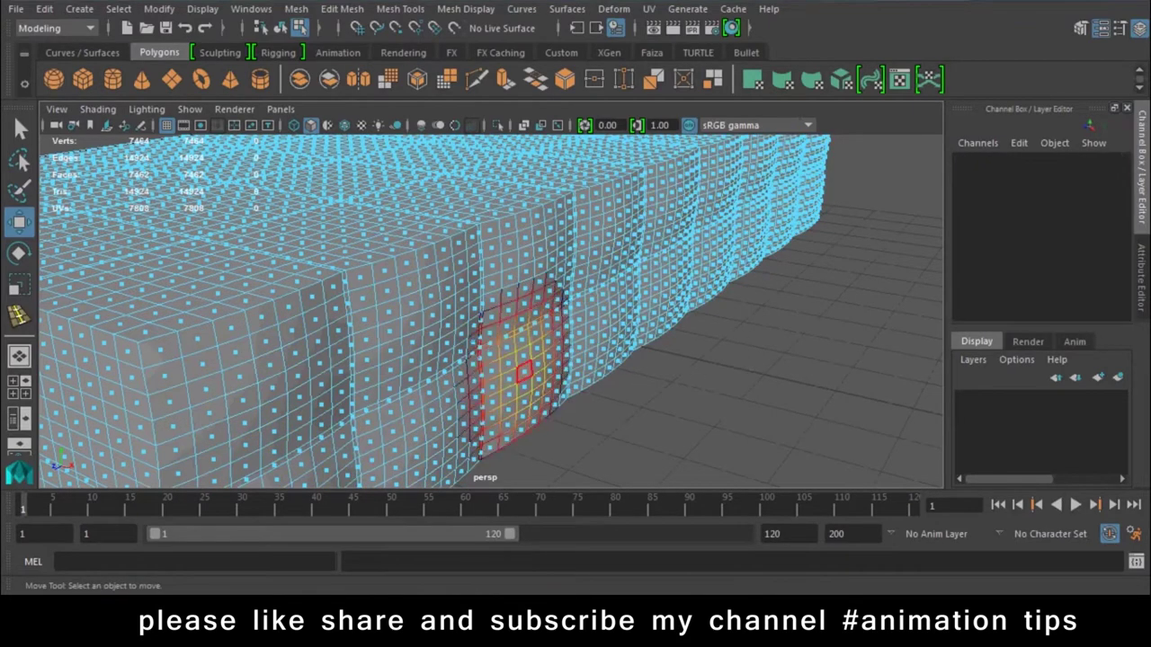
Select the first evenly spaced tuft-point faces across the cushion top
{"action": "left_click_drag", "start_coordinate": [527, 386], "coordinate": [439, 351], "text": "alt"}
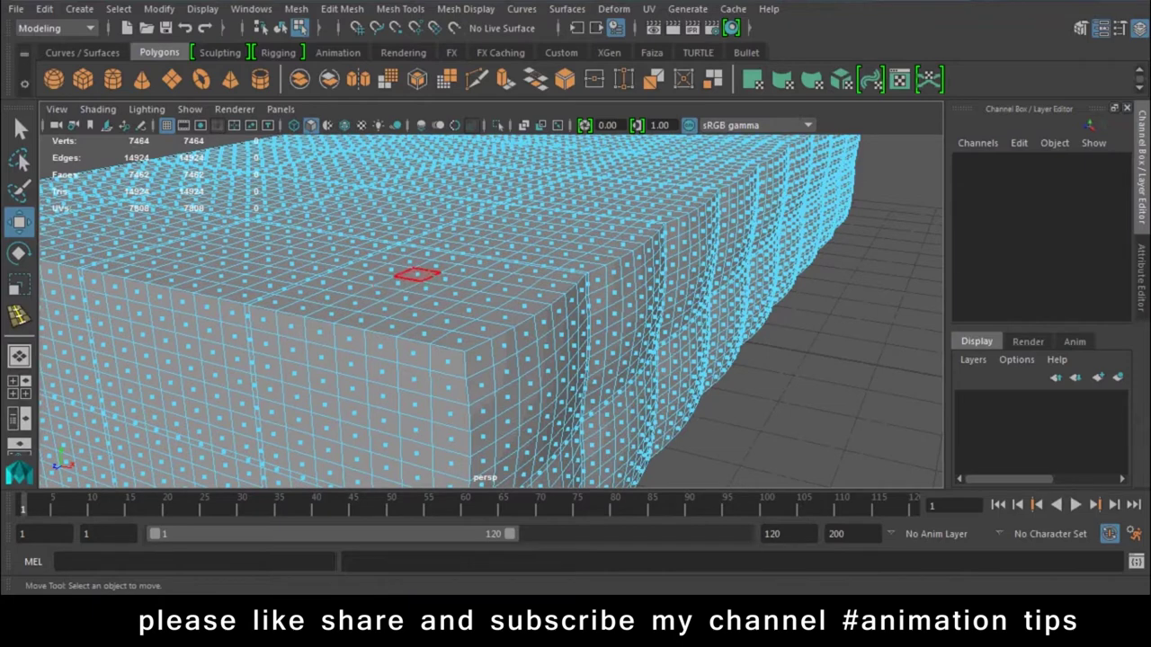
{"action": "left_click", "coordinate": [426, 287]}
{"action": "left_click_drag", "start_coordinate": [427, 296], "coordinate": [270, 395], "text": "alt"}
{"action": "left_click", "coordinate": [413, 318], "text": "shift"}
{"action": "left_click_drag", "start_coordinate": [534, 259], "coordinate": [414, 293], "text": "alt"}
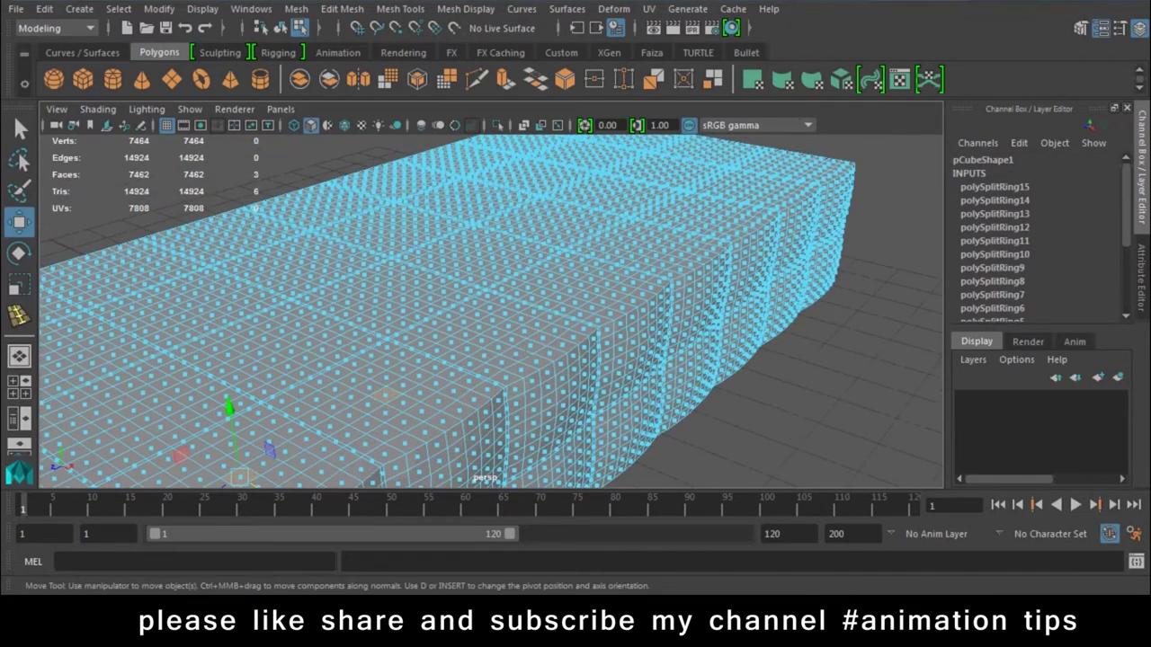
{"action": "left_click", "coordinate": [512, 339], "text": "shift"}
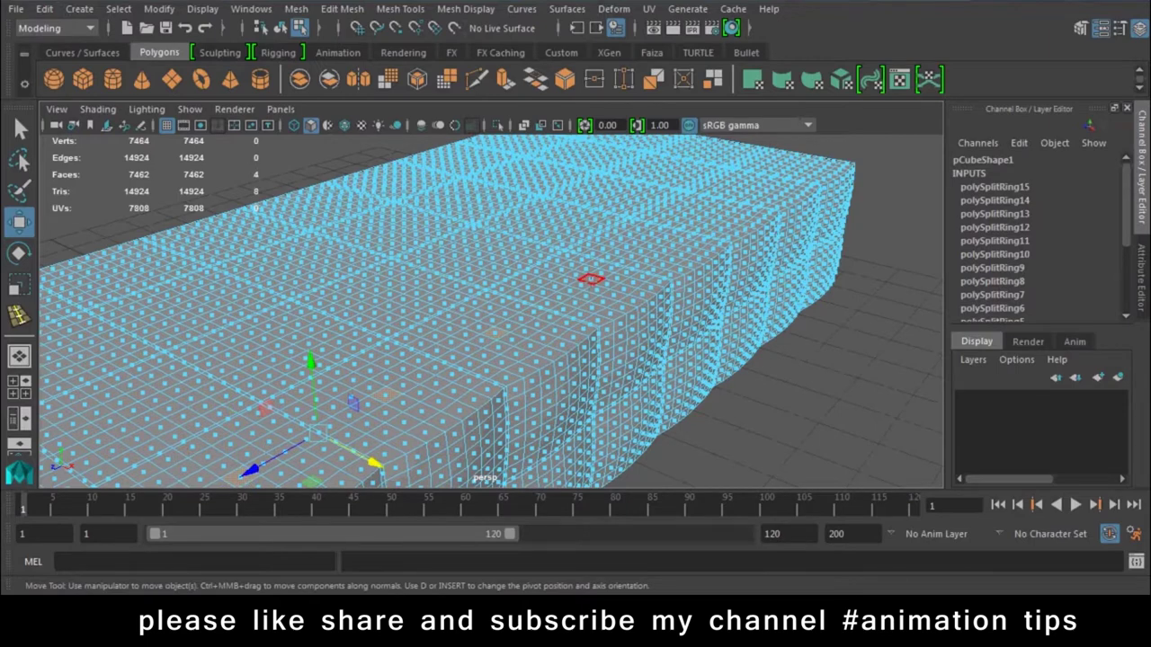
{"action": "scroll", "coordinate": [580, 285], "scroll_direction": "up", "scroll_amount": 5}
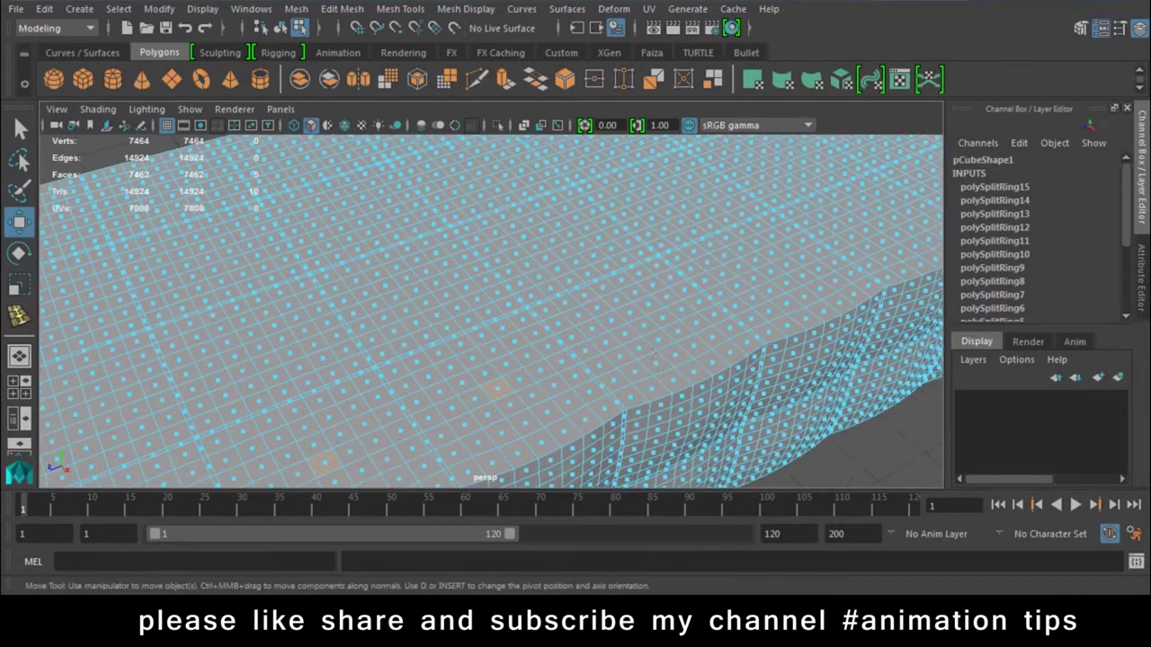
{"action": "left_click_drag", "start_coordinate": [644, 325], "coordinate": [638, 316], "text": "alt"}
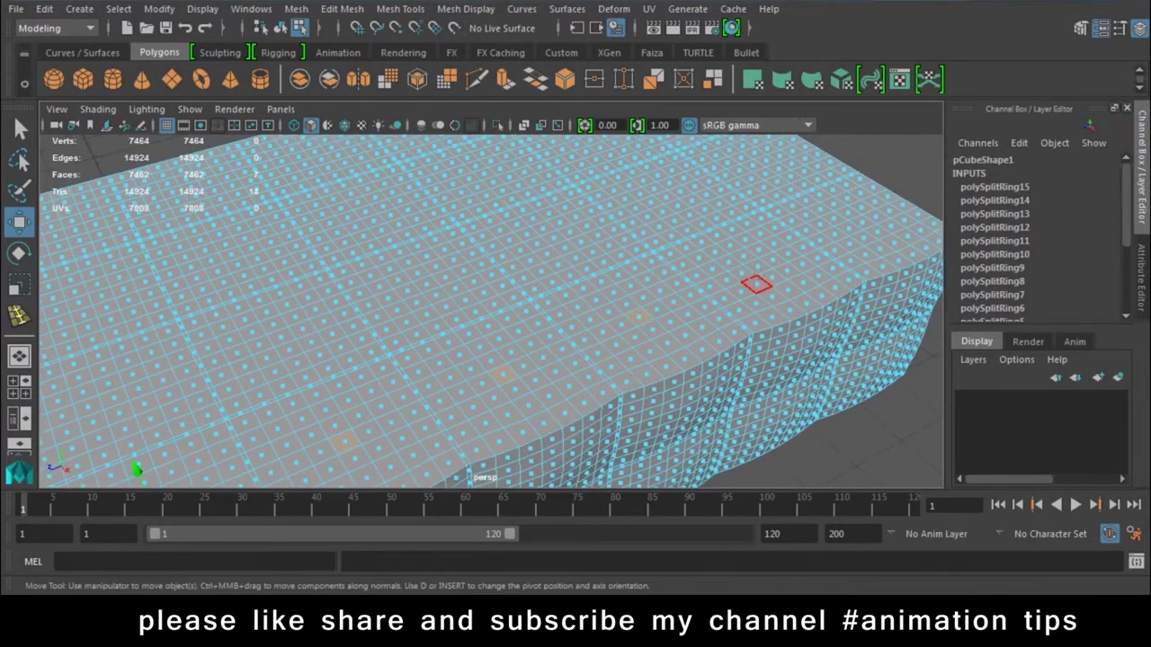
{"action": "left_click_drag", "start_coordinate": [539, 315], "coordinate": [450, 297], "text": "alt"}
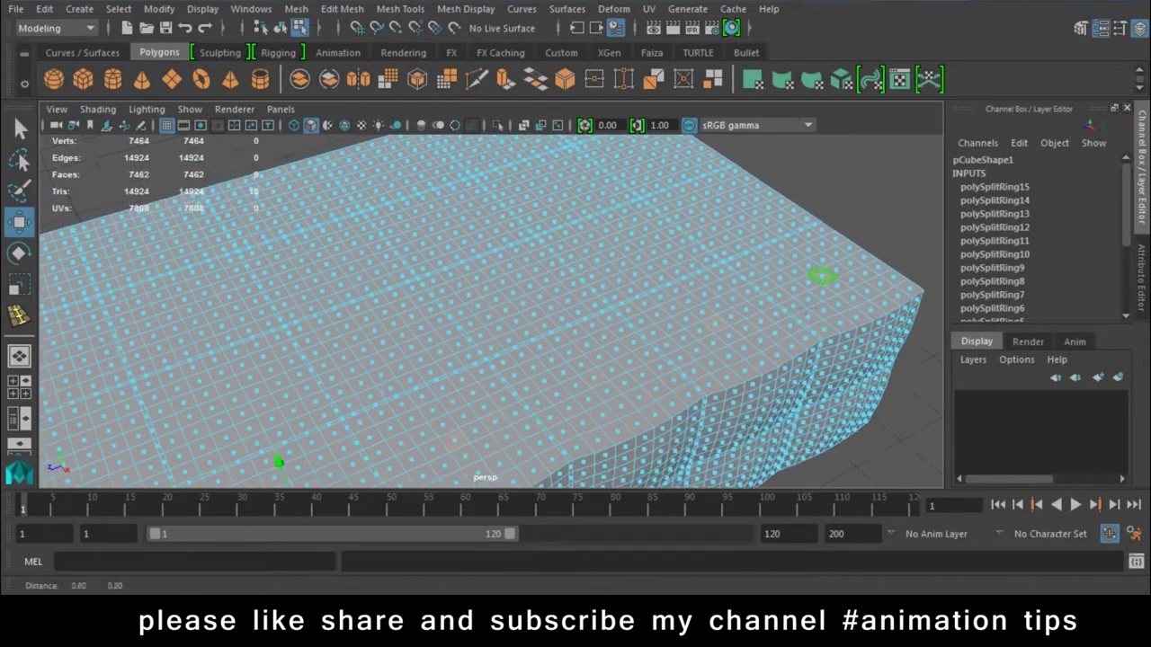
{"action": "left_click", "coordinate": [509, 398], "text": "shift"}
{"action": "left_click", "coordinate": [819, 351], "text": "shift"}
Add more grid faces along the top, fixing one mis-pick, until about 35 are selected
{"action": "left_click_drag", "start_coordinate": [734, 282], "coordinate": [769, 328], "text": "alt"}
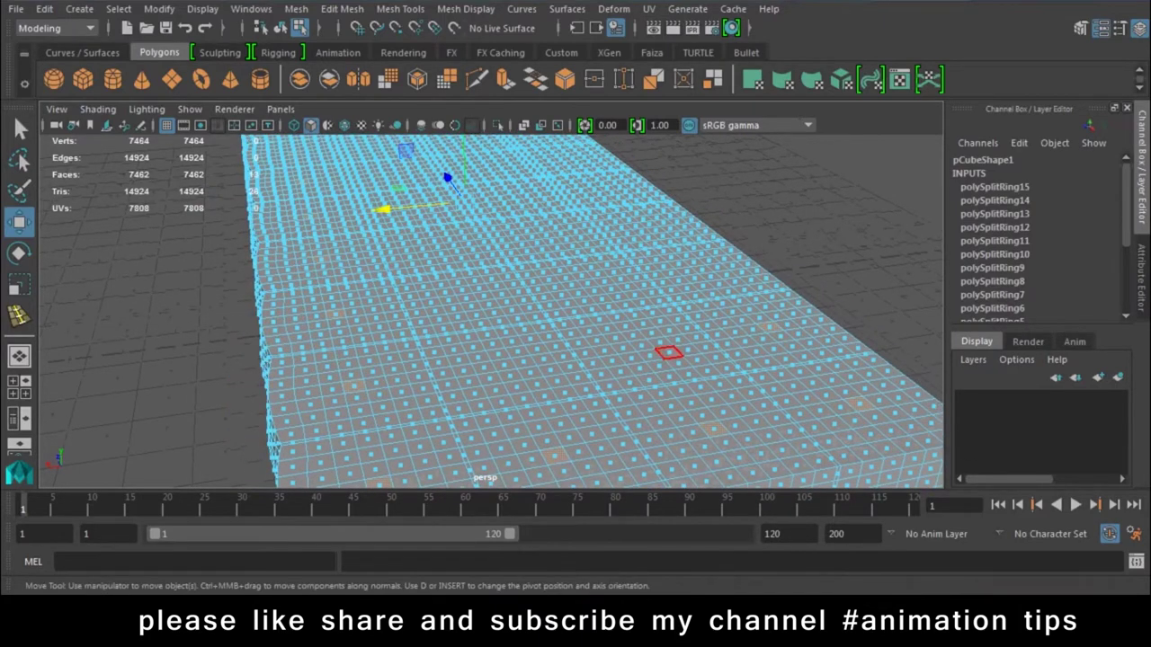
{"action": "left_click_drag", "start_coordinate": [503, 365], "coordinate": [498, 373], "text": "alt"}
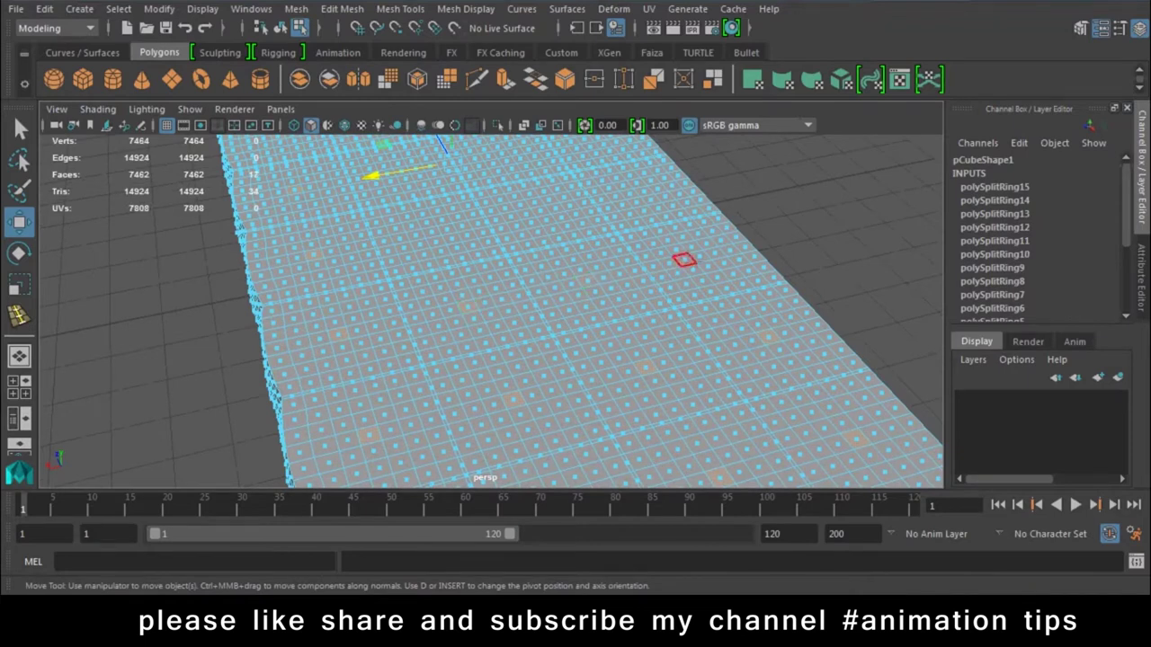
{"action": "mouse_move", "coordinate": [698, 258]}
{"action": "left_mouse_down", "text": "alt"}
{"action": "mouse_move", "coordinate": [686, 303]}
{"action": "mouse_move", "coordinate": [600, 425]}
{"action": "left_mouse_up", "text": "alt"}
{"action": "left_click", "coordinate": [636, 315], "text": "shift"}
{"action": "left_click_drag", "start_coordinate": [637, 315], "coordinate": [471, 355], "text": "alt"}
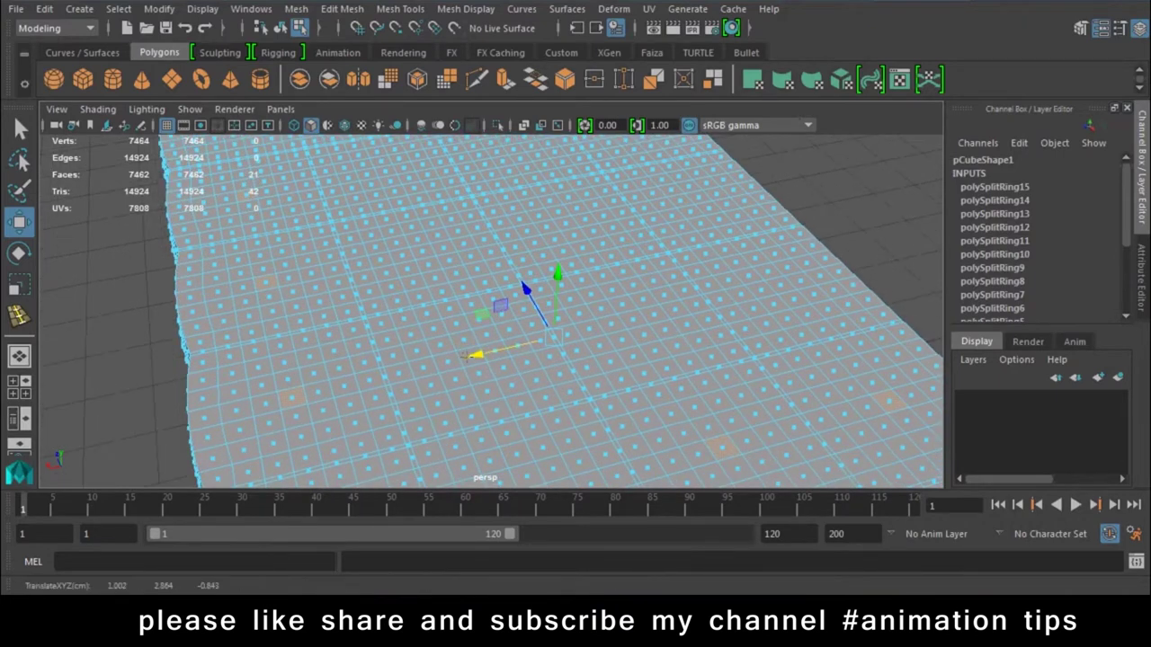
{"action": "key", "text": "ctrl+z"}
{"action": "left_click", "coordinate": [632, 319], "text": "shift"}
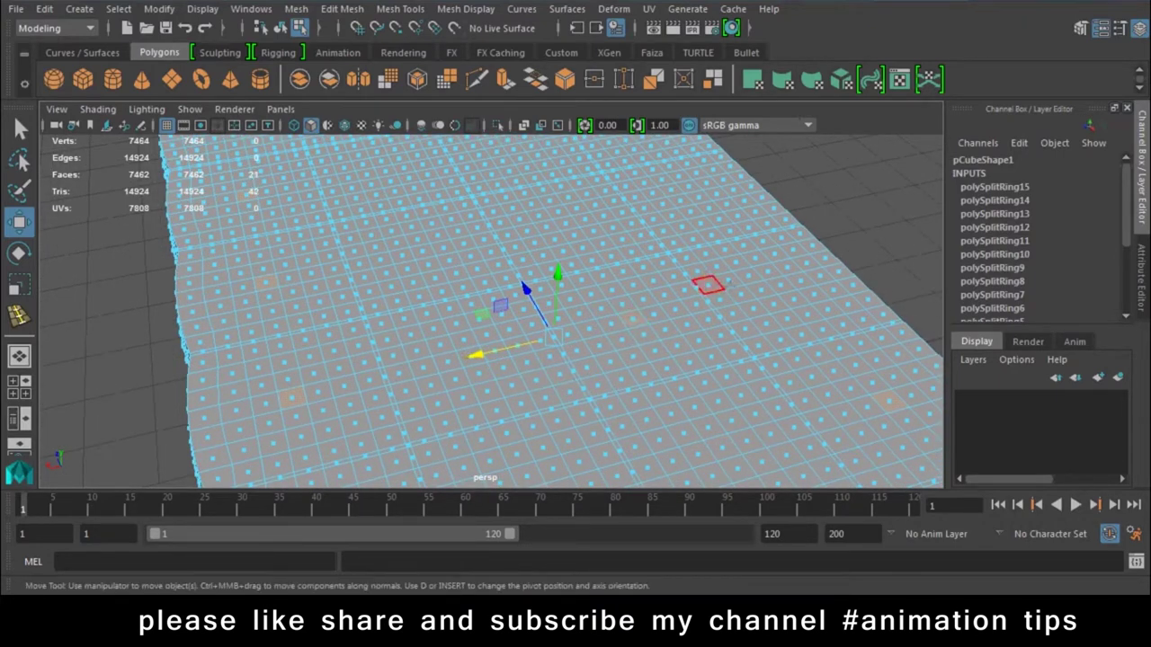
{"action": "left_click", "coordinate": [471, 357], "text": "shift"}
{"action": "middle_click_drag", "start_coordinate": [450, 365], "coordinate": [475, 456], "text": "alt"}
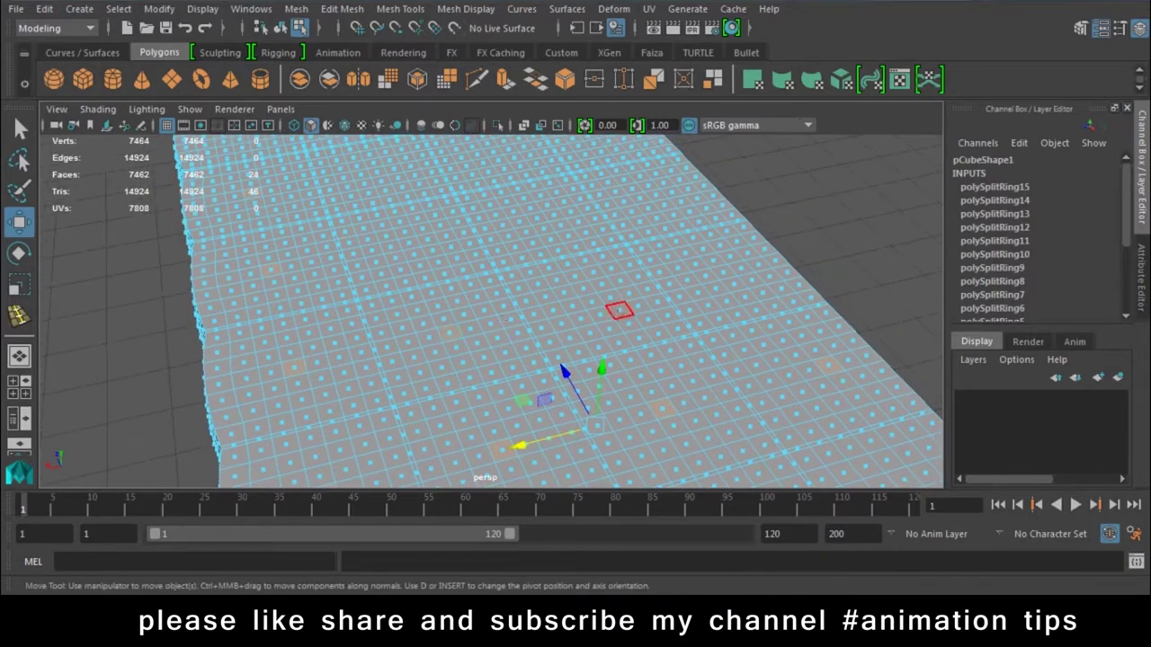
{"action": "middle_click_drag", "start_coordinate": [569, 402], "coordinate": [646, 483], "text": "alt"}
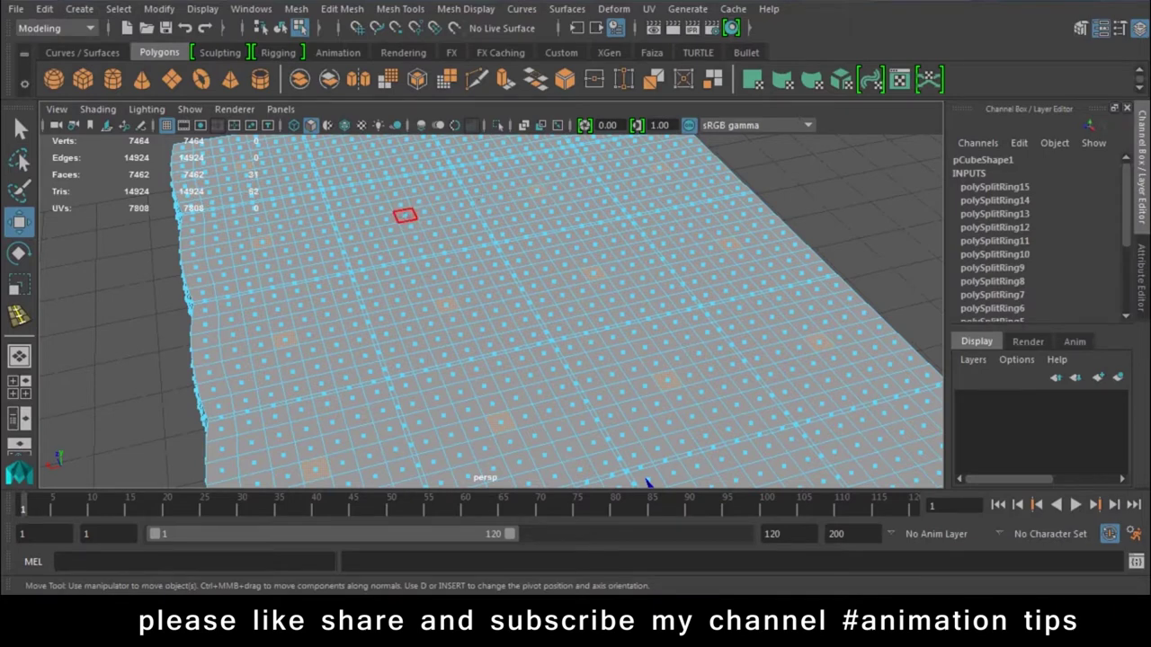
{"action": "left_click", "coordinate": [405, 215], "text": "shift"}
{"action": "left_click_drag", "start_coordinate": [405, 216], "coordinate": [576, 234], "text": "alt"}
{"action": "mouse_move", "coordinate": [429, 352]}
{"action": "left_mouse_down", "text": "alt"}
{"action": "mouse_move", "coordinate": [478, 232]}
{"action": "mouse_move", "coordinate": [670, 205]}
{"action": "left_mouse_up", "text": "alt"}
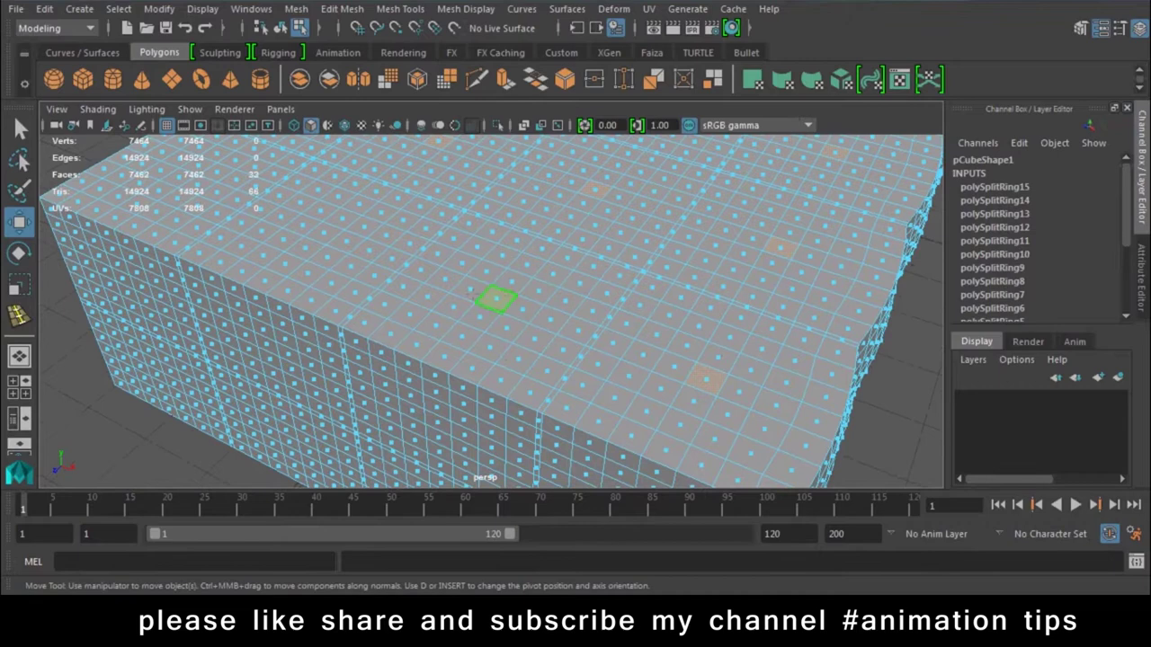
{"action": "mouse_move", "coordinate": [256, 208]}
{"action": "left_mouse_down", "text": "alt"}
{"action": "mouse_move", "coordinate": [450, 225]}
{"action": "mouse_move", "coordinate": [621, 217]}
{"action": "mouse_move", "coordinate": [629, 196]}
{"action": "mouse_move", "coordinate": [575, 234]}
{"action": "left_mouse_up", "text": "alt"}
Undo the pointed cone pull and turn on Soft Select
{"action": "scroll", "coordinate": [450, 225], "scroll_direction": "down", "scroll_amount": 5}
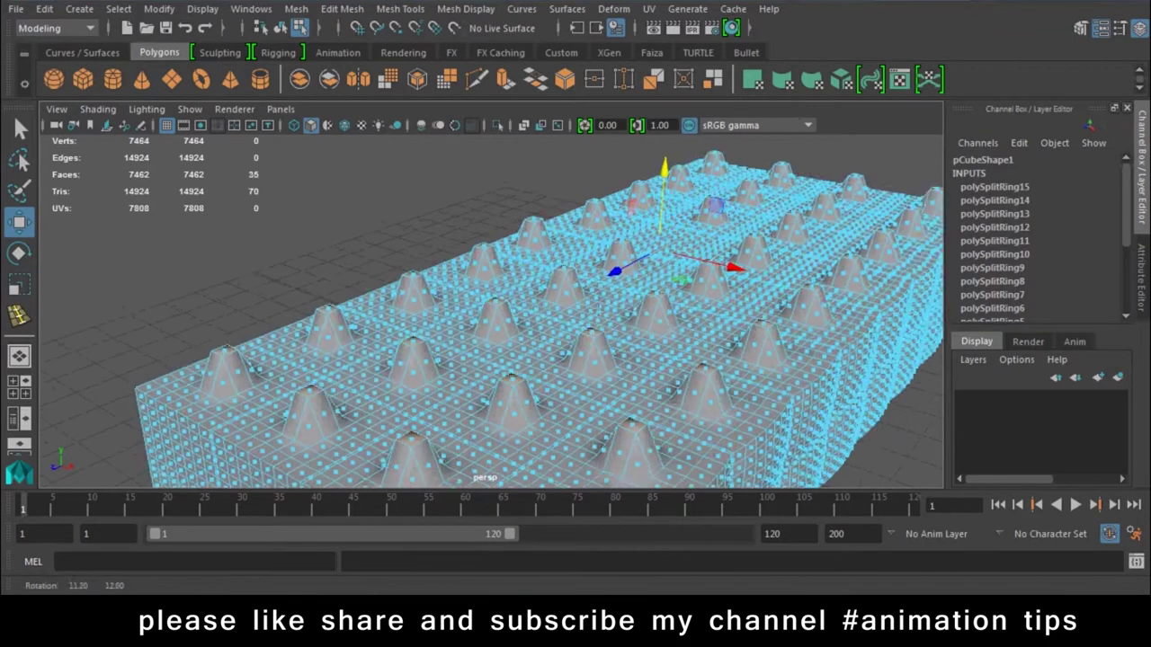
{"action": "scroll", "coordinate": [575, 234], "scroll_direction": "up", "scroll_amount": 3}
{"action": "key", "text": "ctrl+z"}
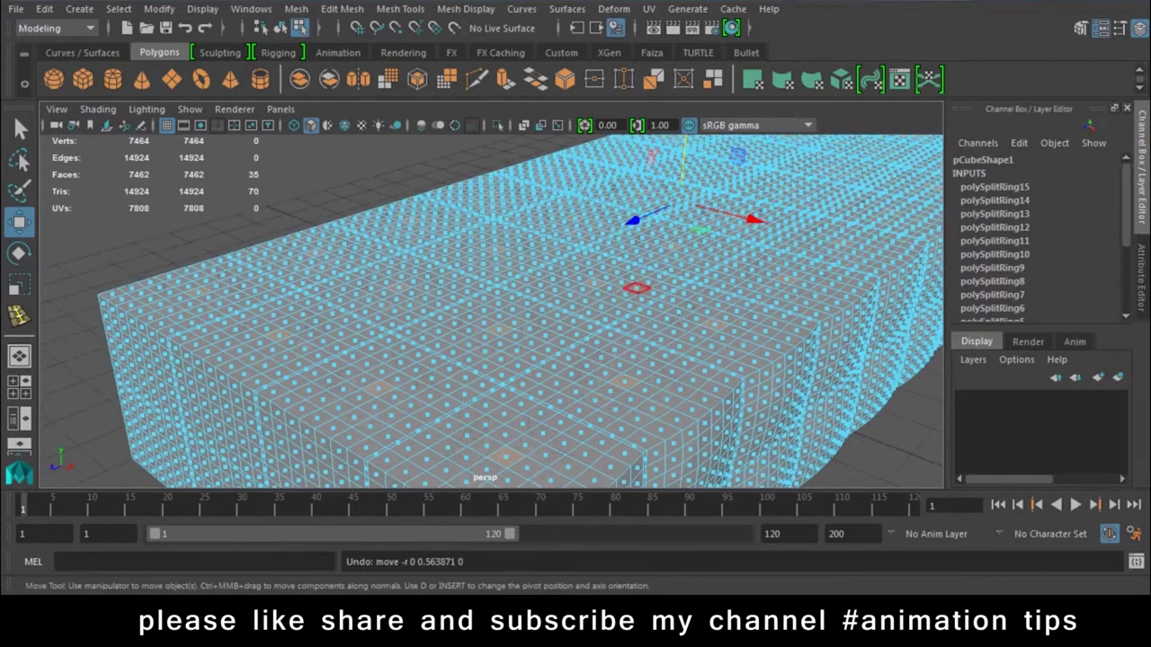
{"action": "key", "text": "b"}
Raise the soft-selected tuft faces in Y into rounded puffs, then return to Object Mode
{"action": "left_click_drag", "start_coordinate": [575, 288], "coordinate": [539, 324], "text": "alt"}
{"action": "scroll", "coordinate": [491, 306], "scroll_direction": "up", "scroll_amount": 2}
{"action": "scroll", "coordinate": [491, 306], "scroll_direction": "up", "scroll_amount": 2}
{"action": "scroll", "coordinate": [491, 306], "scroll_direction": "up", "scroll_amount": 2}
{"action": "scroll", "coordinate": [491, 306], "scroll_direction": "up", "scroll_amount": 2}
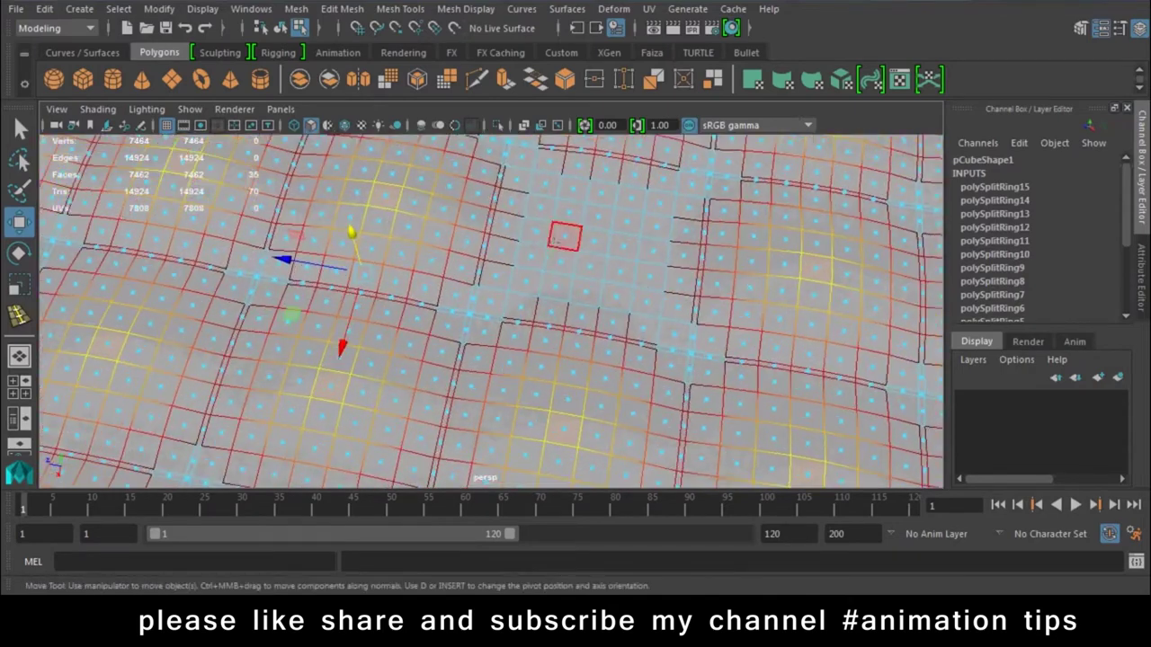
{"action": "scroll", "coordinate": [491, 310], "scroll_direction": "down", "scroll_amount": 1}
{"action": "scroll", "coordinate": [491, 310], "scroll_direction": "down", "scroll_amount": 3}
{"action": "scroll", "coordinate": [491, 310], "scroll_direction": "down", "scroll_amount": 2}
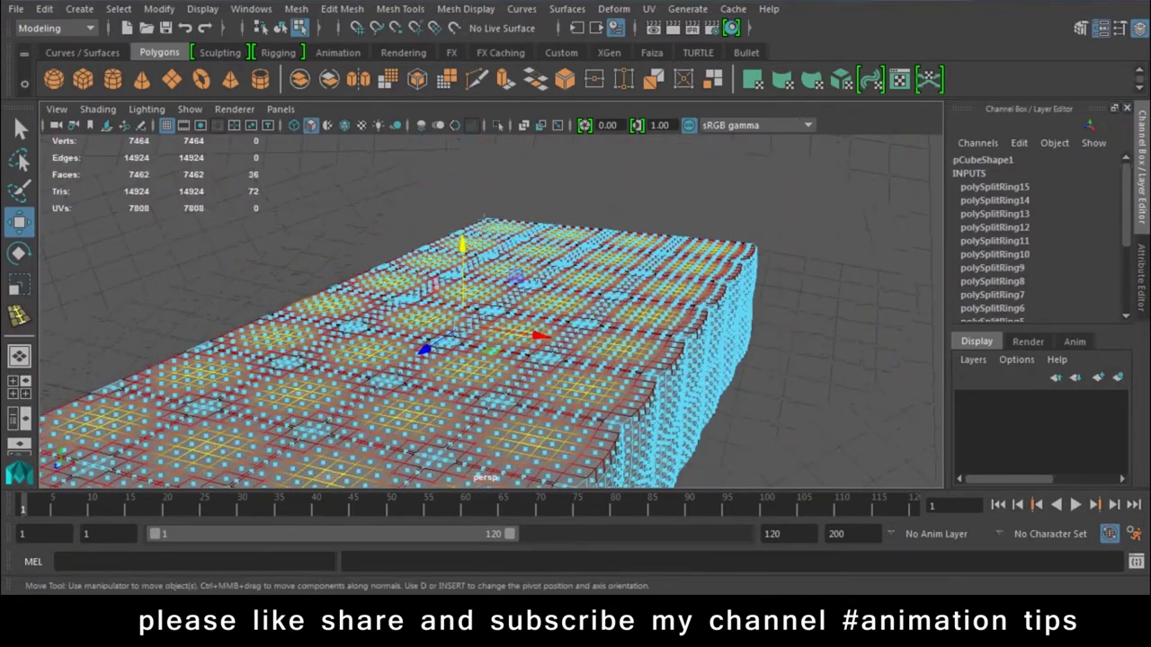
{"action": "left_click_drag", "start_coordinate": [461, 249], "coordinate": [462, 234]}
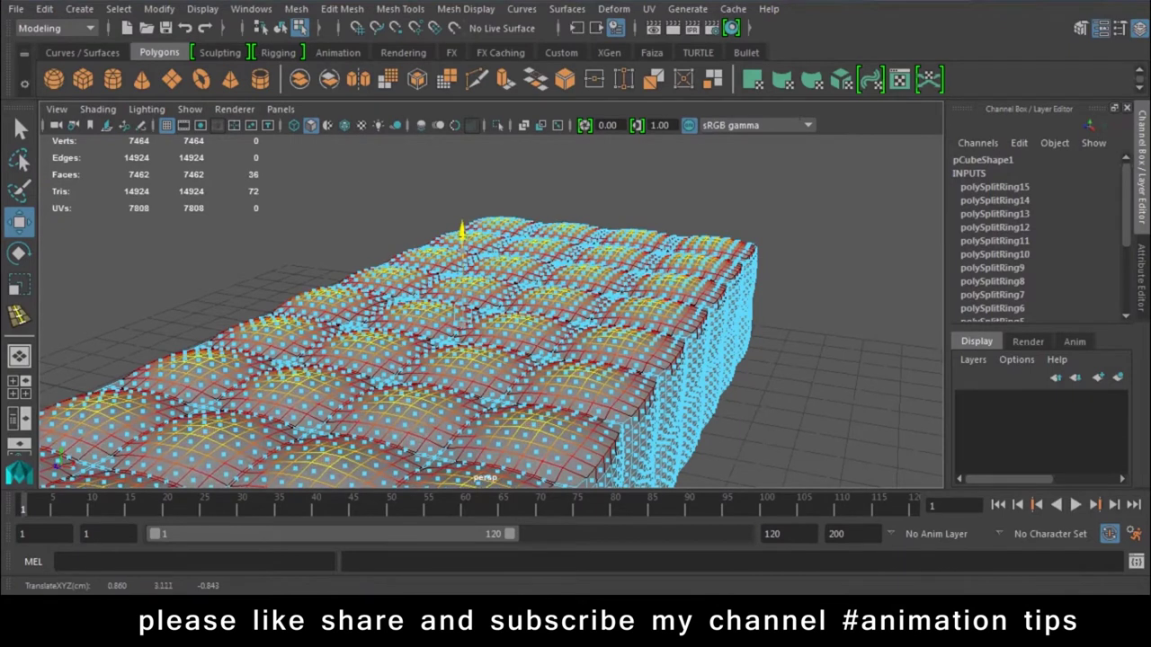
{"action": "right_click_drag", "start_coordinate": [553, 158], "coordinate": [557, 117]}
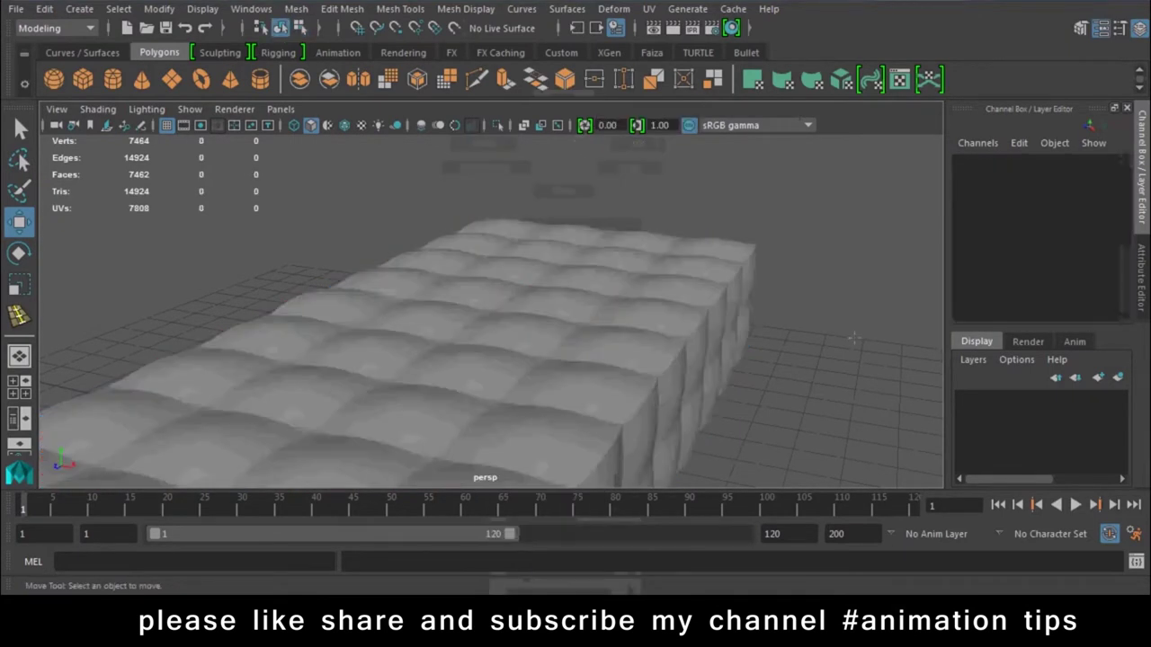
{"action": "scroll", "coordinate": [795, 313], "scroll_direction": "up", "scroll_amount": 2}
{"action": "left_click_drag", "start_coordinate": [795, 313], "coordinate": [632, 391], "text": "alt"}
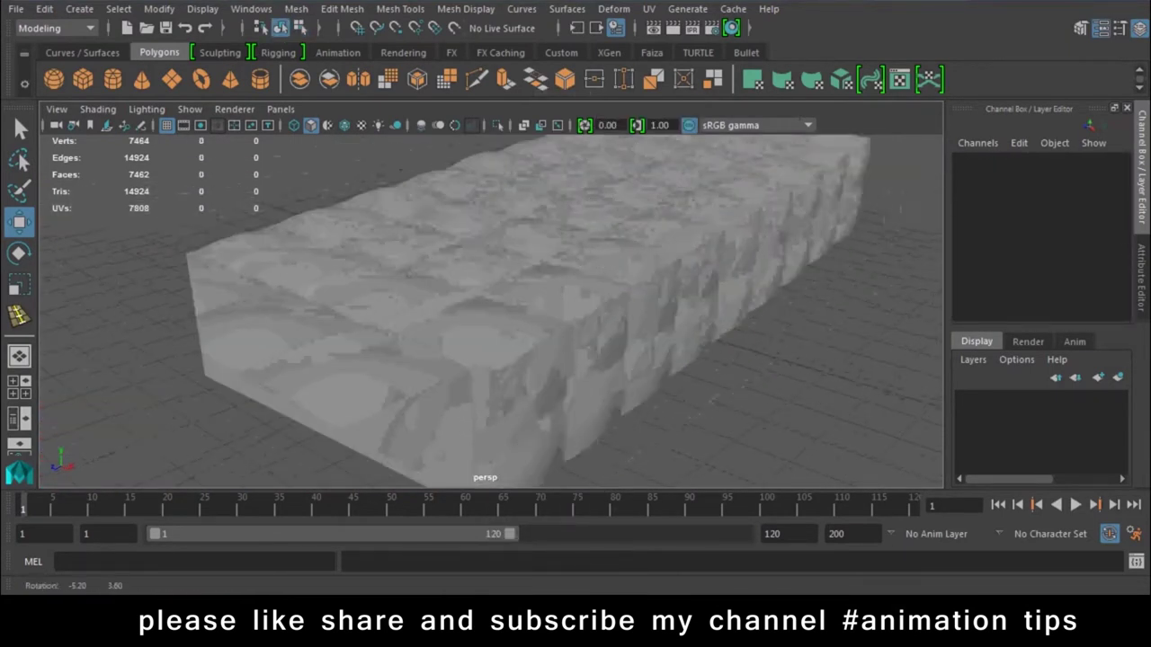
Enter component mode on the cushion and try denting two side faces, then undo it
{"action": "left_click", "coordinate": [632, 391]}
{"action": "right_click_drag", "start_coordinate": [573, 236], "coordinate": [622, 170]}
{"action": "mouse_move", "coordinate": [621, 170]}
{"action": "left_mouse_down", "text": "alt"}
{"action": "mouse_move", "coordinate": [575, 171]}
{"action": "mouse_move", "coordinate": [571, 321]}
{"action": "left_mouse_up", "text": "alt"}
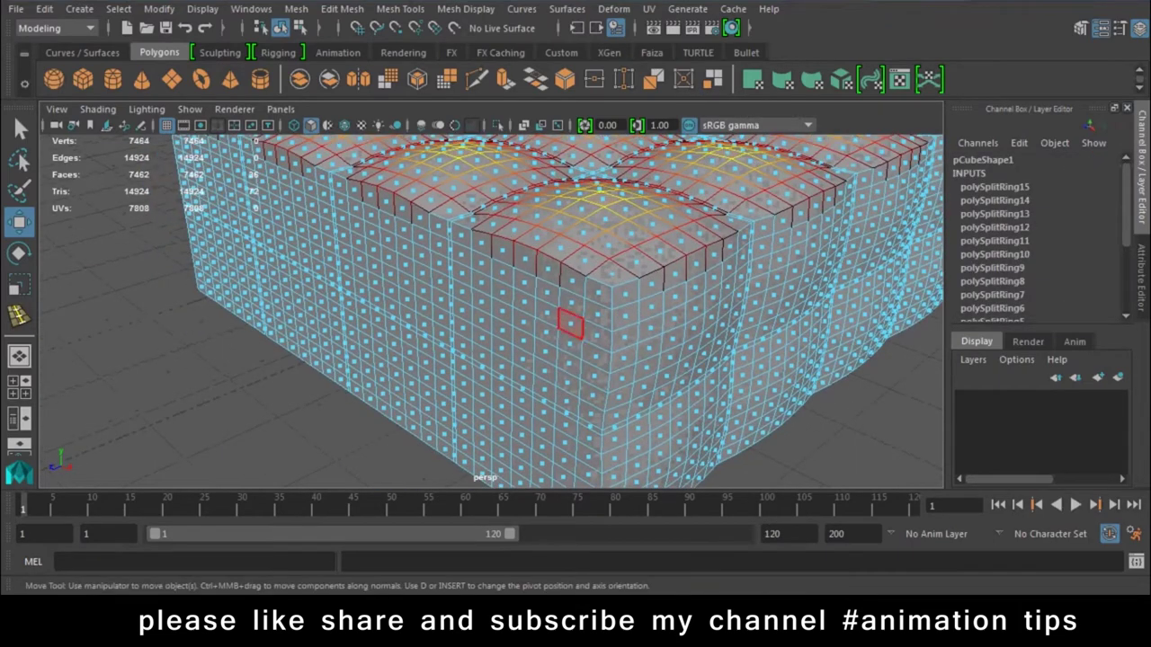
{"action": "left_click", "coordinate": [523, 322]}
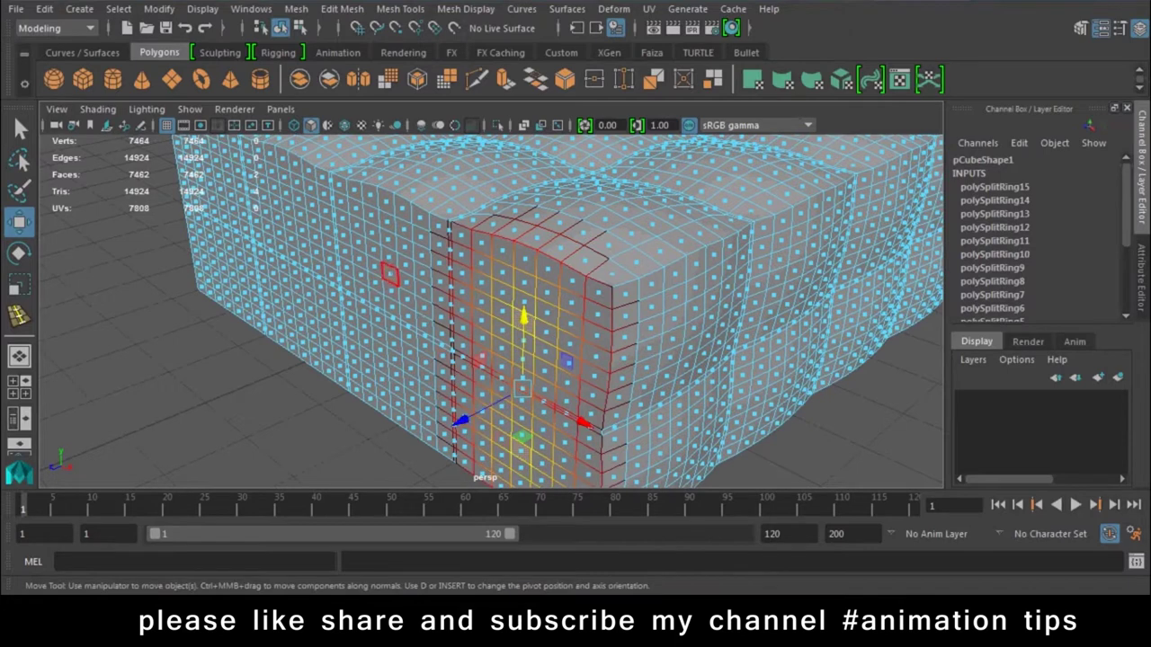
{"action": "left_click", "coordinate": [388, 274], "text": "shift"}
{"action": "left_click_drag", "start_coordinate": [380, 362], "coordinate": [352, 389]}
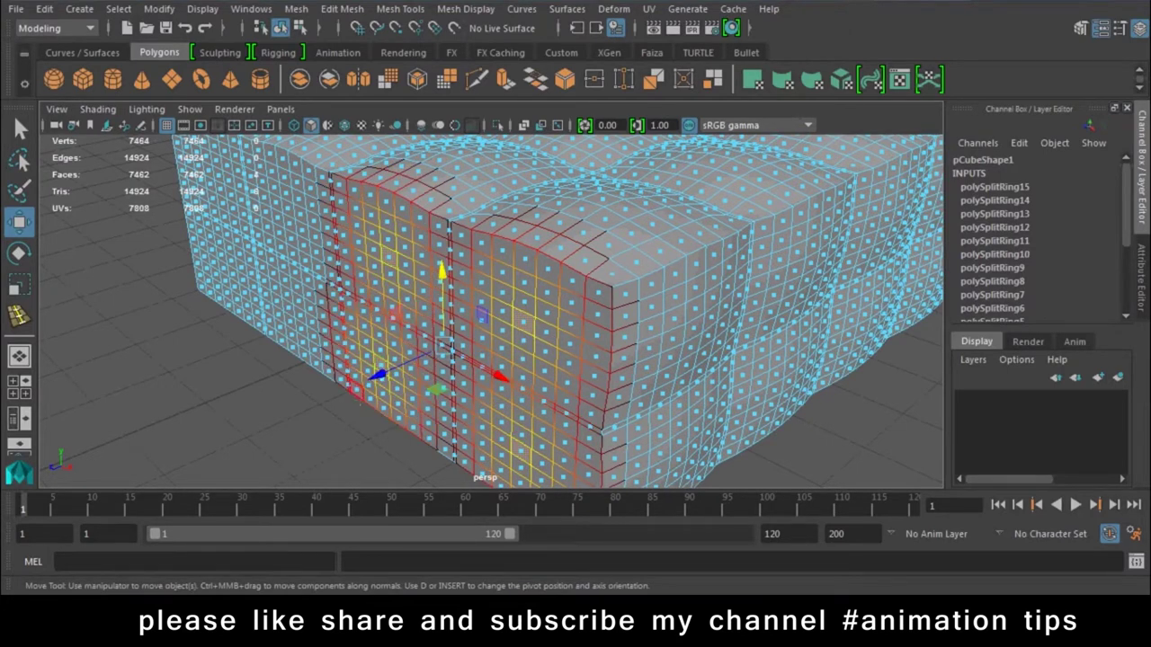
{"action": "key", "text": "ctrl+z"}
Select several front-side faces and puff them outward with soft selection
{"action": "left_click_drag", "start_coordinate": [450, 350], "coordinate": [836, 288], "text": "alt"}
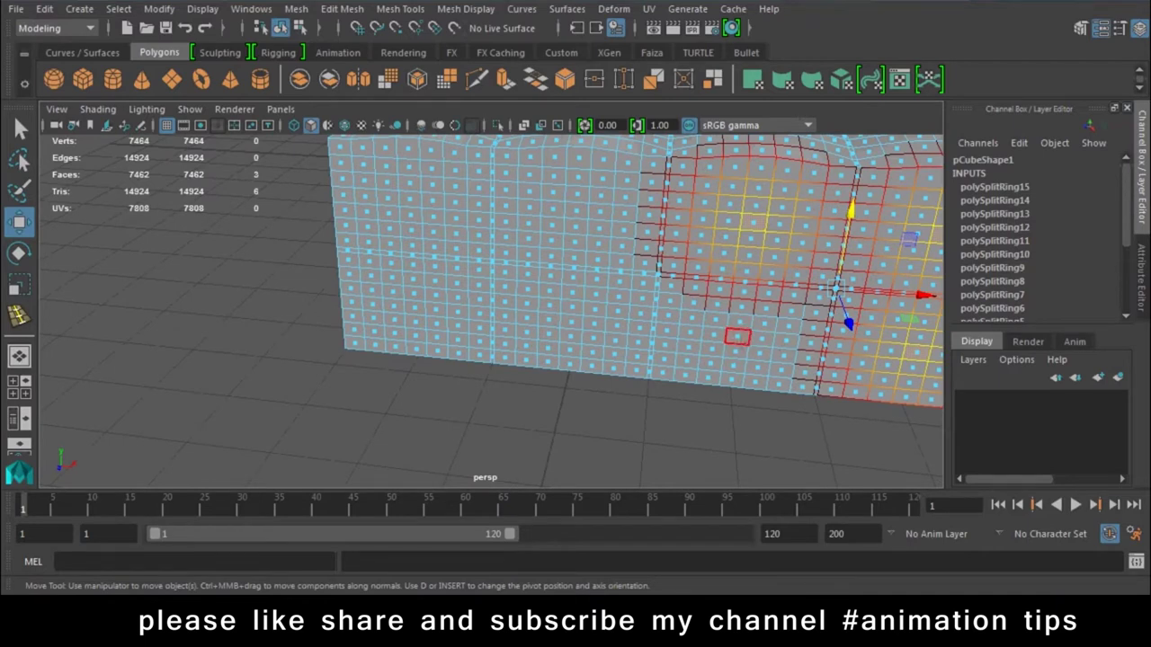
{"action": "left_click", "coordinate": [737, 337], "text": "shift"}
{"action": "left_click", "coordinate": [571, 322], "text": "shift"}
{"action": "left_click", "coordinate": [437, 311], "text": "shift"}
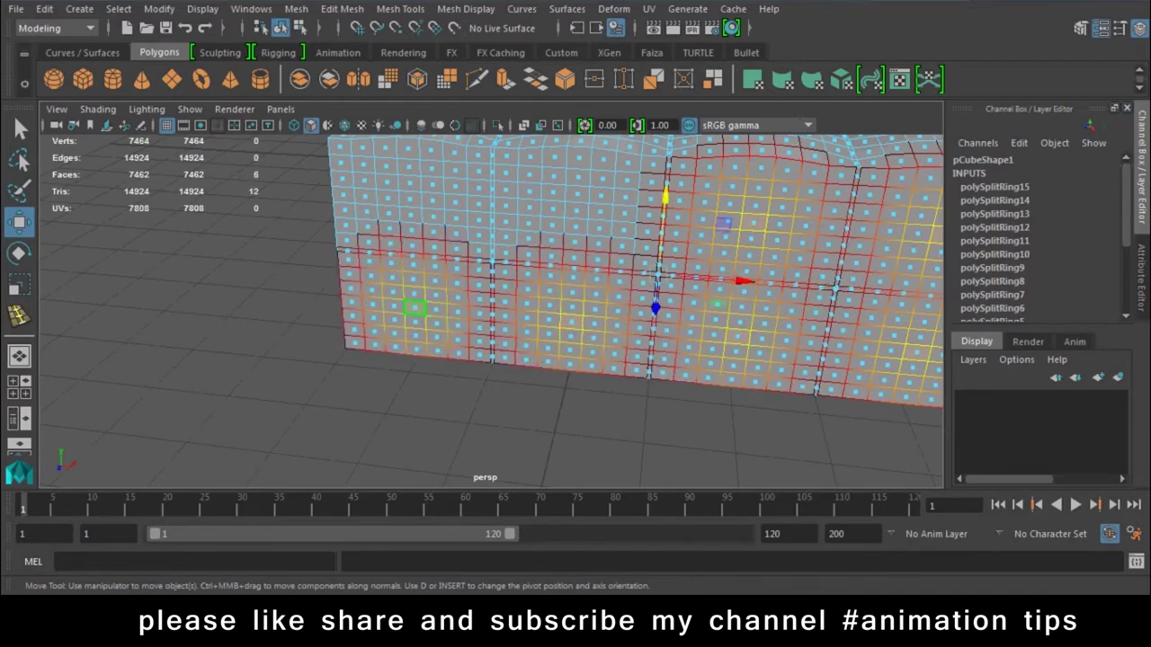
{"action": "left_click_drag", "start_coordinate": [437, 311], "coordinate": [450, 377], "text": "alt"}
{"action": "left_click", "coordinate": [404, 306], "text": "shift"}
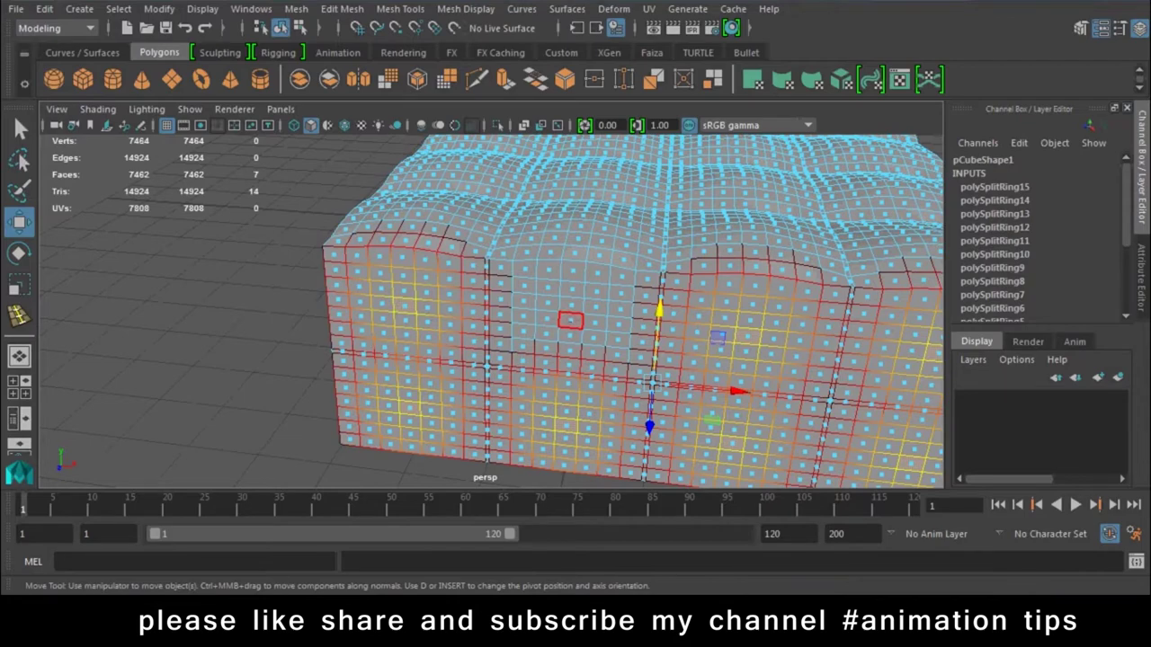
{"action": "left_click_drag", "start_coordinate": [654, 382], "coordinate": [449, 414], "text": "alt"}
{"action": "left_click_drag", "start_coordinate": [355, 460], "coordinate": [432, 423]}
{"action": "scroll", "coordinate": [540, 324], "scroll_direction": "down", "scroll_amount": 5}
{"action": "mouse_move", "coordinate": [539, 324]}
{"action": "left_mouse_down", "text": "alt"}
{"action": "mouse_move", "coordinate": [553, 319]}
{"action": "mouse_move", "coordinate": [479, 323]}
{"action": "left_mouse_up", "text": "alt"}
{"action": "scroll", "coordinate": [479, 324], "scroll_direction": "up", "scroll_amount": 5}
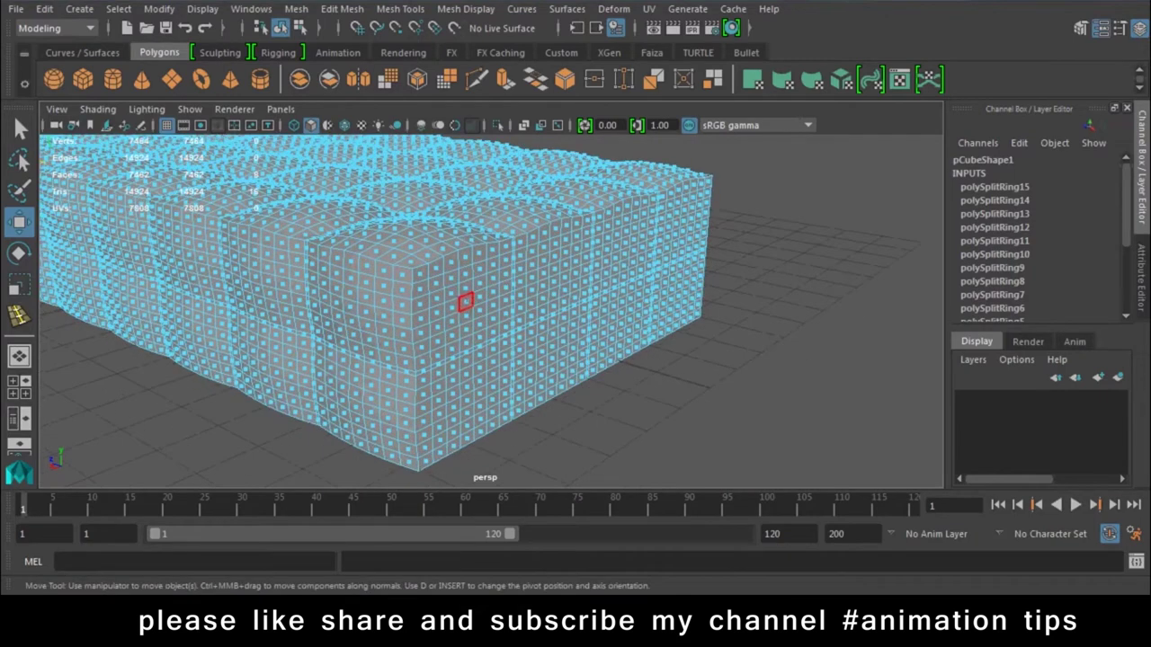
Puff out five face columns on the end side and go back to Object Mode
{"action": "left_click", "coordinate": [465, 302]}
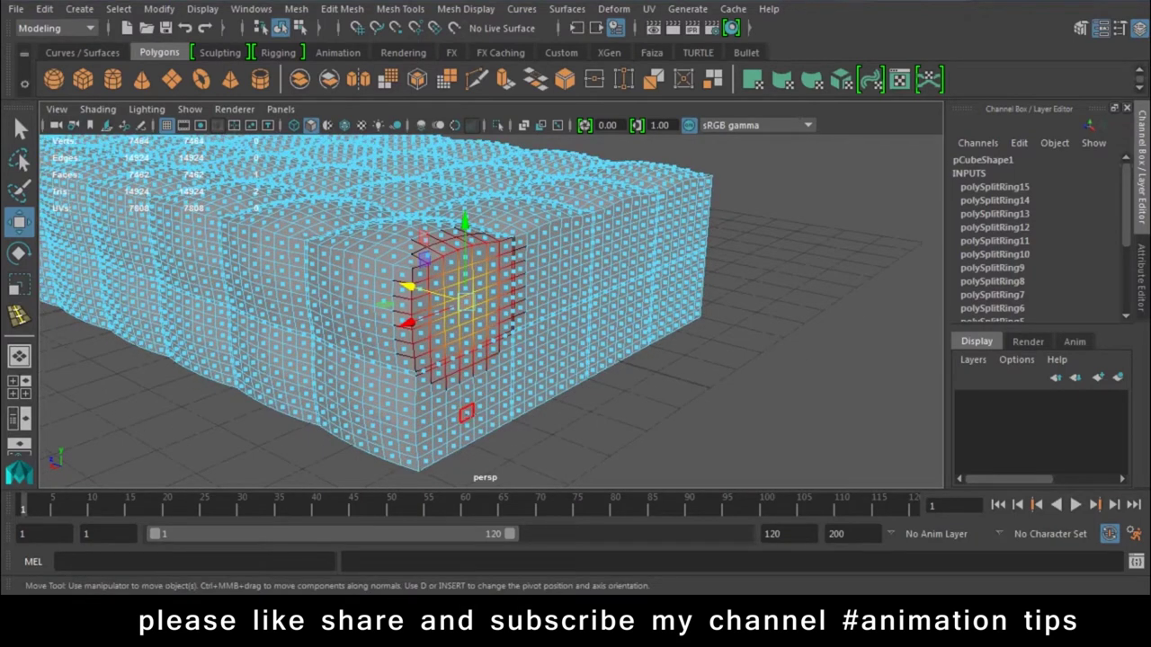
{"action": "double_click", "coordinate": [465, 400], "text": "shift"}
{"action": "double_click", "coordinate": [554, 274], "text": "shift"}
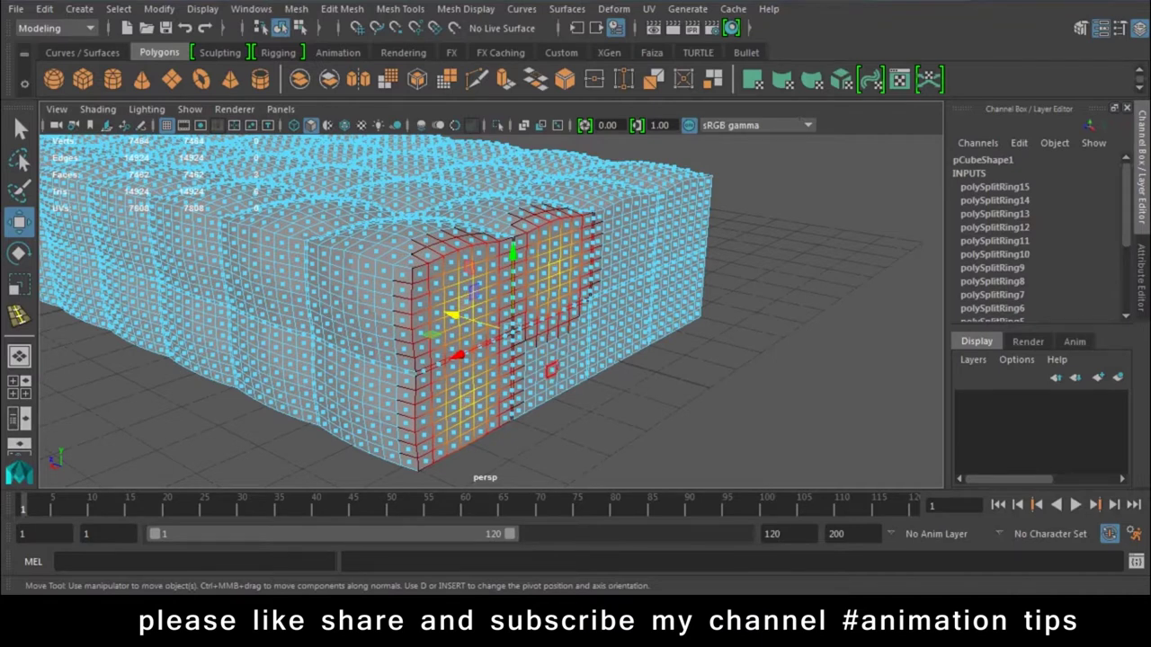
{"action": "double_click", "coordinate": [621, 323], "text": "shift"}
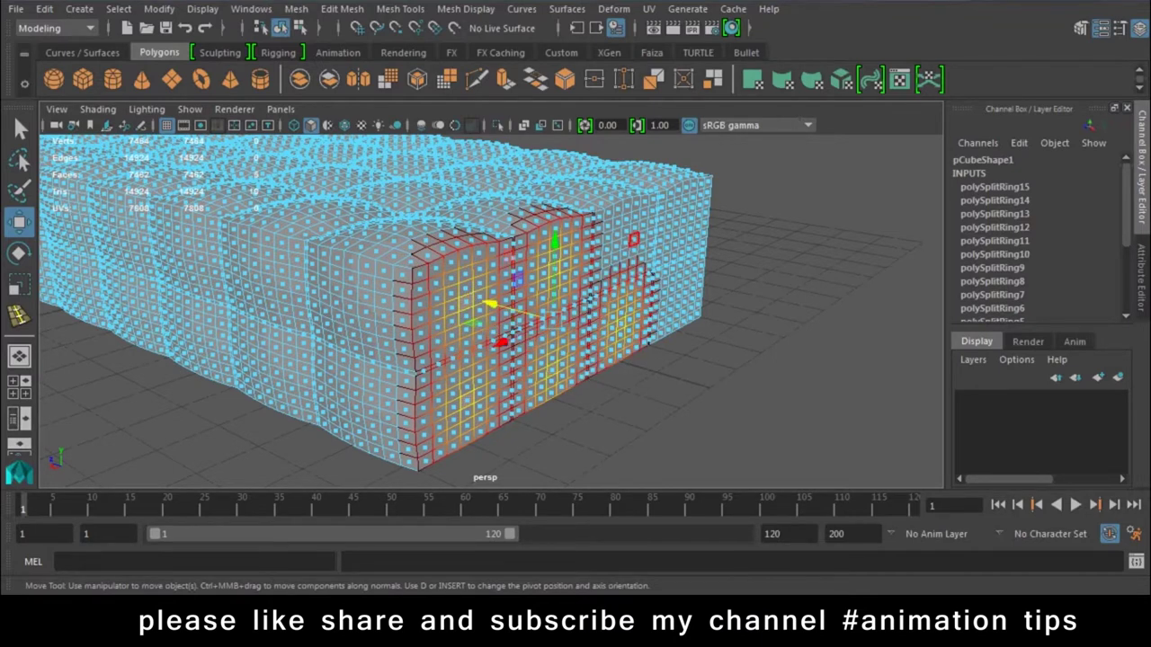
{"action": "double_click", "coordinate": [625, 242], "text": "shift"}
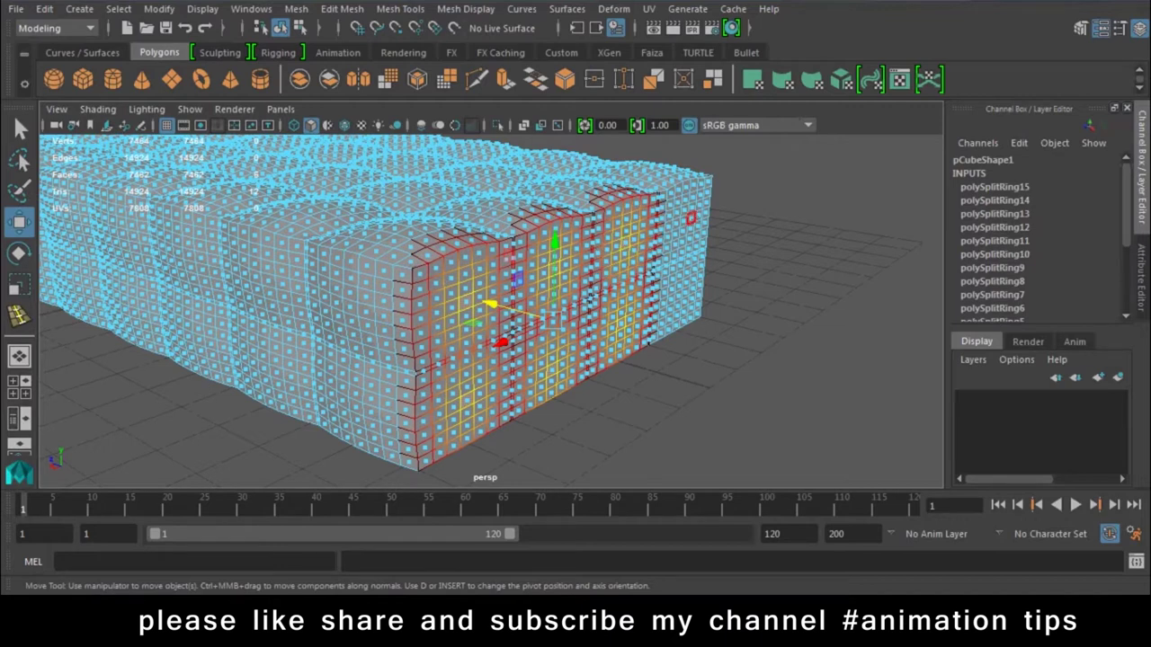
{"action": "double_click", "coordinate": [684, 220], "text": "shift"}
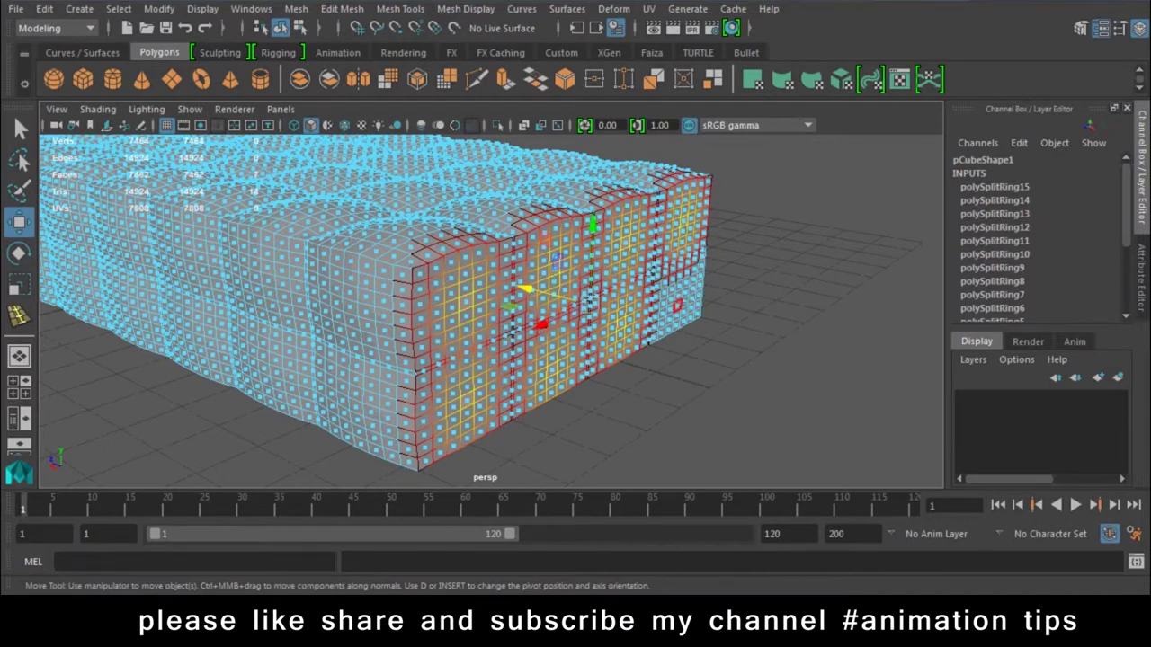
{"action": "left_click_drag", "start_coordinate": [550, 295], "coordinate": [567, 290]}
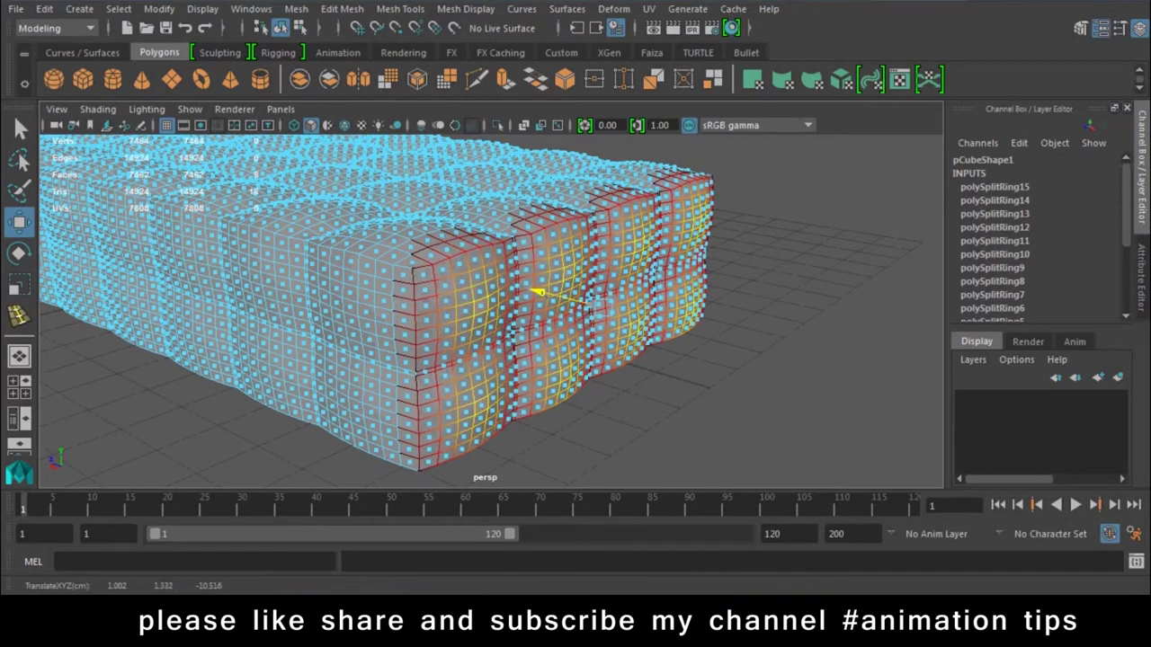
{"action": "right_click", "coordinate": [446, 144]}
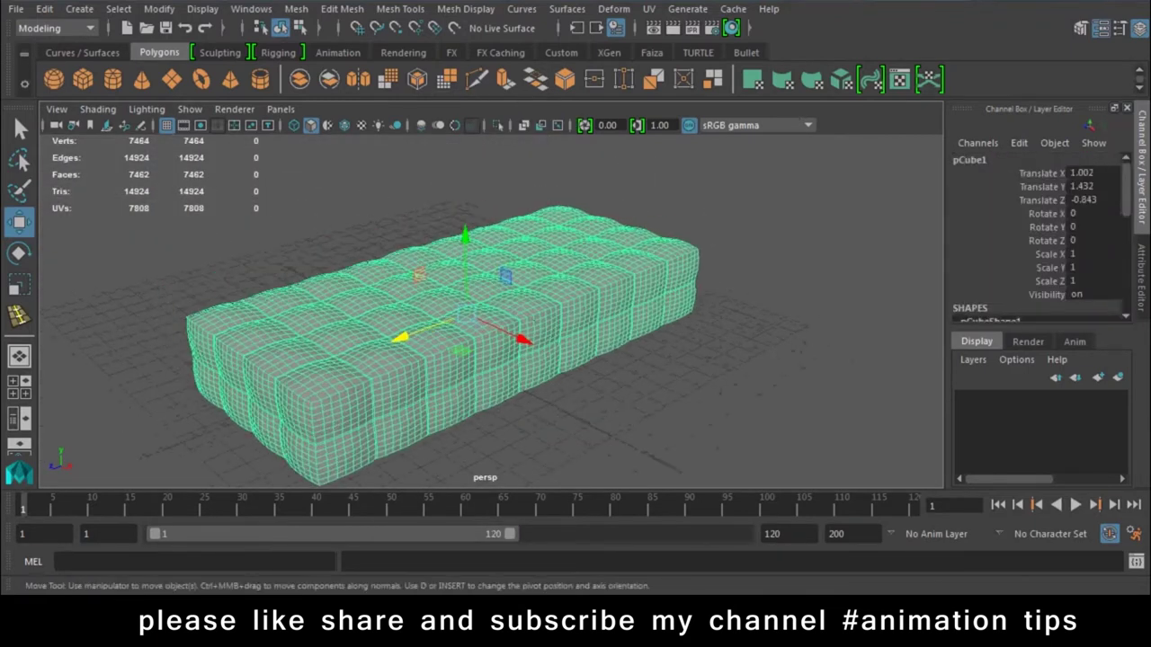
Duplicate the tufted cushion and rotate the copy to Z 90 and X 180
{"action": "key", "text": "ctrl+d"}
{"action": "mouse_move", "coordinate": [504, 335]}
{"action": "left_mouse_down"}
{"action": "mouse_move", "coordinate": [376, 272]}
{"action": "mouse_move", "coordinate": [351, 310]}
{"action": "left_mouse_up"}
{"action": "key", "text": "e"}
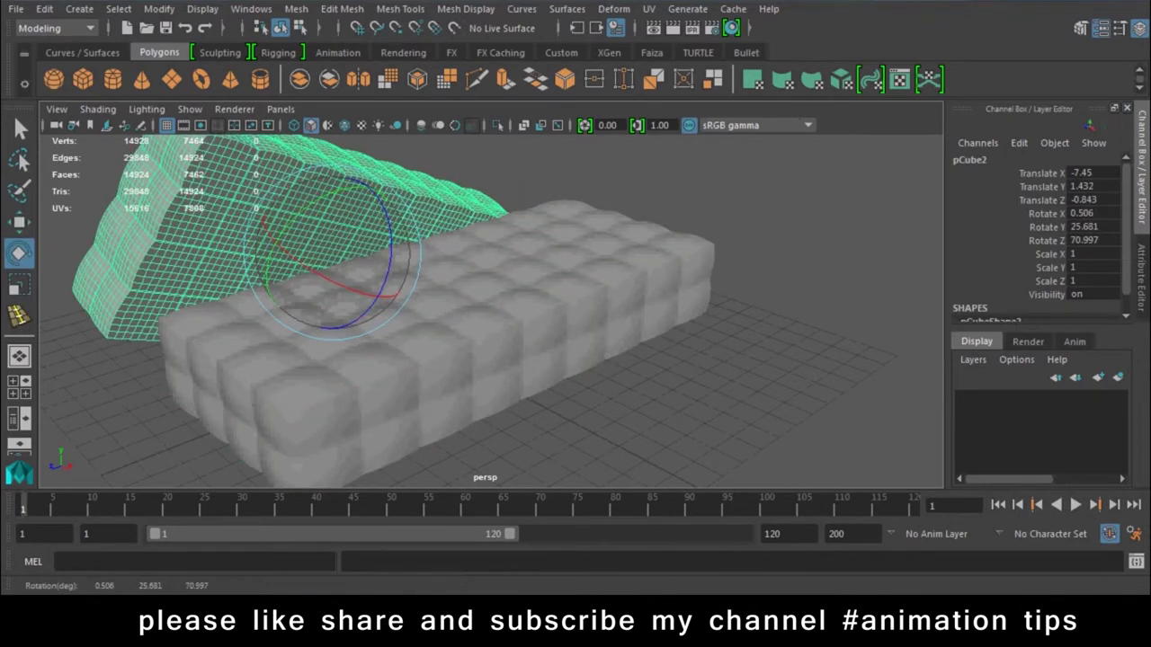
{"action": "key", "text": "ctrl+z"}
{"action": "left_click_drag", "start_coordinate": [396, 225], "coordinate": [360, 310]}
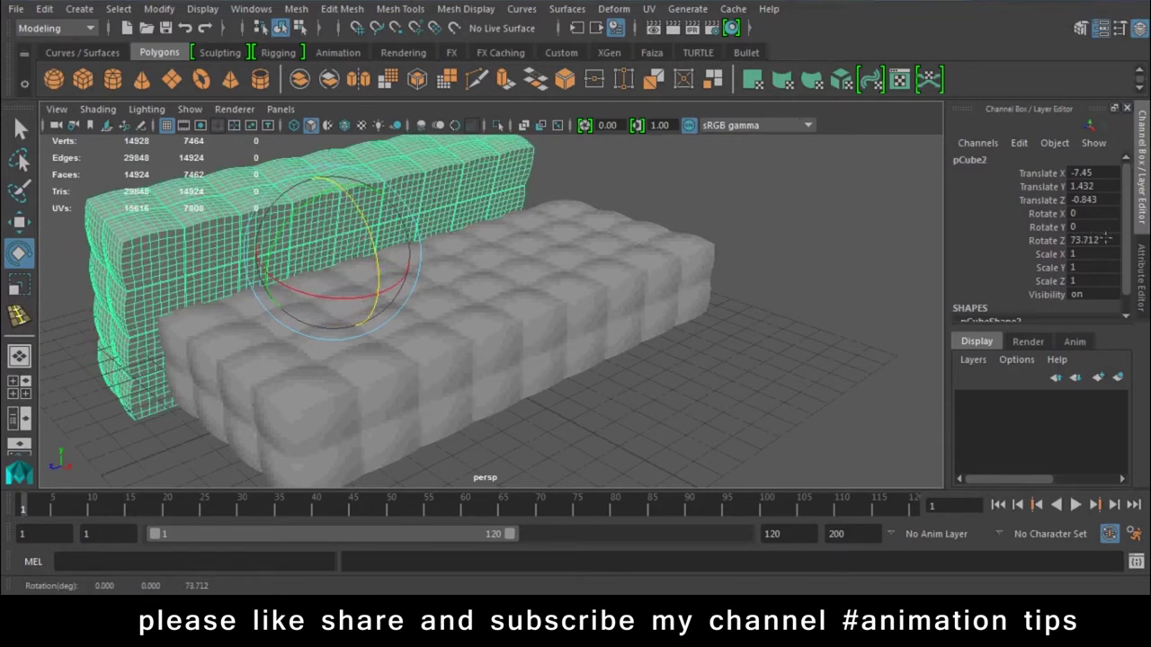
{"action": "type", "text": "90"}
{"action": "key", "text": "Return"}
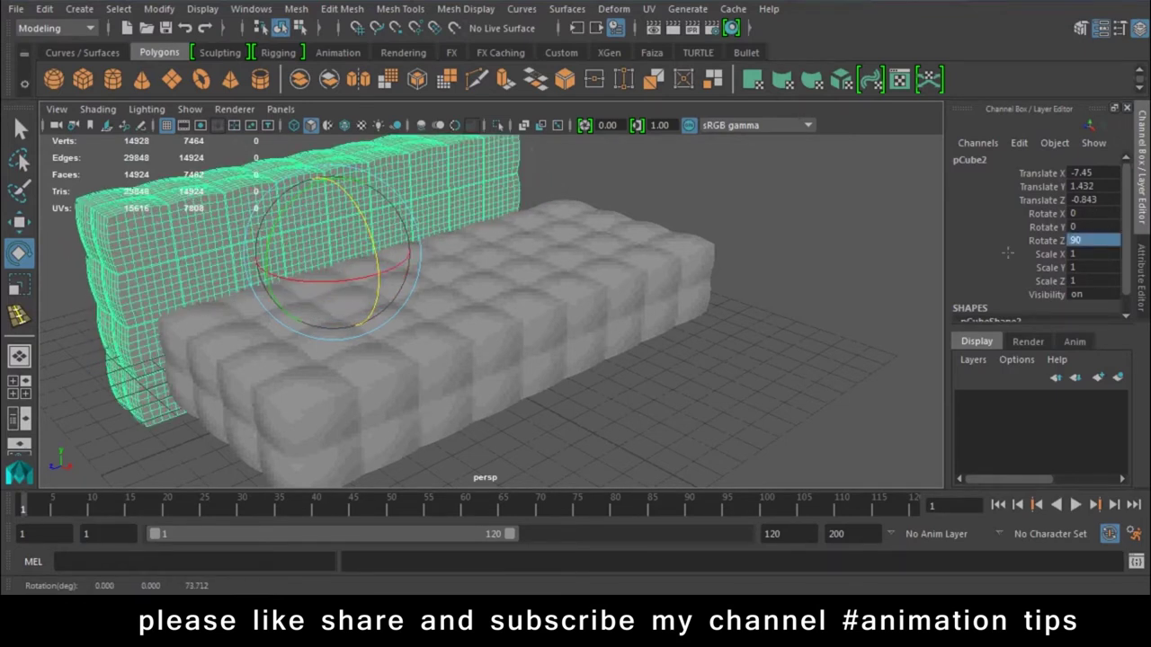
{"action": "left_click_drag", "start_coordinate": [342, 225], "coordinate": [272, 270]}
{"action": "double_click", "coordinate": [1104, 212]}
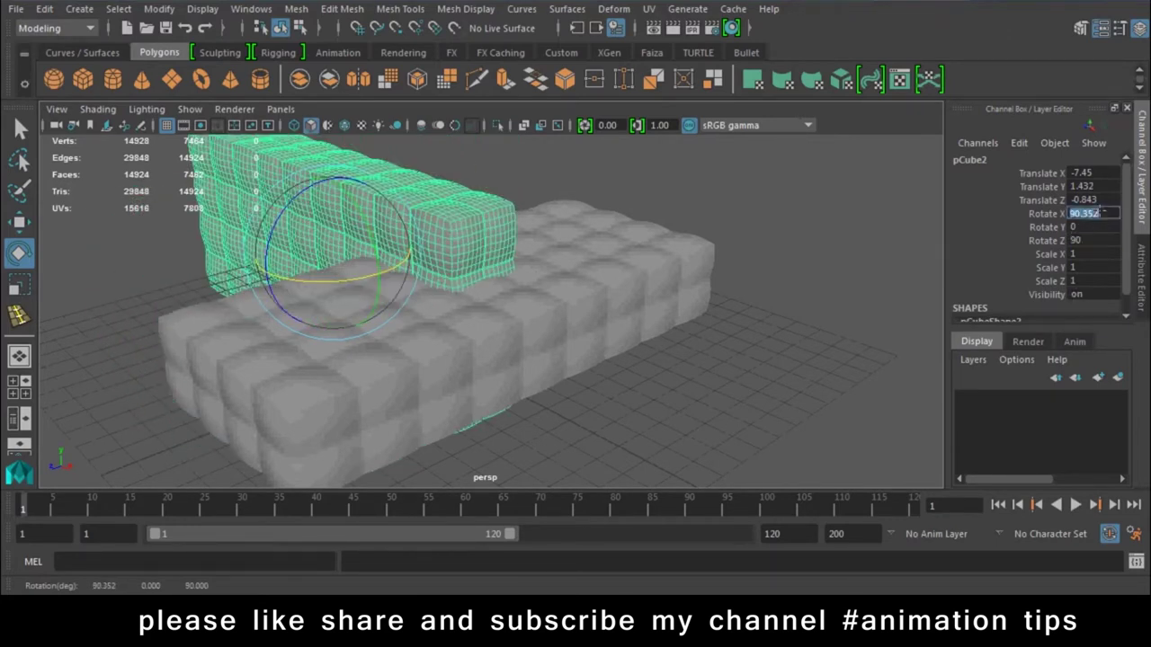
{"action": "type", "text": "180"}
{"action": "key", "text": "Return"}
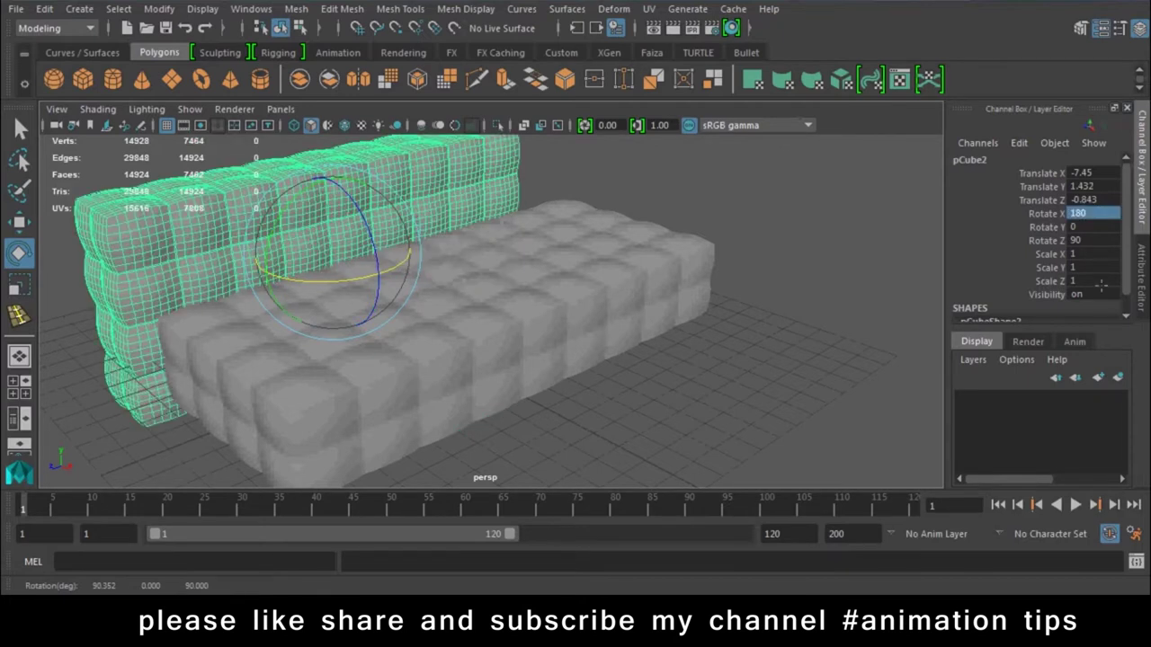
Move the flipped copy up behind the seat as the backrest and deselect it
{"action": "key", "text": "w"}
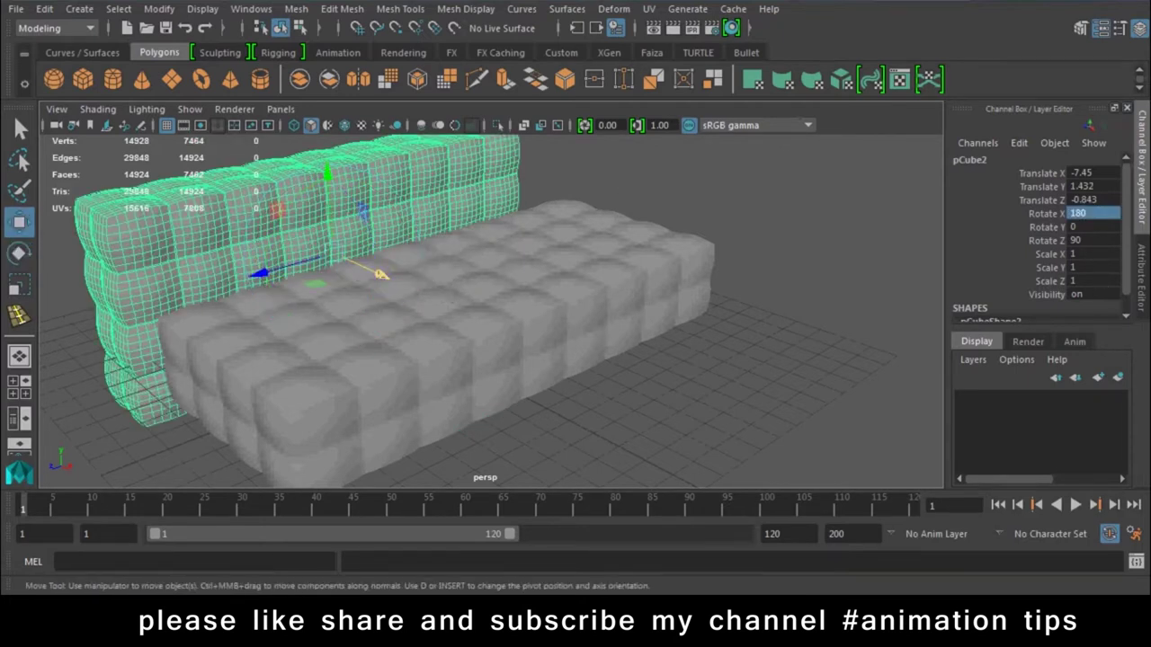
{"action": "left_click_drag", "start_coordinate": [381, 274], "coordinate": [442, 303]}
{"action": "left_click_drag", "start_coordinate": [629, 377], "coordinate": [539, 360], "text": "alt"}
{"action": "left_click_drag", "start_coordinate": [388, 202], "coordinate": [388, 153]}
{"action": "mouse_move", "coordinate": [539, 360]}
{"action": "left_mouse_down", "text": "alt"}
{"action": "mouse_move", "coordinate": [497, 227]}
{"action": "mouse_move", "coordinate": [468, 223]}
{"action": "left_mouse_up", "text": "alt"}
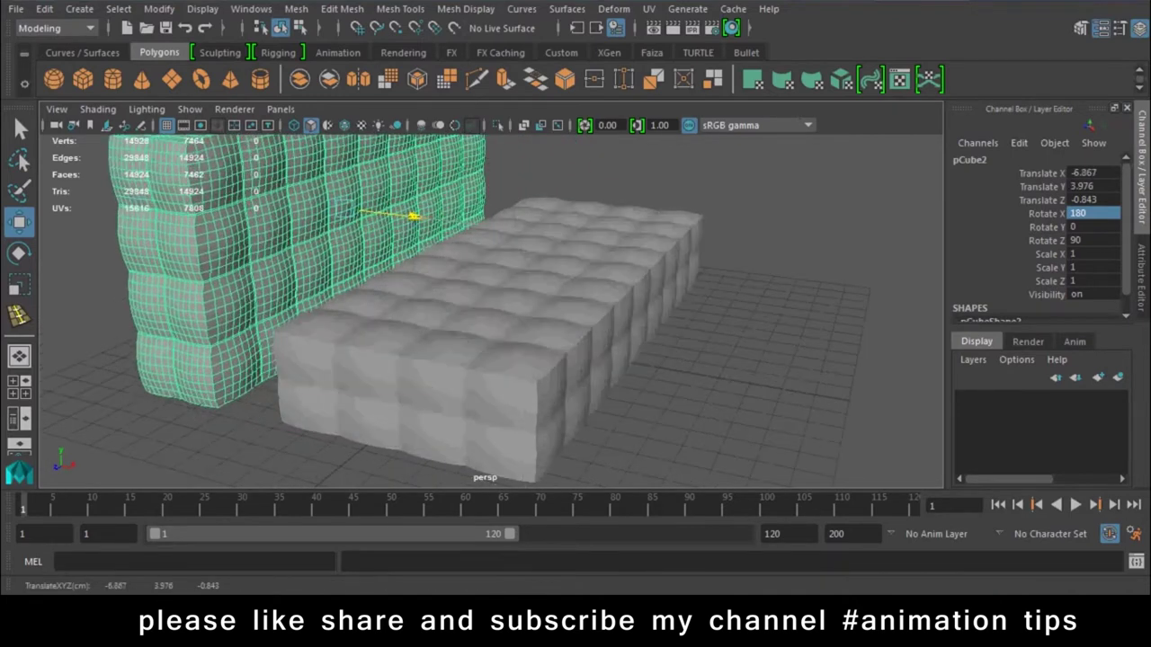
{"action": "left_click", "coordinate": [777, 376]}
{"action": "left_click_drag", "start_coordinate": [777, 376], "coordinate": [637, 380], "text": "alt"}
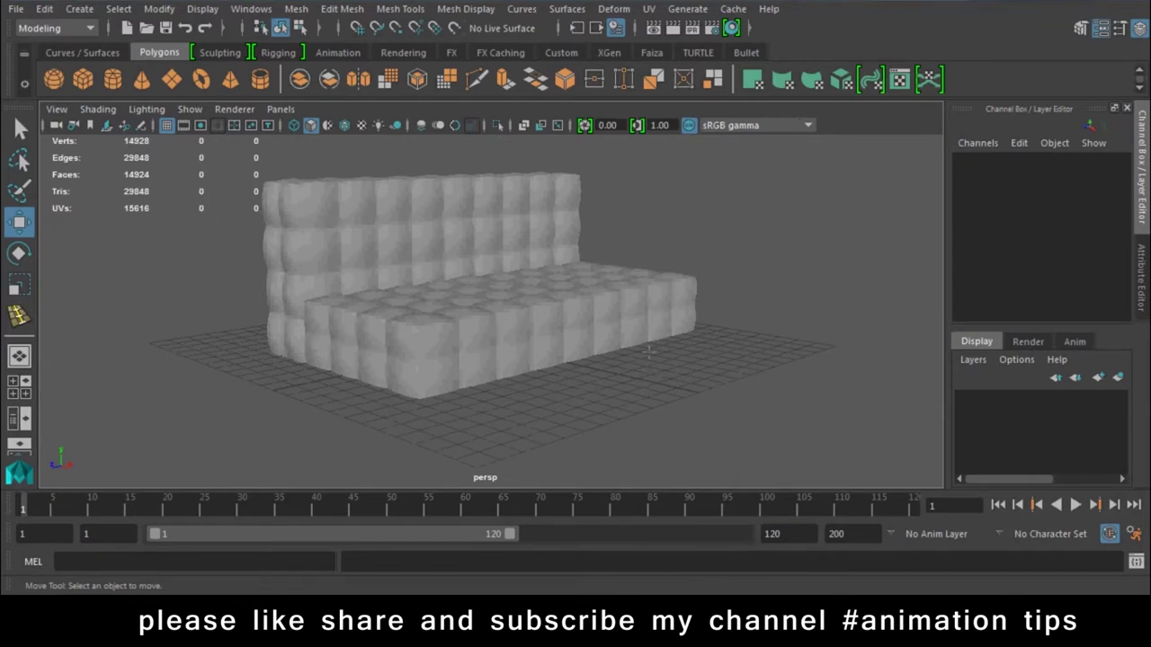
Reselect the backrest, then draw the base of a new thin polygon box on the grid
{"action": "left_click", "coordinate": [396, 207]}
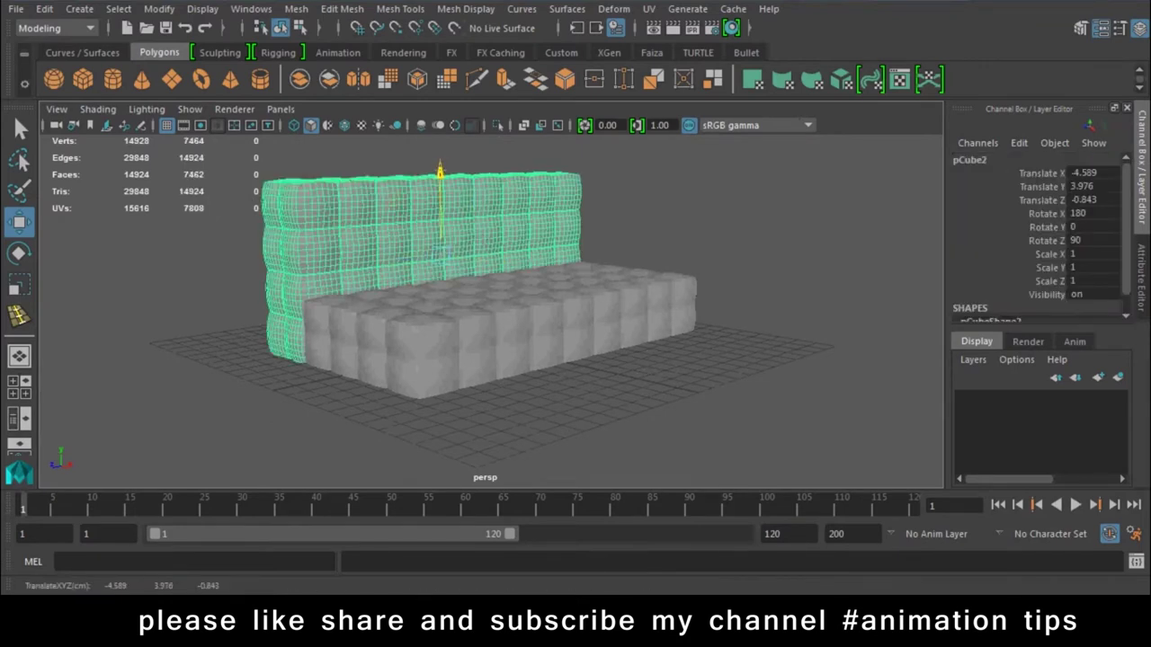
{"action": "left_click_drag", "start_coordinate": [468, 297], "coordinate": [161, 179], "text": "alt"}
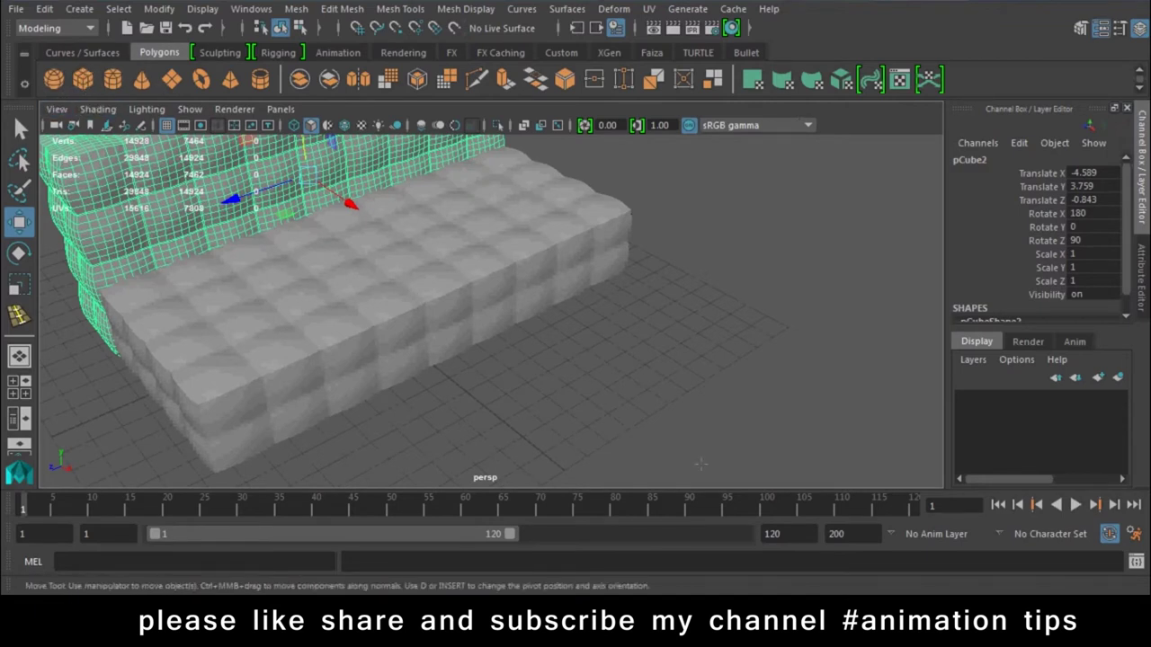
{"action": "left_click", "coordinate": [82, 79]}
{"action": "mouse_move", "coordinate": [665, 236]}
{"action": "left_mouse_down"}
{"action": "mouse_move", "coordinate": [595, 419]}
{"action": "mouse_move", "coordinate": [623, 307]}
{"action": "left_mouse_up"}
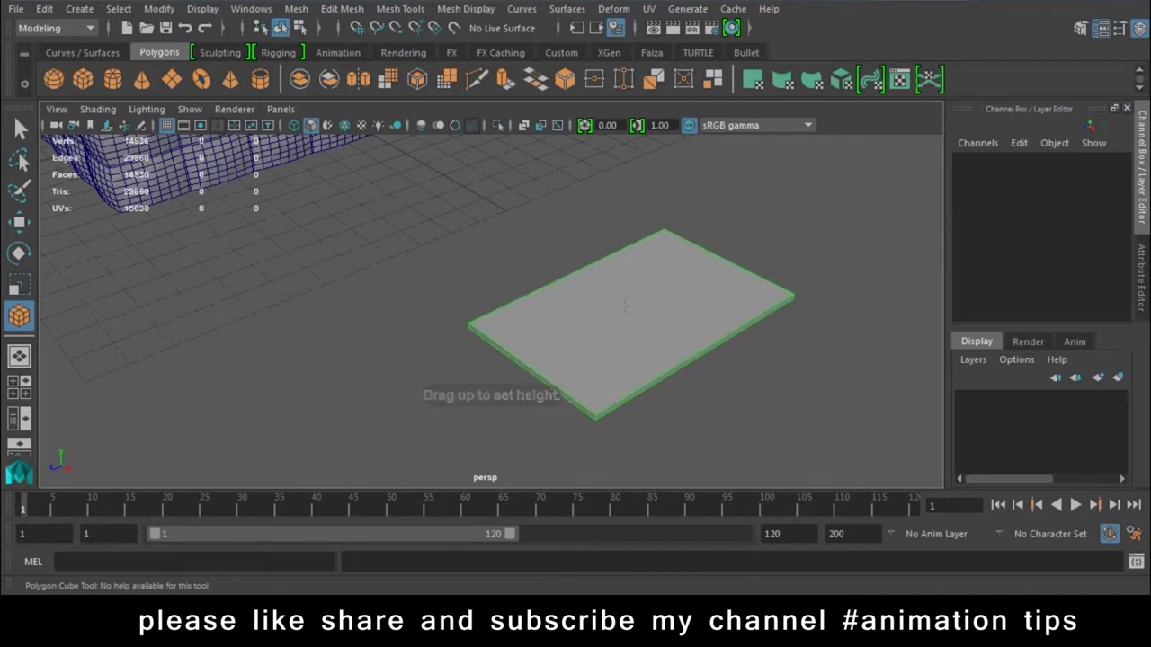
Give the thin box 12 width and 12 depth subdivisions
{"action": "scroll", "coordinate": [622, 307], "scroll_direction": "up", "scroll_amount": 5}
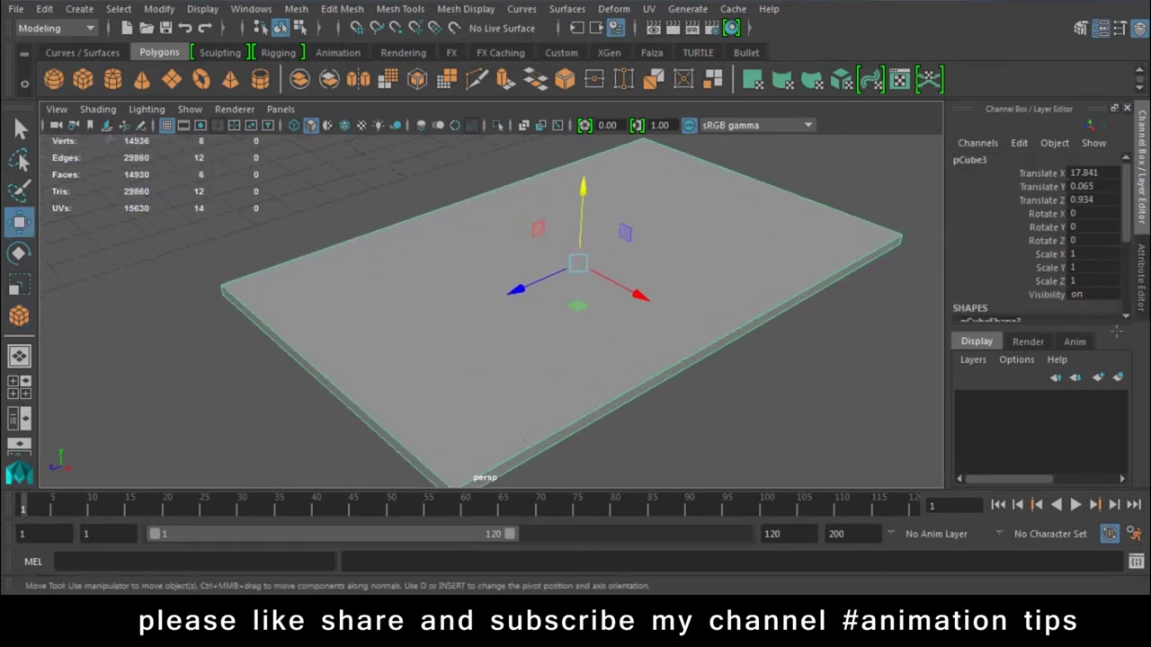
{"action": "scroll", "coordinate": [1099, 297], "scroll_direction": "down", "scroll_amount": 3}
{"action": "scroll", "coordinate": [1082, 285], "scroll_direction": "down", "scroll_amount": 2}
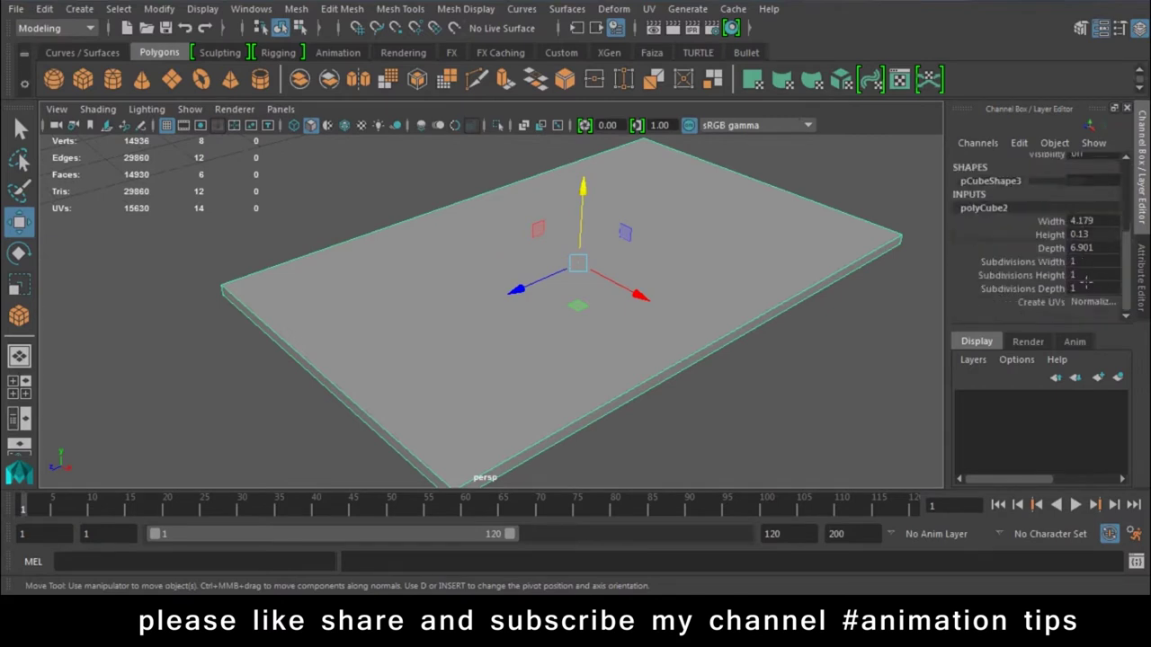
{"action": "left_click", "coordinate": [1022, 260]}
{"action": "left_click", "coordinate": [1052, 288], "text": "ctrl"}
{"action": "mouse_move", "coordinate": [568, 264]}
{"action": "middle_mouse_down"}
{"action": "mouse_move", "coordinate": [705, 294]}
{"action": "mouse_move", "coordinate": [694, 294]}
{"action": "middle_mouse_up"}
{"action": "mouse_move", "coordinate": [706, 152]}
{"action": "right_mouse_down"}
{"action": "mouse_move", "coordinate": [630, 167]}
{"action": "mouse_move", "coordinate": [589, 191]}
{"action": "right_mouse_up"}
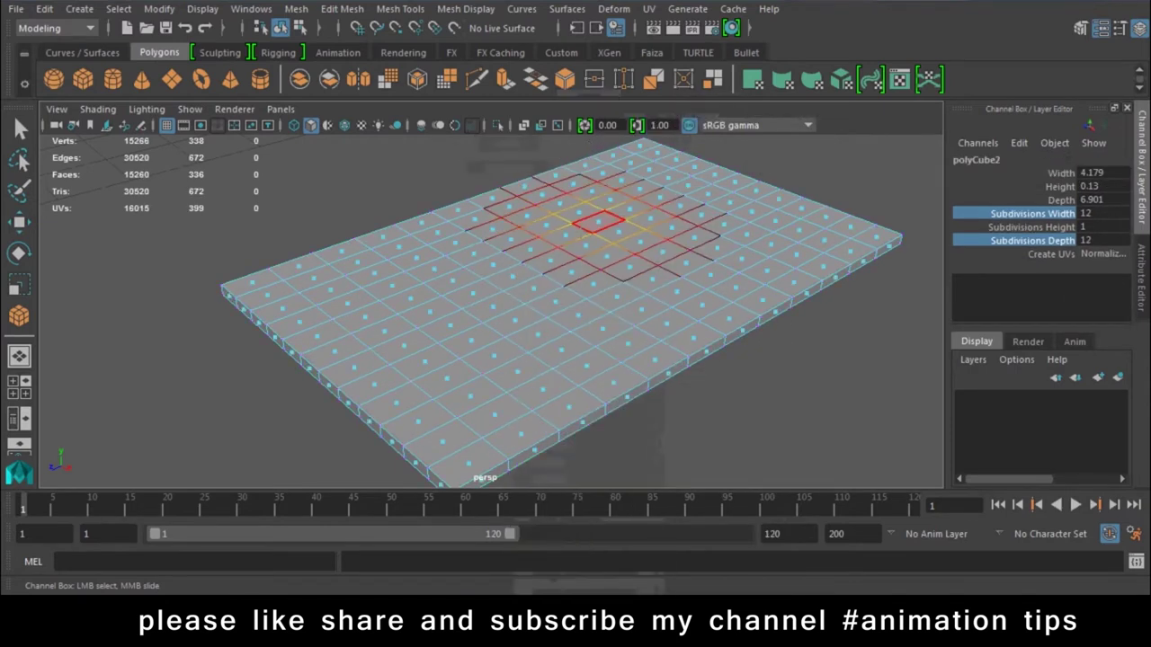
Soft-select two central faces and pull the slab's centre into a pillow bulge
{"action": "left_click", "coordinate": [572, 272]}
{"action": "key", "text": "w"}
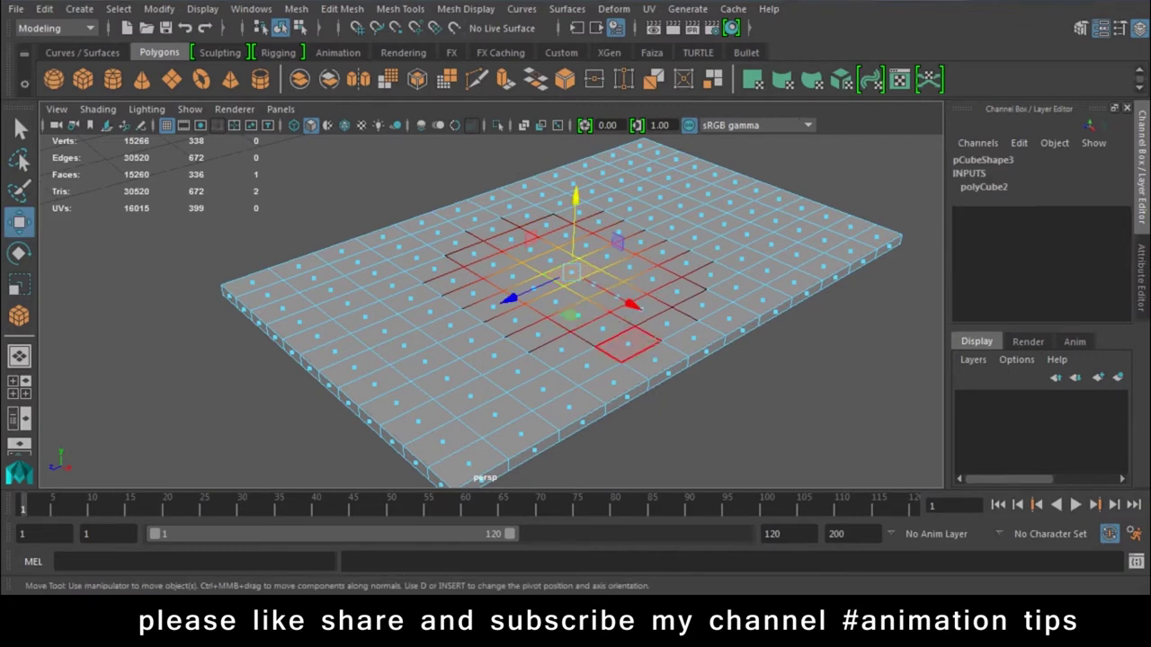
{"action": "left_click_drag", "start_coordinate": [653, 378], "coordinate": [653, 333], "text": "alt"}
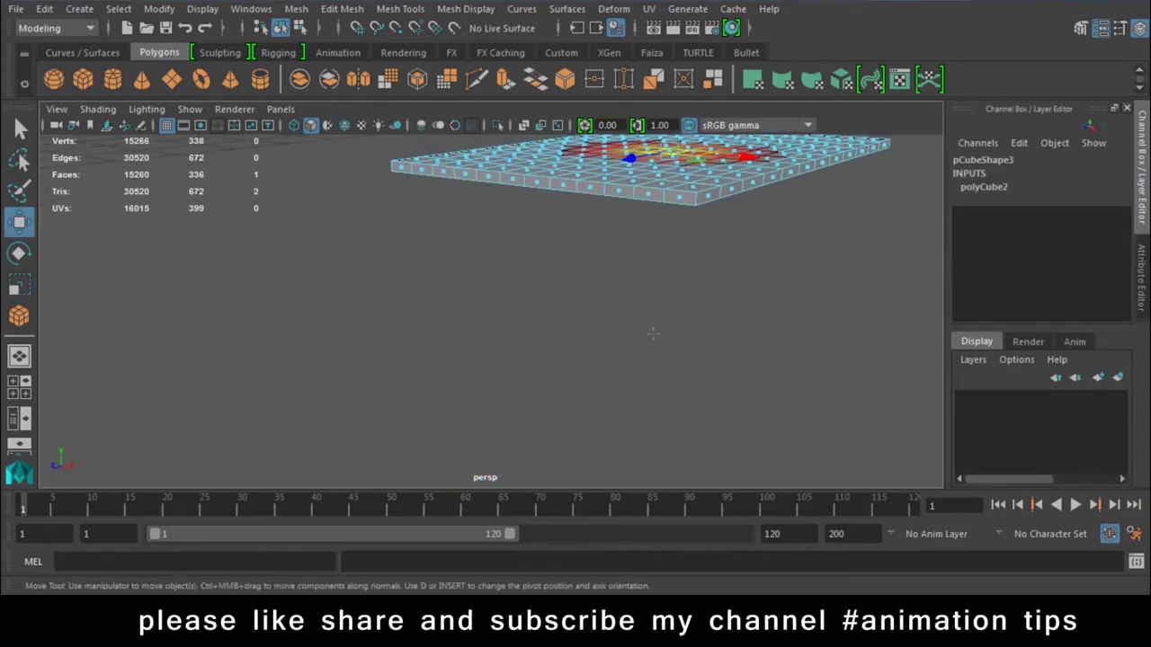
{"action": "key", "text": "f"}
{"action": "scroll", "coordinate": [295, 273], "scroll_direction": "down", "scroll_amount": 5}
{"action": "scroll", "coordinate": [294, 272], "scroll_direction": "up", "scroll_amount": 2}
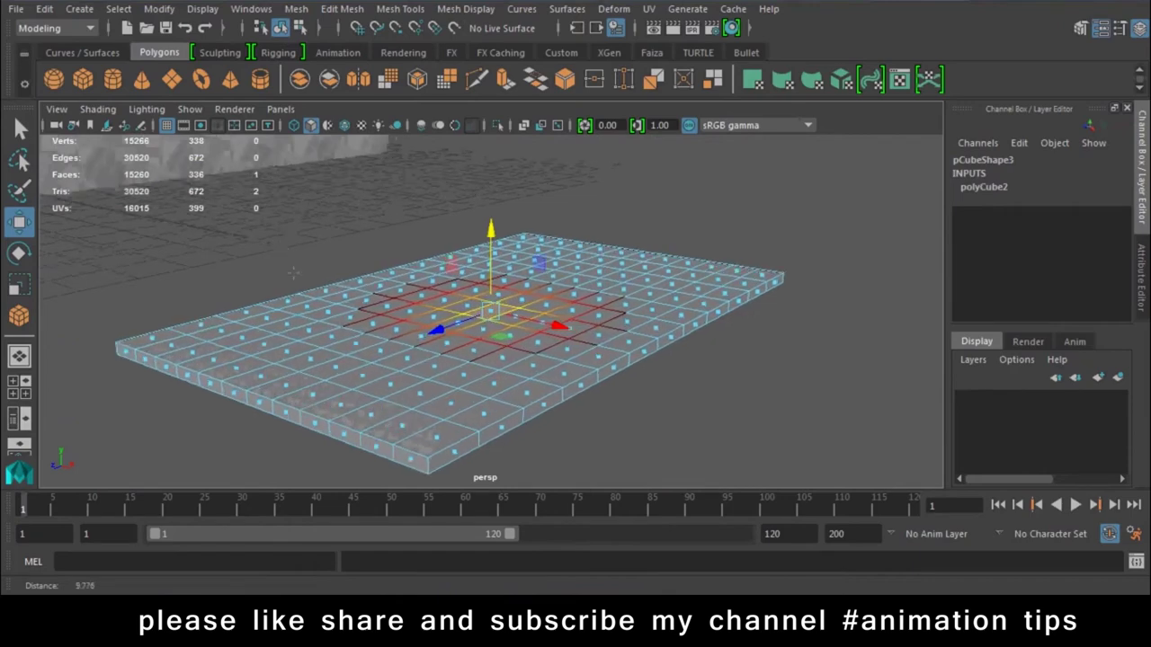
{"action": "scroll", "coordinate": [294, 272], "scroll_direction": "up", "scroll_amount": 2}
{"action": "key", "text": "b"}
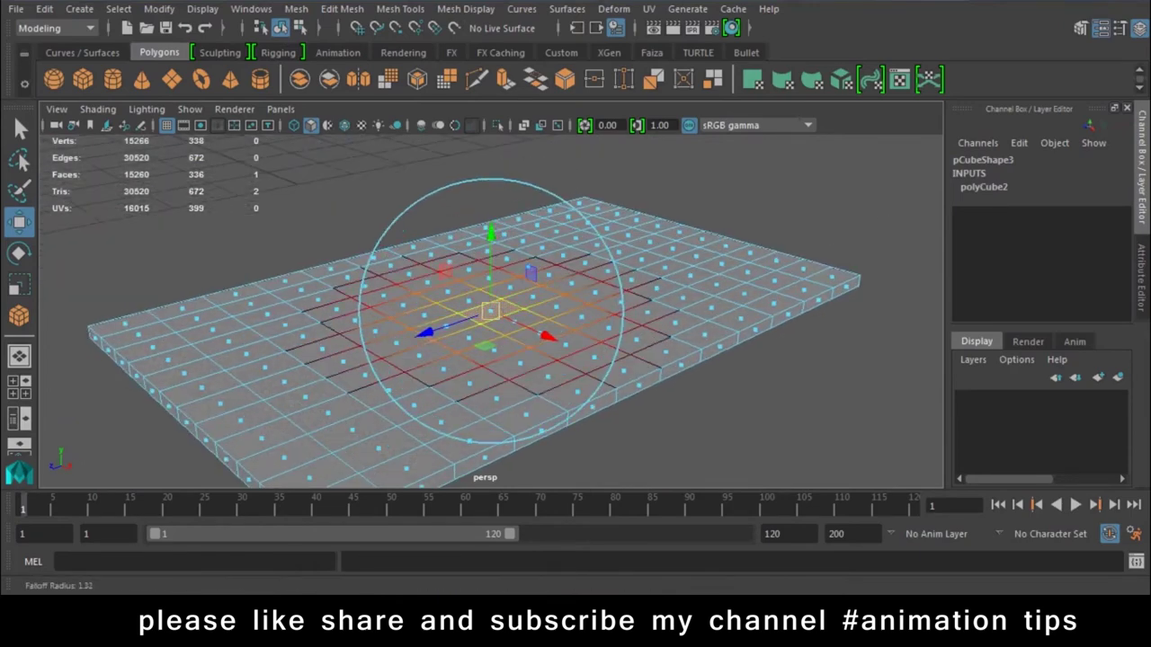
{"action": "mouse_move", "coordinate": [490, 310]}
{"action": "left_mouse_down"}
{"action": "mouse_move", "coordinate": [540, 311]}
{"action": "mouse_move", "coordinate": [490, 234]}
{"action": "left_mouse_up"}
{"action": "mouse_move", "coordinate": [504, 180]}
{"action": "left_mouse_down", "text": "alt"}
{"action": "mouse_move", "coordinate": [509, 261]}
{"action": "mouse_move", "coordinate": [490, 171]}
{"action": "mouse_move", "coordinate": [522, 319]}
{"action": "mouse_move", "coordinate": [503, 297]}
{"action": "mouse_move", "coordinate": [493, 320]}
{"action": "left_mouse_up", "text": "alt"}
{"action": "key", "text": "ctrl+z"}
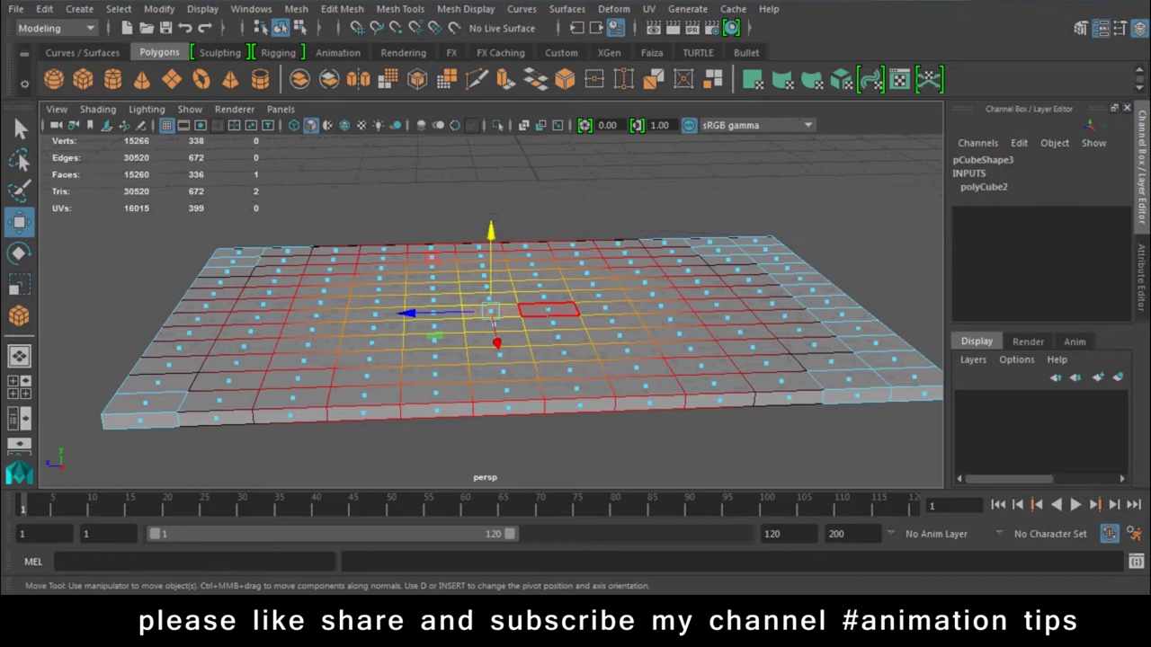
{"action": "left_click", "coordinate": [545, 311], "text": "shift"}
{"action": "mouse_move", "coordinate": [520, 232]}
{"action": "left_mouse_down"}
{"action": "mouse_move", "coordinate": [519, 160]}
{"action": "mouse_move", "coordinate": [490, 321]}
{"action": "mouse_move", "coordinate": [493, 270]}
{"action": "mouse_move", "coordinate": [529, 324]}
{"action": "mouse_move", "coordinate": [529, 388]}
{"action": "mouse_move", "coordinate": [530, 270]}
{"action": "left_mouse_up"}
Pull the middle vertices of the top, bottom, right and left edges inward with soft selection
{"action": "scroll", "coordinate": [518, 311], "scroll_direction": "down", "scroll_amount": 3}
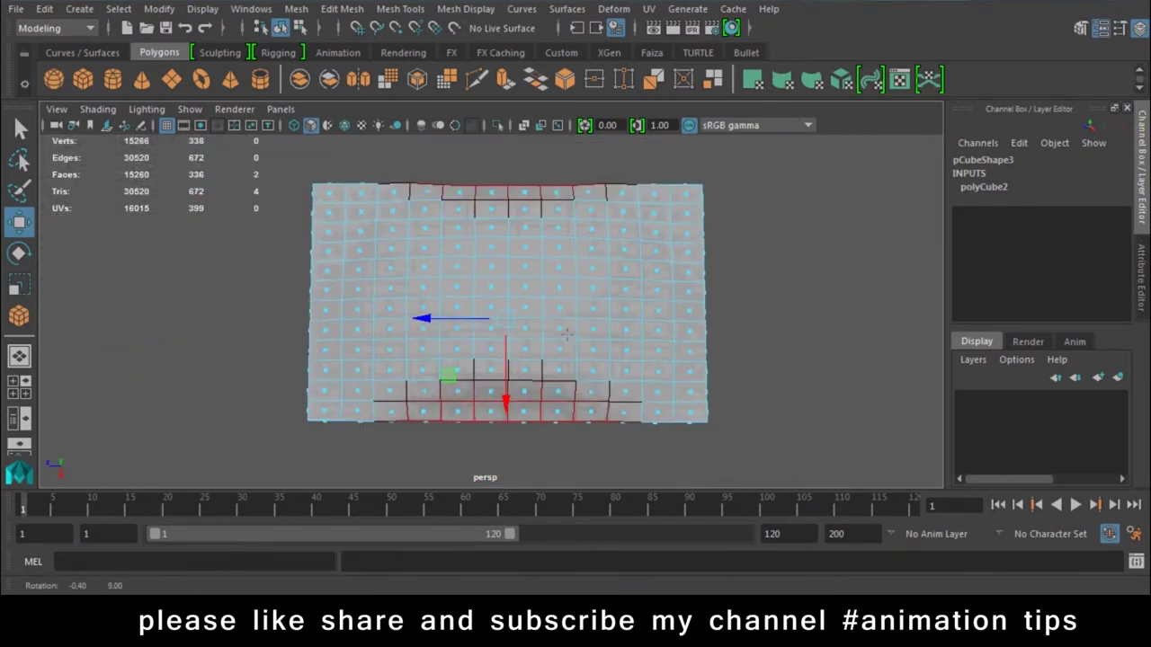
{"action": "right_click_drag", "start_coordinate": [675, 144], "coordinate": [634, 206]}
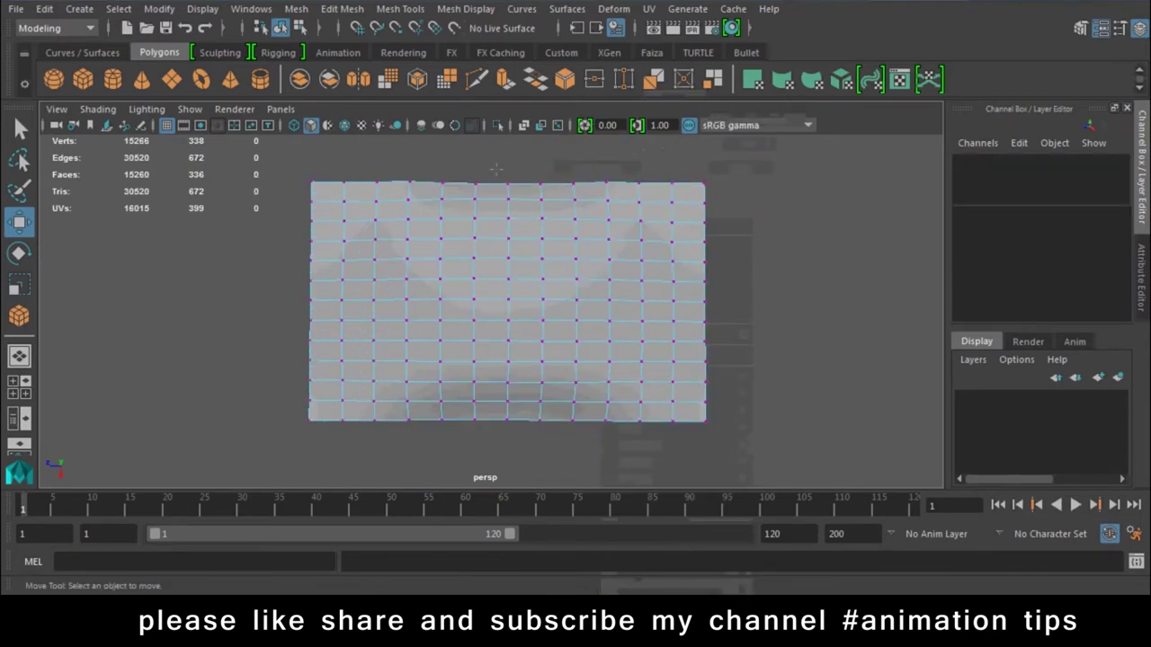
{"action": "left_click_drag", "start_coordinate": [496, 171], "coordinate": [520, 193]}
{"action": "left_click_drag", "start_coordinate": [506, 299], "coordinate": [528, 280]}
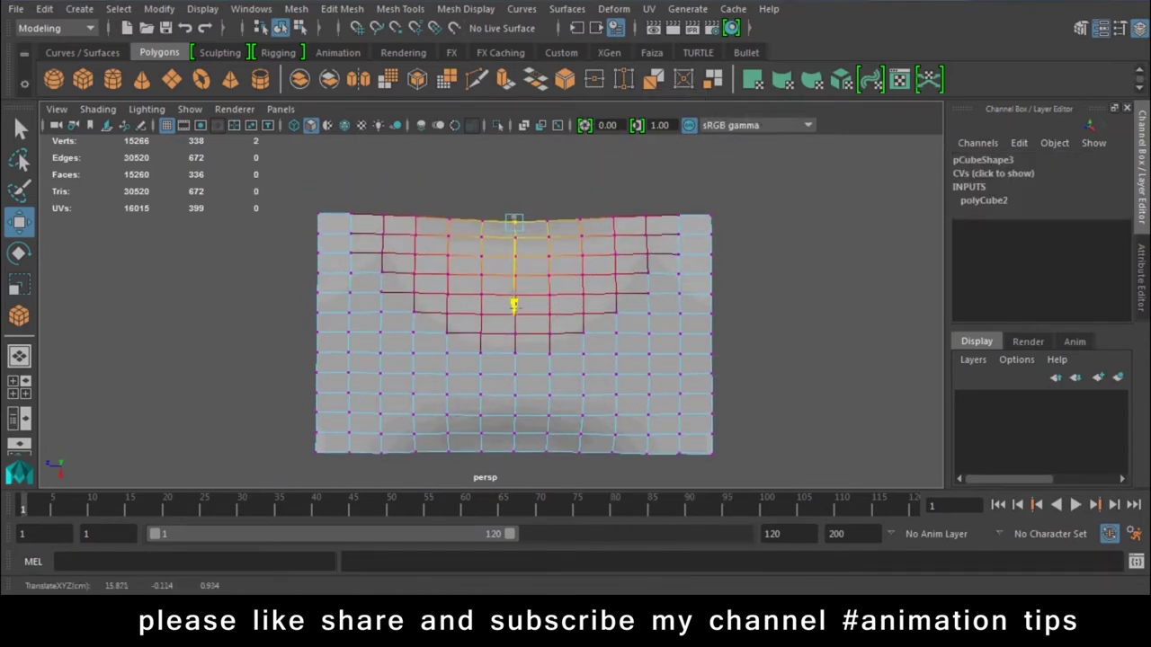
{"action": "left_click_drag", "start_coordinate": [517, 387], "coordinate": [505, 362]}
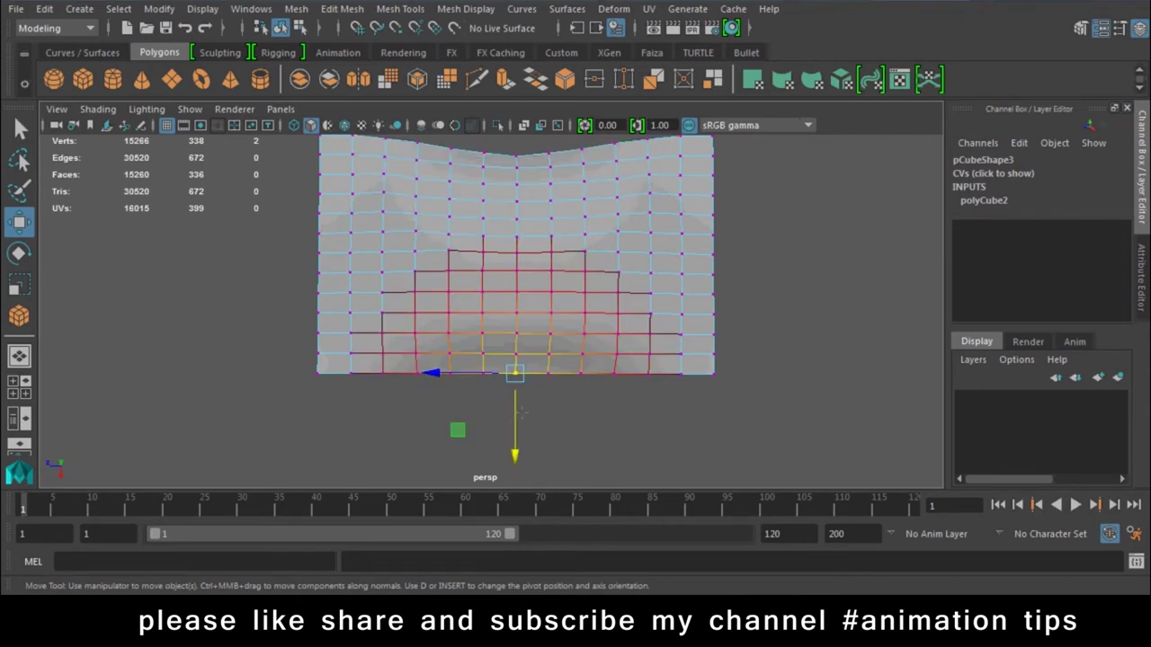
{"action": "left_click_drag", "start_coordinate": [514, 431], "coordinate": [514, 406]}
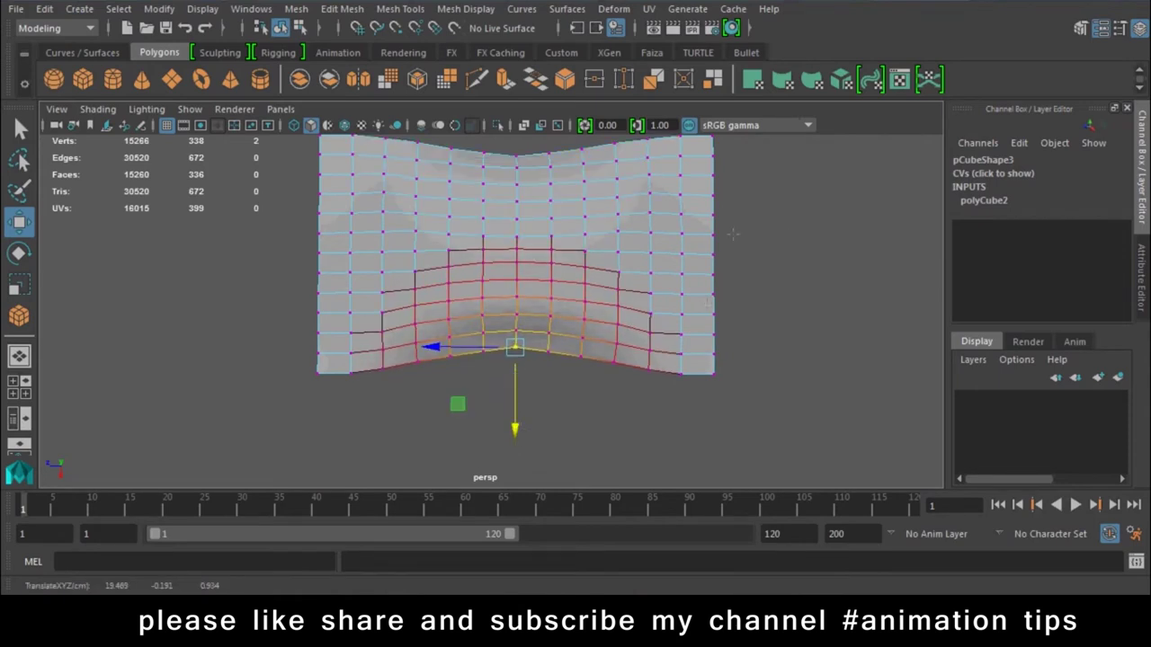
{"action": "left_click_drag", "start_coordinate": [699, 228], "coordinate": [735, 245]}
{"action": "left_click_drag", "start_coordinate": [634, 245], "coordinate": [609, 245]}
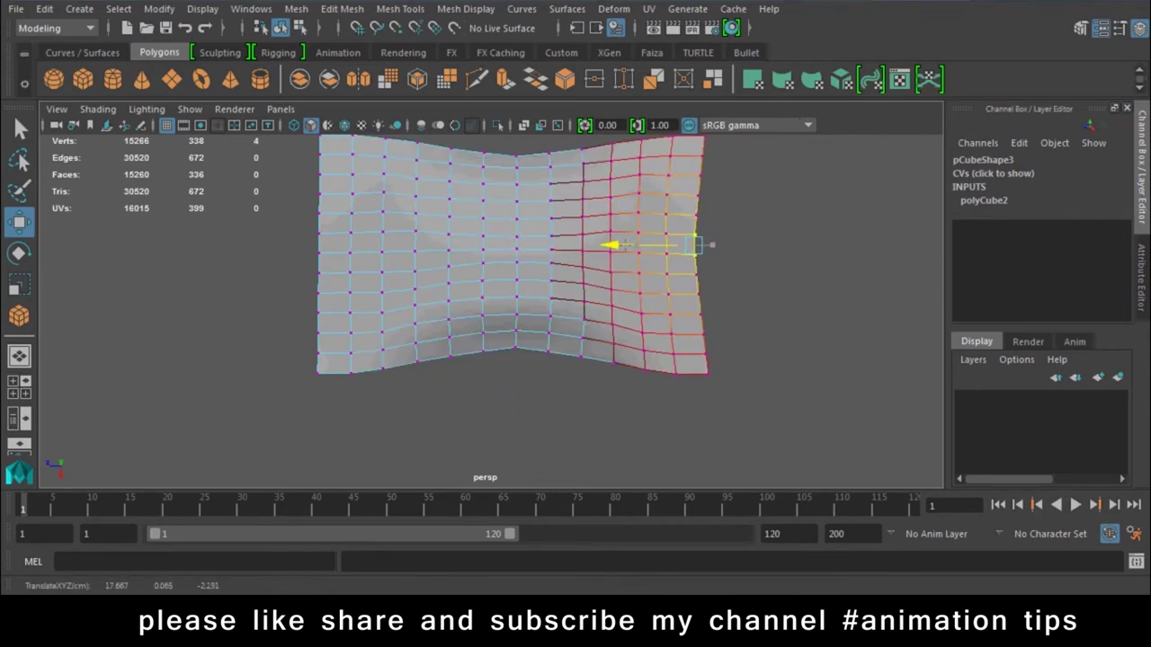
{"action": "mouse_move", "coordinate": [304, 230]}
{"action": "left_mouse_down"}
{"action": "mouse_move", "coordinate": [320, 251]}
{"action": "mouse_move", "coordinate": [281, 284]}
{"action": "mouse_move", "coordinate": [294, 289]}
{"action": "mouse_move", "coordinate": [733, 238]}
{"action": "mouse_move", "coordinate": [378, 270]}
{"action": "mouse_move", "coordinate": [396, 270]}
{"action": "left_mouse_up"}
{"action": "right_click_drag", "start_coordinate": [634, 345], "coordinate": [697, 116]}
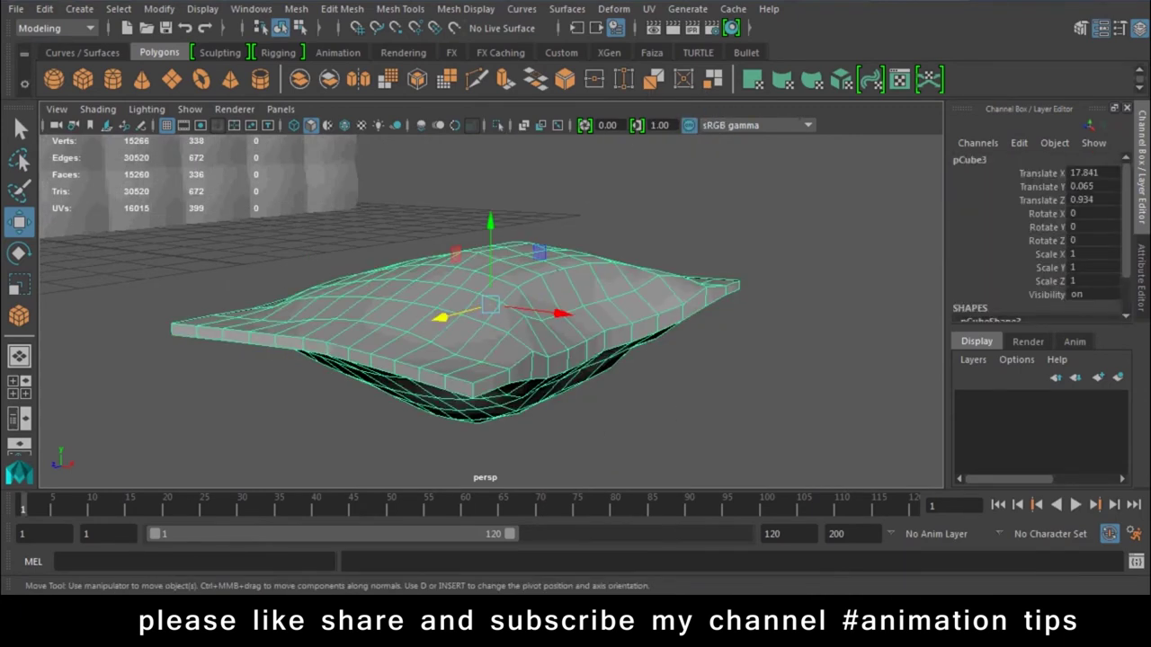
Show the pillow smoothed, move it onto the sofa and tilt it back toward the backrest
{"action": "key", "text": "3"}
{"action": "left_click", "coordinate": [572, 405]}
{"action": "mouse_move", "coordinate": [467, 297]}
{"action": "left_mouse_down", "text": "alt"}
{"action": "mouse_move", "coordinate": [571, 326]}
{"action": "mouse_move", "coordinate": [539, 296]}
{"action": "left_mouse_up", "text": "alt"}
{"action": "left_click", "coordinate": [663, 373]}
{"action": "left_click_drag", "start_coordinate": [715, 361], "coordinate": [351, 364]}
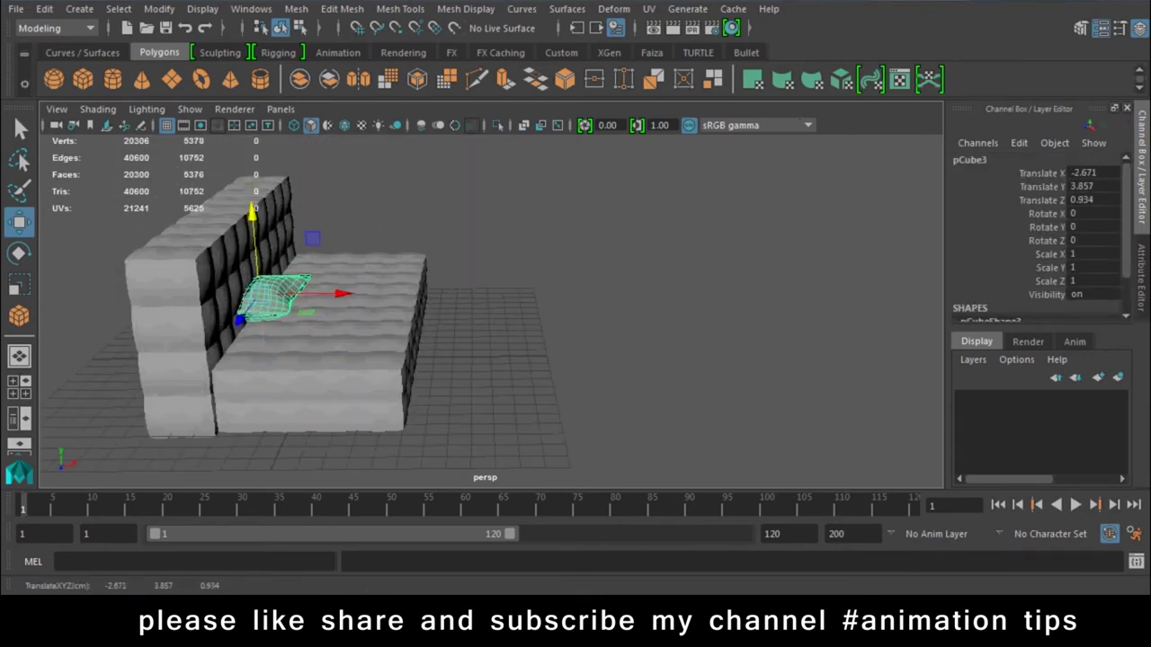
{"action": "key", "text": "e"}
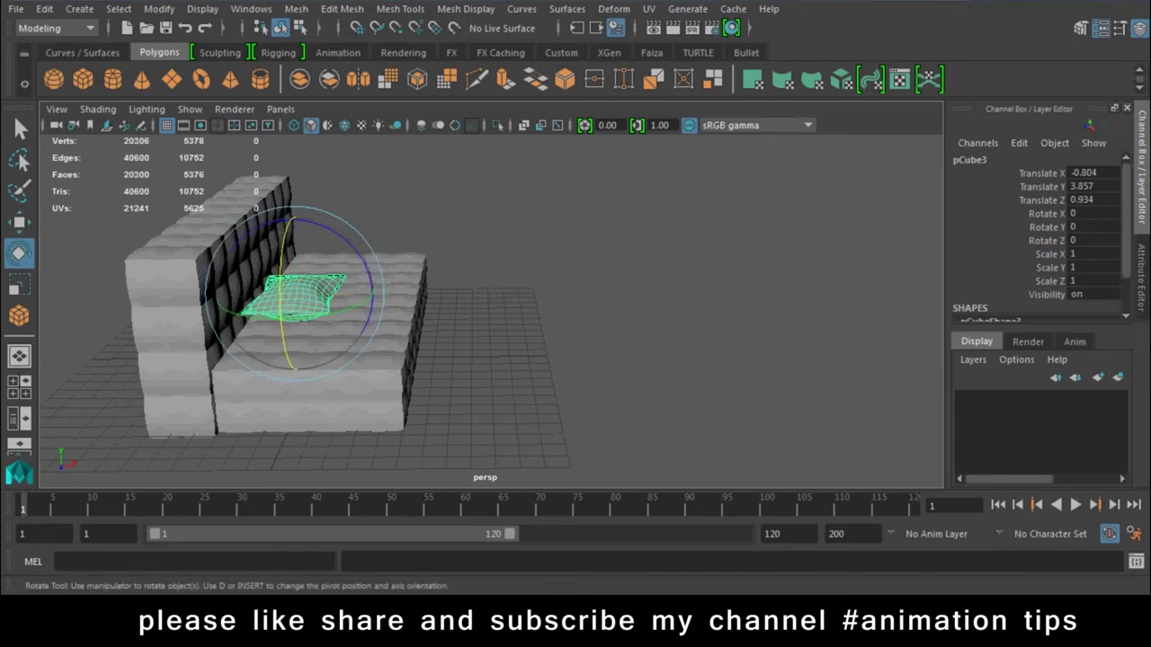
{"action": "mouse_move", "coordinate": [369, 287]}
{"action": "left_mouse_down"}
{"action": "mouse_move", "coordinate": [324, 346]}
{"action": "mouse_move", "coordinate": [586, 287]}
{"action": "mouse_move", "coordinate": [558, 360]}
{"action": "mouse_move", "coordinate": [310, 324]}
{"action": "mouse_move", "coordinate": [468, 314]}
{"action": "left_mouse_up"}
{"action": "key", "text": "w"}
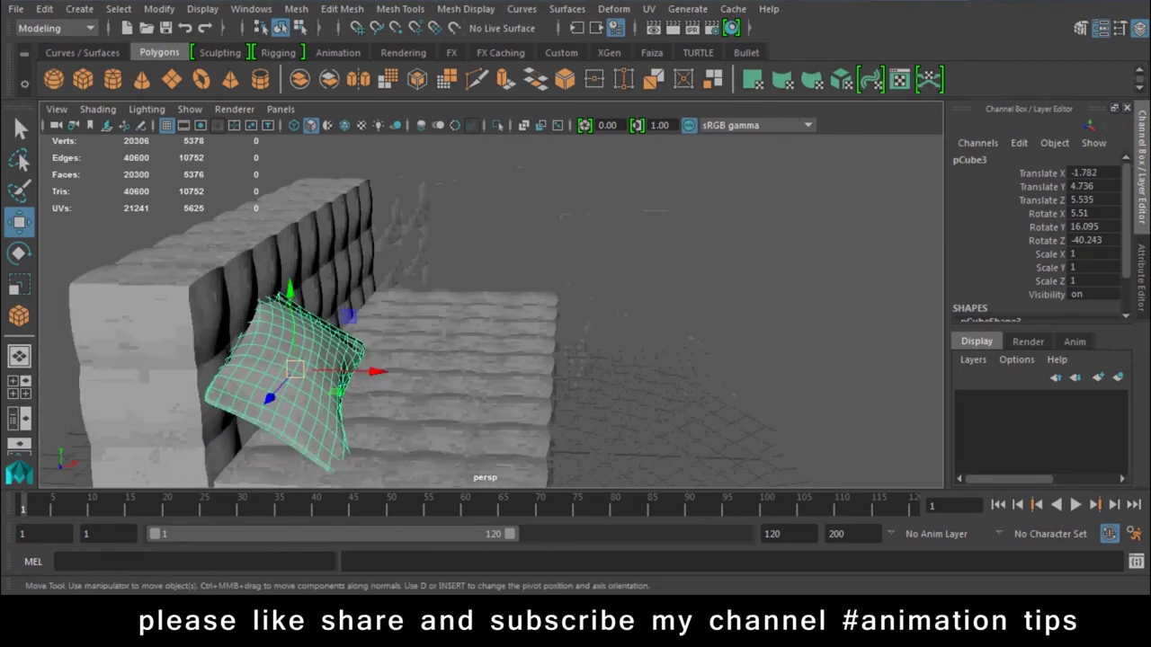
{"action": "mouse_move", "coordinate": [360, 370]}
{"action": "left_mouse_down"}
{"action": "mouse_move", "coordinate": [393, 372]}
{"action": "mouse_move", "coordinate": [395, 396]}
{"action": "mouse_move", "coordinate": [421, 411]}
{"action": "left_mouse_up"}
Rest the pillow on the seat against the backrest, then duplicate it and slide the copy along Z
{"action": "key", "text": "e"}
{"action": "key", "text": "q"}
{"action": "middle_click_drag", "start_coordinate": [421, 411], "coordinate": [351, 409], "text": "alt"}
{"action": "key", "text": "w"}
{"action": "key", "text": "e"}
{"action": "mouse_move", "coordinate": [396, 261]}
{"action": "left_mouse_down"}
{"action": "mouse_move", "coordinate": [418, 301]}
{"action": "mouse_move", "coordinate": [405, 288]}
{"action": "left_mouse_up"}
{"action": "key", "text": "q"}
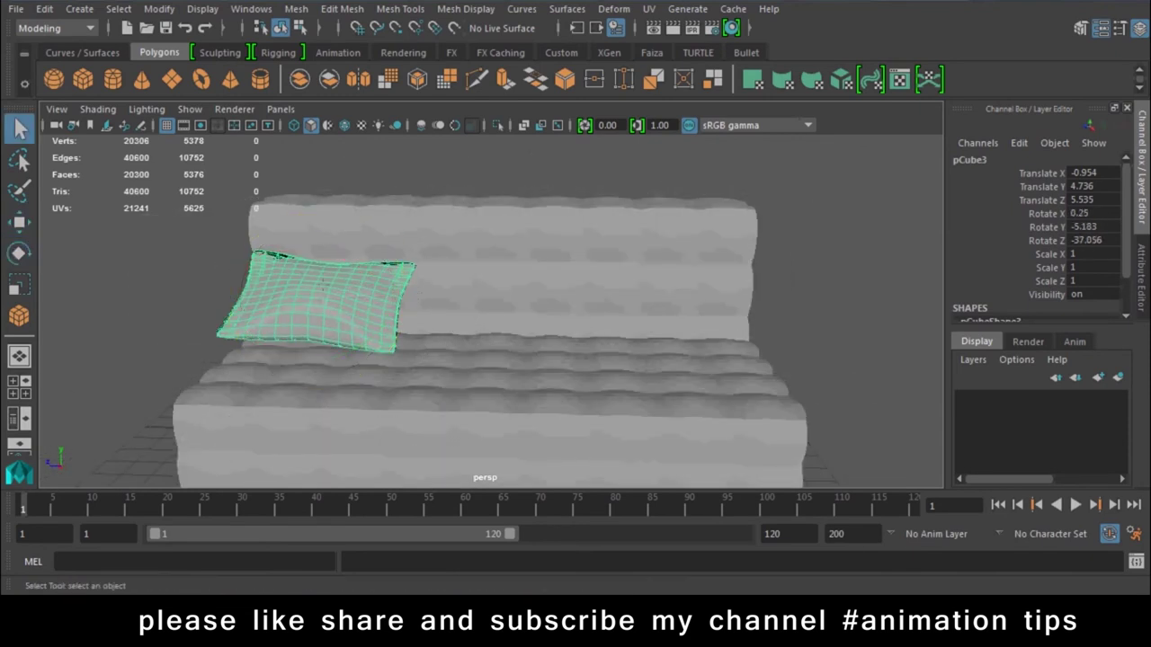
{"action": "key", "text": "w"}
{"action": "left_click_drag", "start_coordinate": [313, 218], "coordinate": [321, 233]}
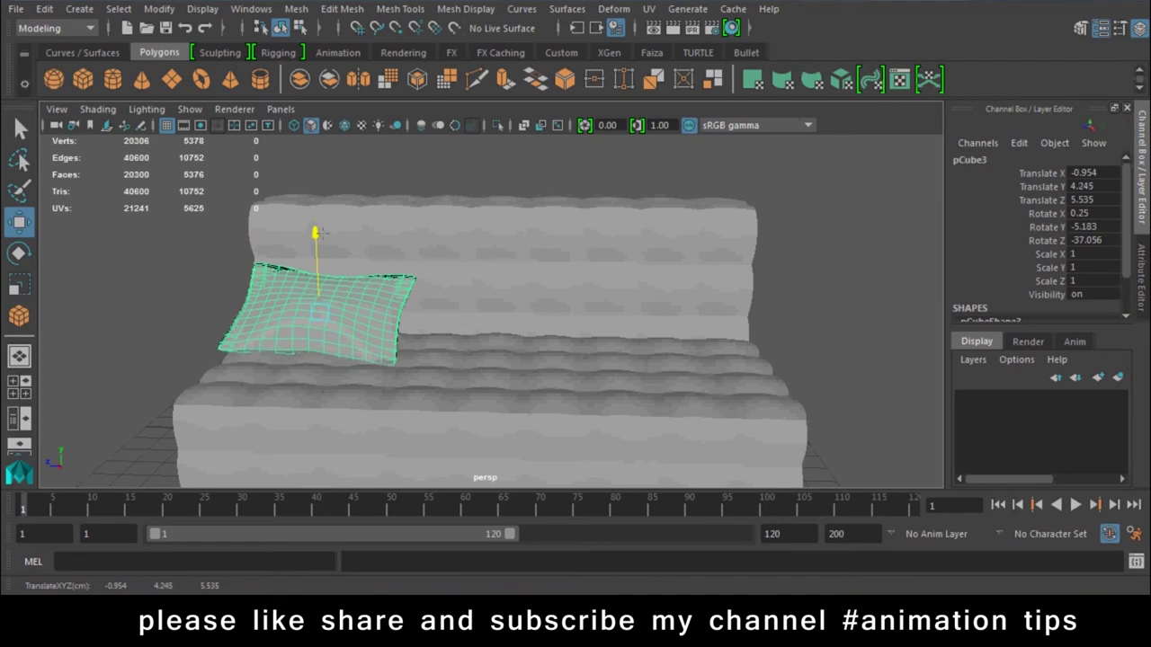
{"action": "key", "text": "ctrl+d"}
{"action": "left_click_drag", "start_coordinate": [241, 312], "coordinate": [683, 313]}
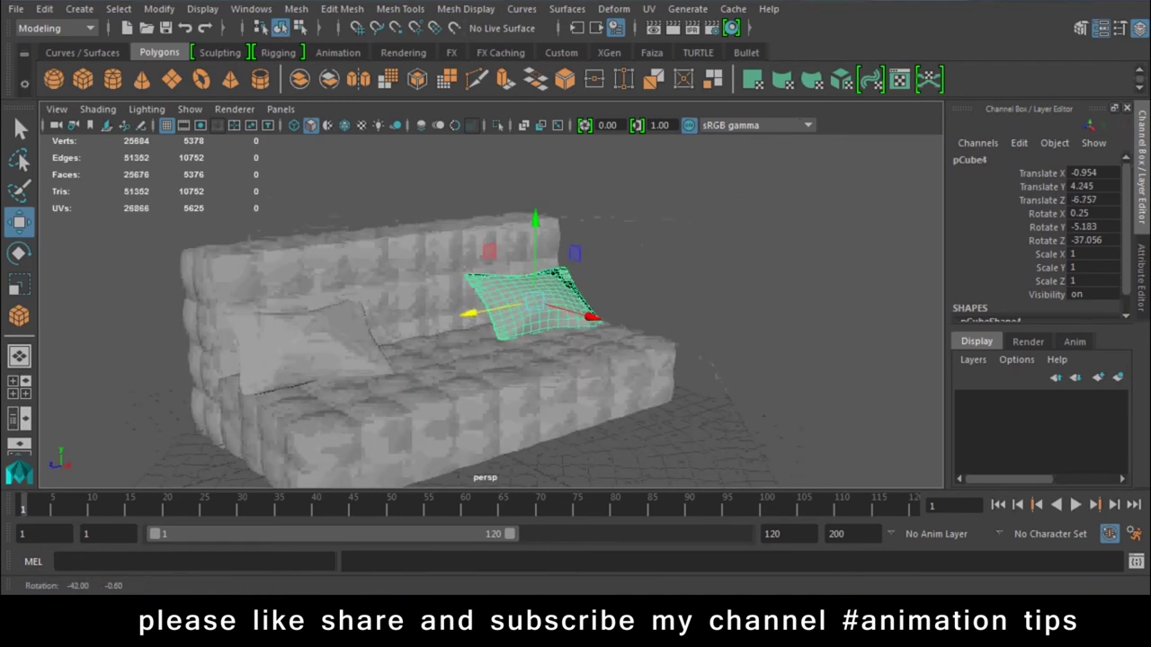
Deselect the second pillow and orbit around the finished tufted sofa
{"action": "left_click", "coordinate": [866, 318]}
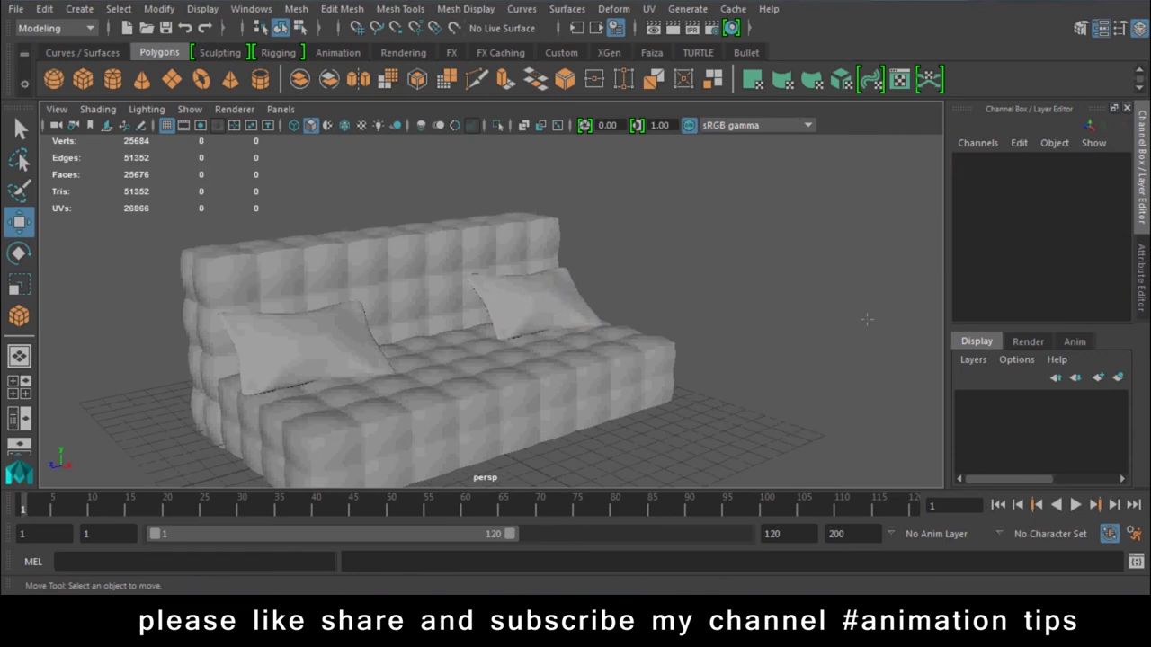
{"action": "mouse_move", "coordinate": [539, 315]}
{"action": "left_mouse_down", "text": "alt"}
{"action": "mouse_move", "coordinate": [594, 306]}
{"action": "mouse_move", "coordinate": [558, 297]}
{"action": "left_mouse_up", "text": "alt"}
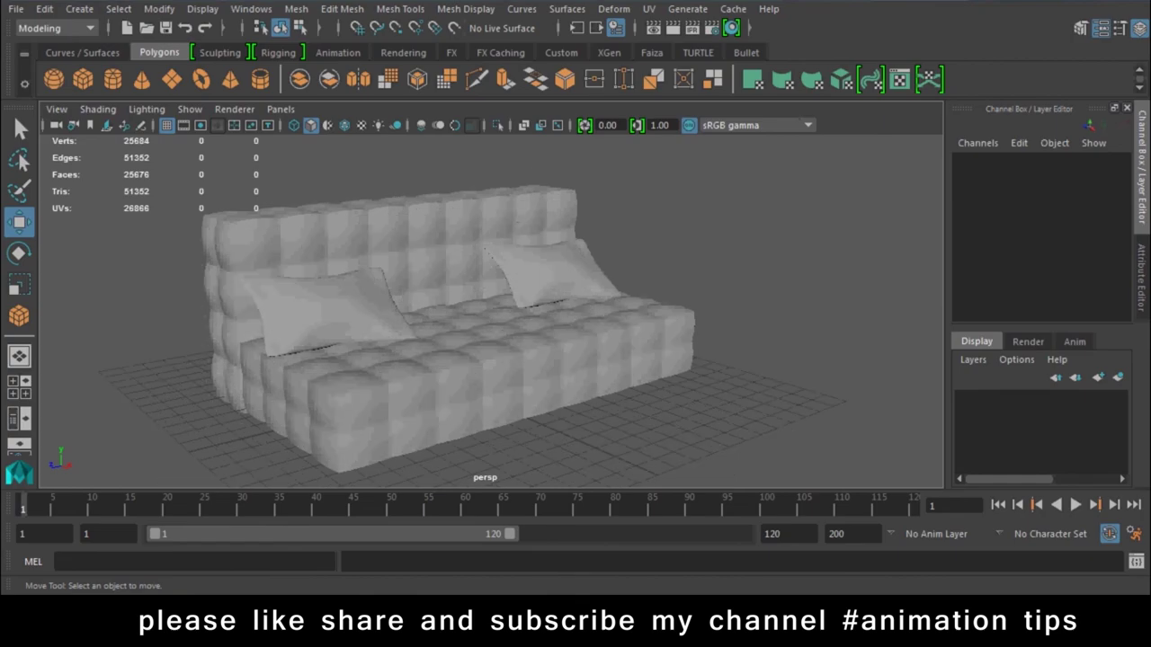